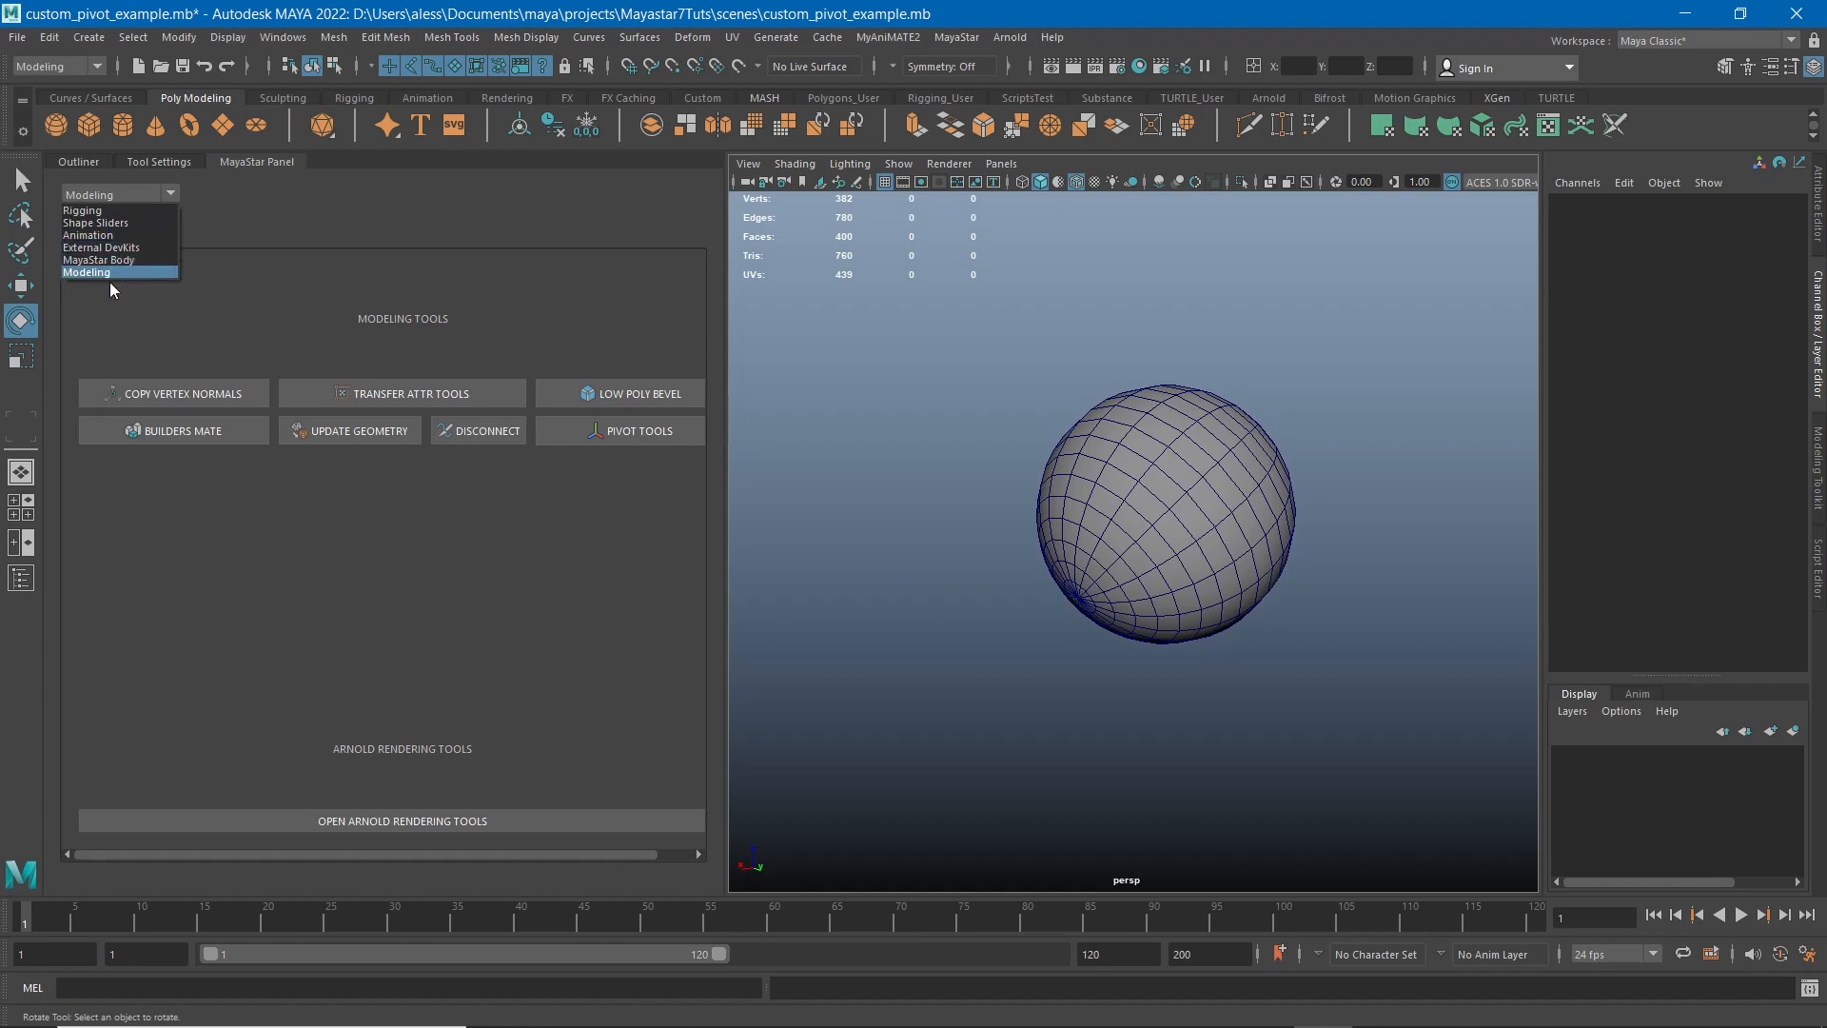
- Show the Modeling tools of the MayaStar panel and select the sphere in the viewport
click(104, 274)
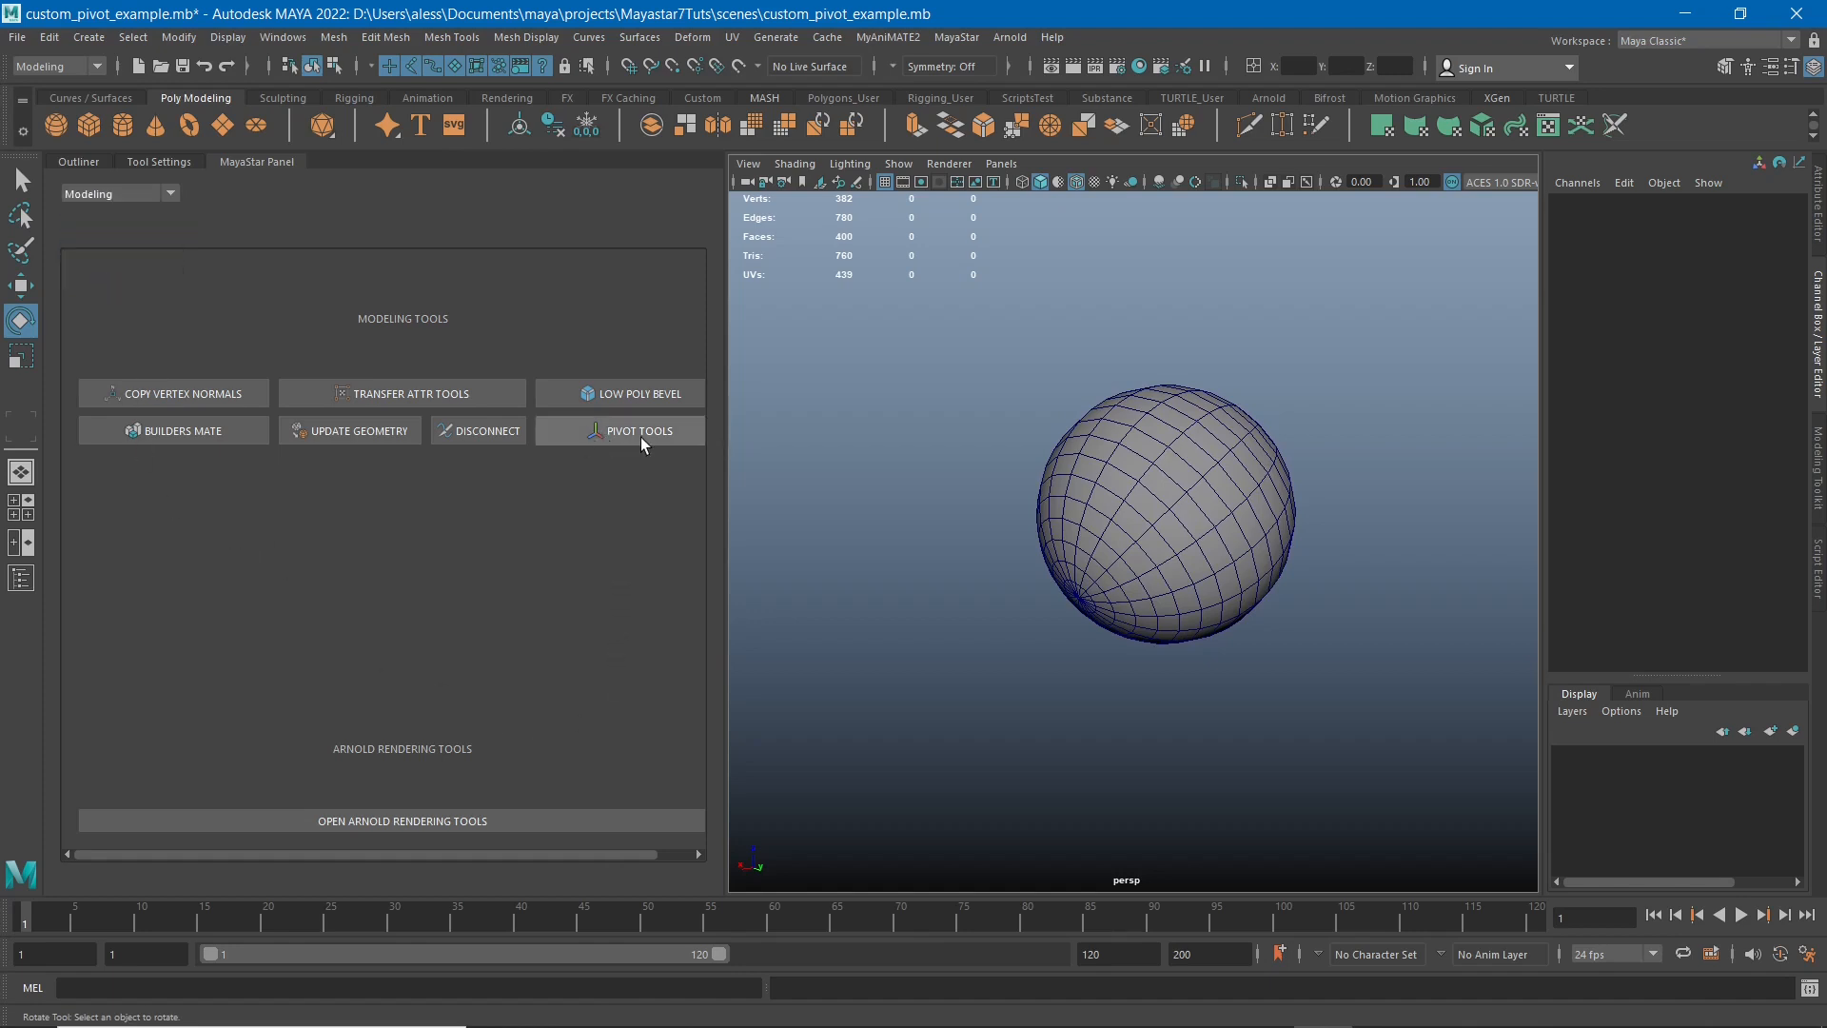
drag(1041, 390, 1152, 492)
alt+drag(1096, 687, 1134, 578)
key(q)
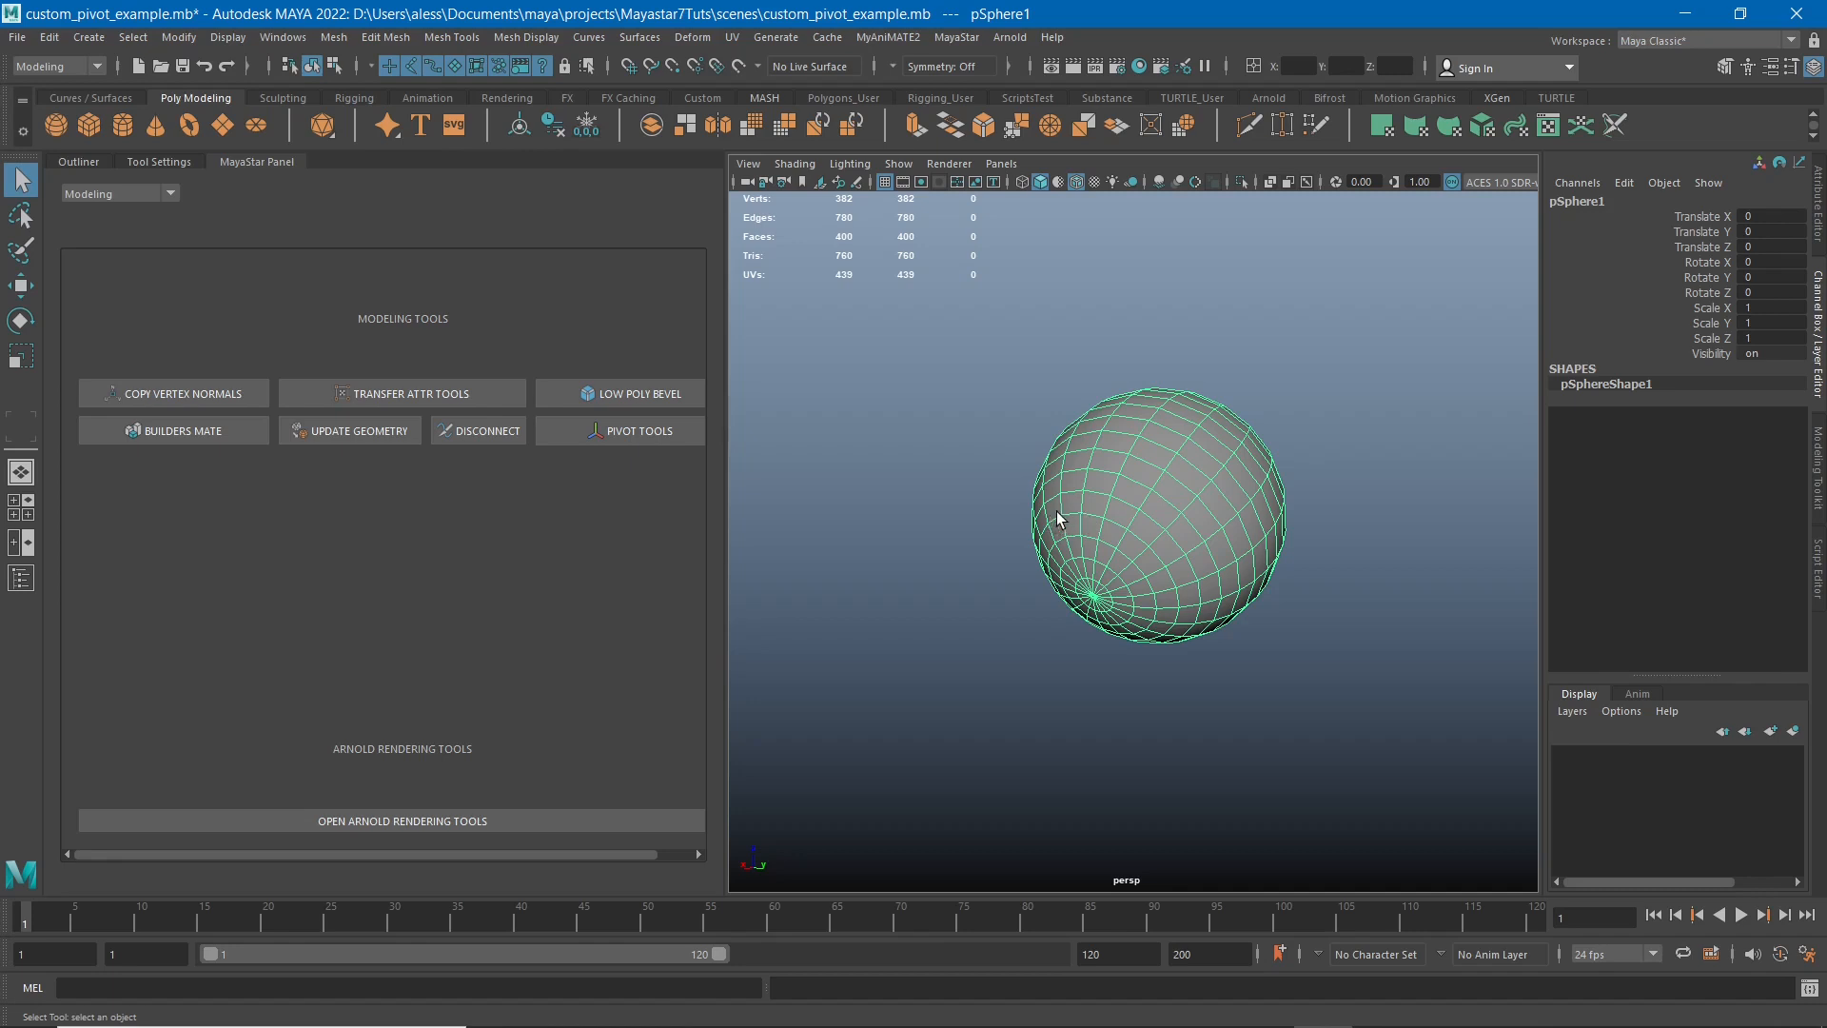
- Rotate the sphere about 39.6° around Z and freeze its transformations
alt+drag(1093, 473, 1032, 473)
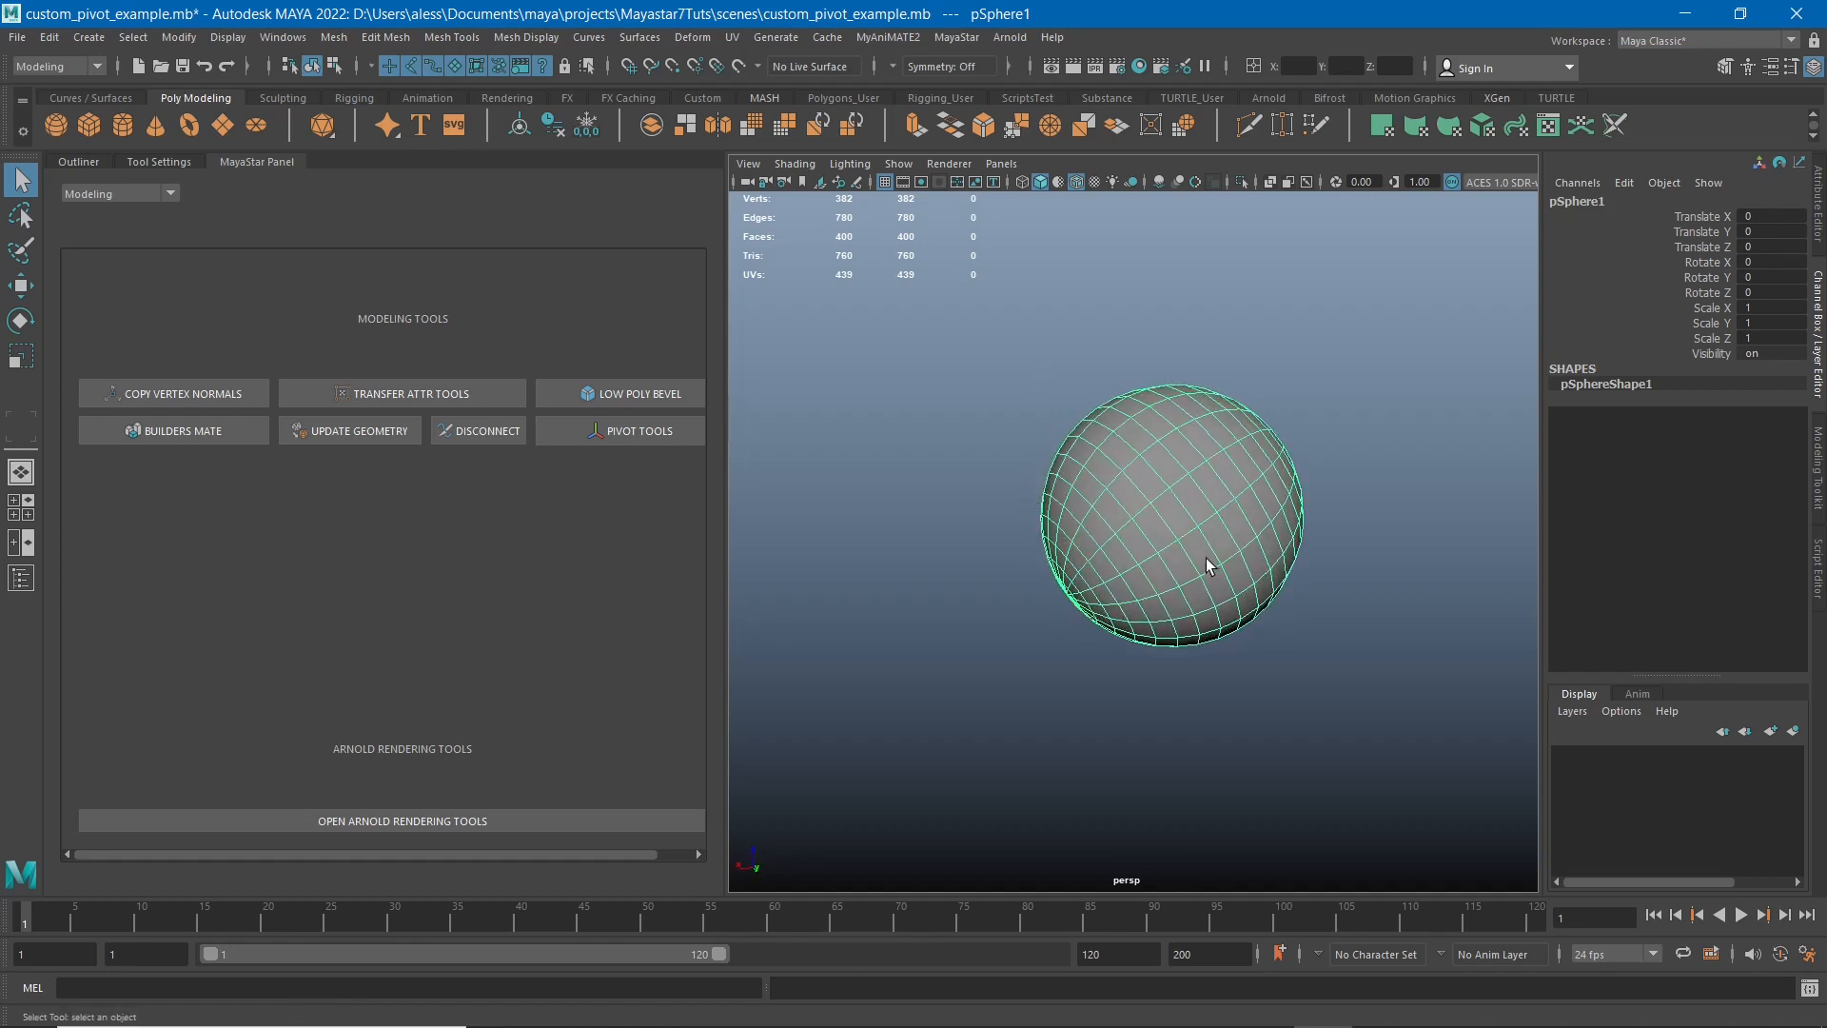
key(w)
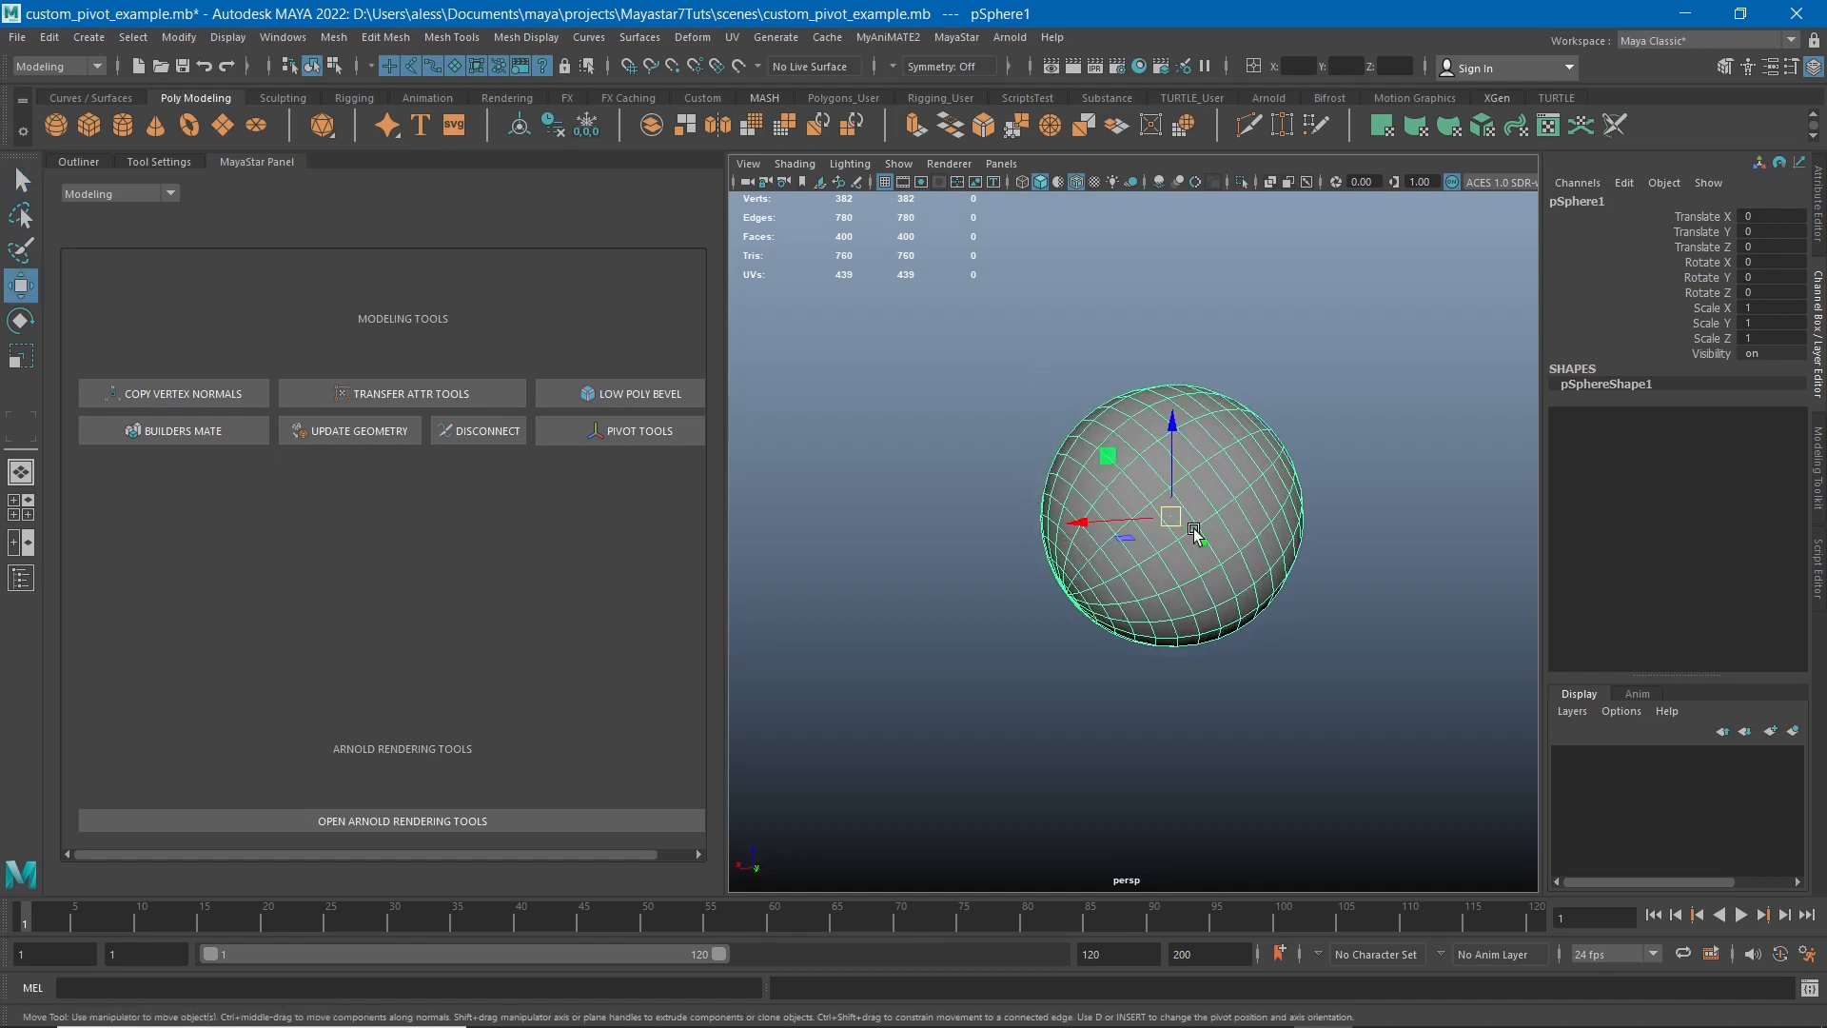
alt+drag(1186, 527, 1251, 590)
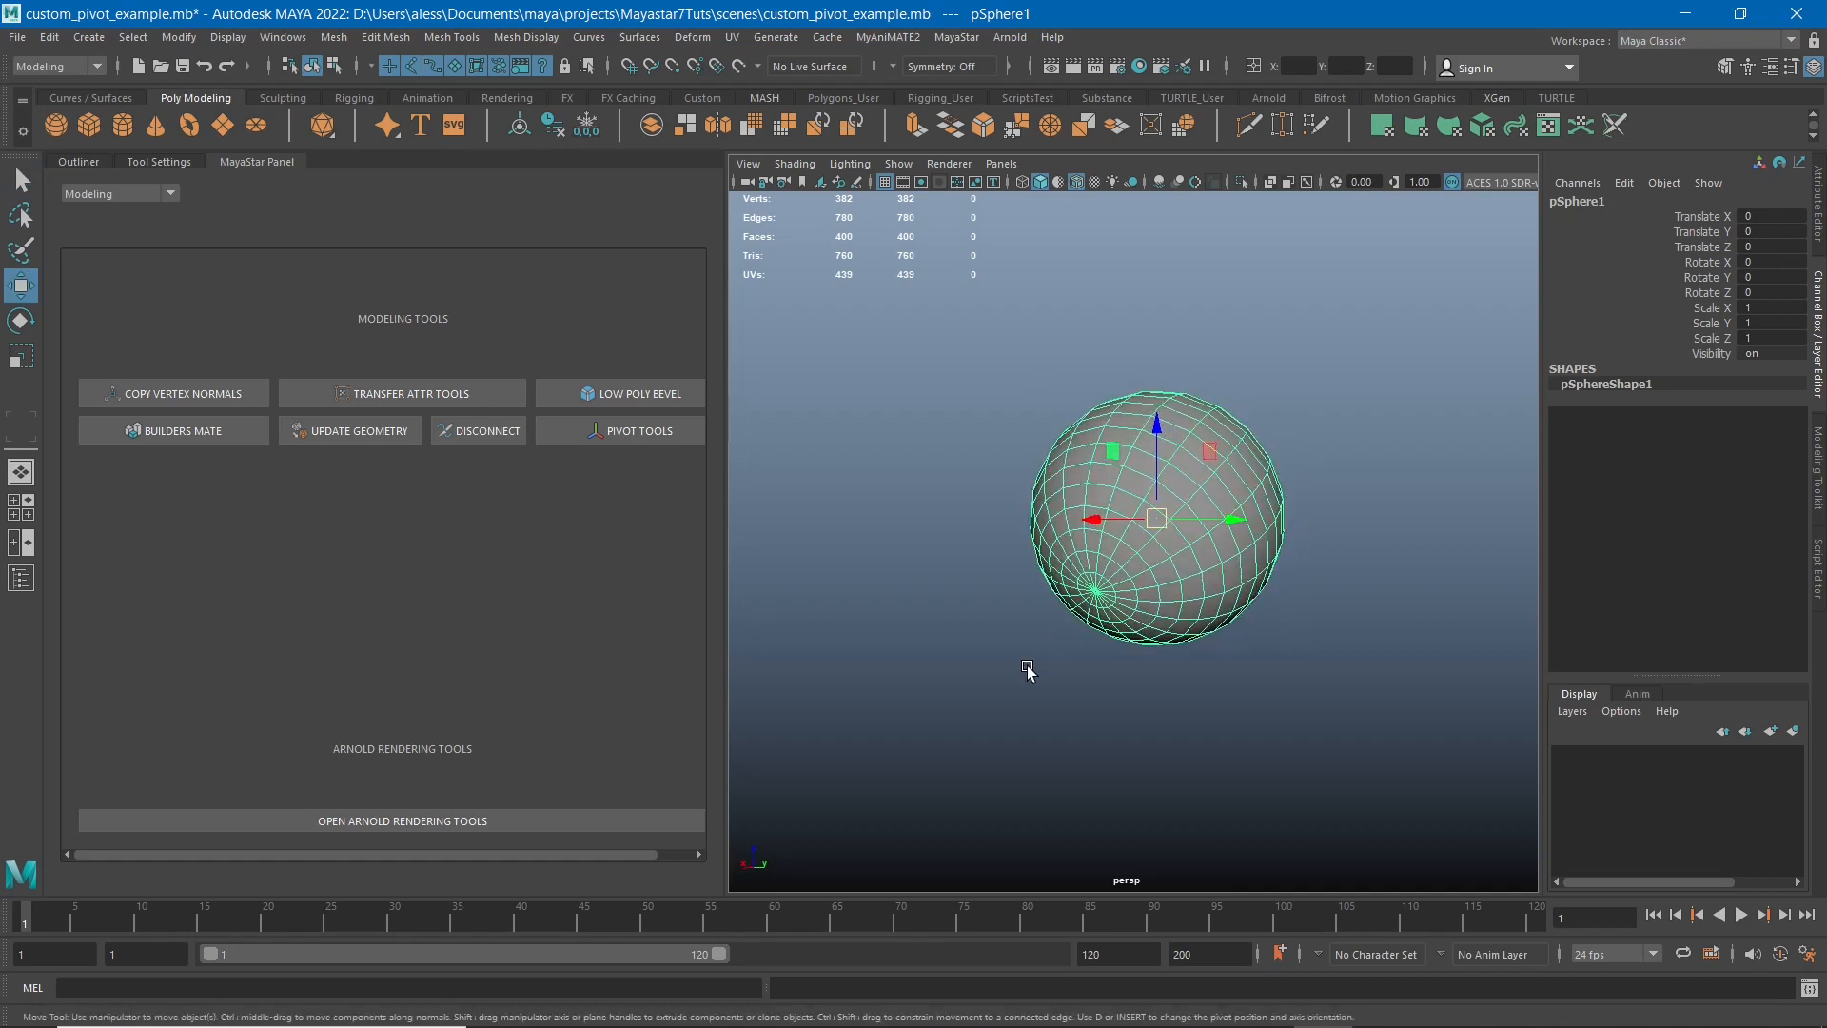
alt+drag(1104, 694, 1146, 673)
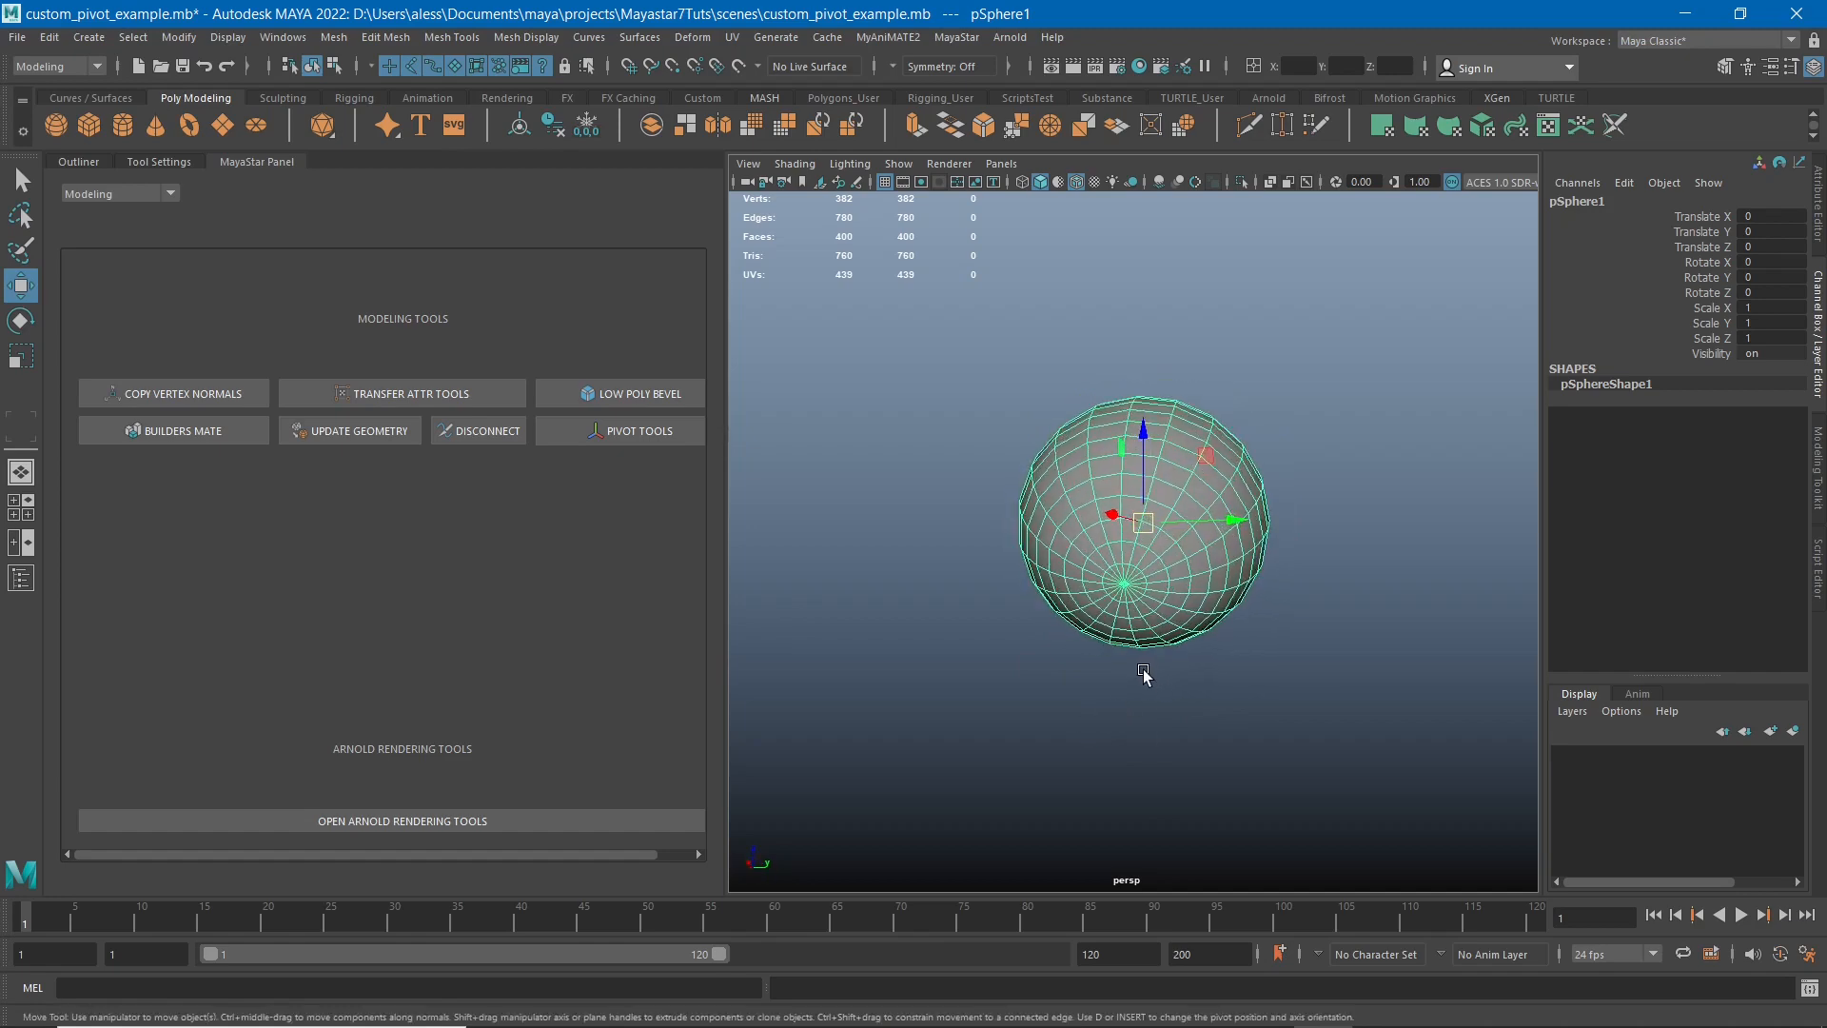
key(e)
drag(1178, 514, 1256, 572)
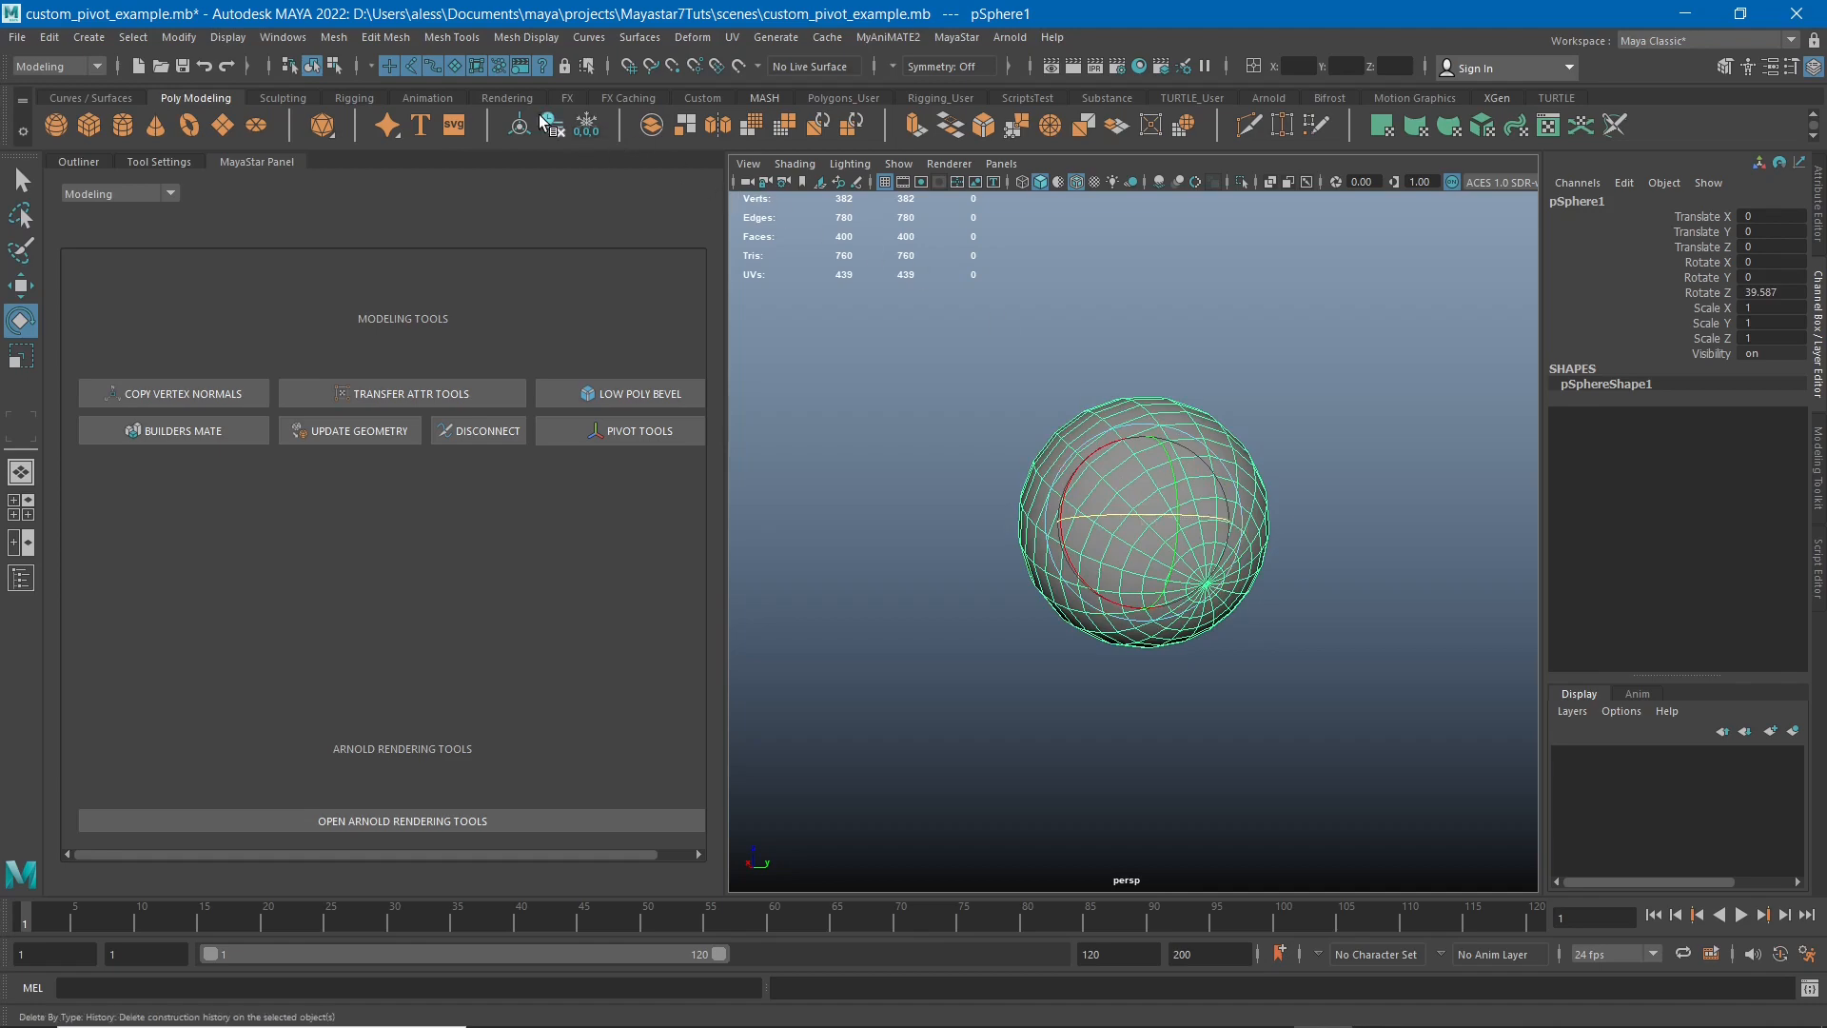
click(584, 124)
click(563, 123)
- Activate the Move tool on the sphere, then open the Custom Pivot Tools window and place it clear of the viewport
scroll(907, 484, down, 1)
alt+drag(908, 483, 873, 452)
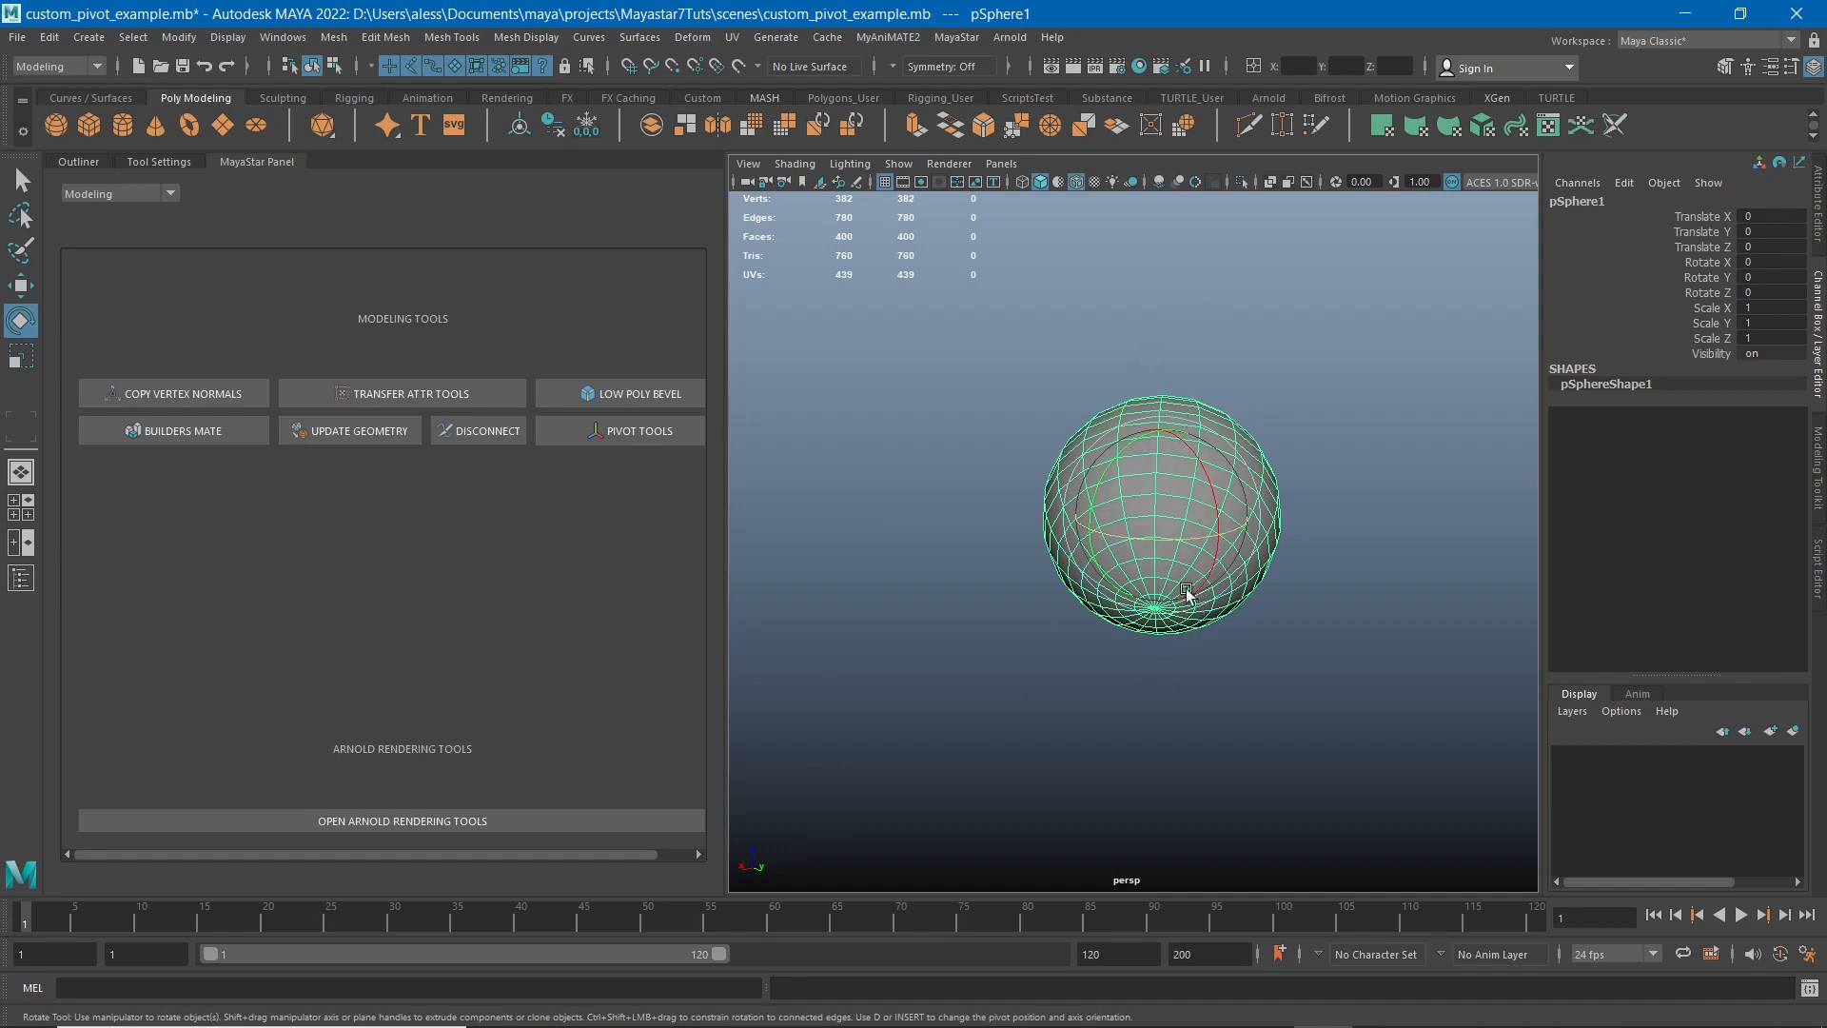
alt+drag(1252, 624, 1115, 636)
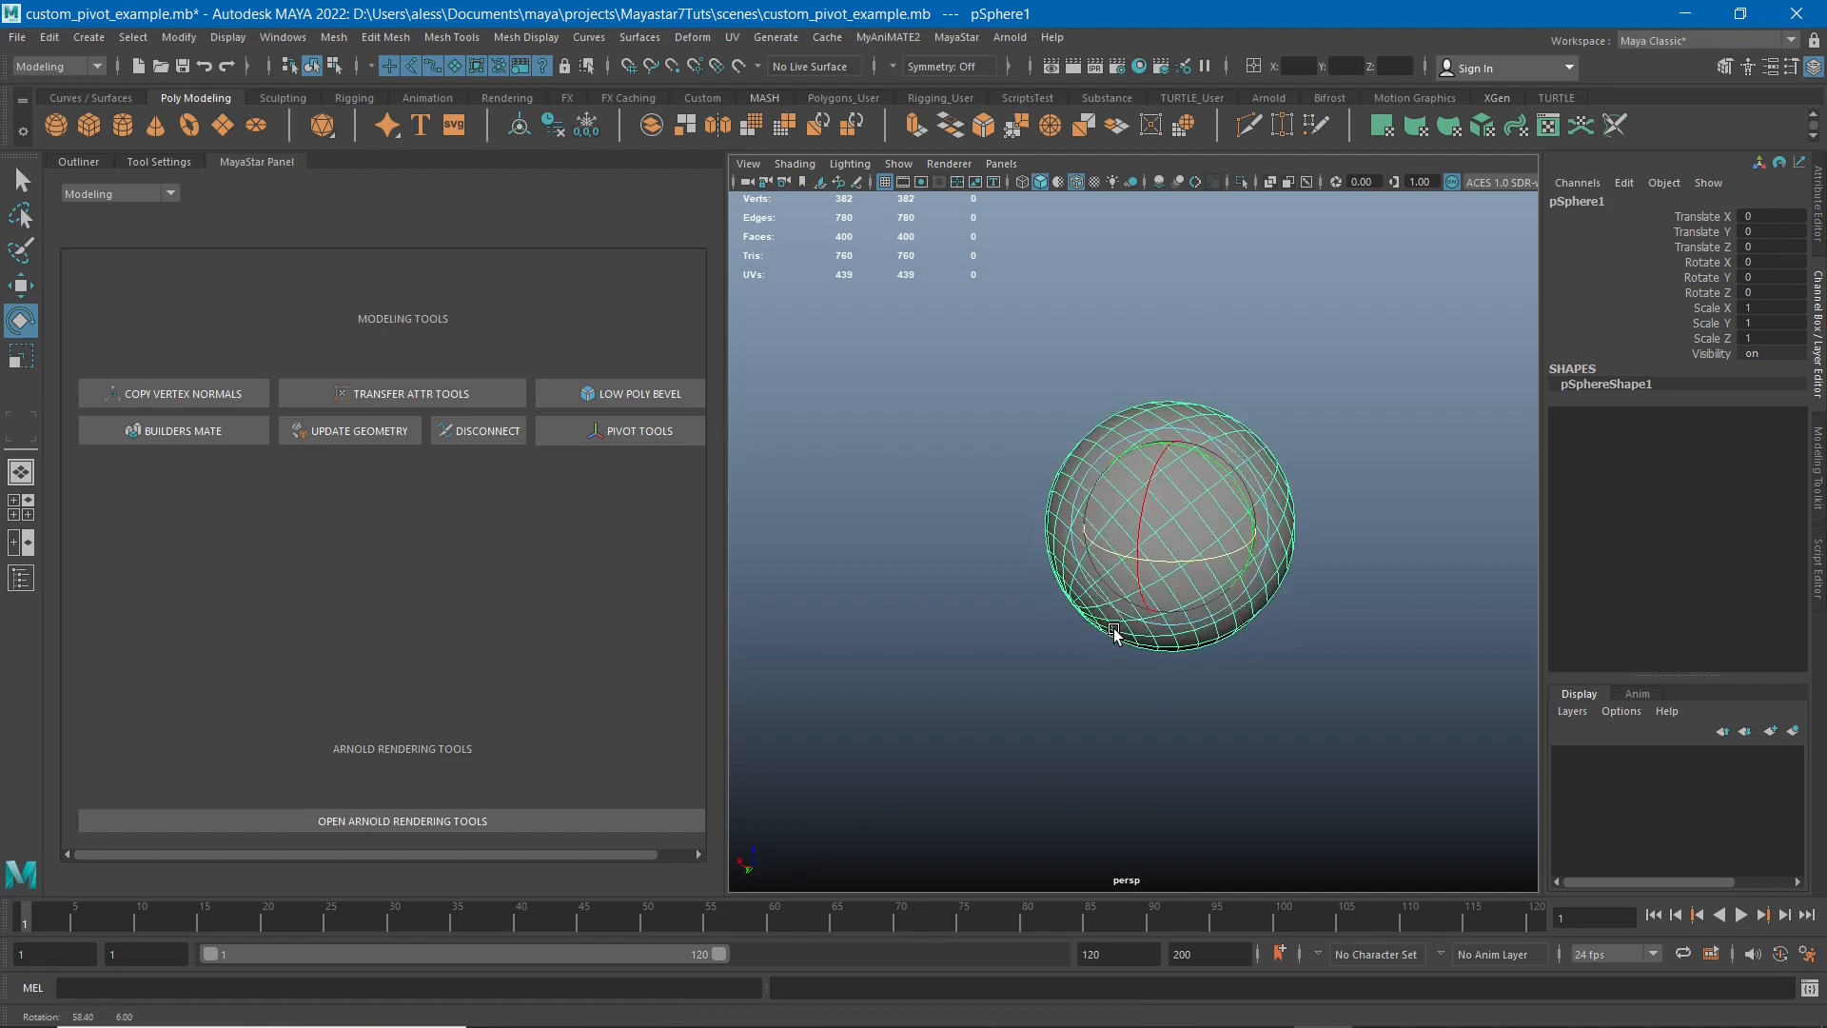
key(w)
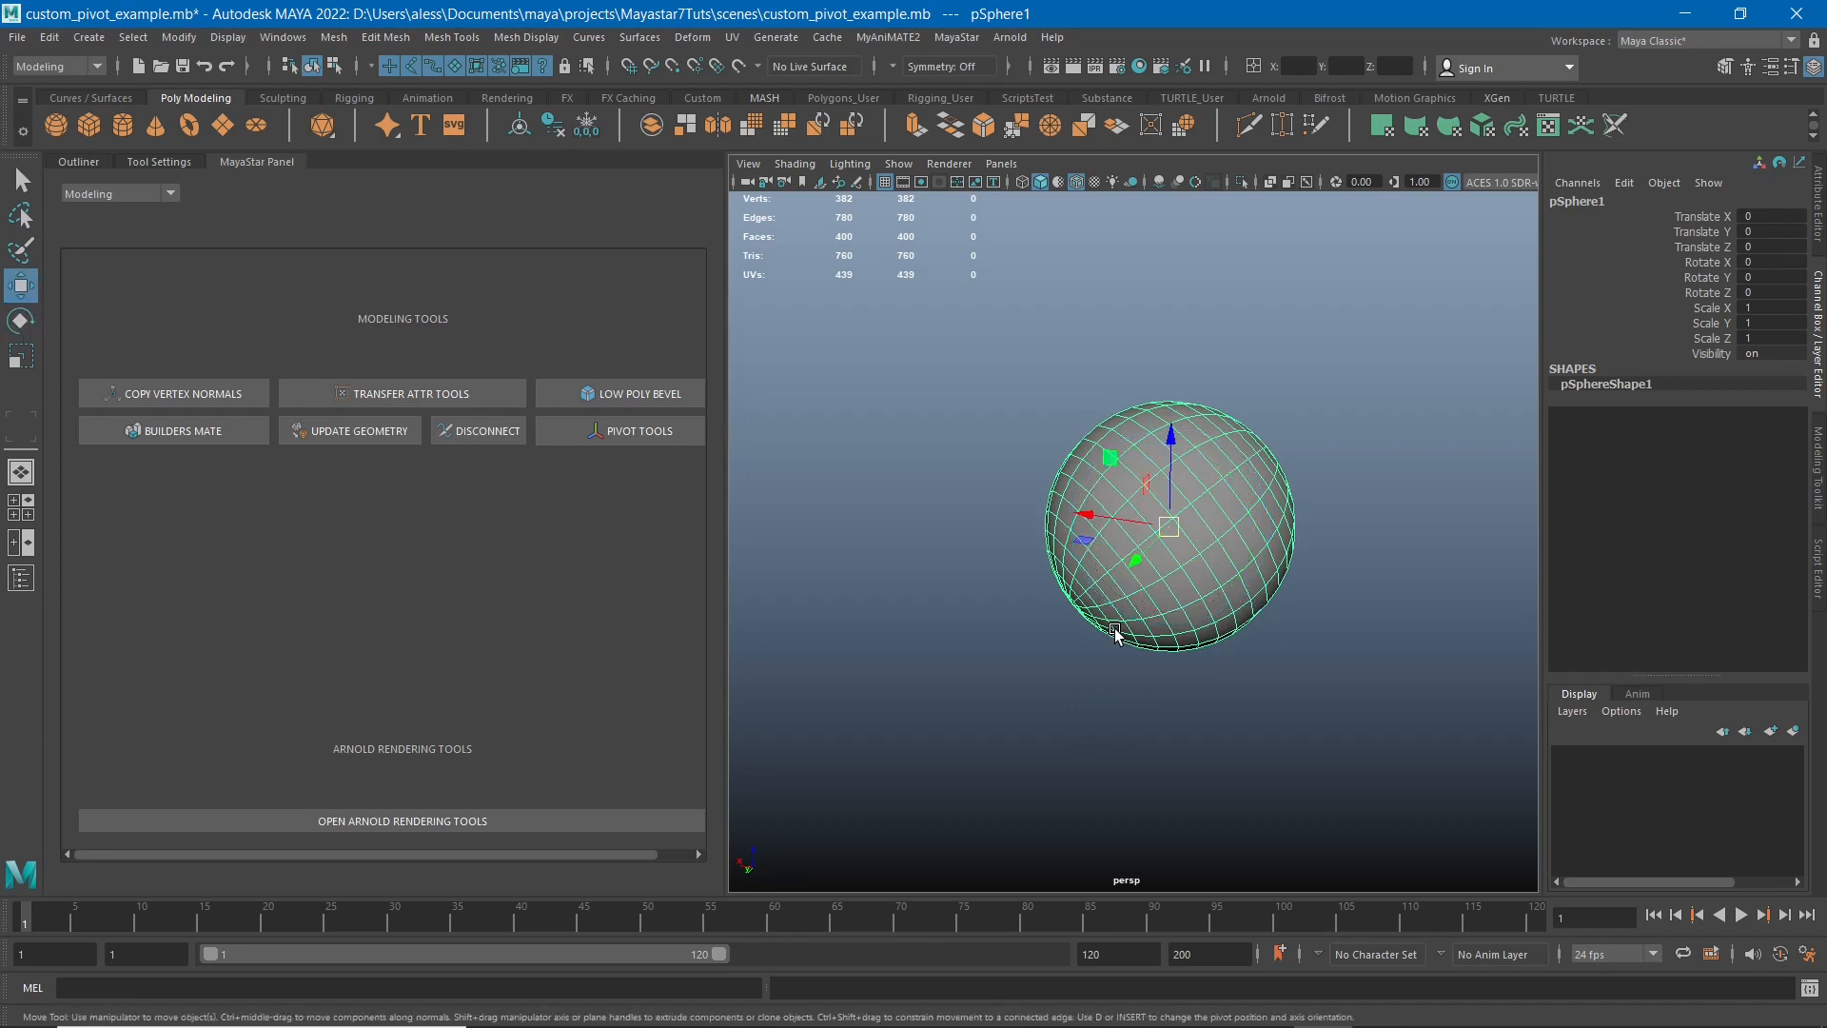
alt+drag(1185, 636, 1157, 618)
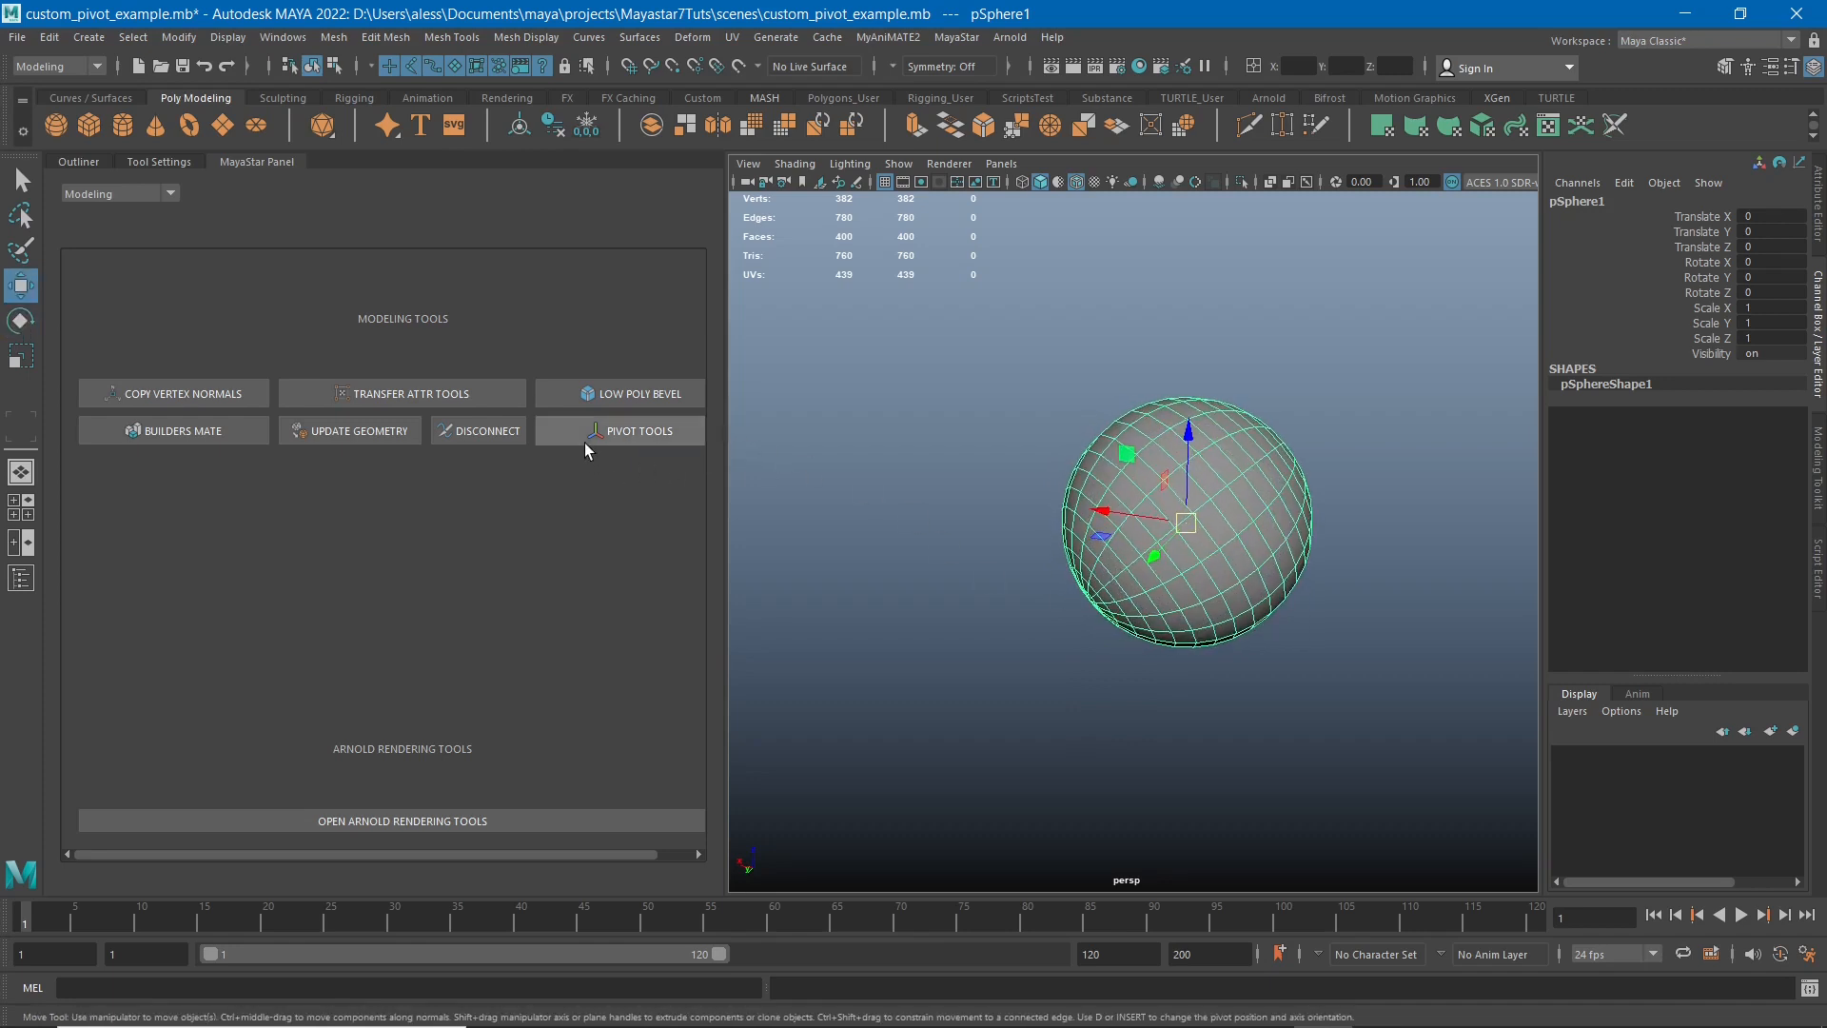
click(634, 432)
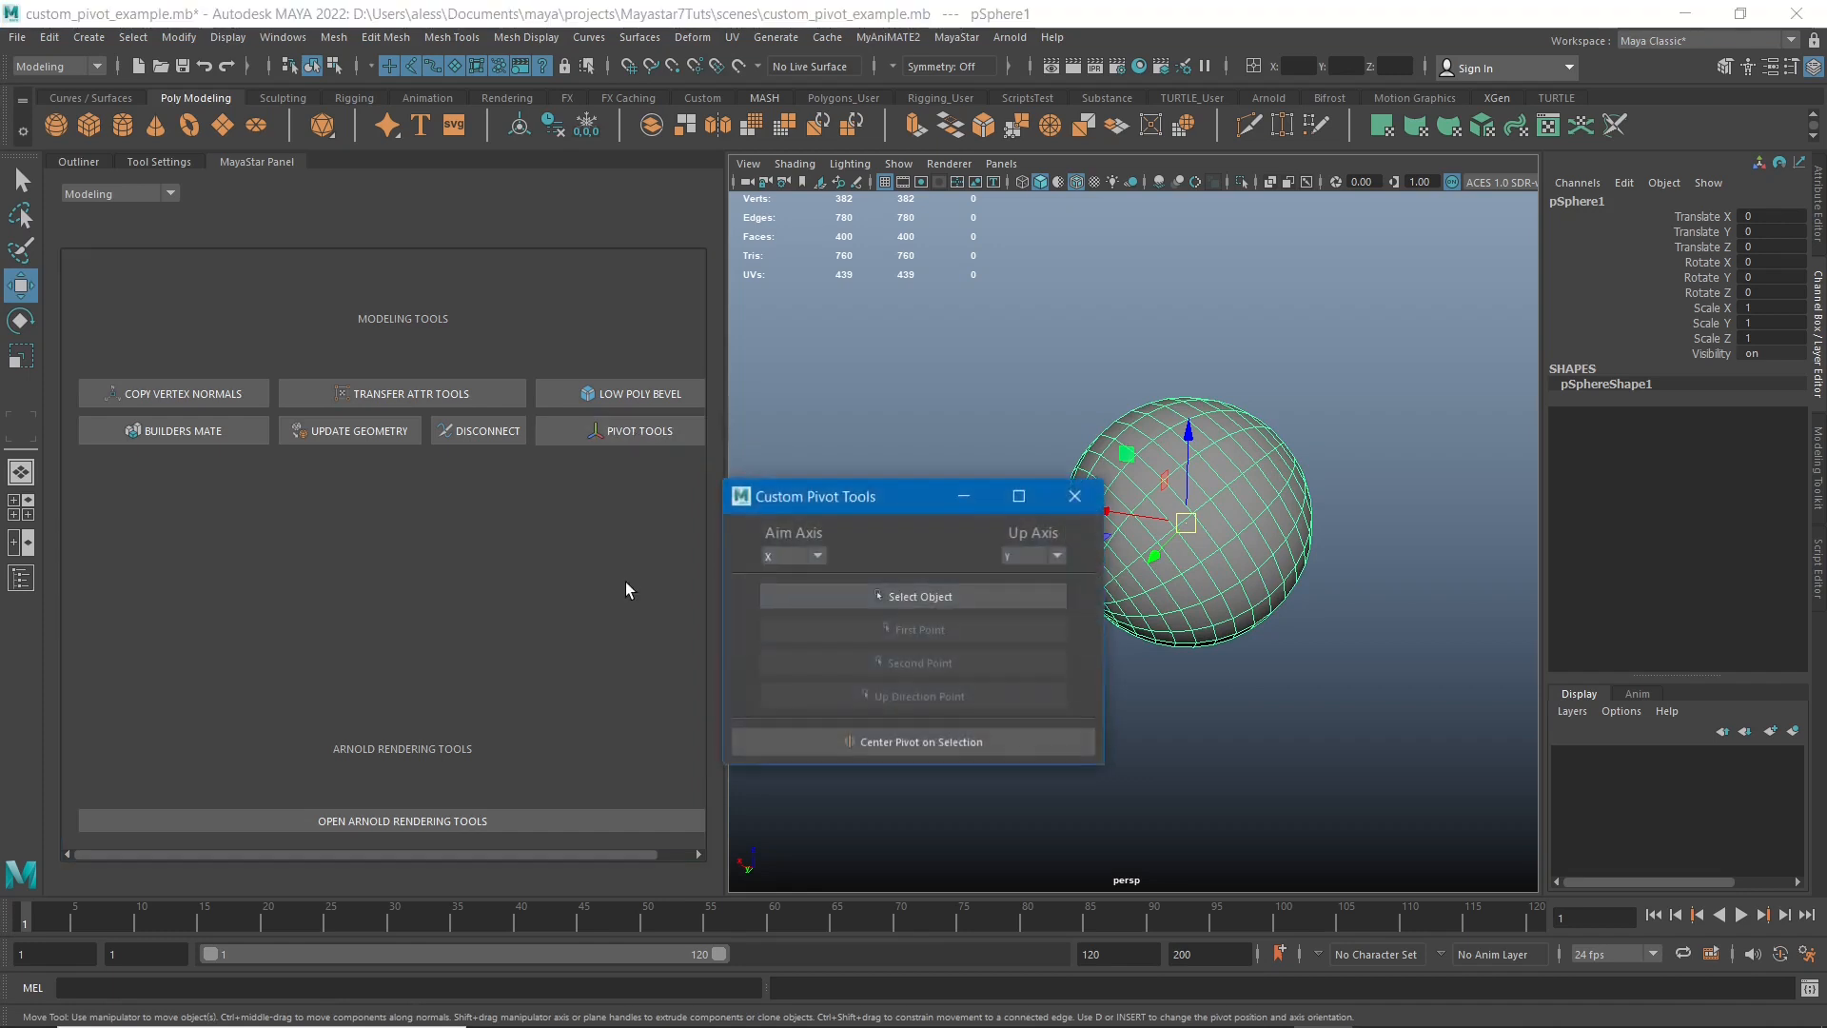
drag(848, 487, 470, 327)
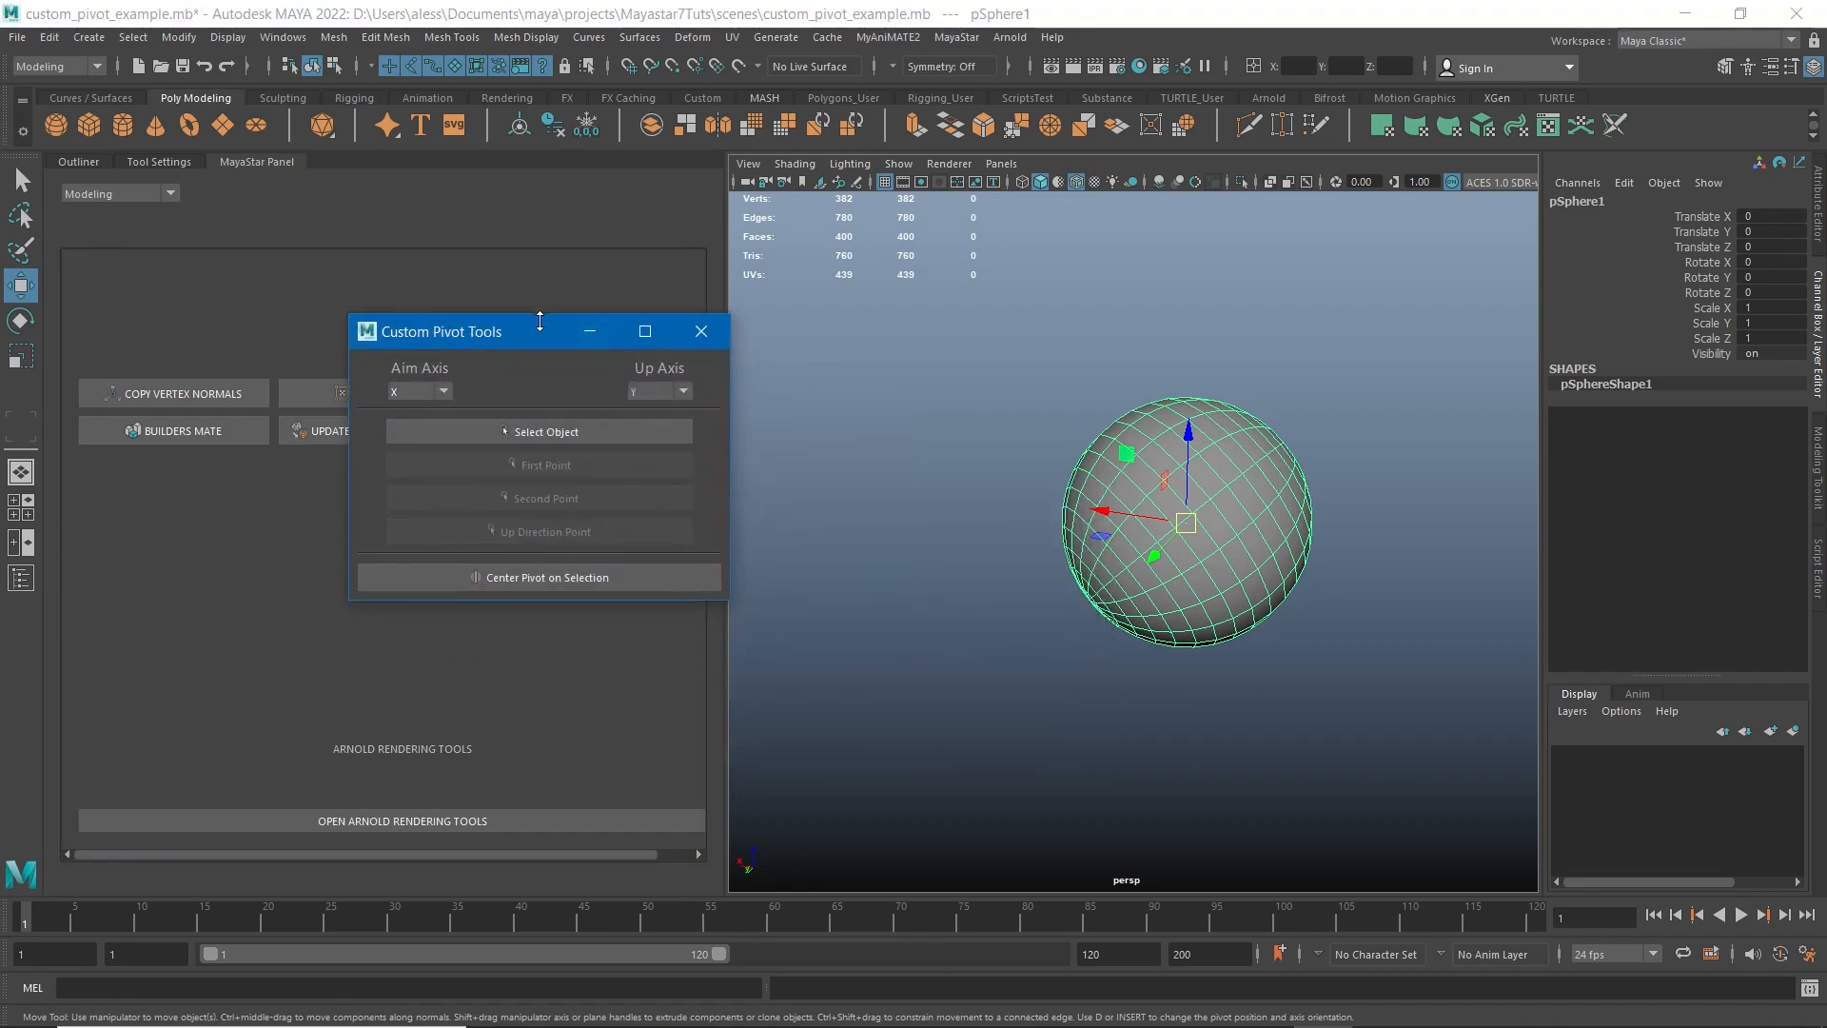
drag(518, 334, 464, 291)
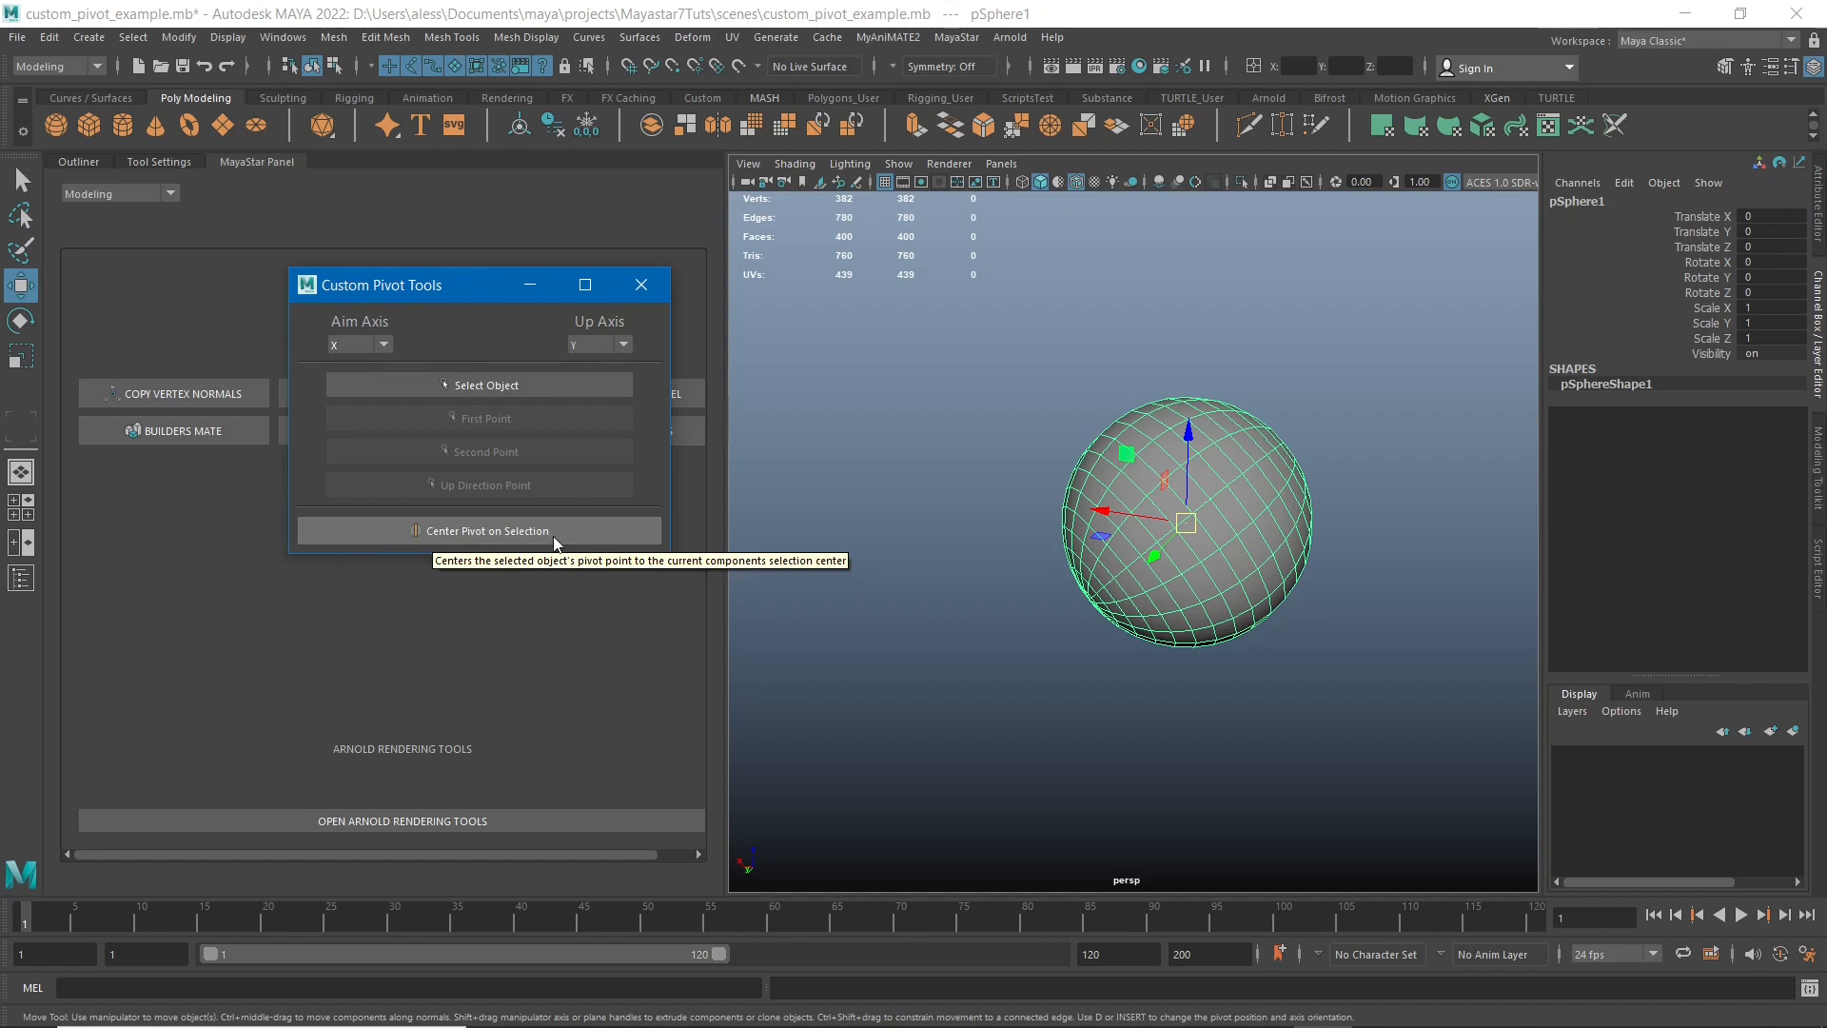
- Select an edge loop on the sphere close to its pole
alt+middle_drag(1276, 584, 1241, 573)
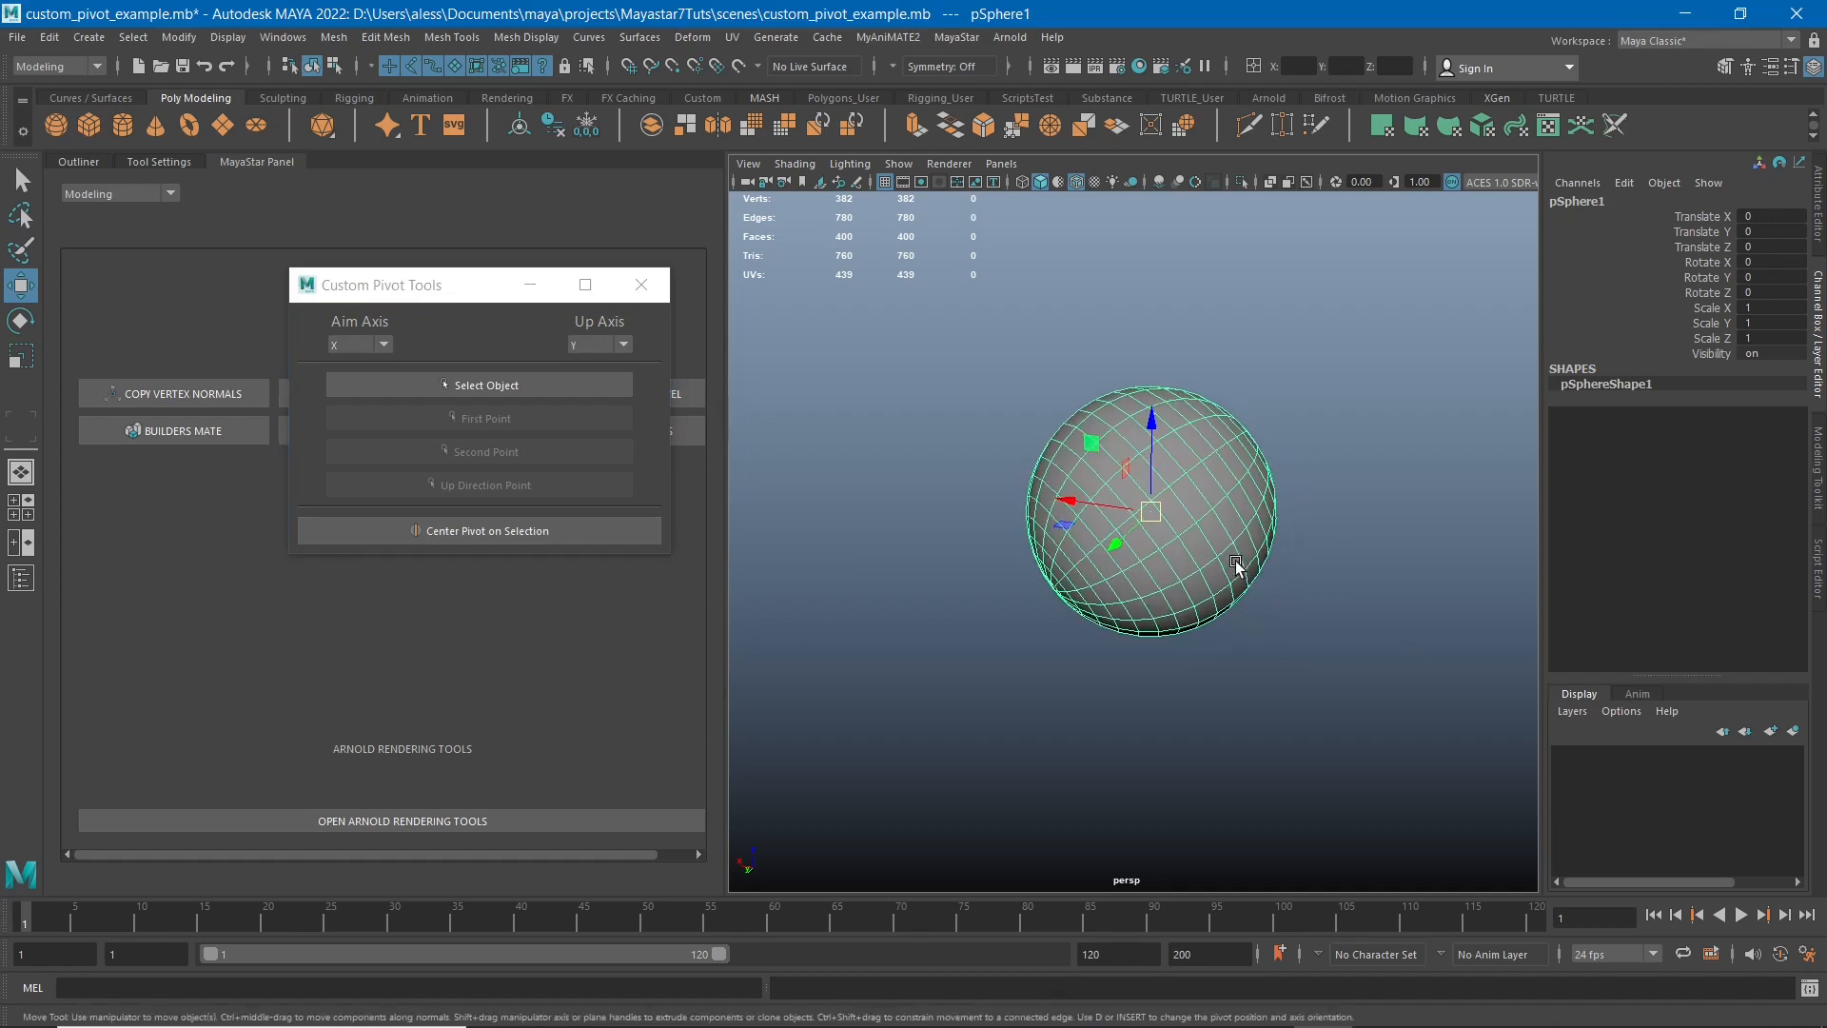
alt+drag(1241, 574, 1095, 565)
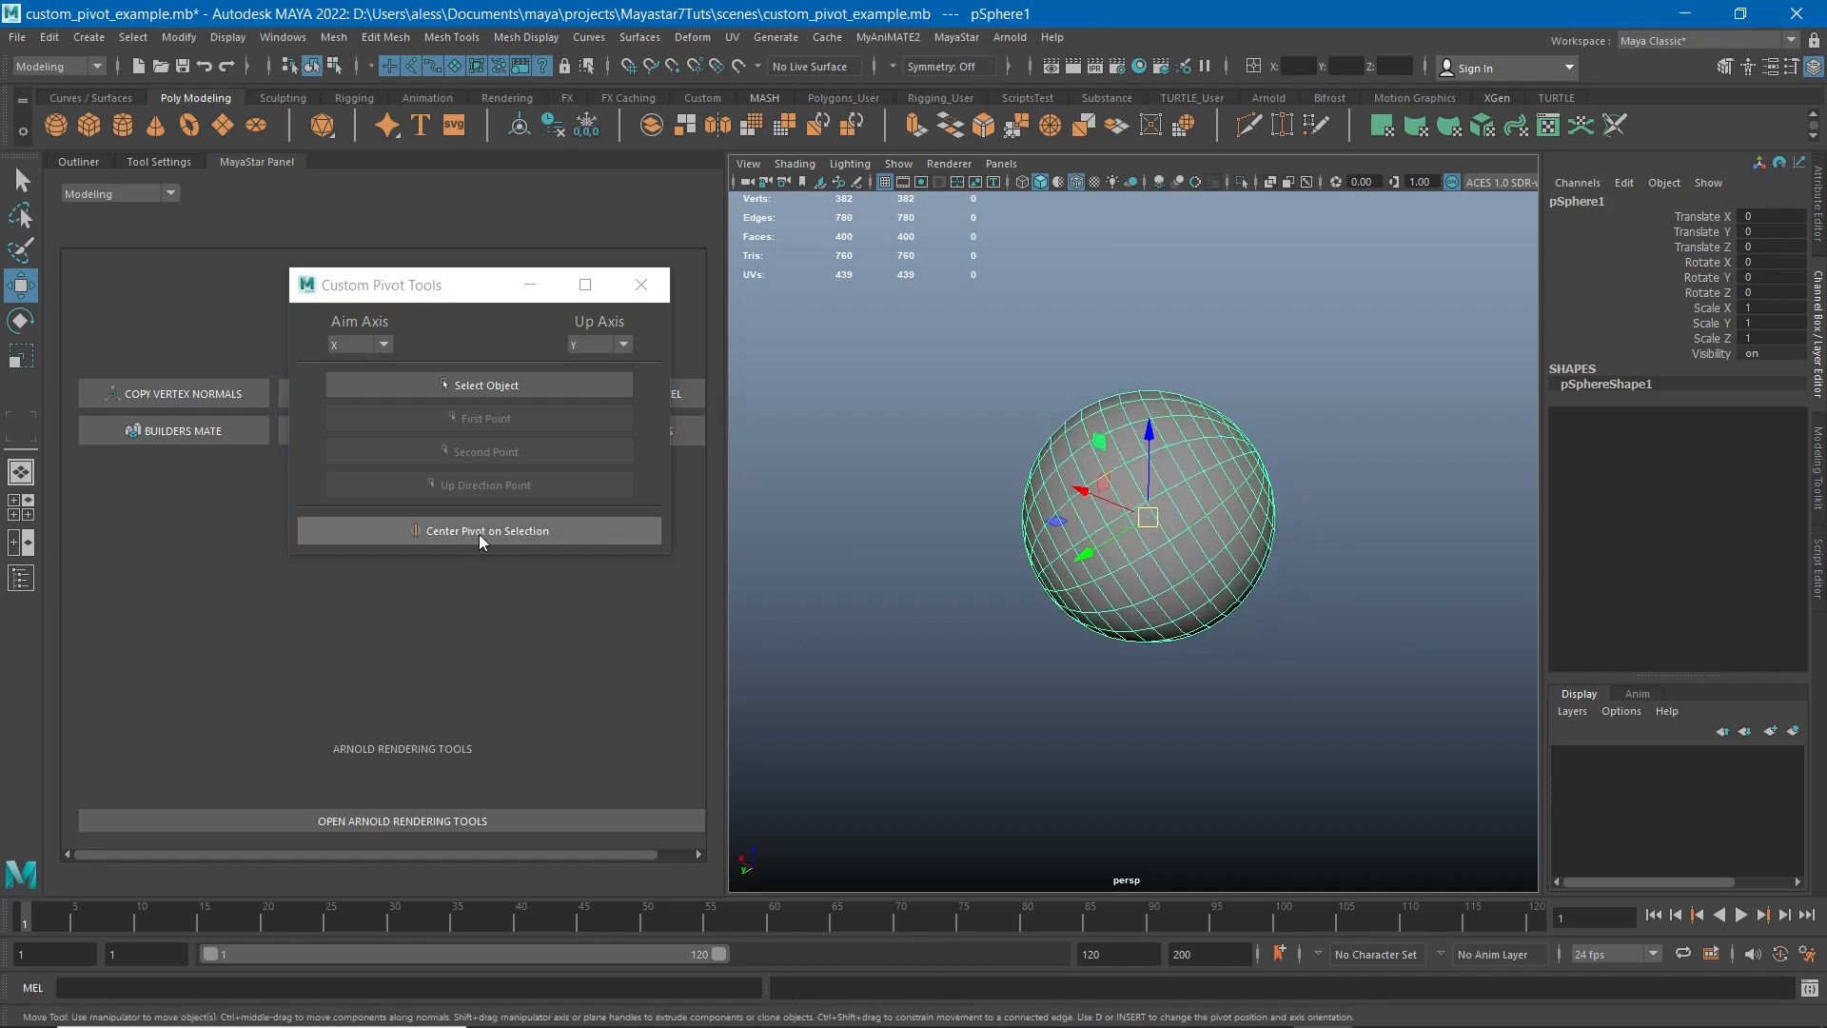
alt+middle_drag(1139, 581, 1102, 580)
alt+right_drag(1113, 584, 1226, 639)
right_drag(1268, 473, 1231, 421)
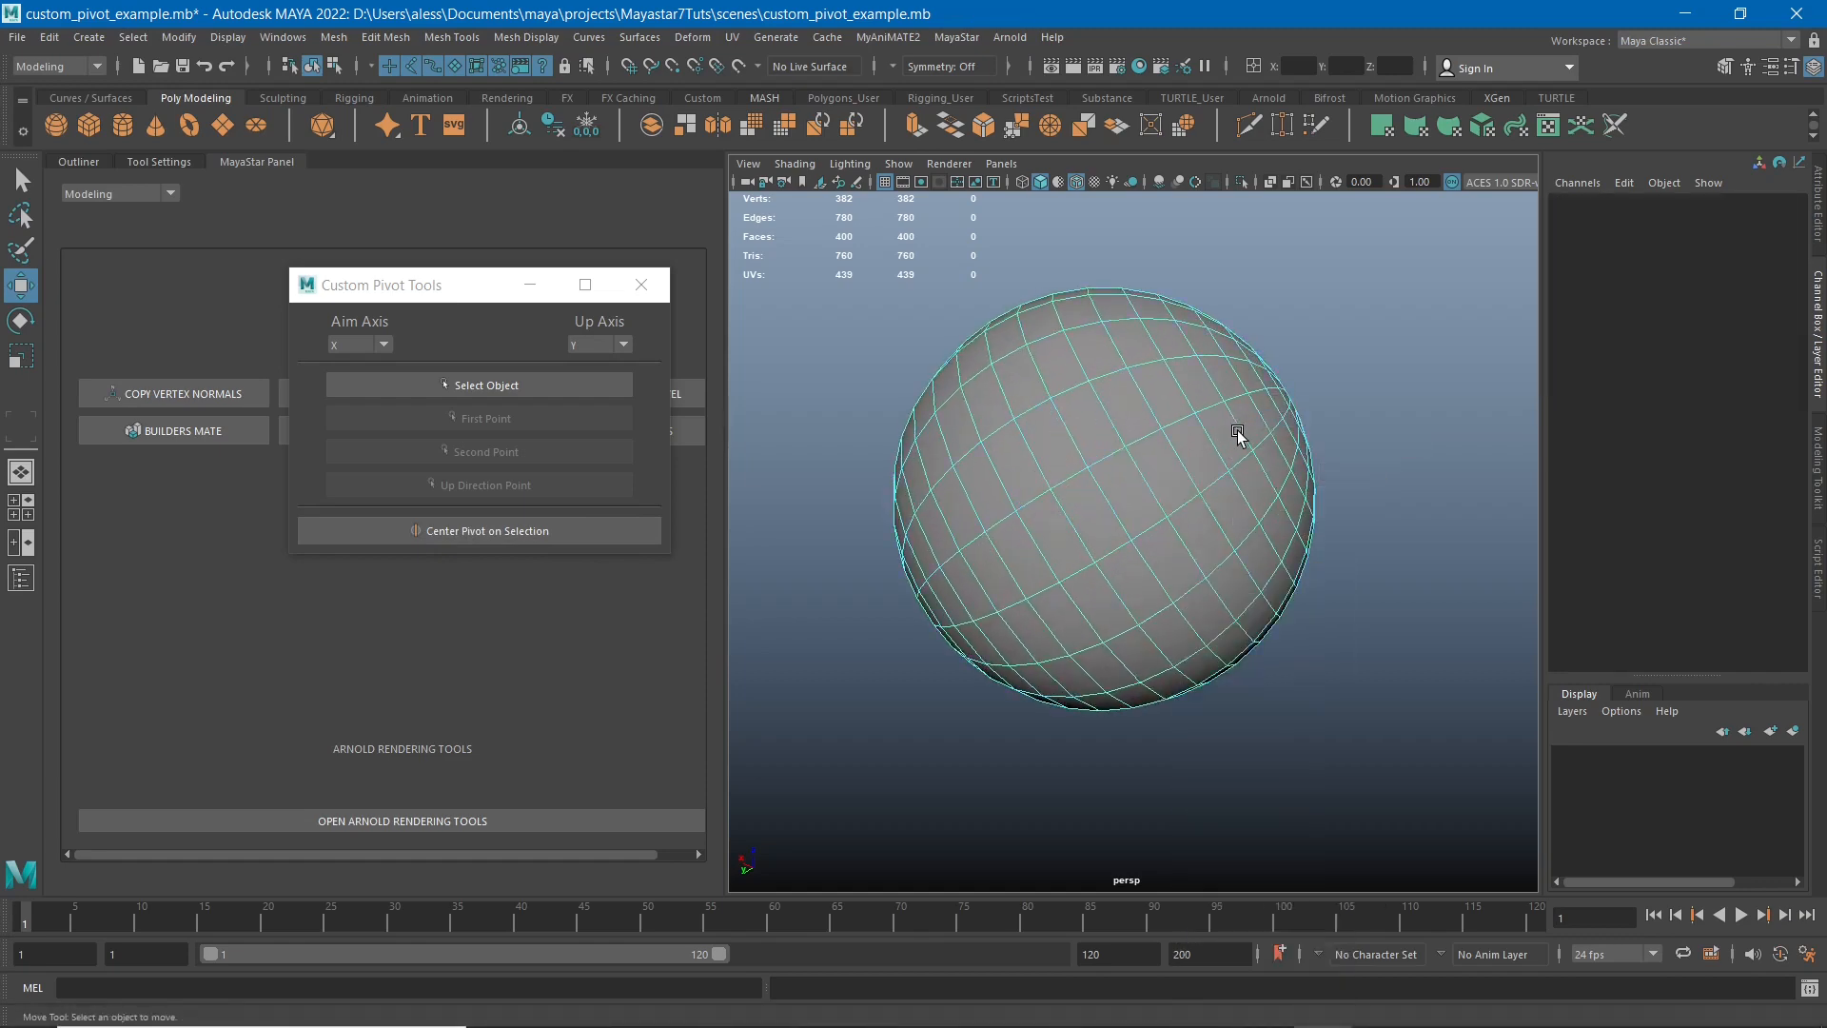
double_click(1239, 430)
alt+drag(1286, 539, 1220, 477)
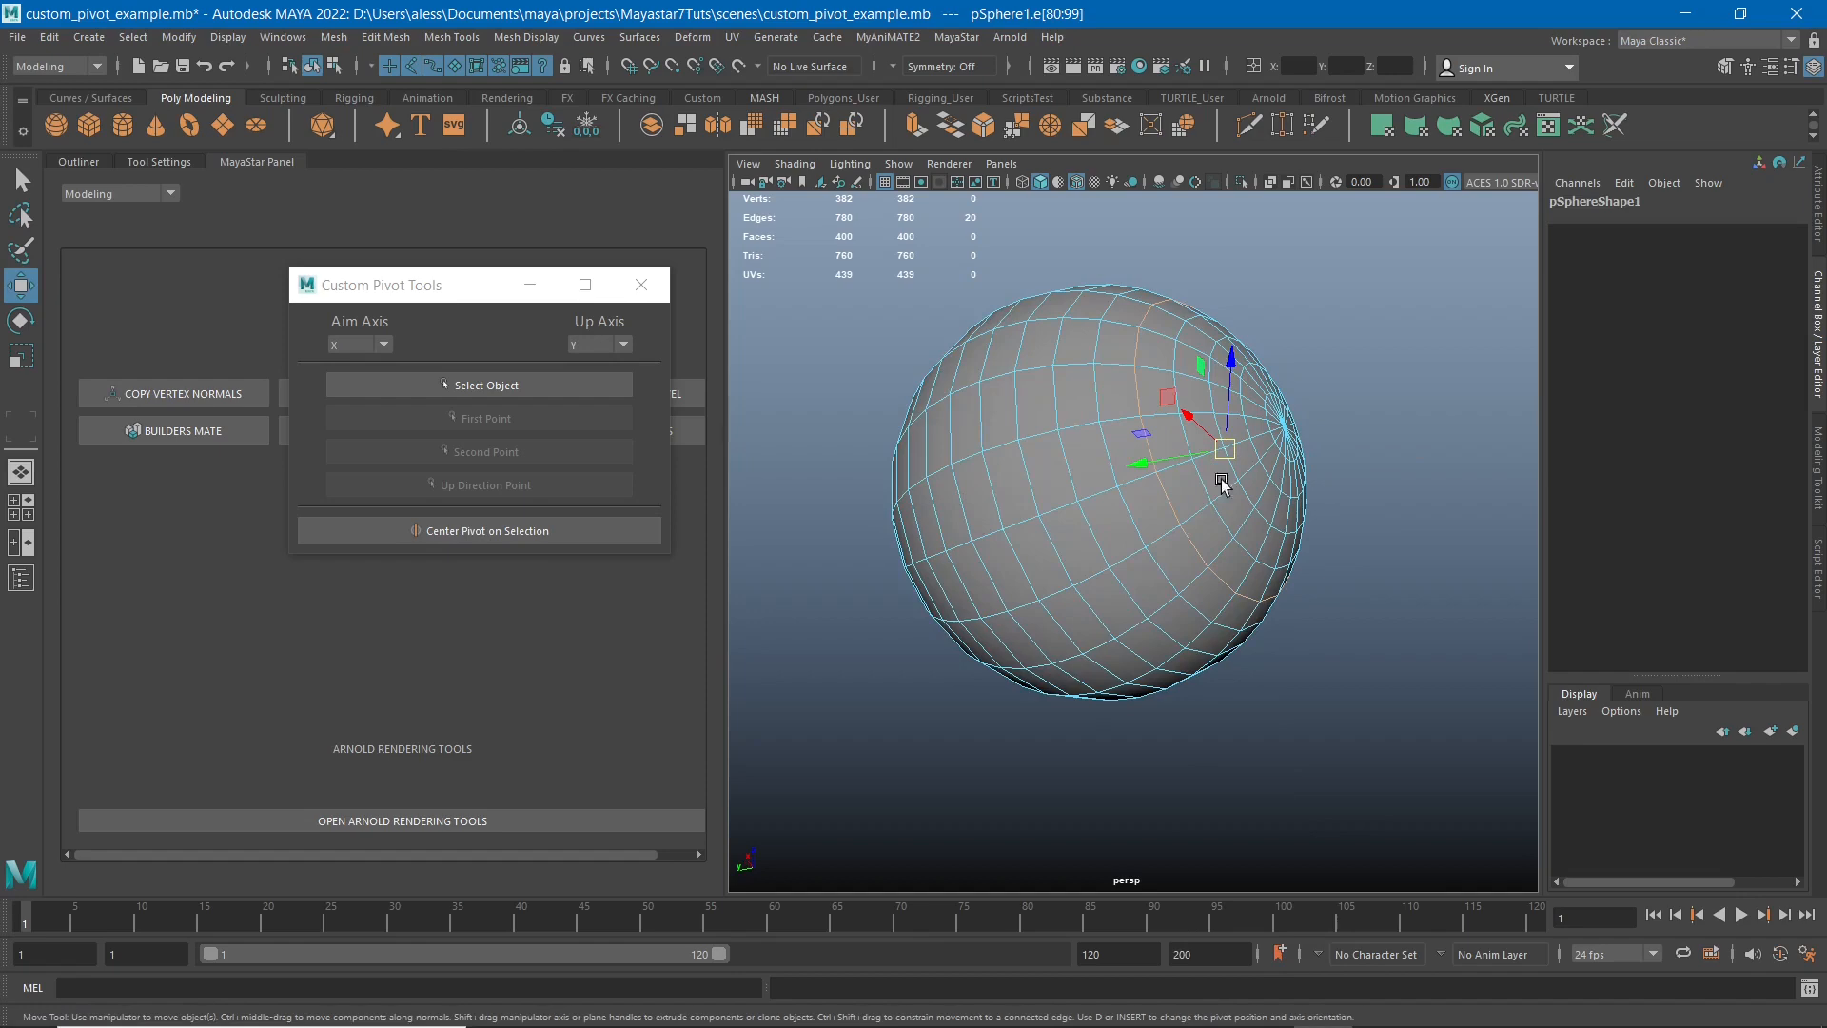
- Select a ring of faces near the sphere's pole and center the object's pivot on that selection
right_drag(1146, 349, 1147, 405)
double_click(1157, 357)
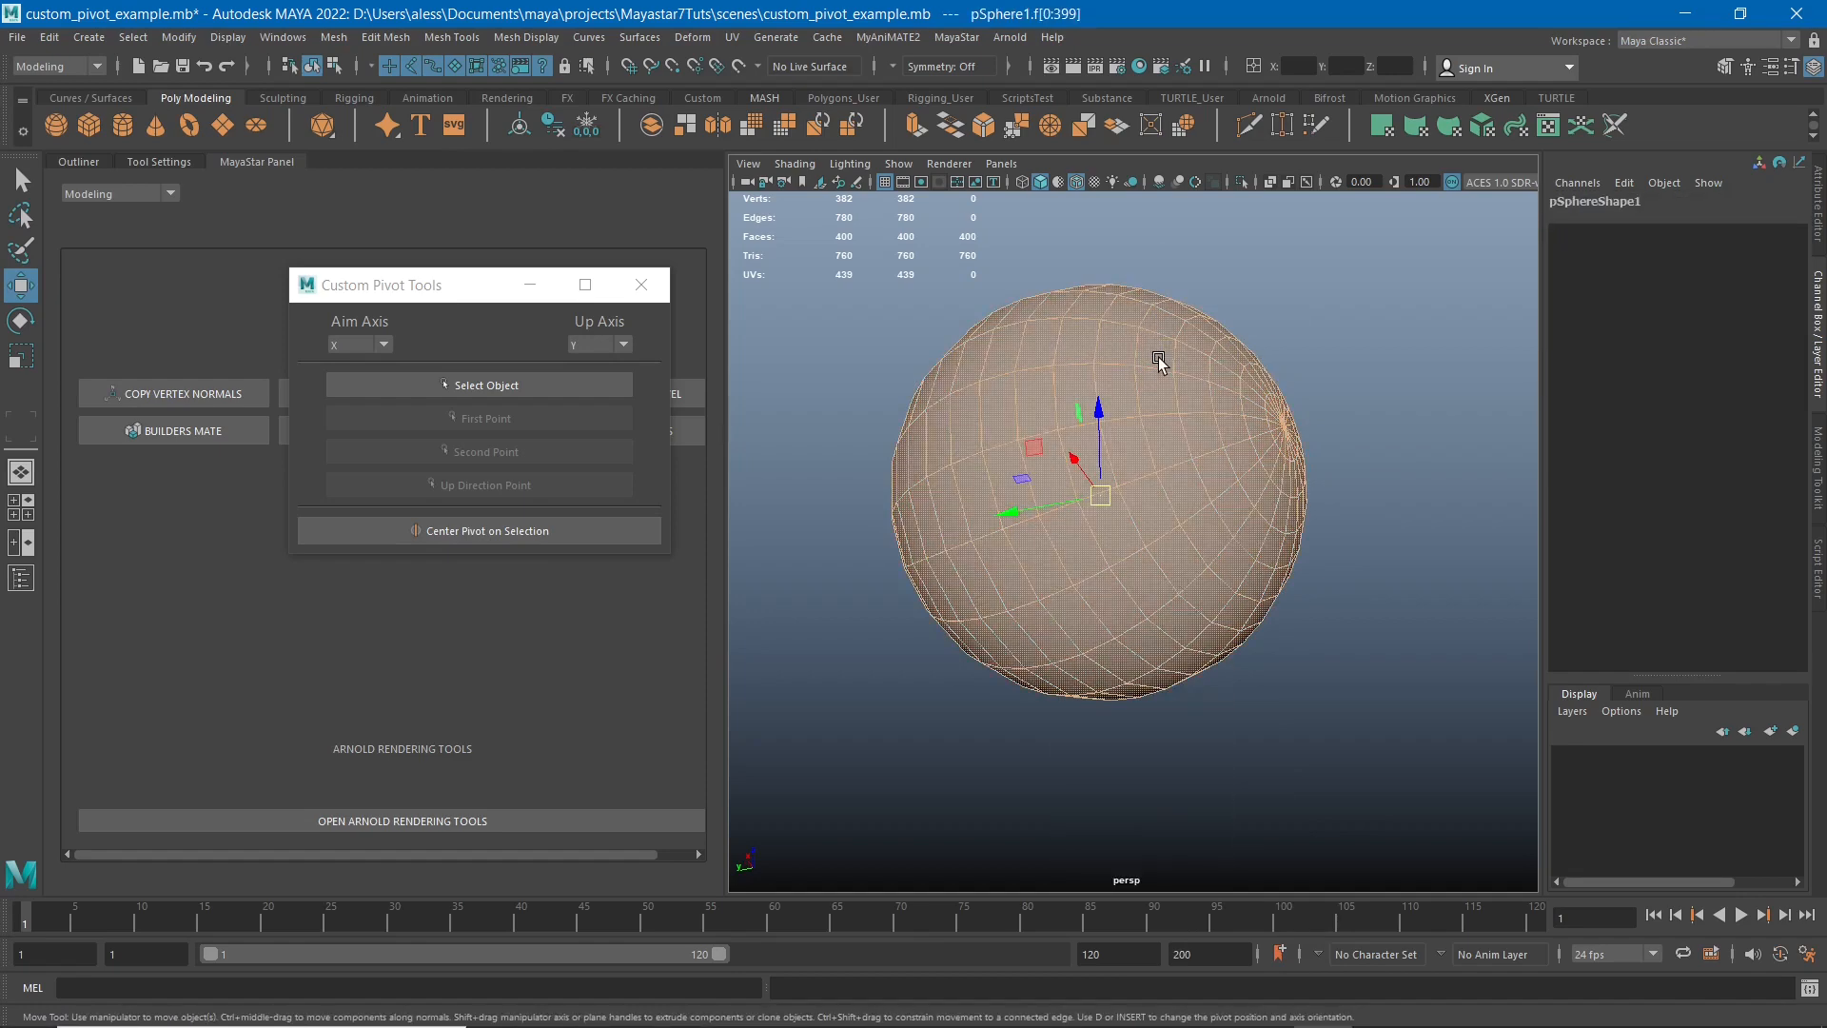
click(1157, 357)
shift+double_click(1156, 390)
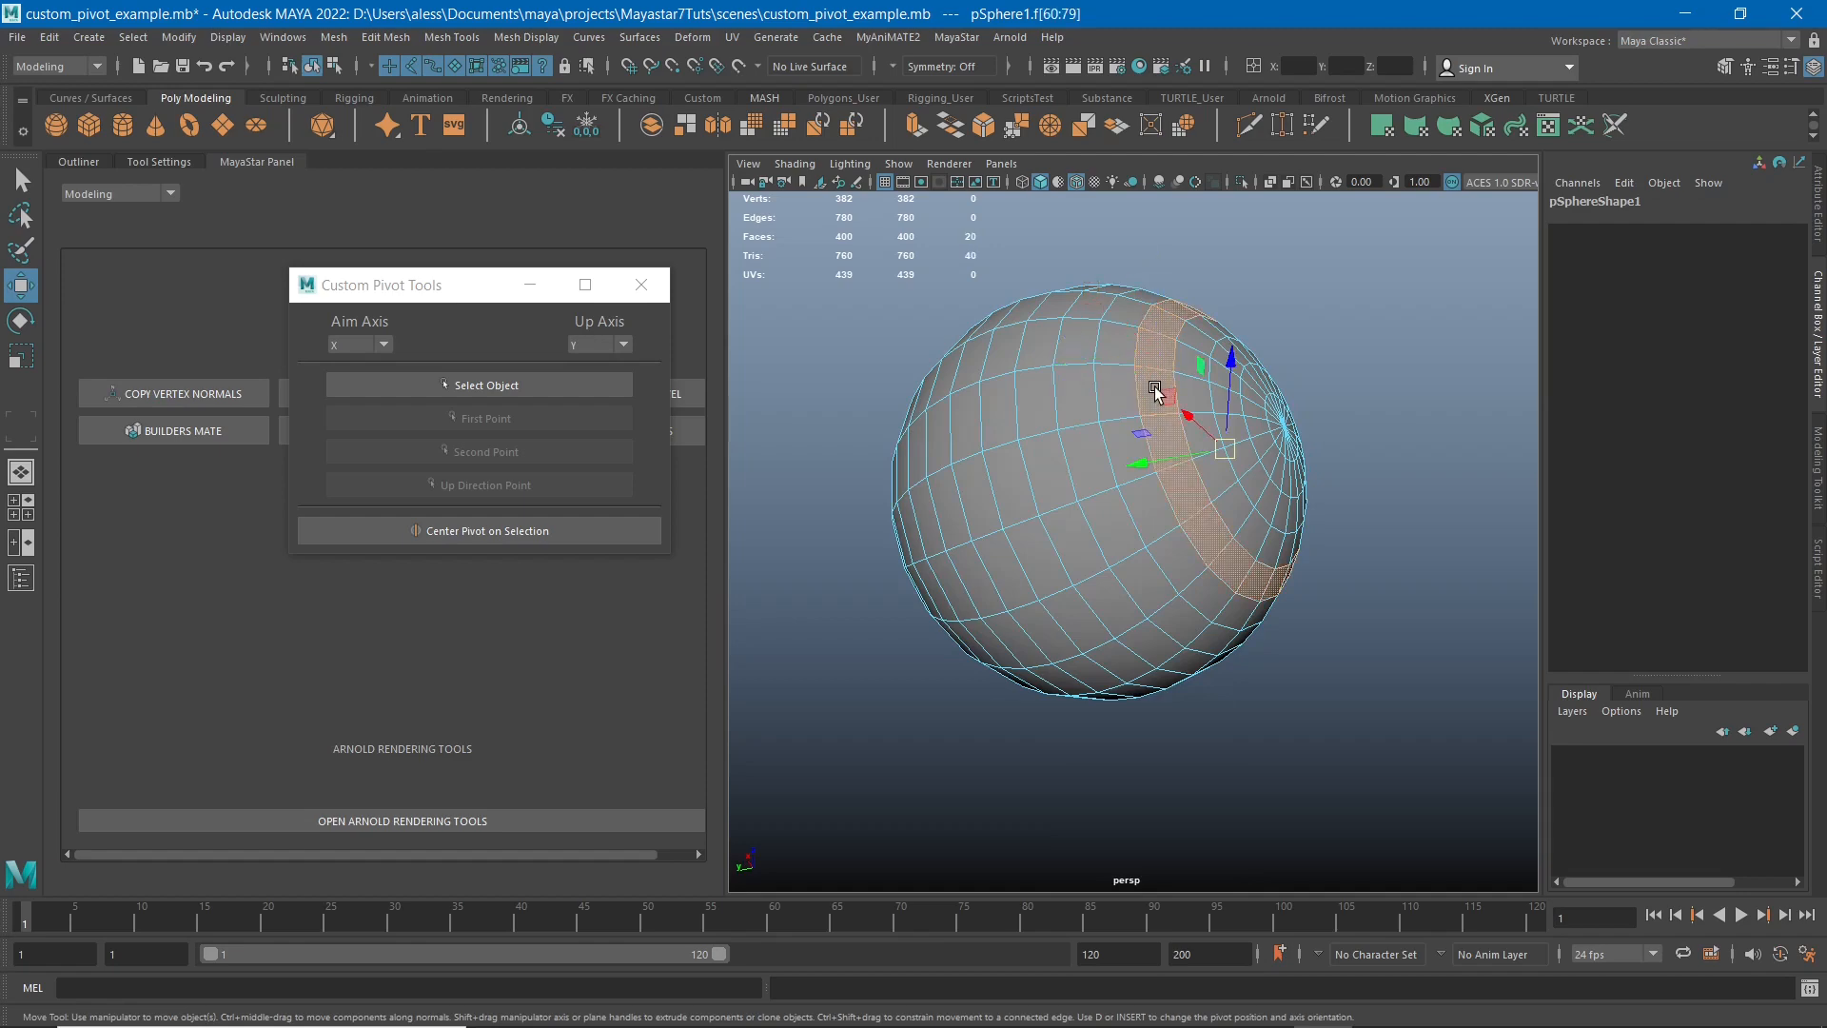
alt+drag(1120, 619, 1137, 581)
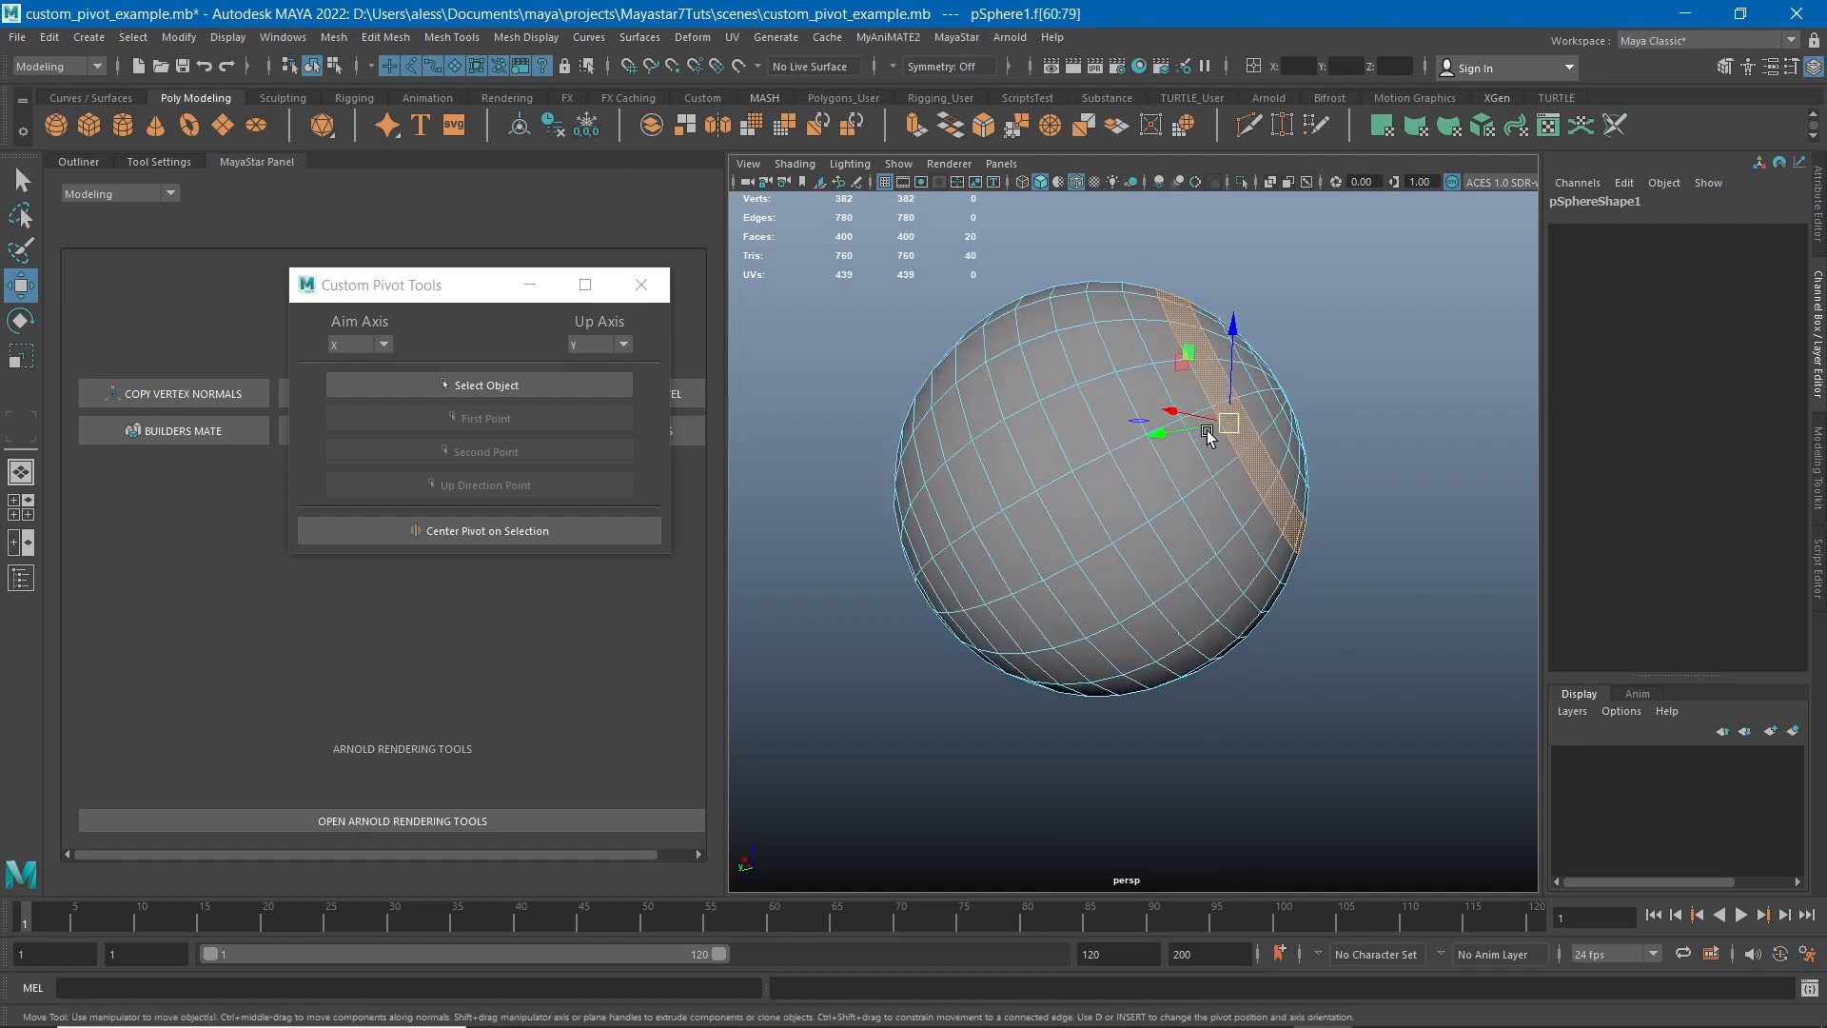
alt+drag(1297, 522, 1230, 501)
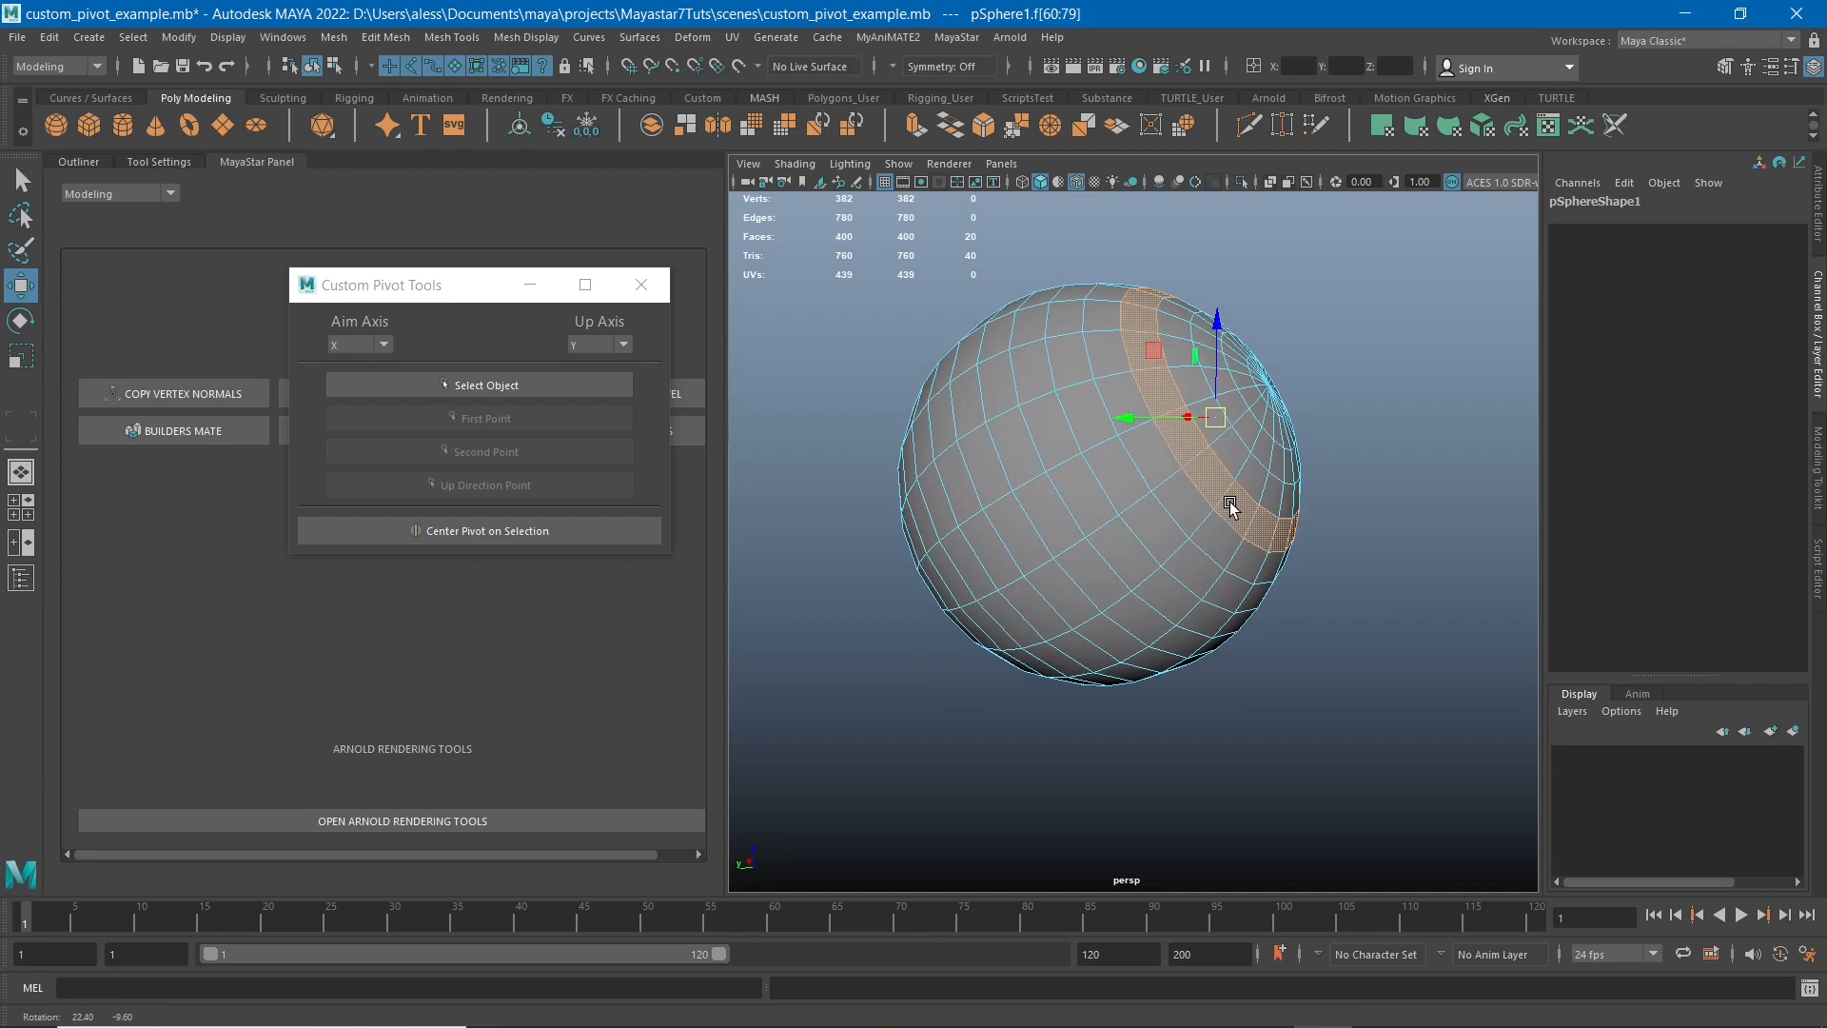
click(574, 533)
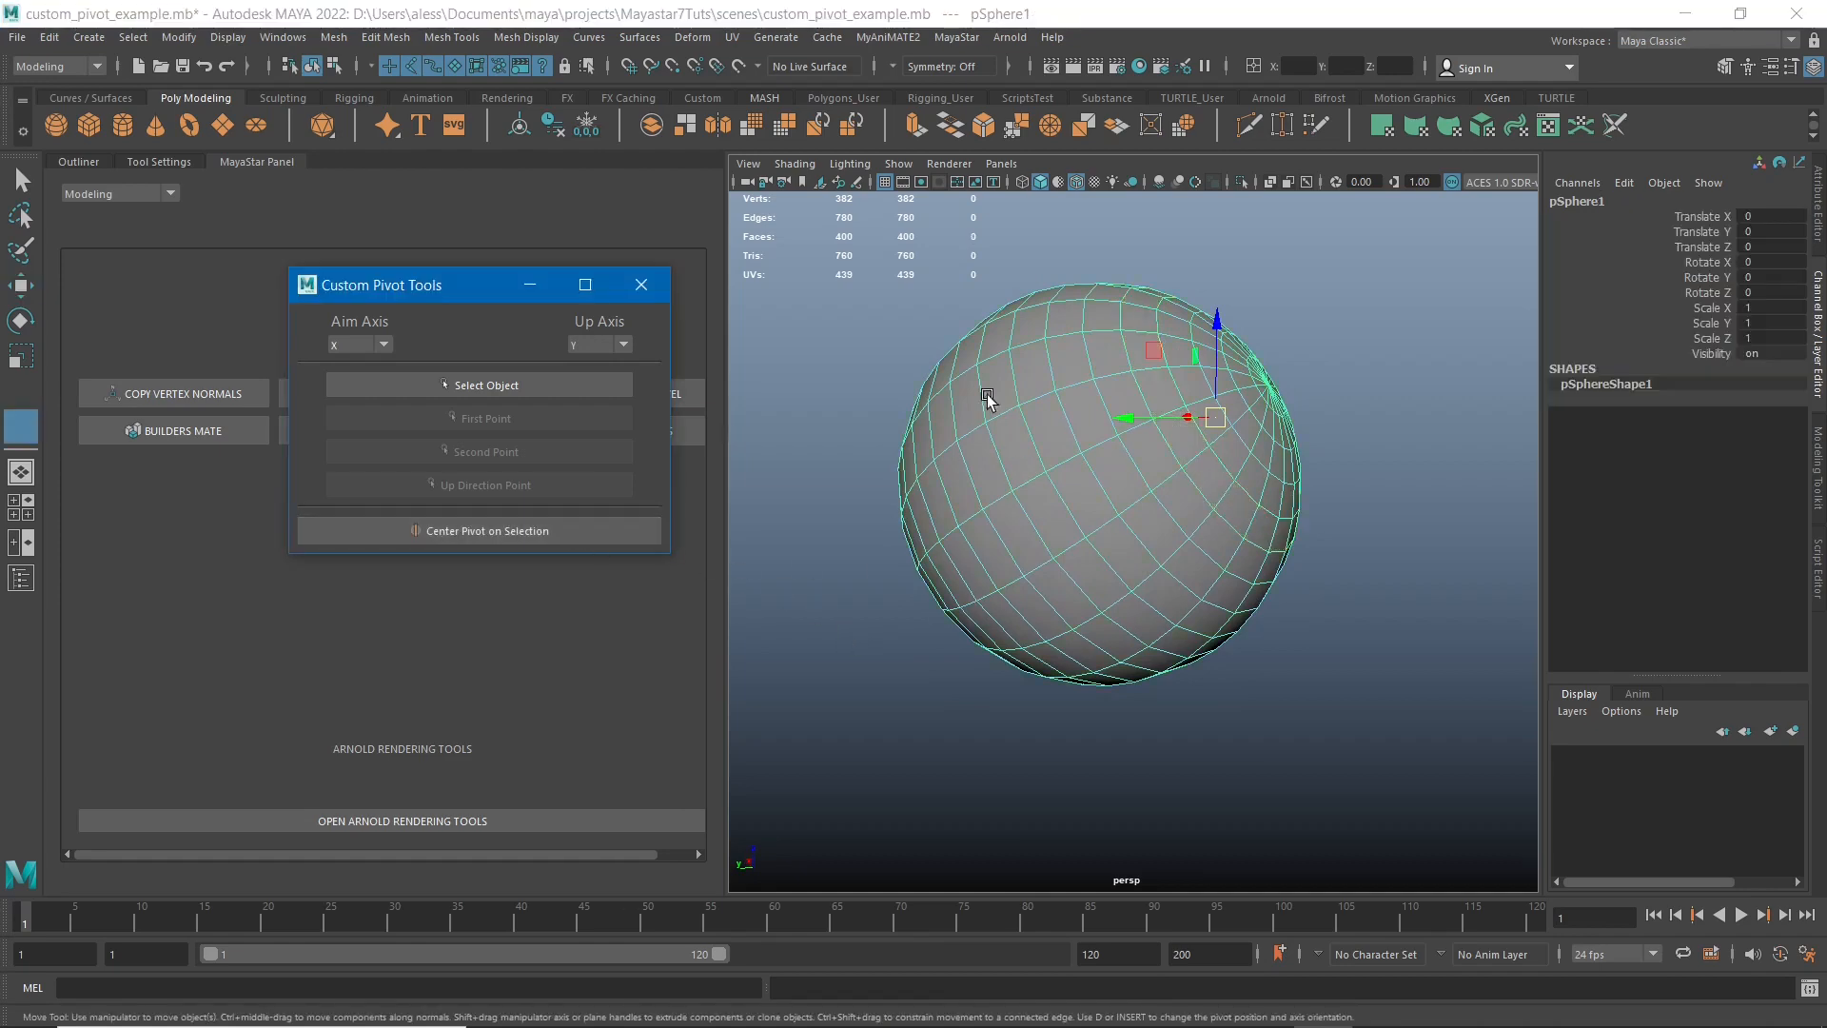
- Select the edge loop around the sphere's middle and center the object's pivot on it
alt+drag(1274, 580, 1326, 562)
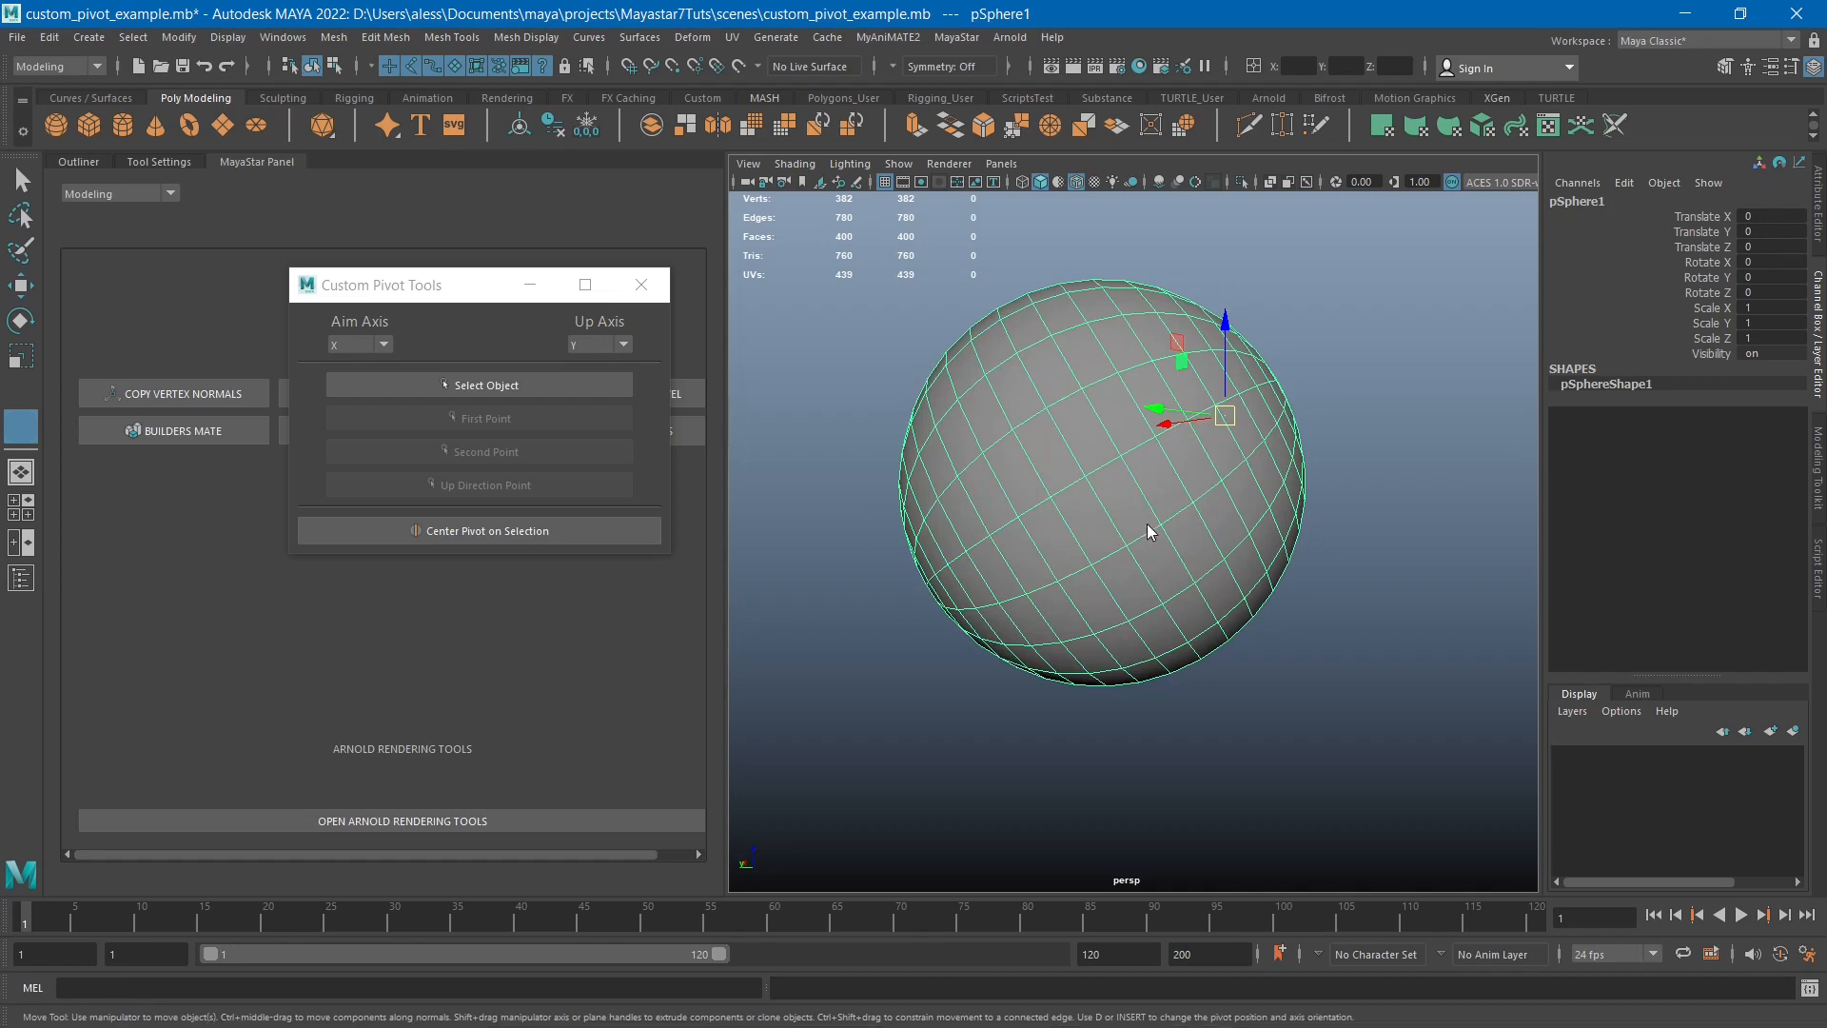
right_click(1149, 401)
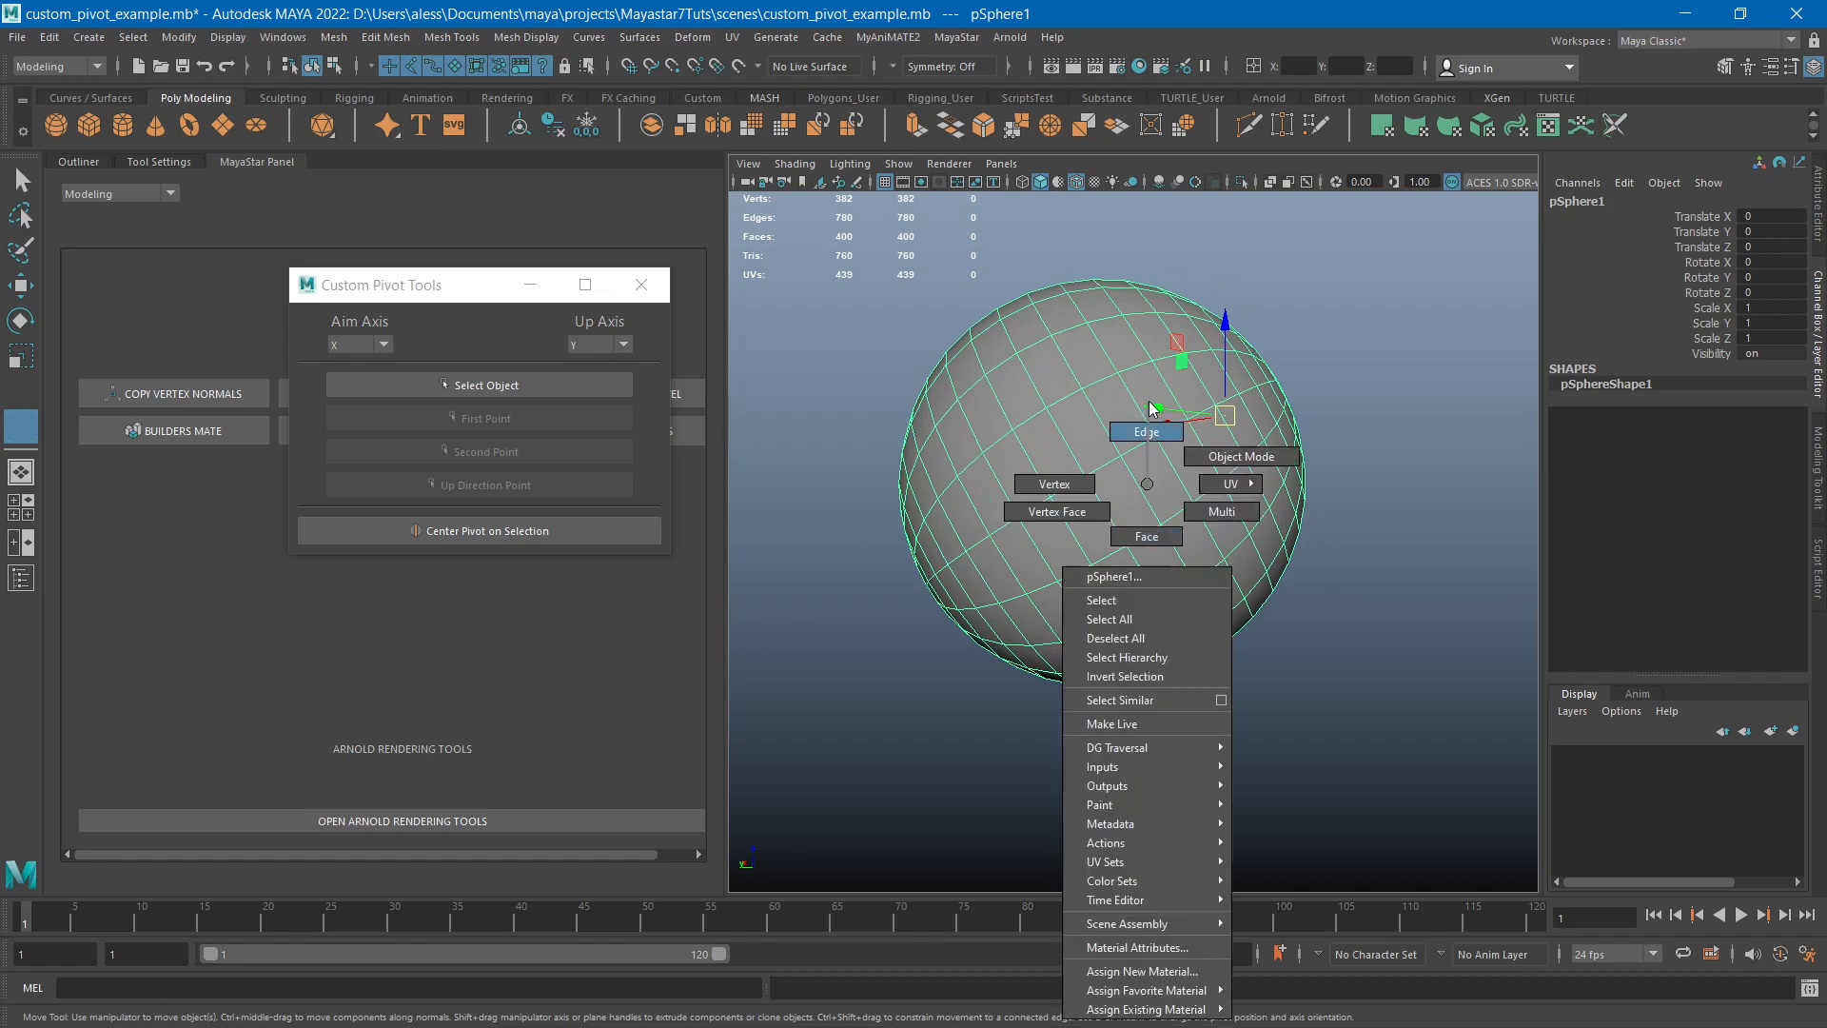
double_click(1065, 448)
alt+drag(1204, 571, 1231, 571)
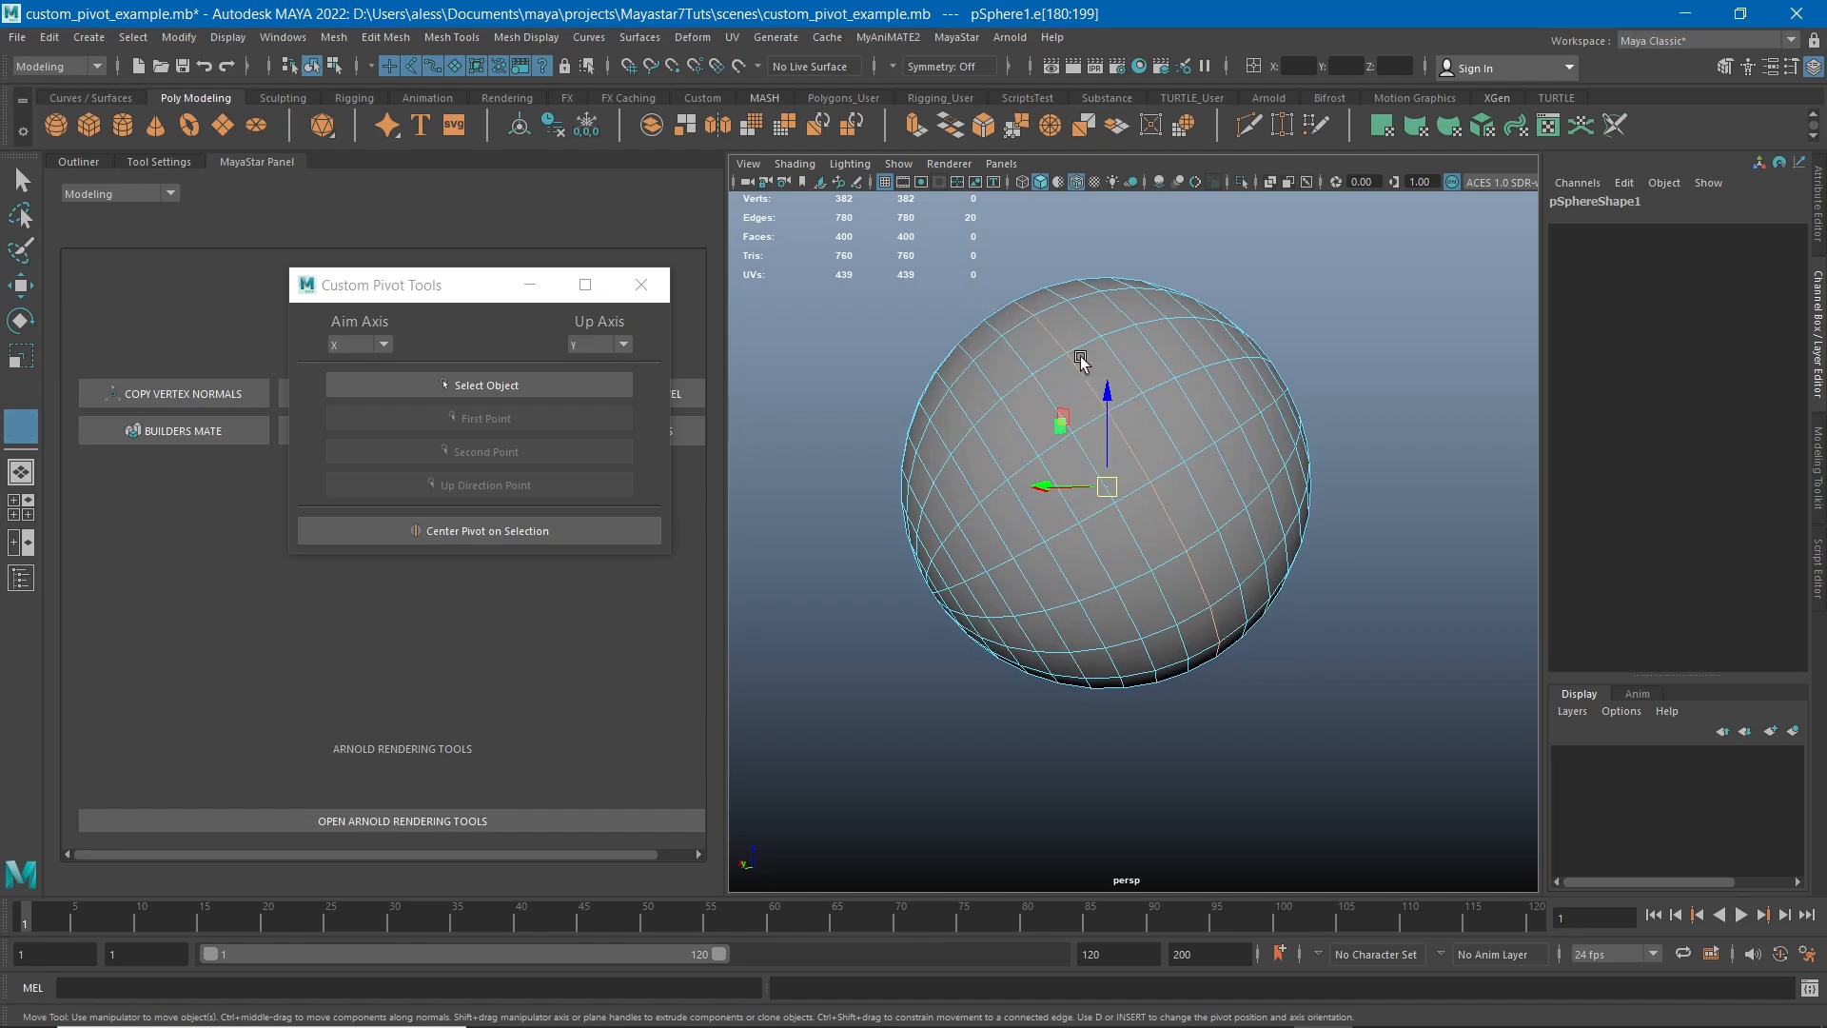
mouse_move(1183, 606)
alt+mouse_down()
mouse_move(1007, 542)
mouse_move(1197, 585)
alt+mouse_up()
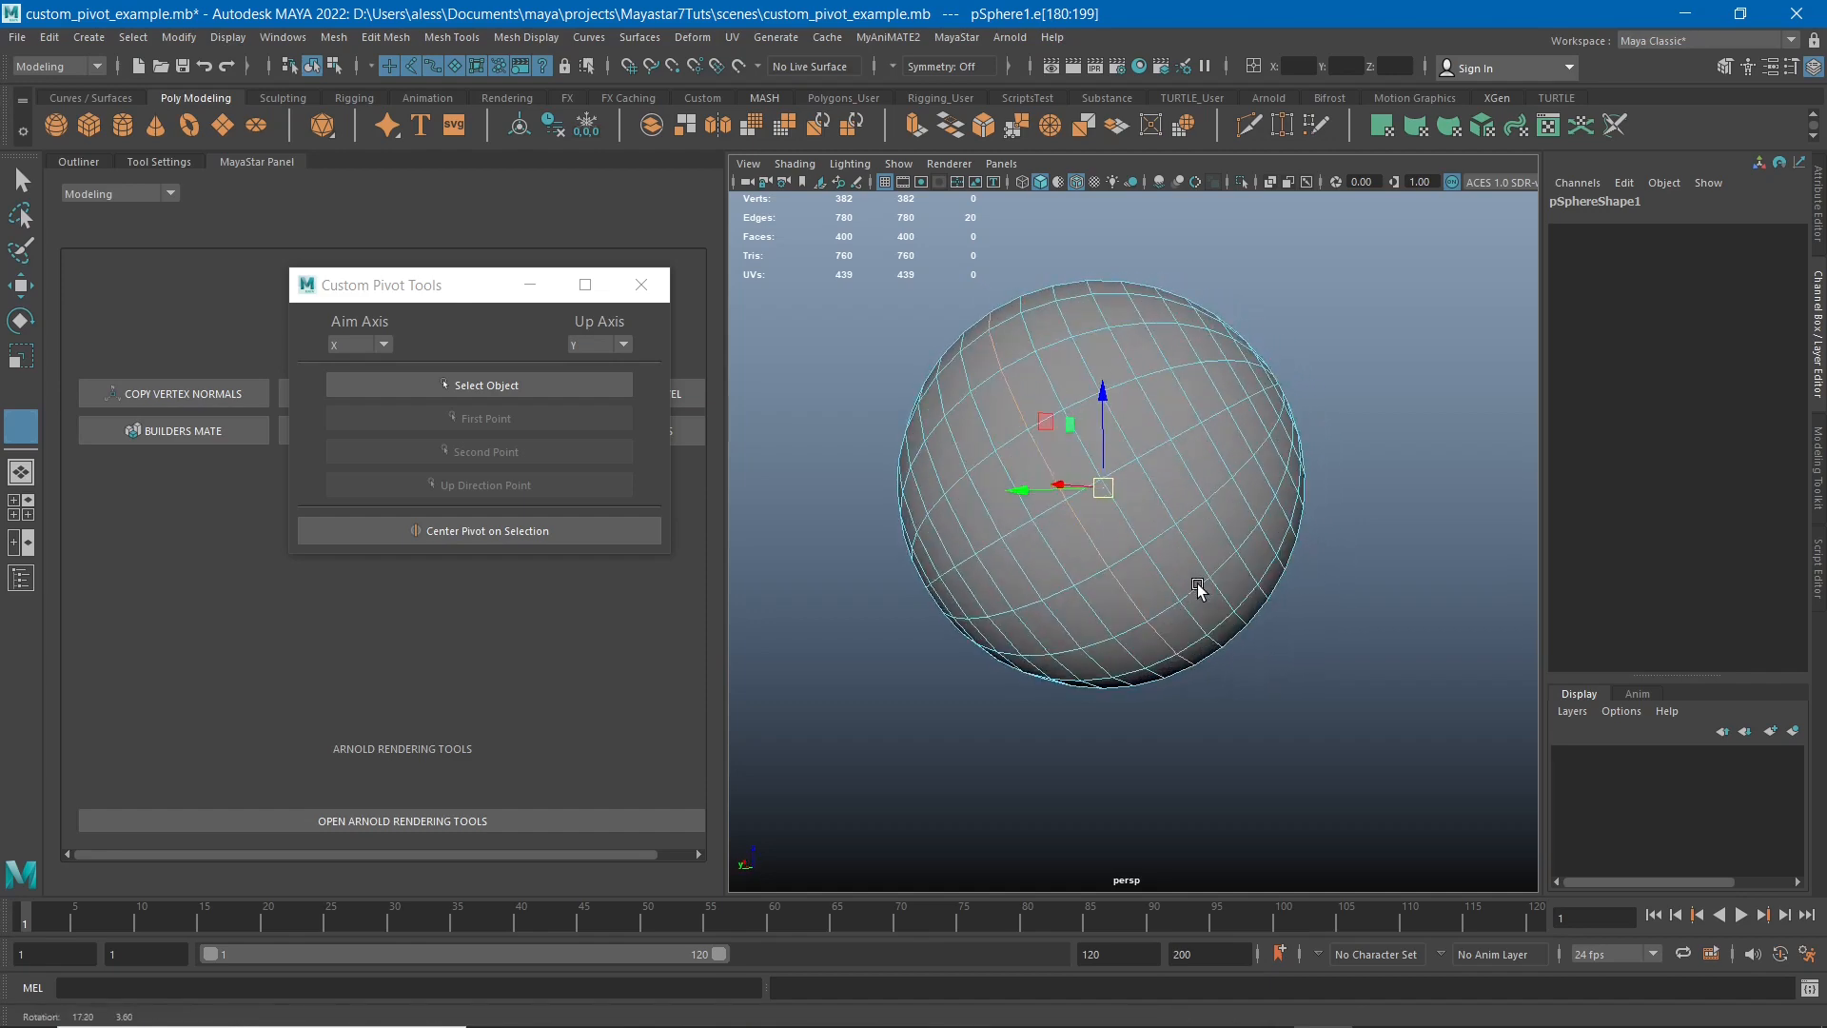
click(482, 531)
- Test the centered pivot by rotating the sphere freely, and undo the rotation
alt+right_drag(1183, 632, 1113, 619)
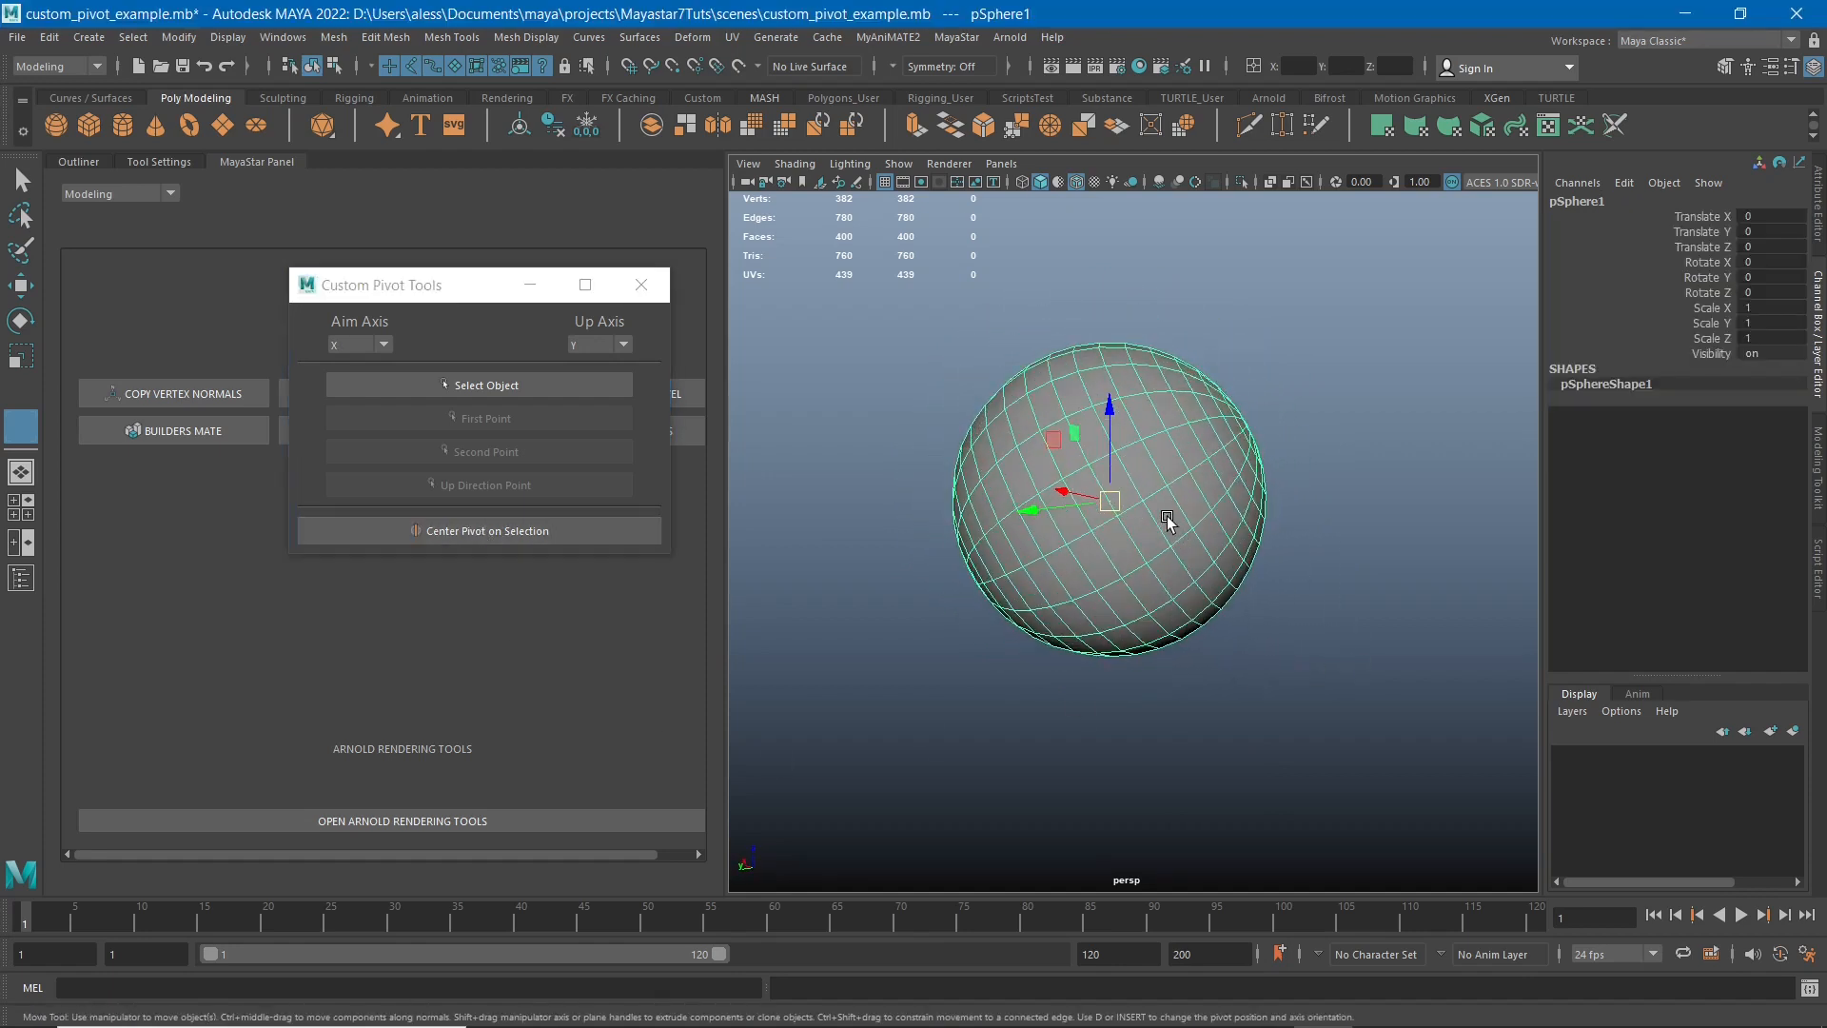
key(e)
drag(1097, 461, 1068, 528)
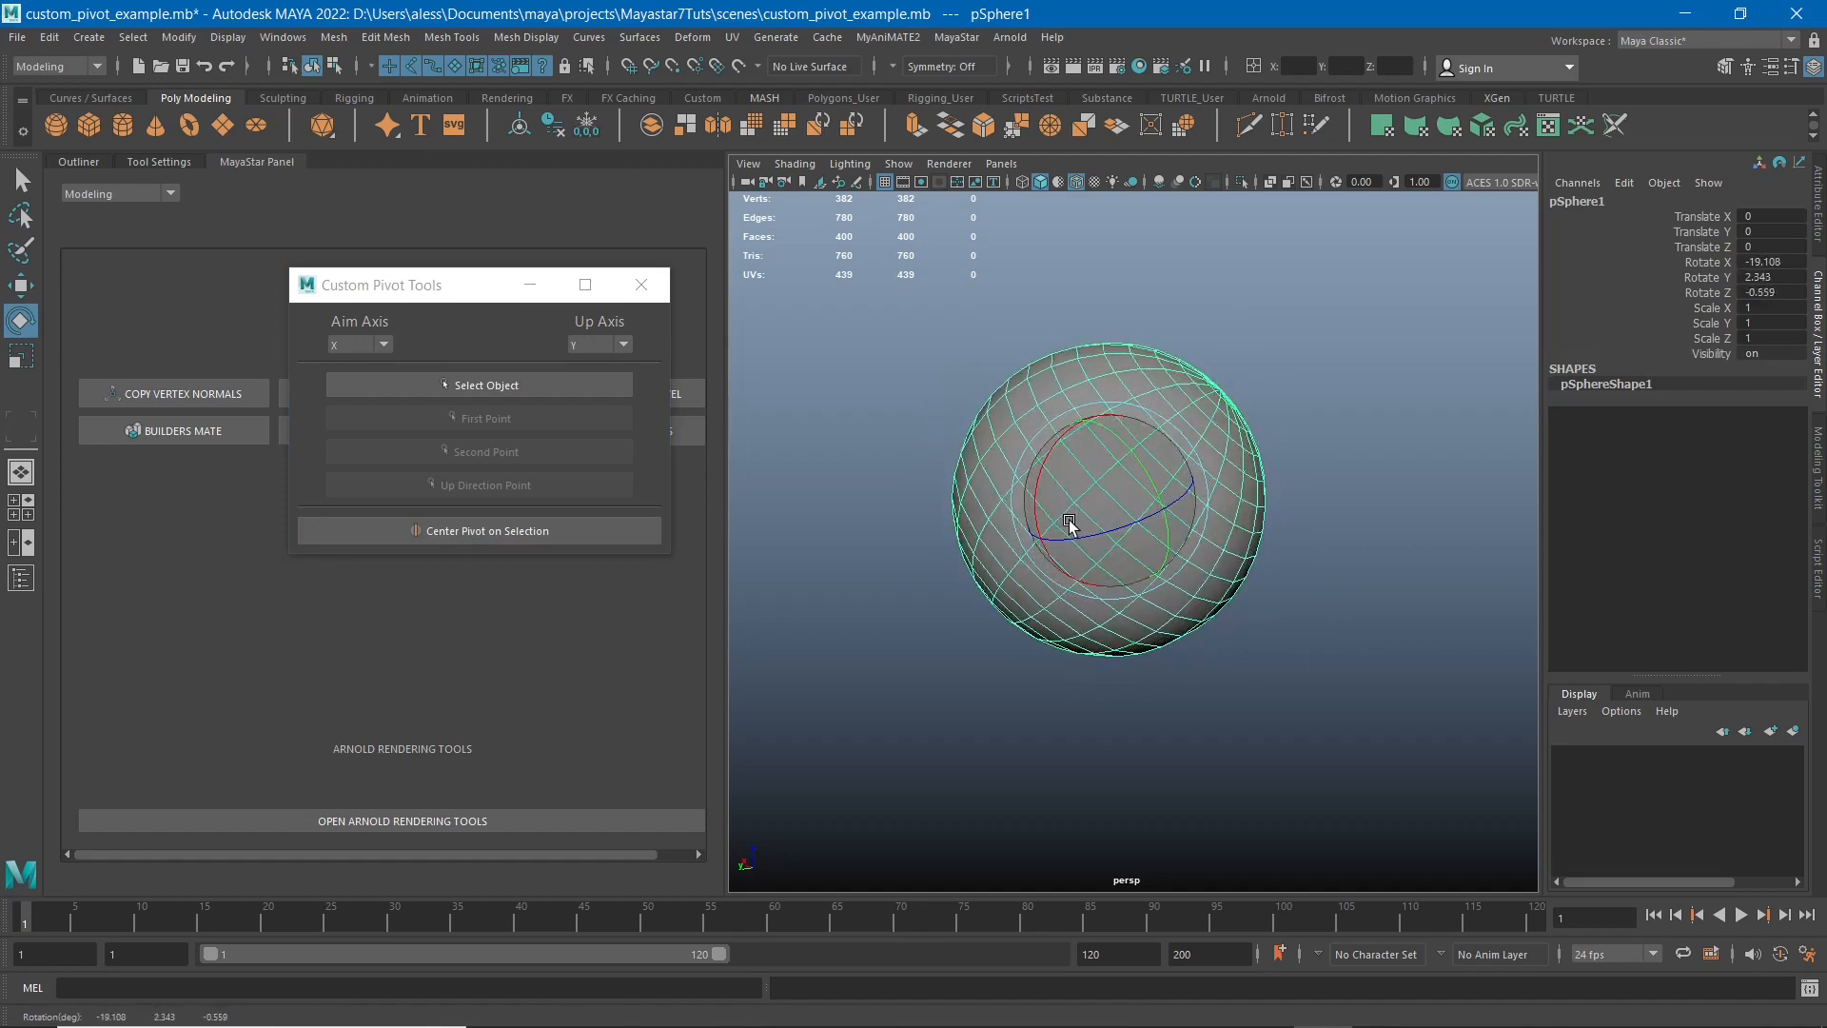
key(ctrl+z)
alt+drag(1183, 665, 1199, 606)
alt+right_drag(1275, 527, 1321, 553)
alt+drag(1321, 552, 1345, 561)
drag(453, 292, 439, 290)
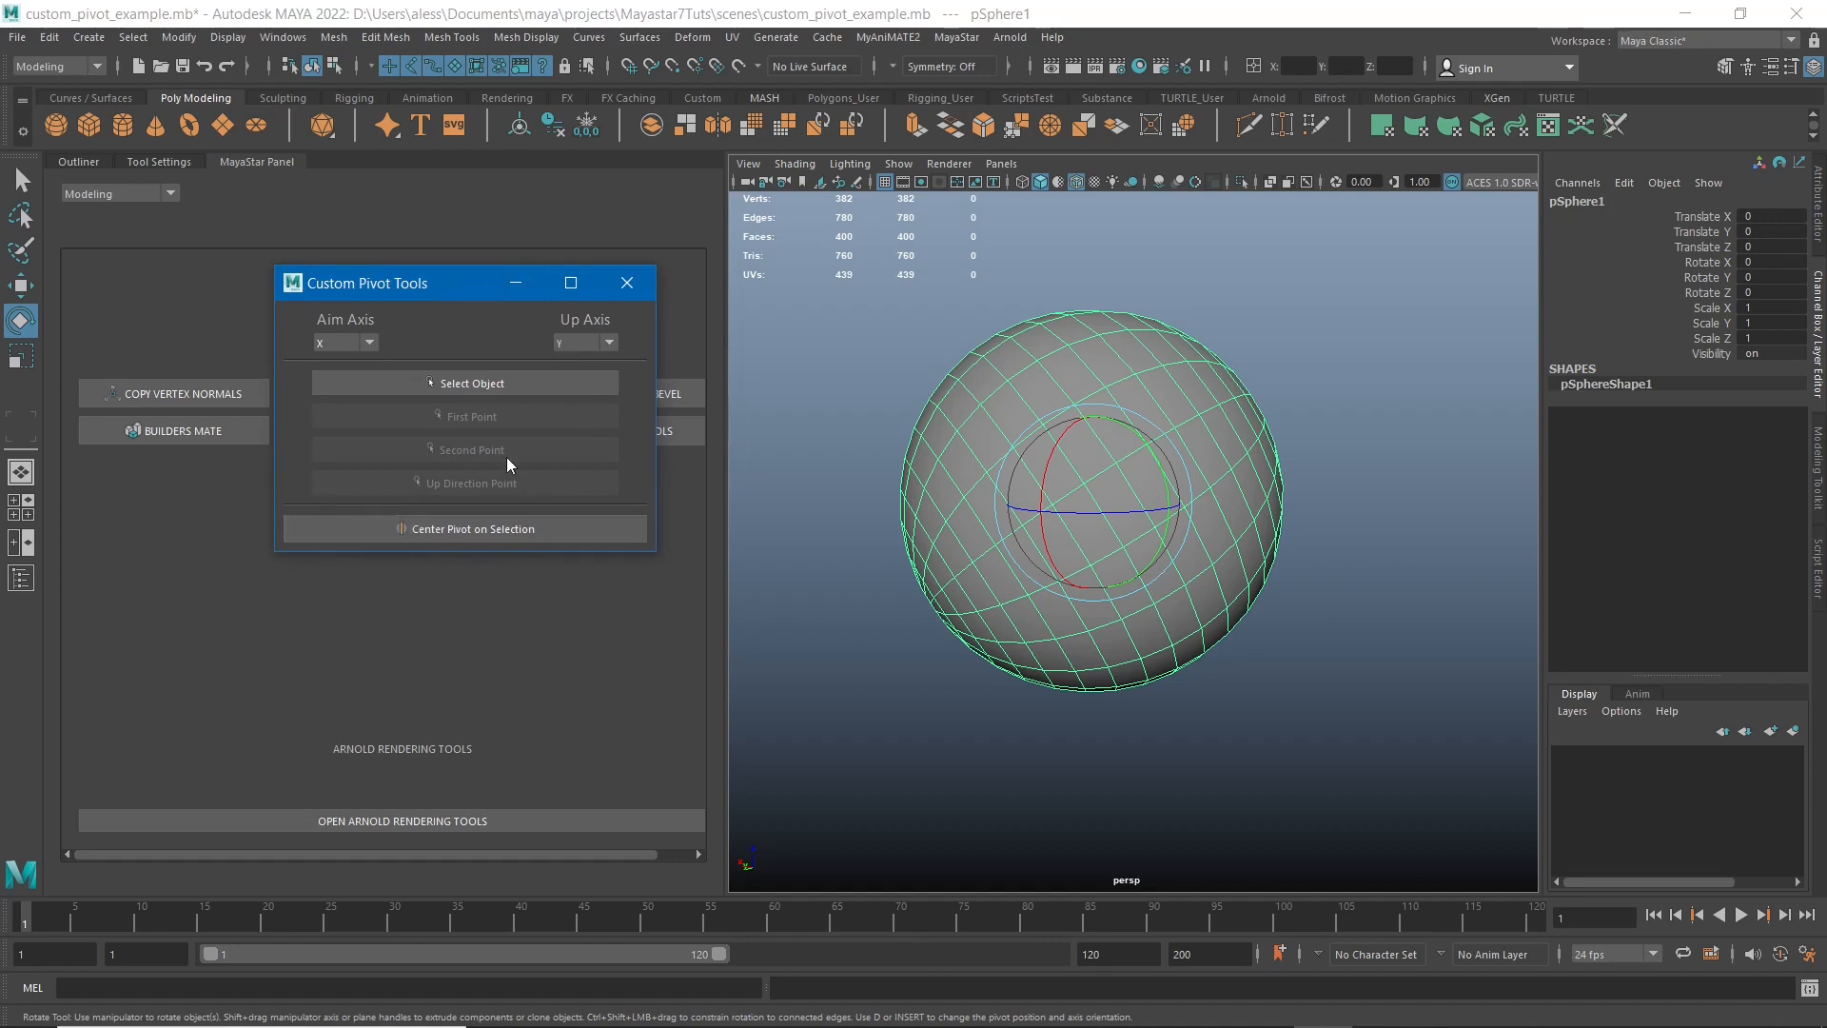
drag(471, 284, 454, 279)
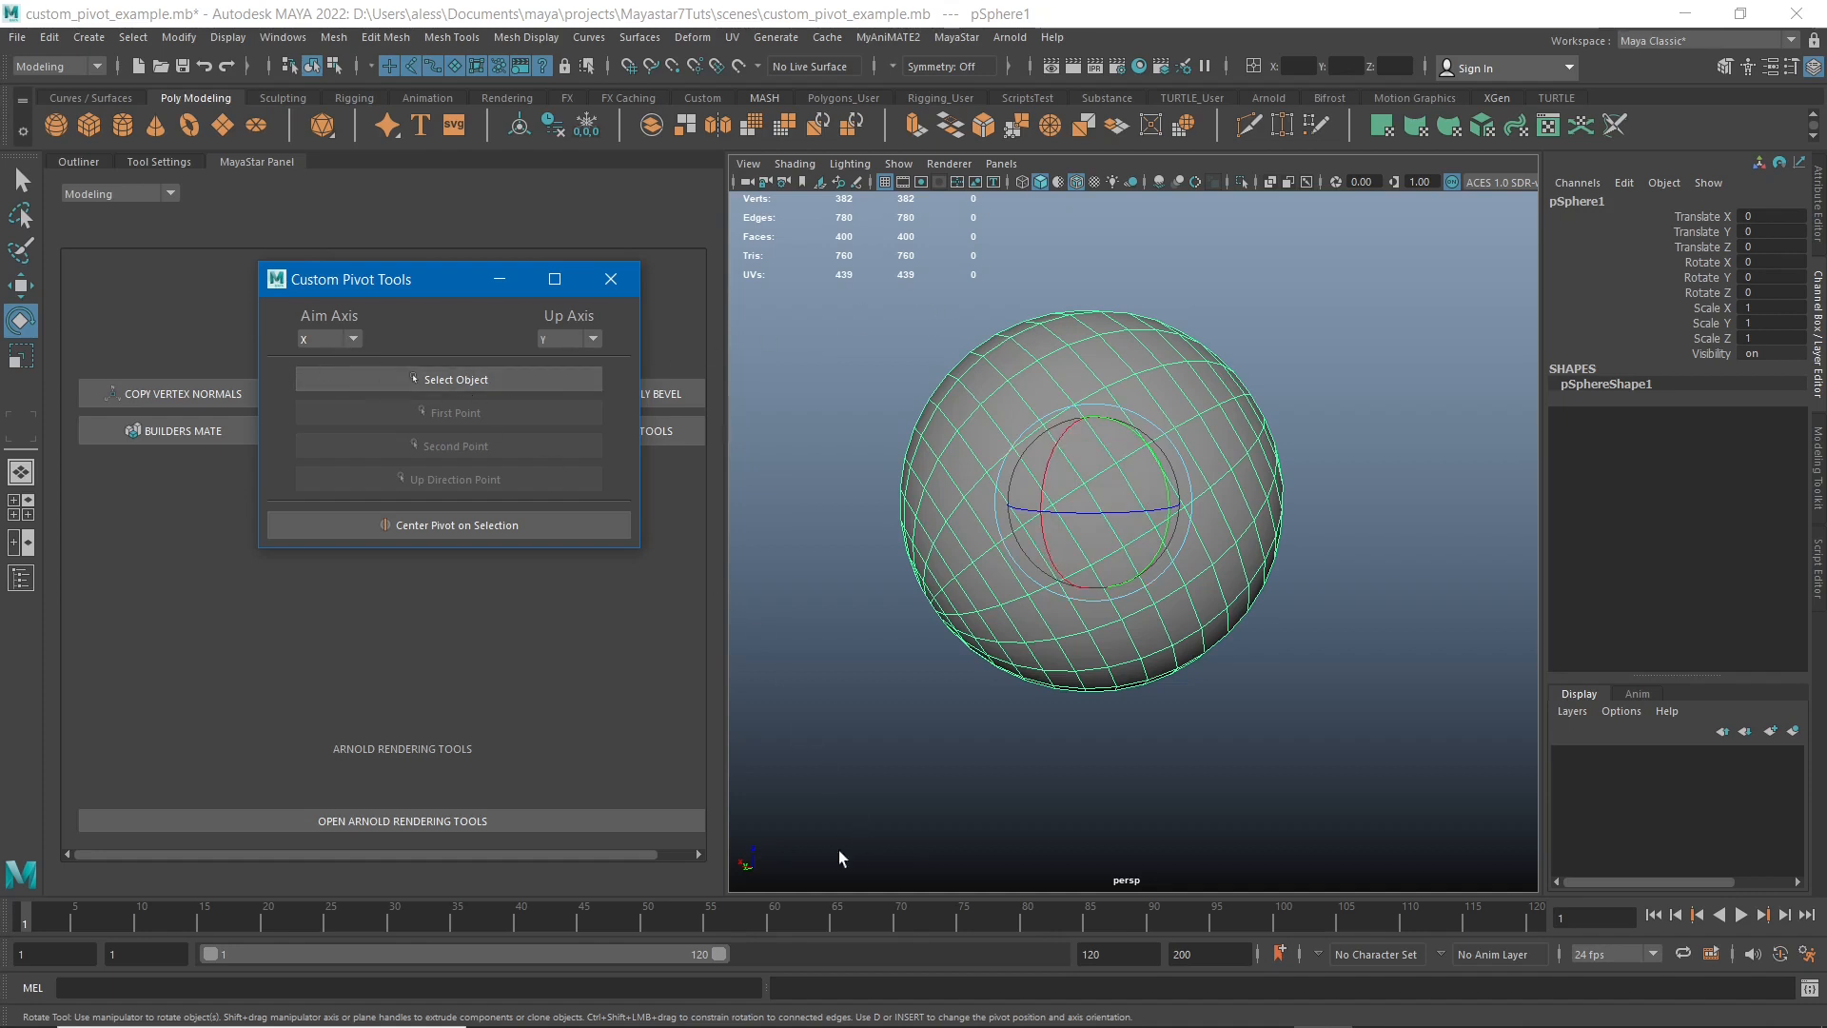
alt+drag(905, 847, 780, 609)
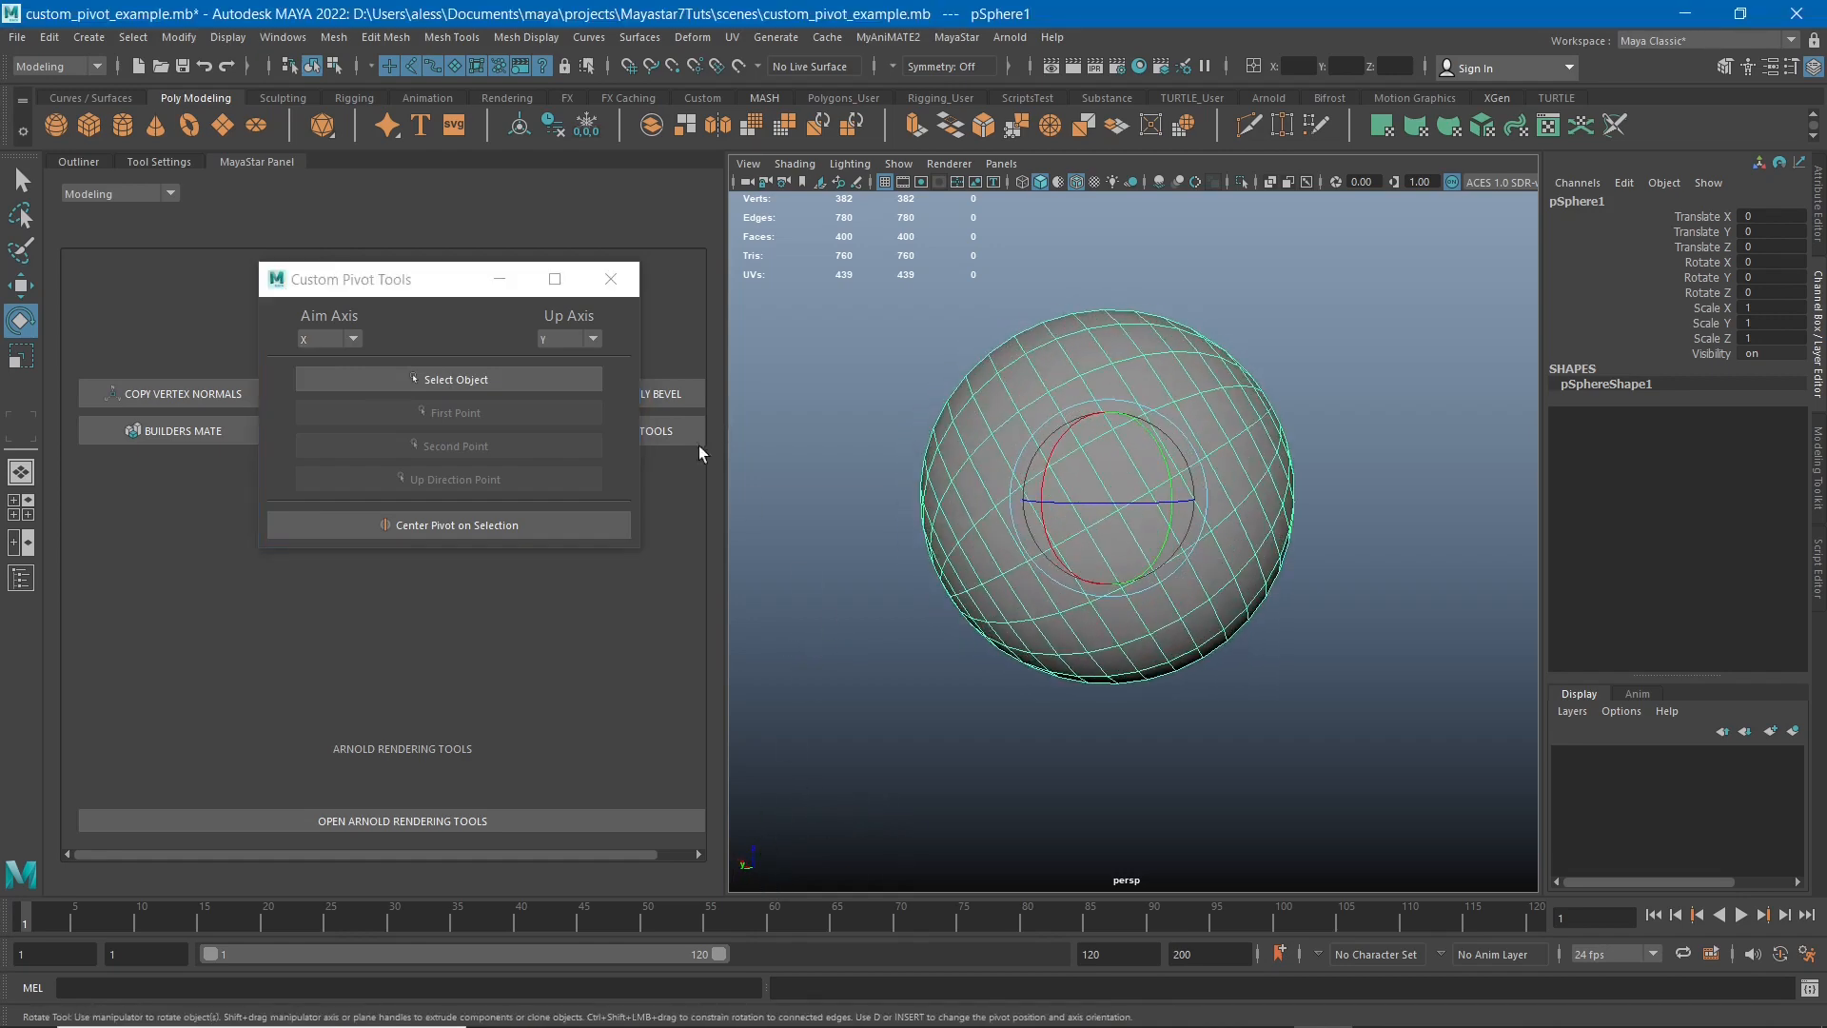
- Set the Custom Pivot Tools to Aim Axis X and Up Axis Z
click(558, 338)
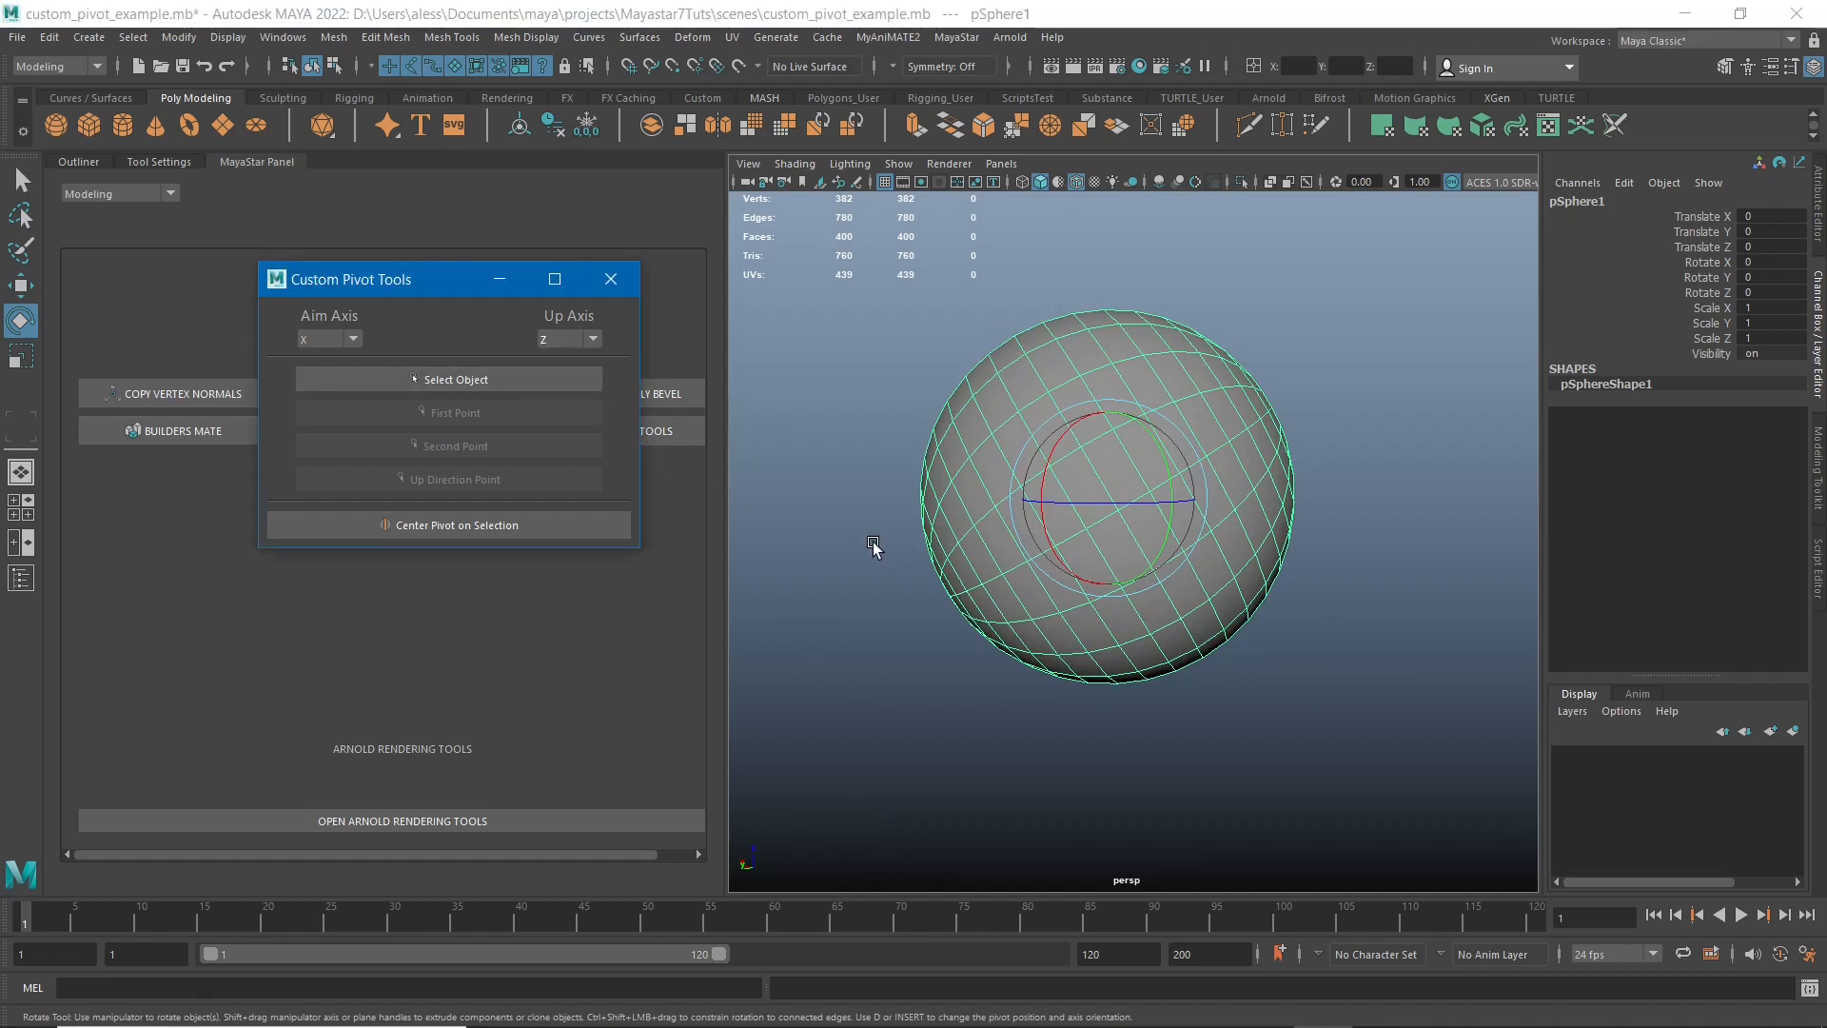
scroll(876, 542, down, 2)
click(317, 337)
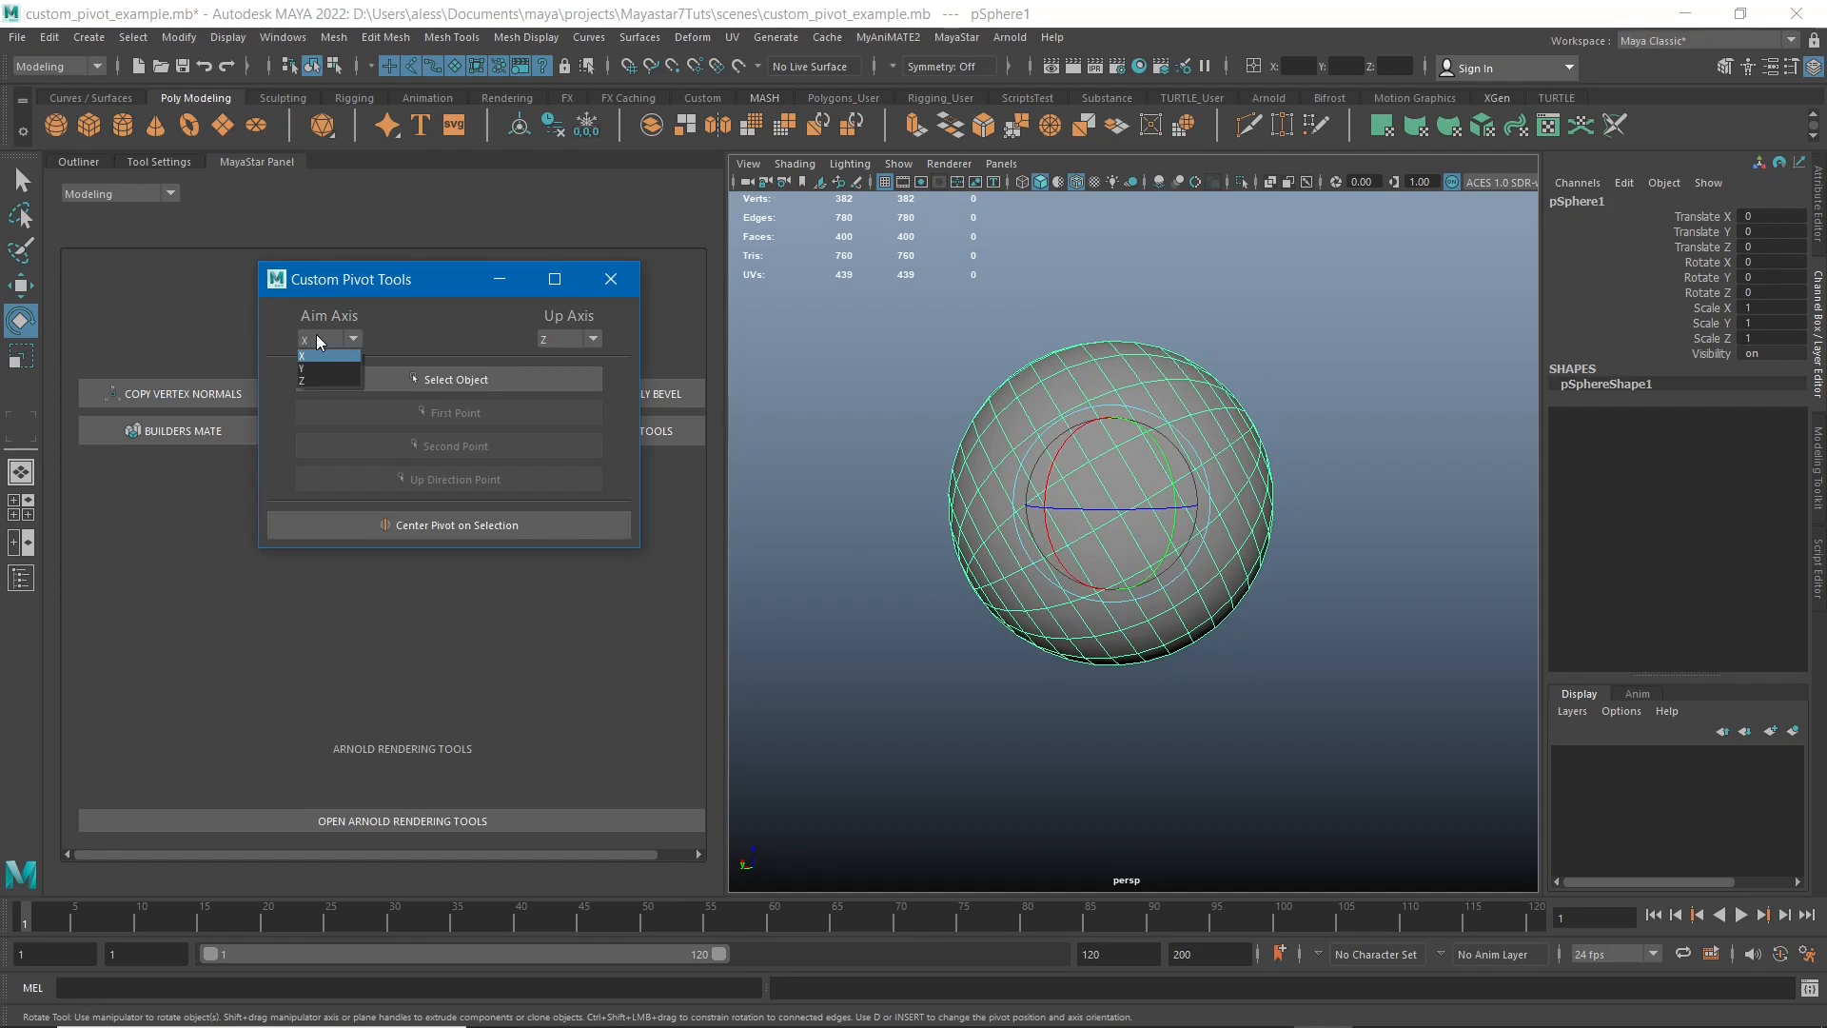
alt+drag(852, 575, 955, 709)
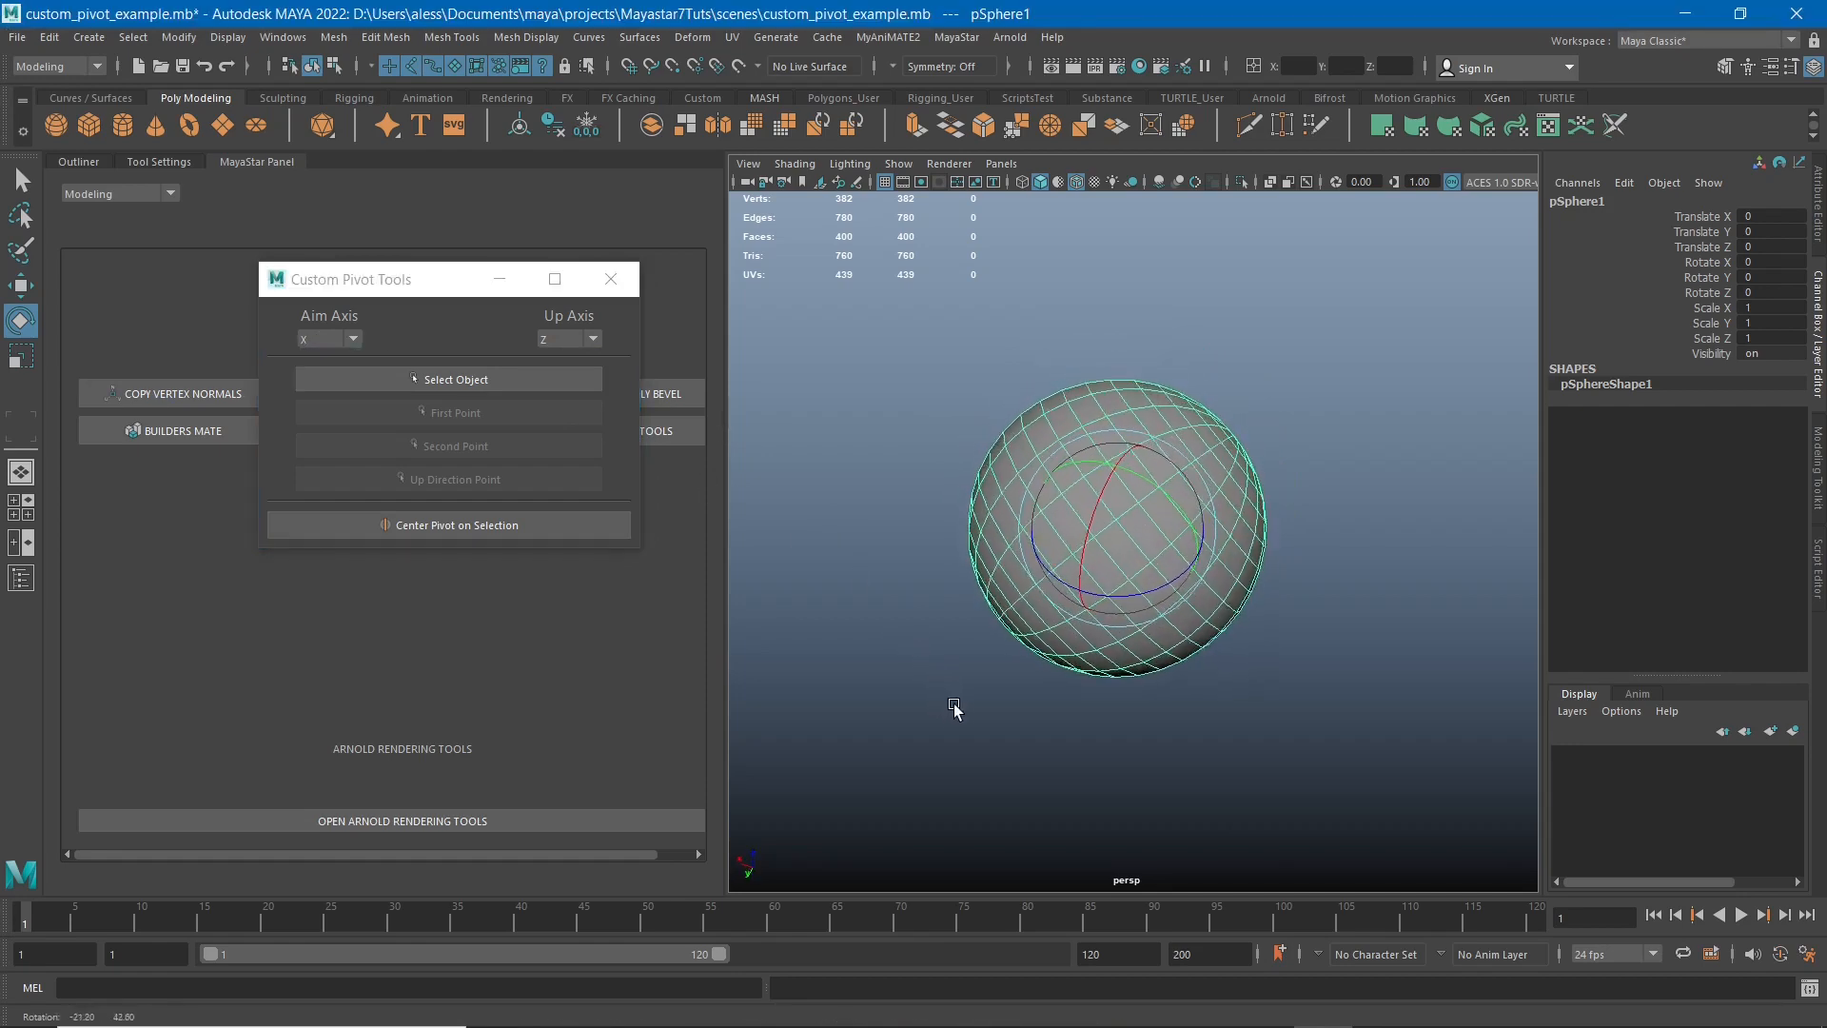
- Load the sphere as the object to reorient and register the vertex at one pole as the first point
alt+drag(922, 801, 1123, 713)
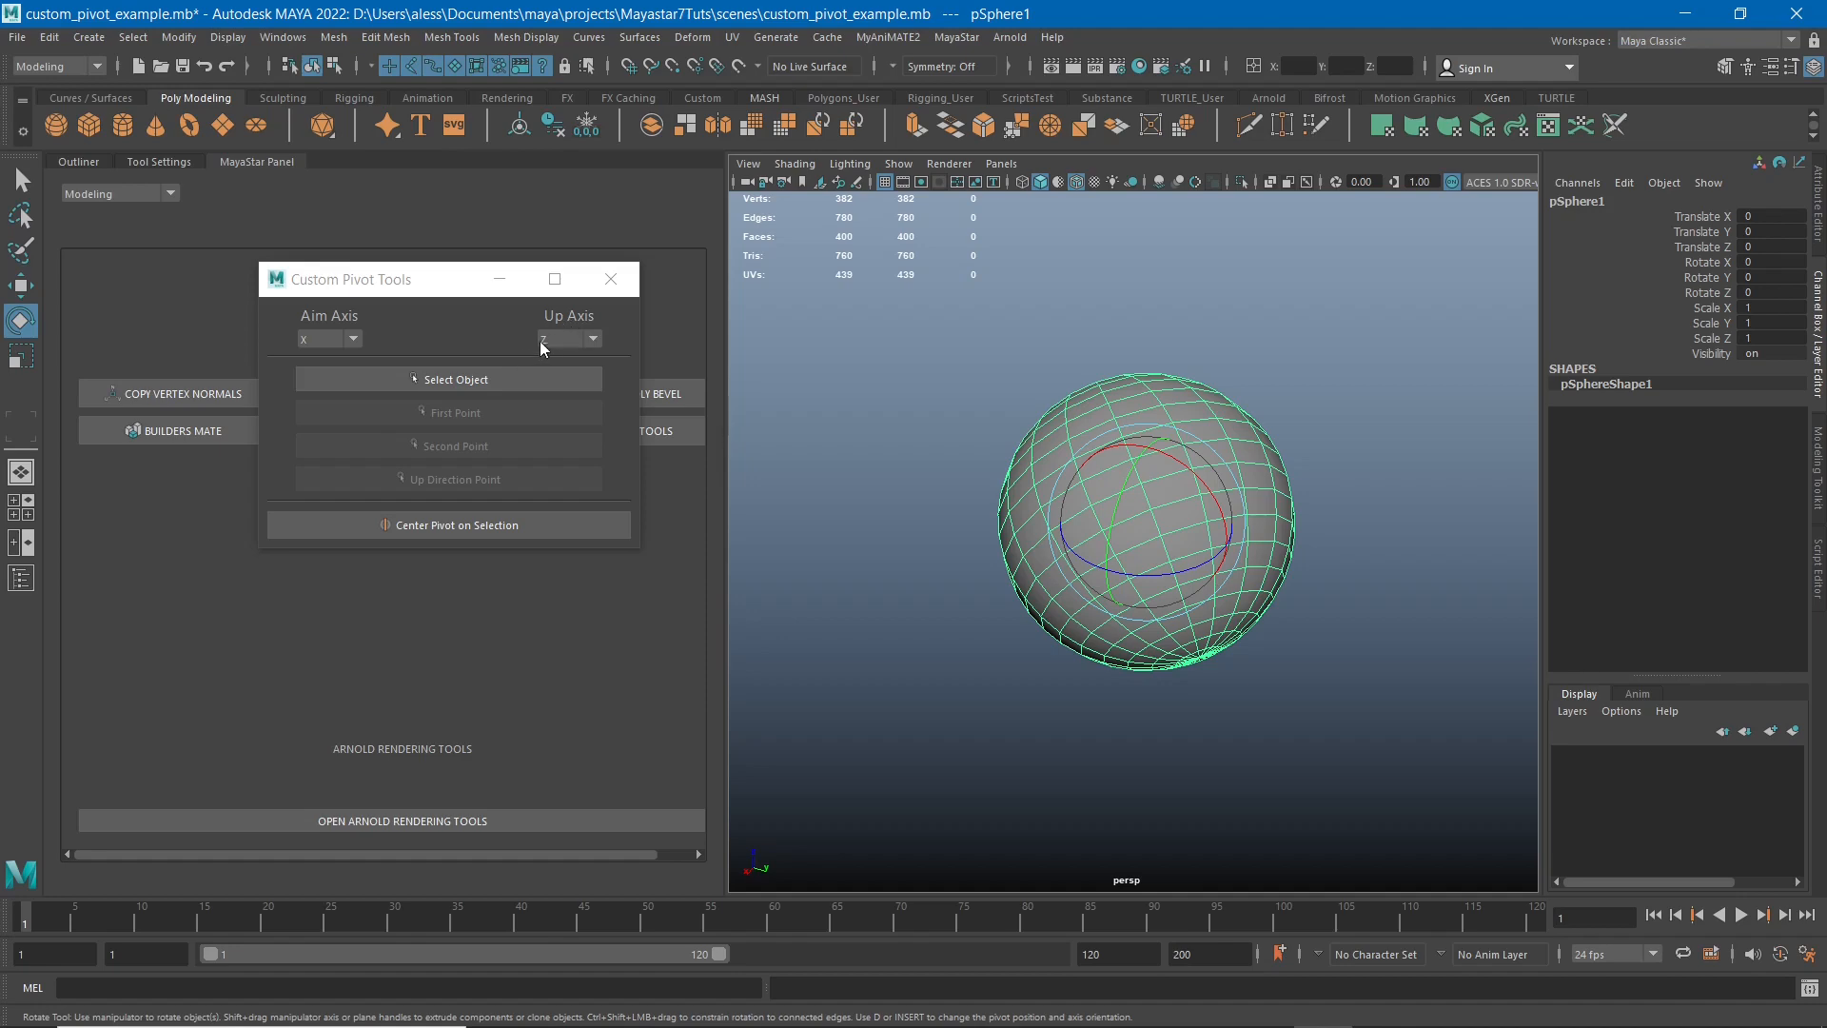
alt+drag(928, 575, 896, 523)
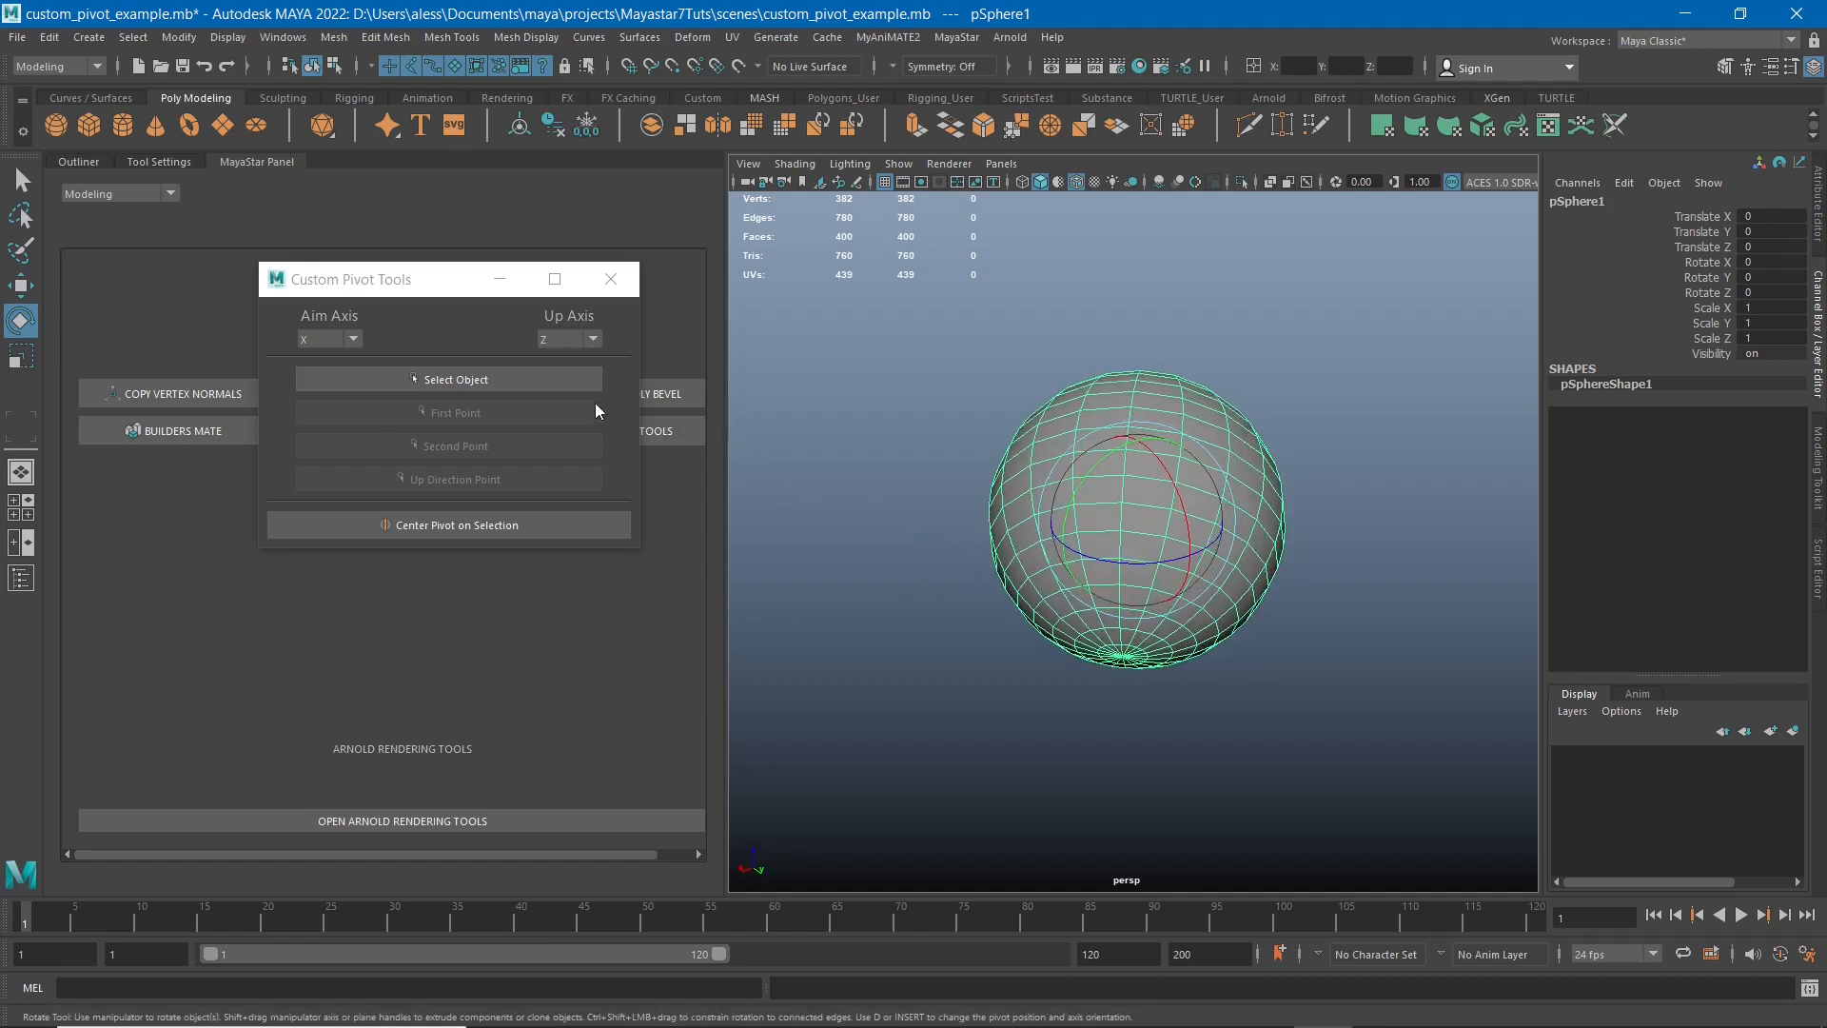
click(459, 376)
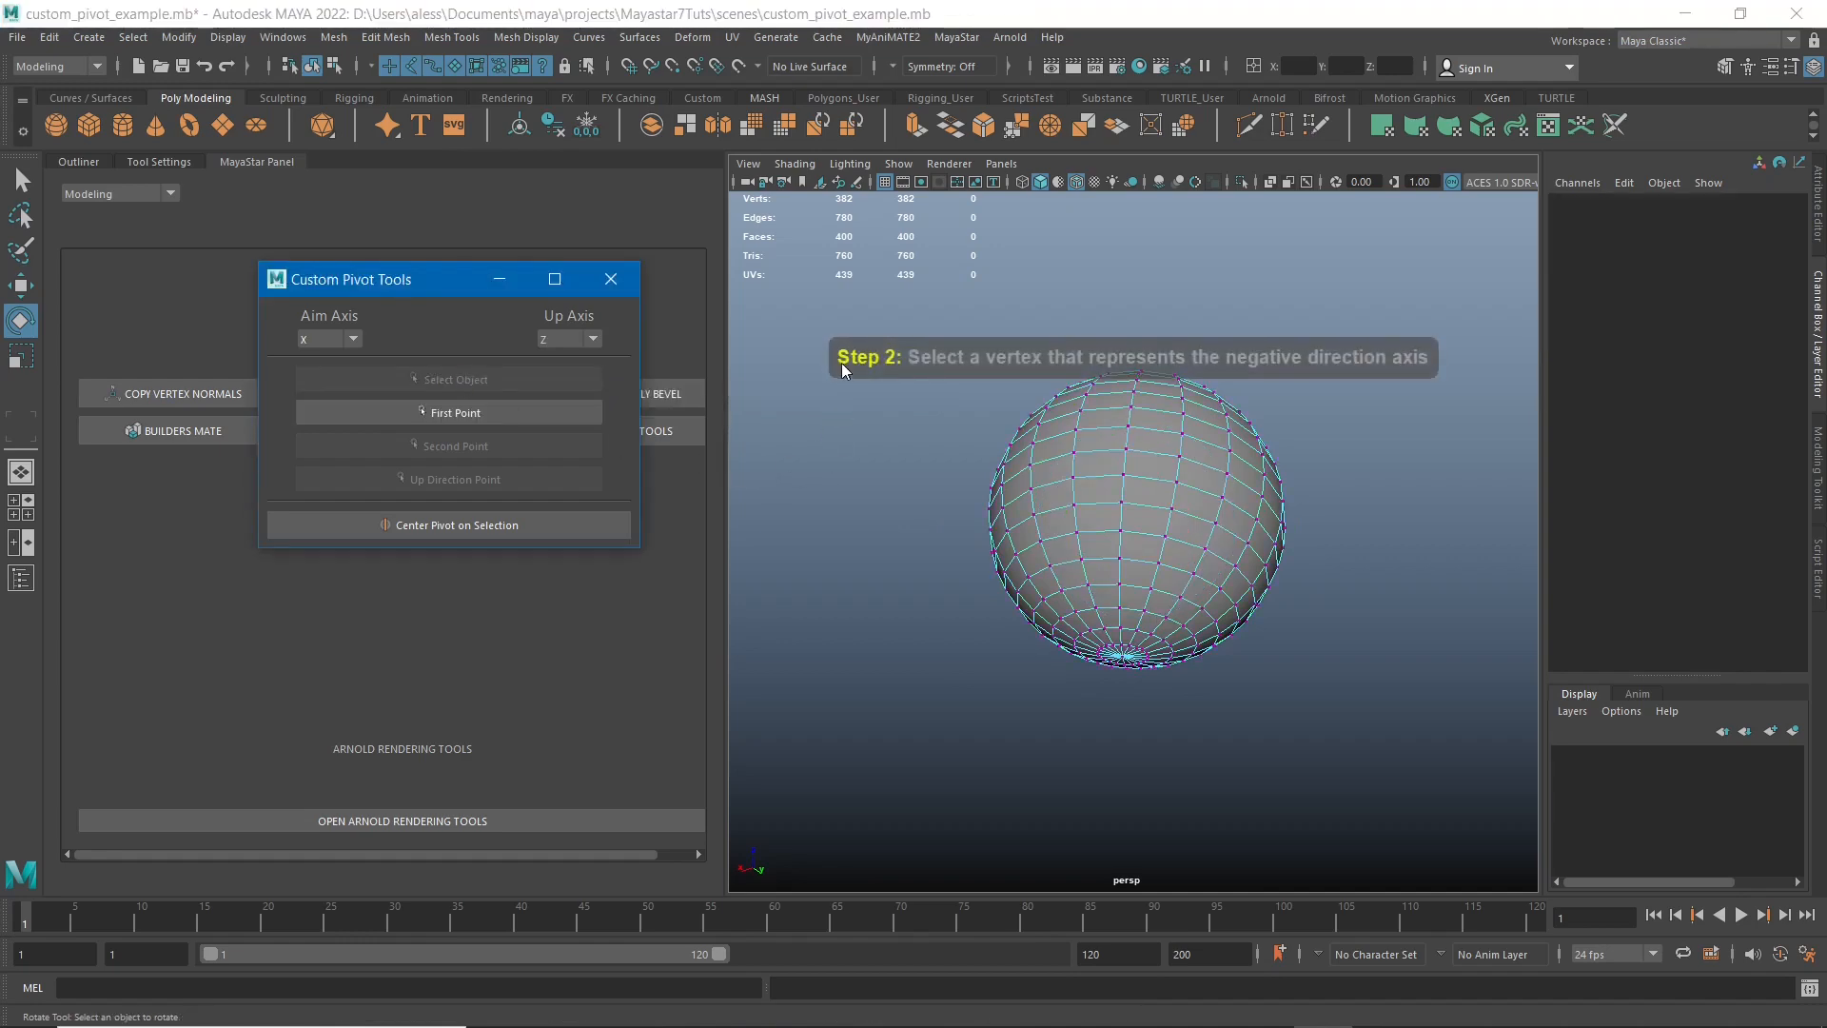
alt+drag(1297, 544, 1037, 534)
alt+right_drag(1038, 534, 1314, 470)
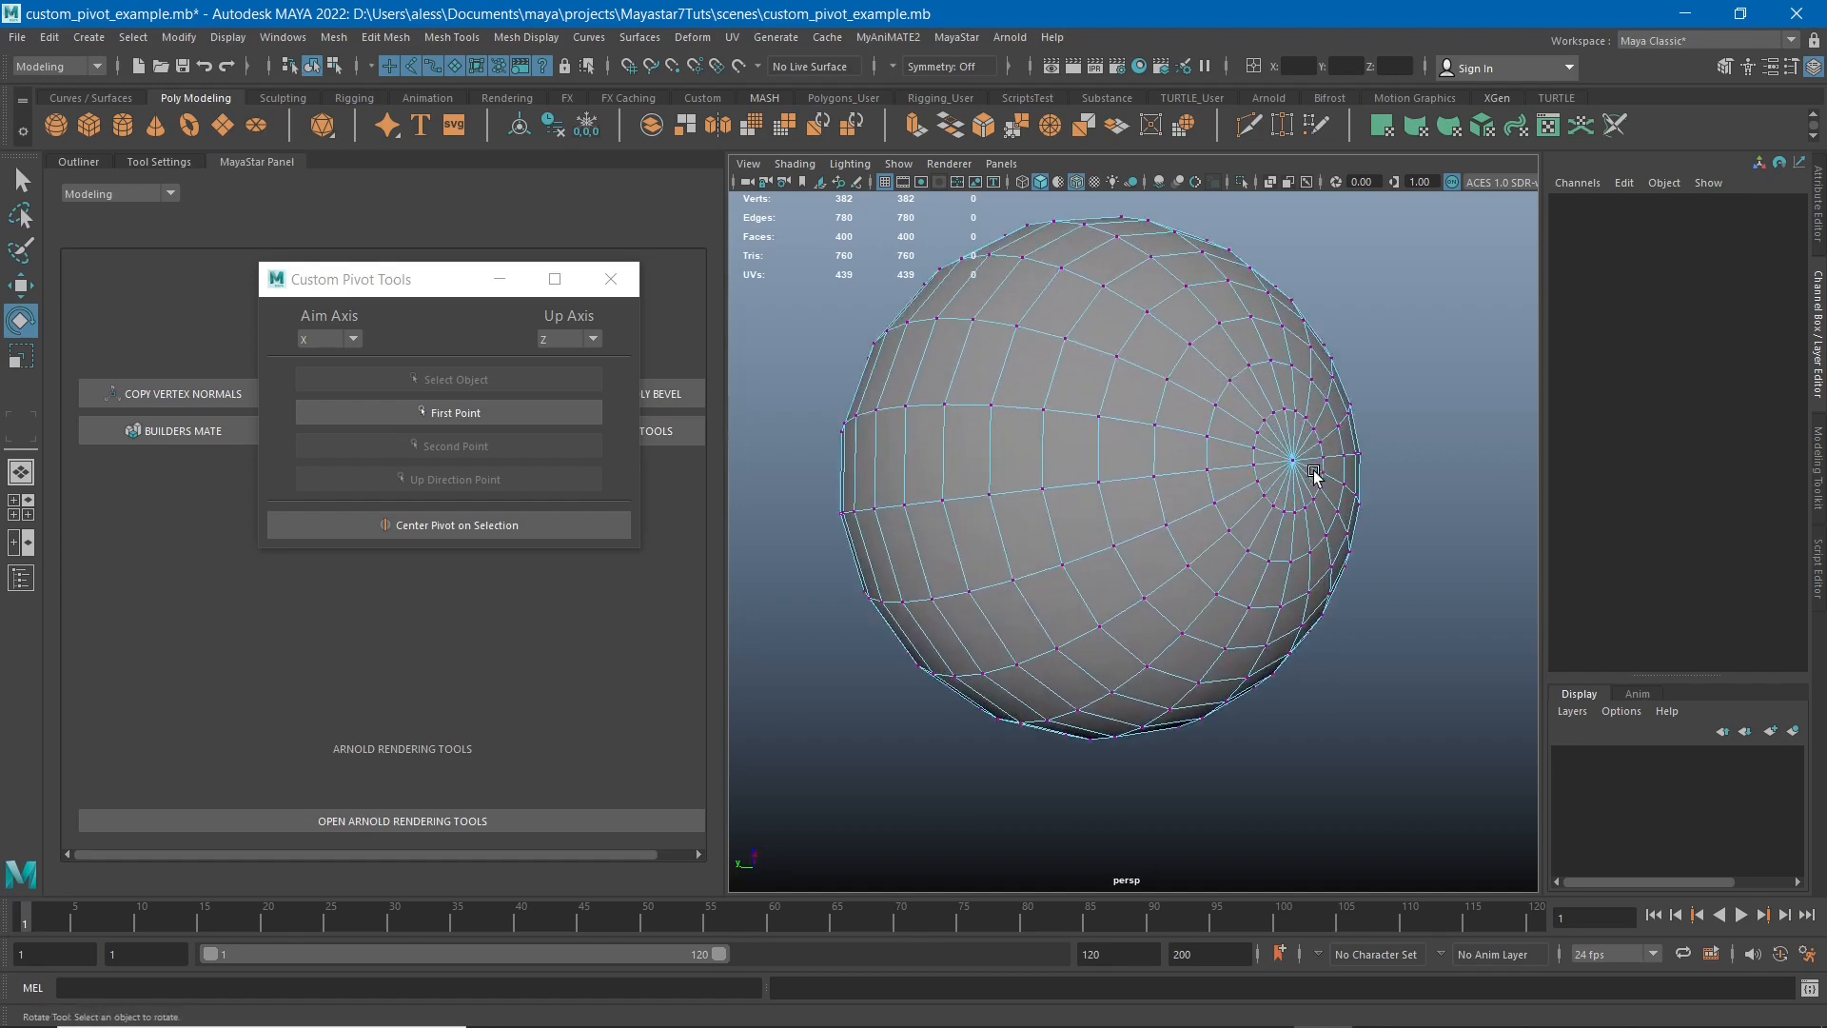
click(1291, 461)
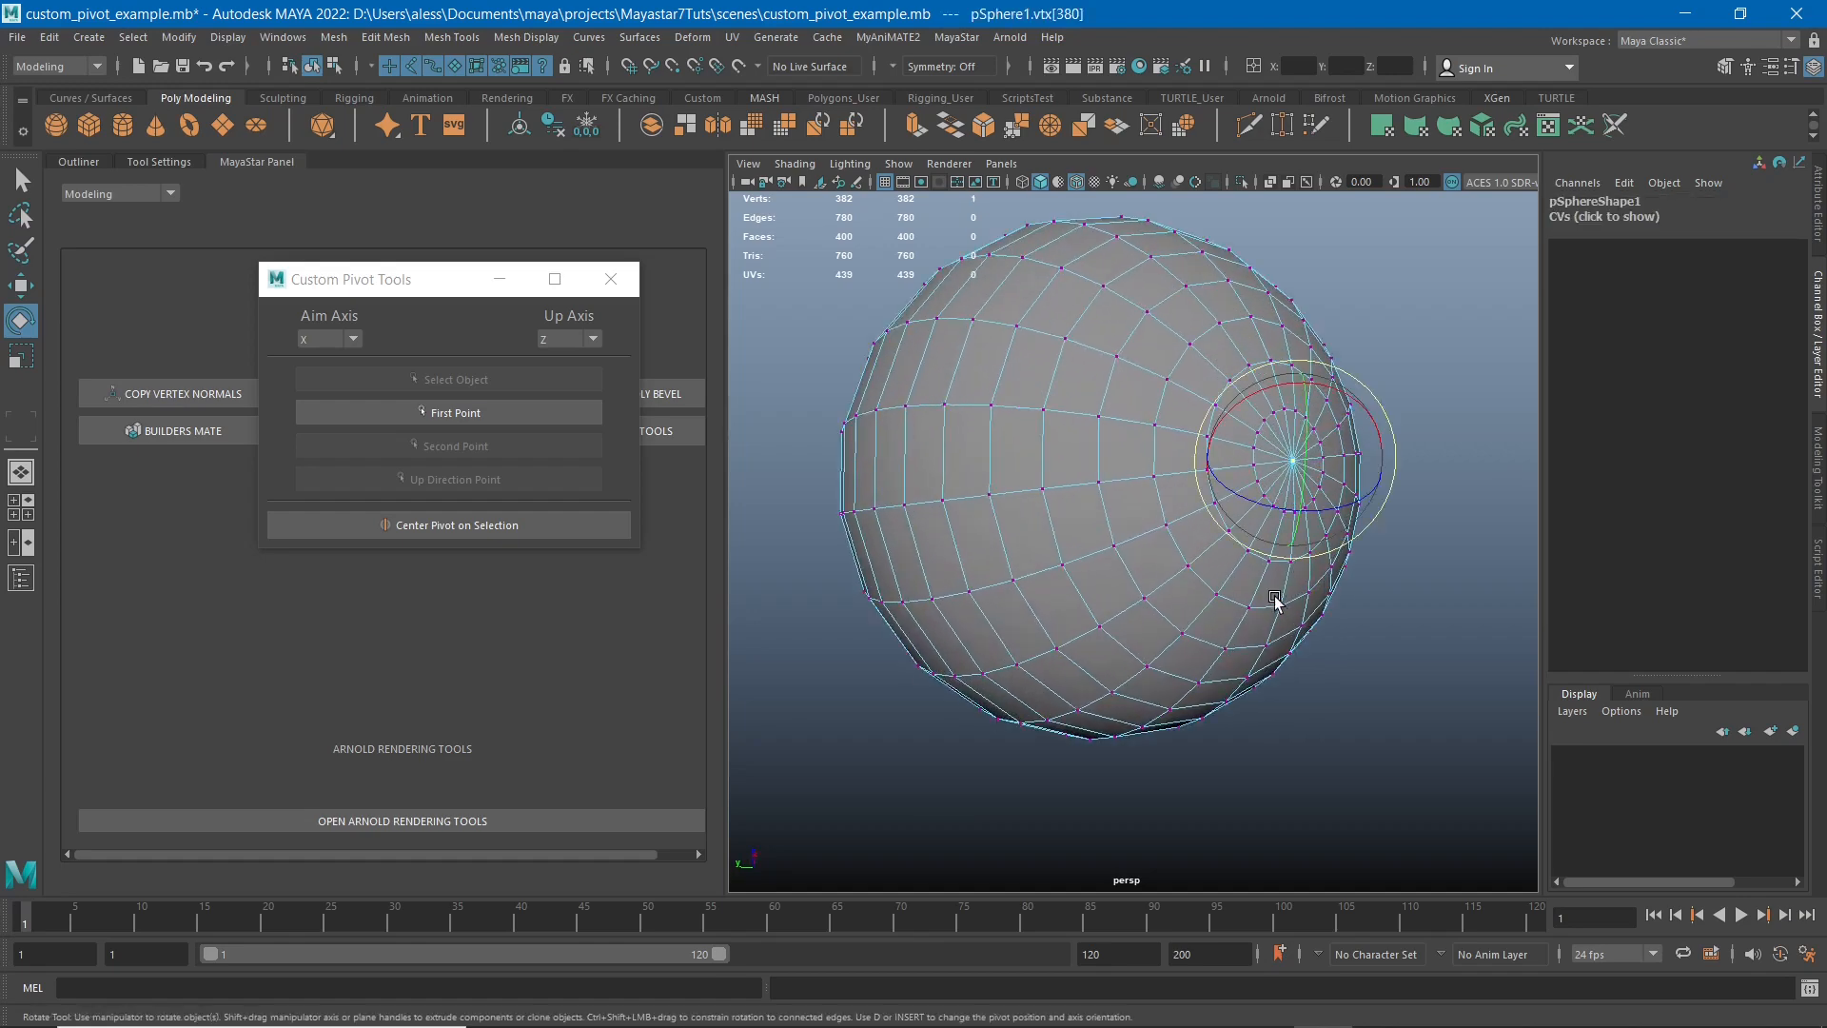
key(w)
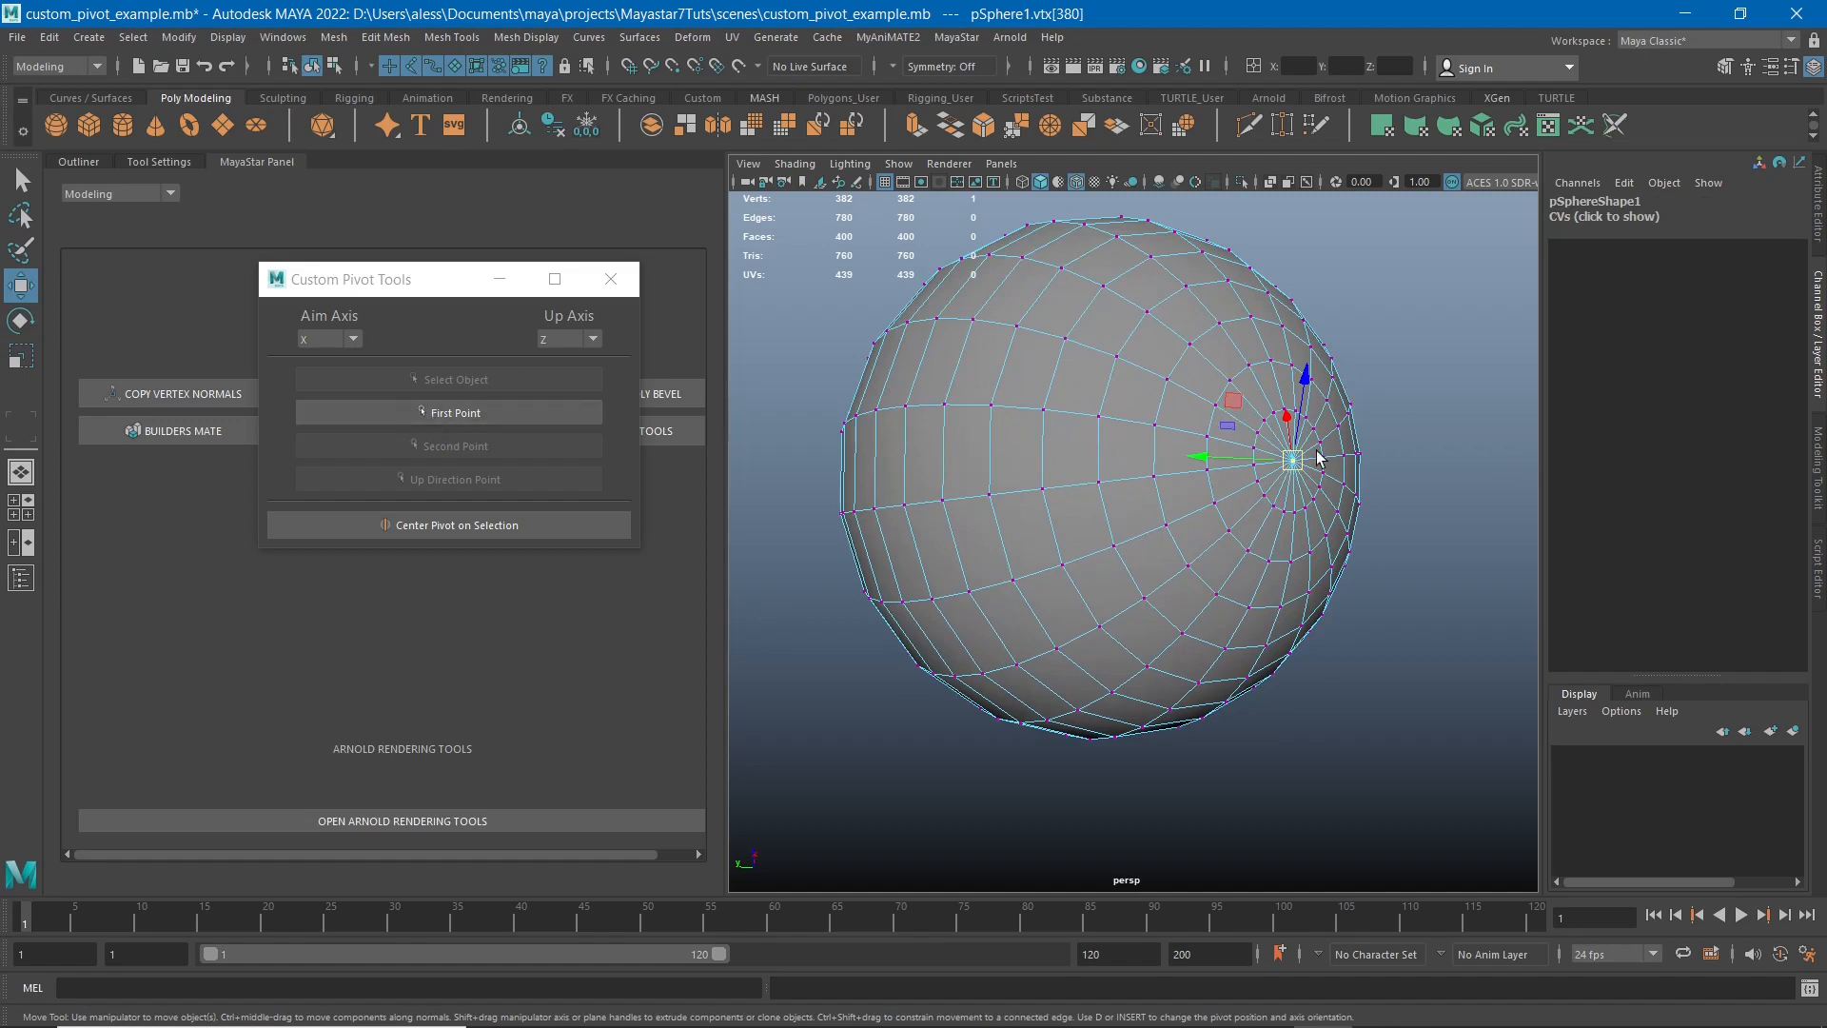
click(512, 413)
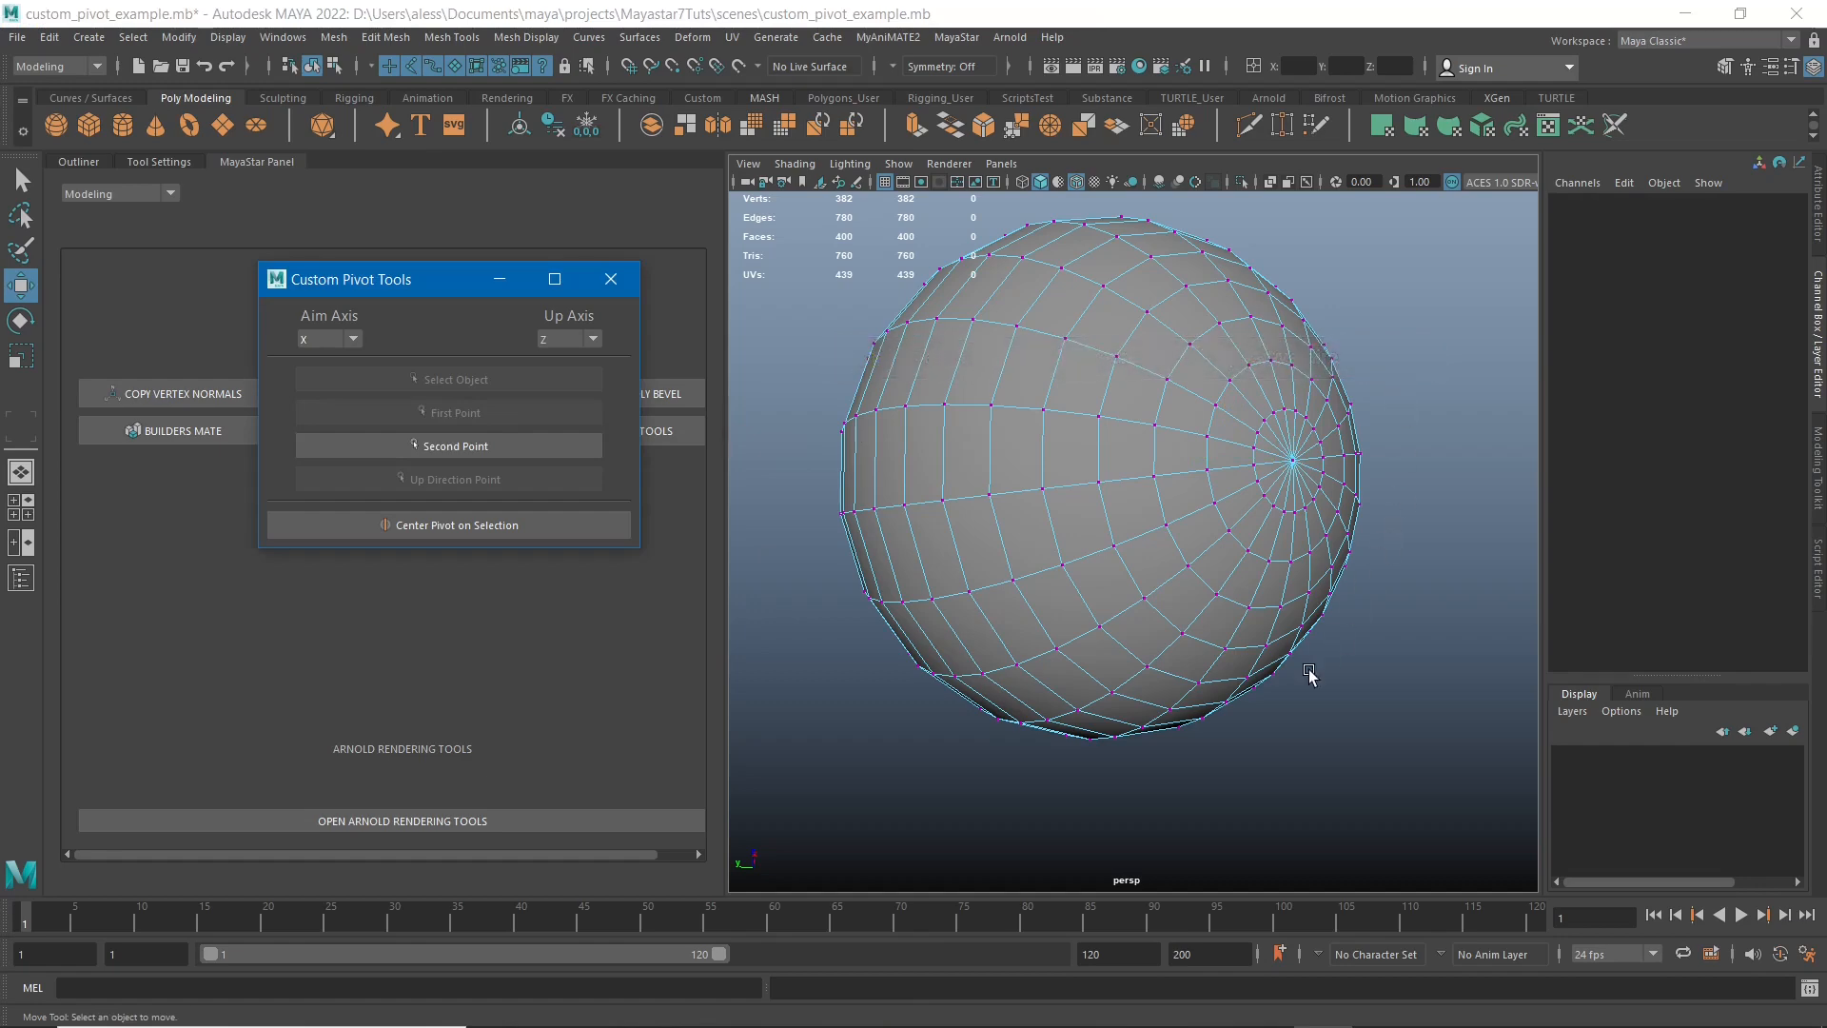
- Register the vertex at the sphere's opposite pole as the second point
alt+right_drag(1290, 656, 1195, 614)
alt+drag(1069, 591, 1330, 526)
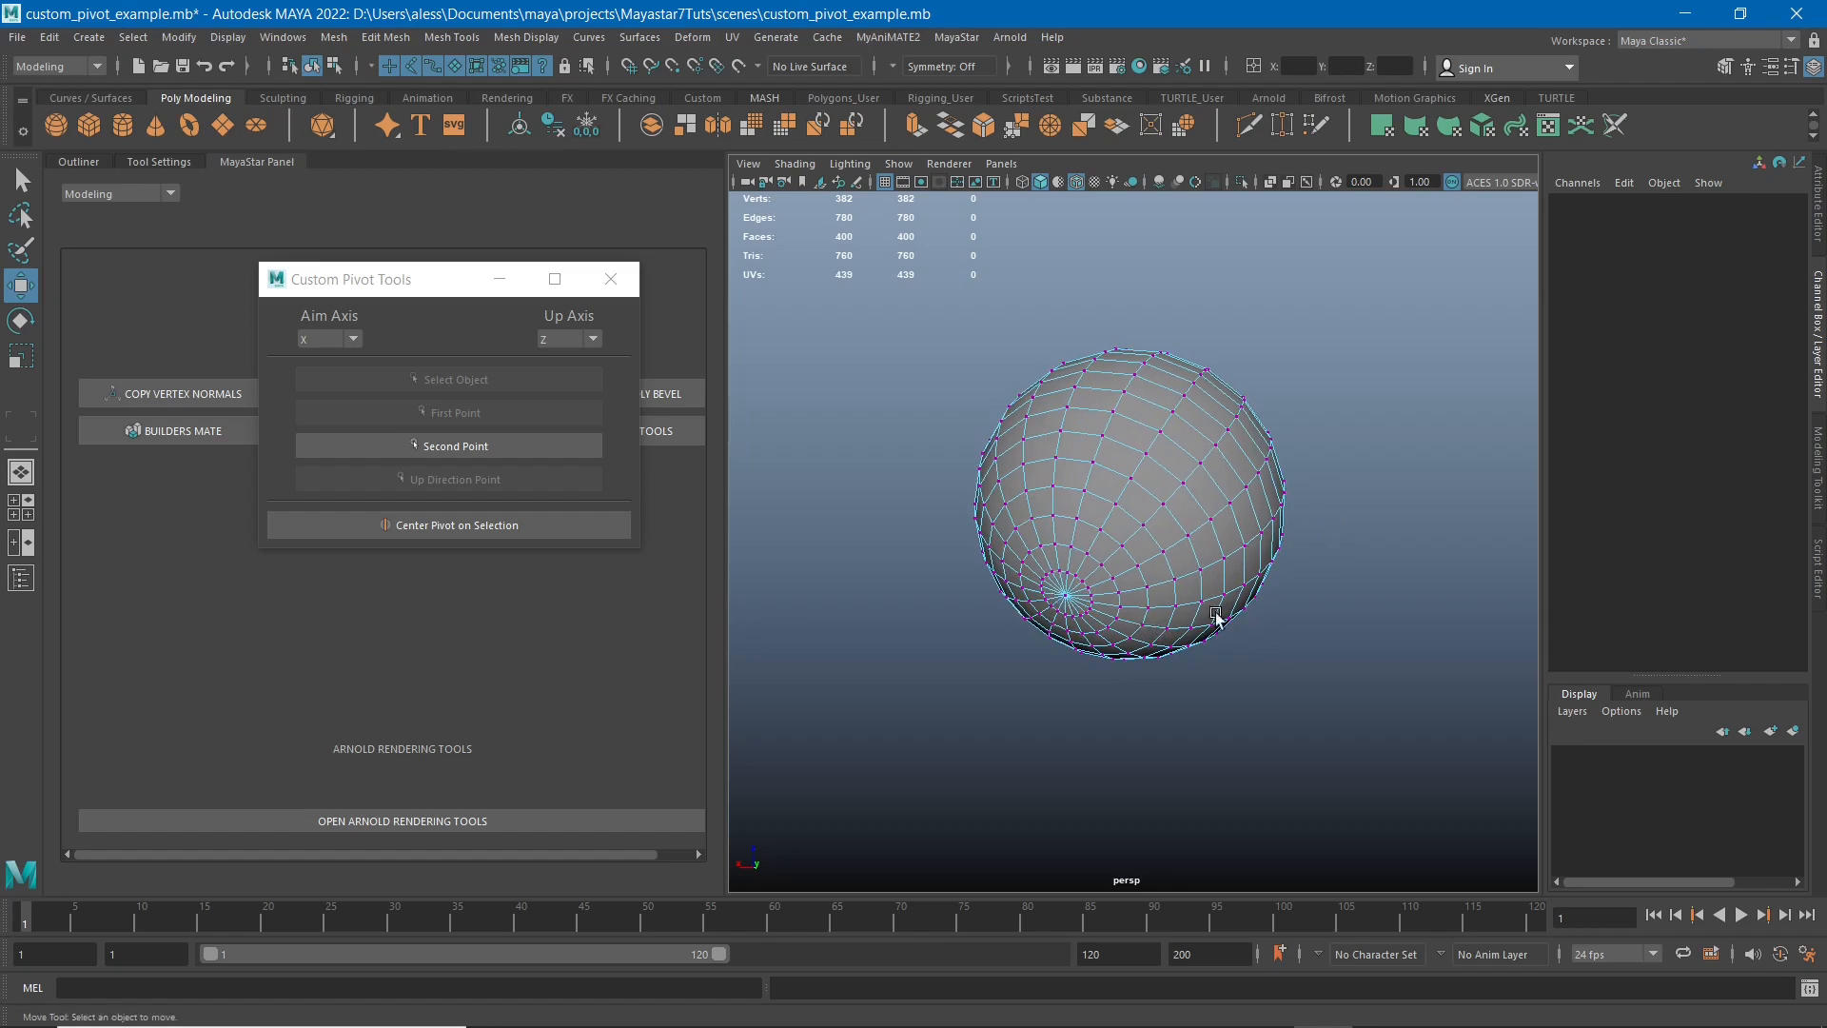
alt+middle_drag(1221, 575, 1316, 522)
alt+right_drag(1215, 459, 1332, 622)
alt+middle_drag(1304, 569, 1234, 563)
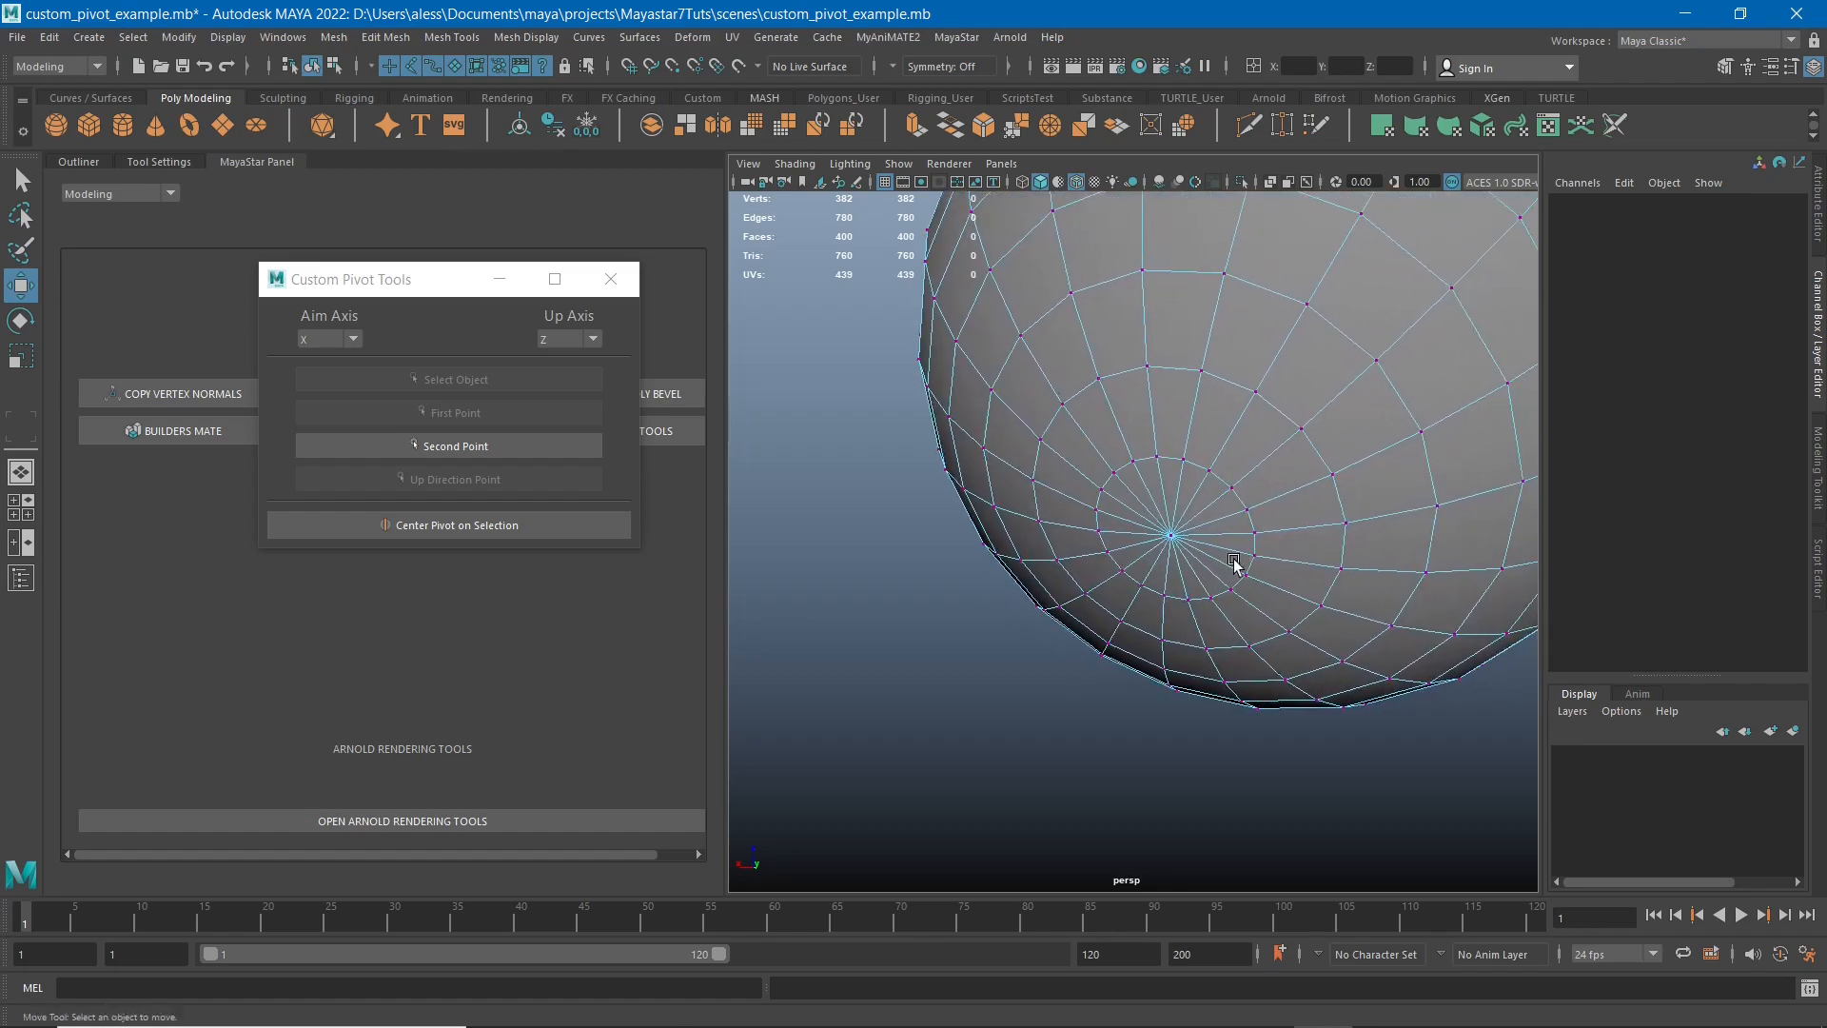
click(1174, 534)
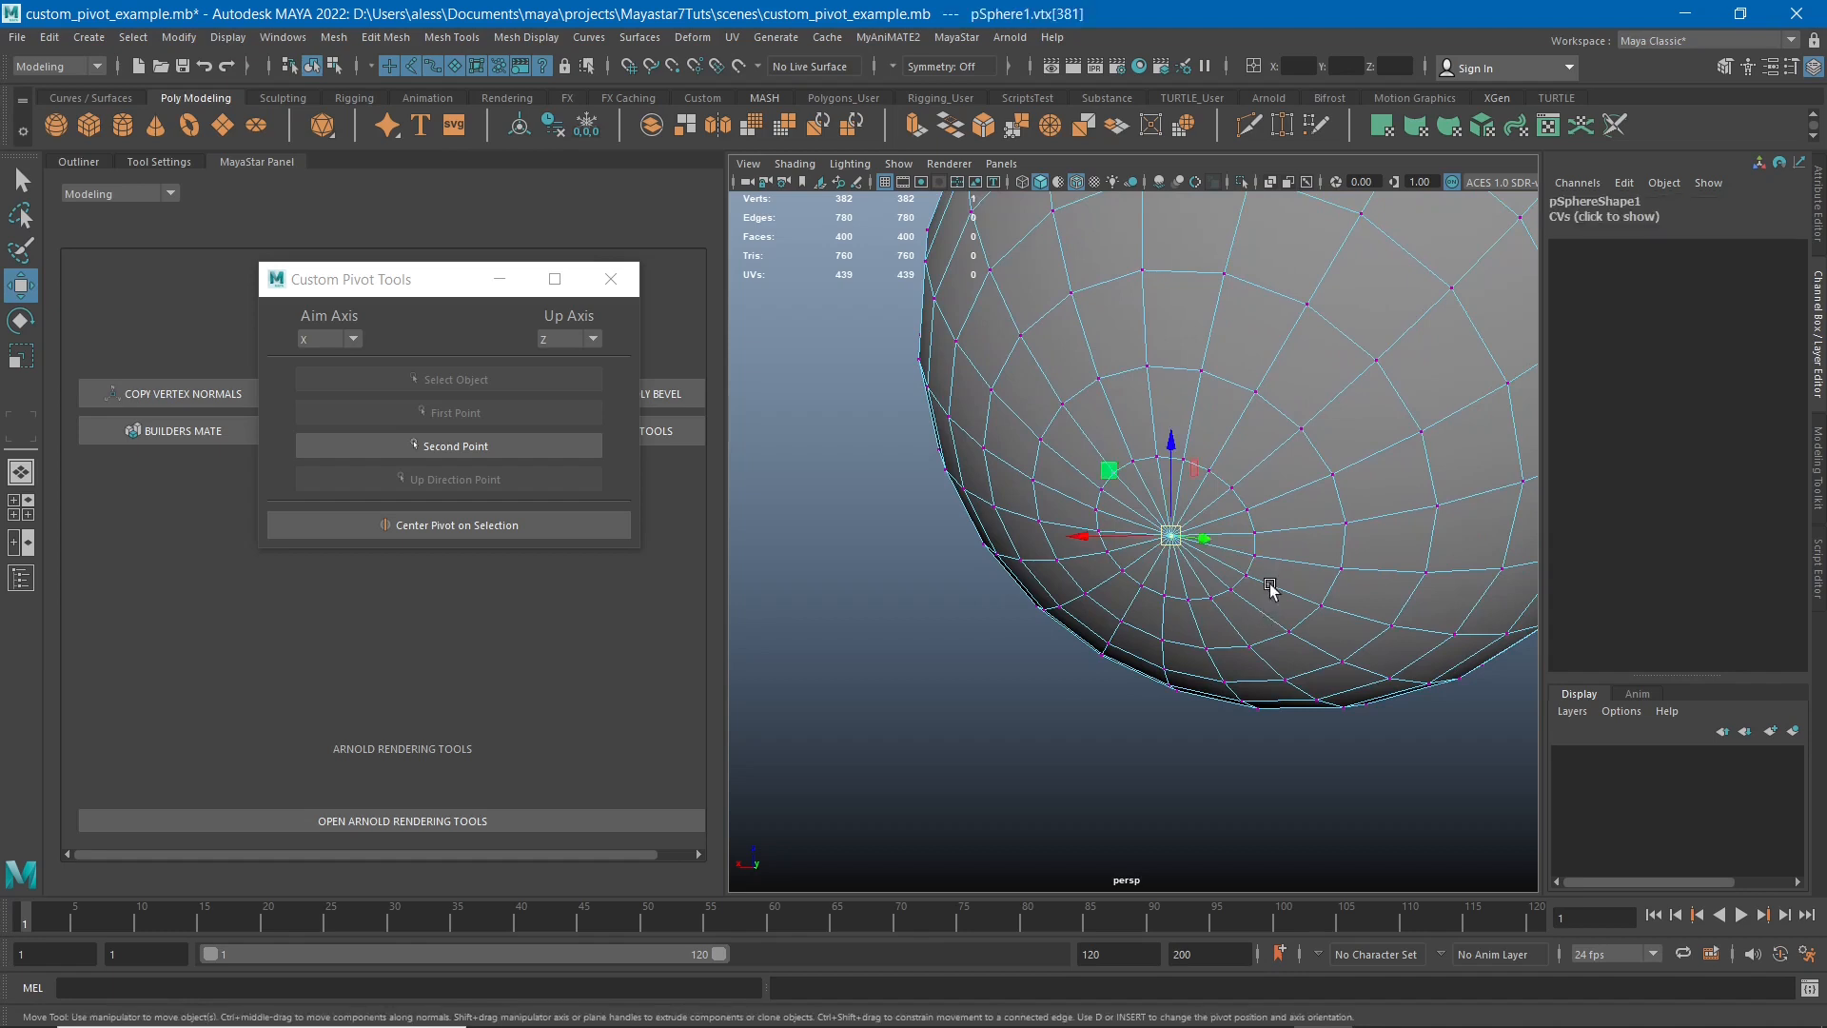
click(437, 449)
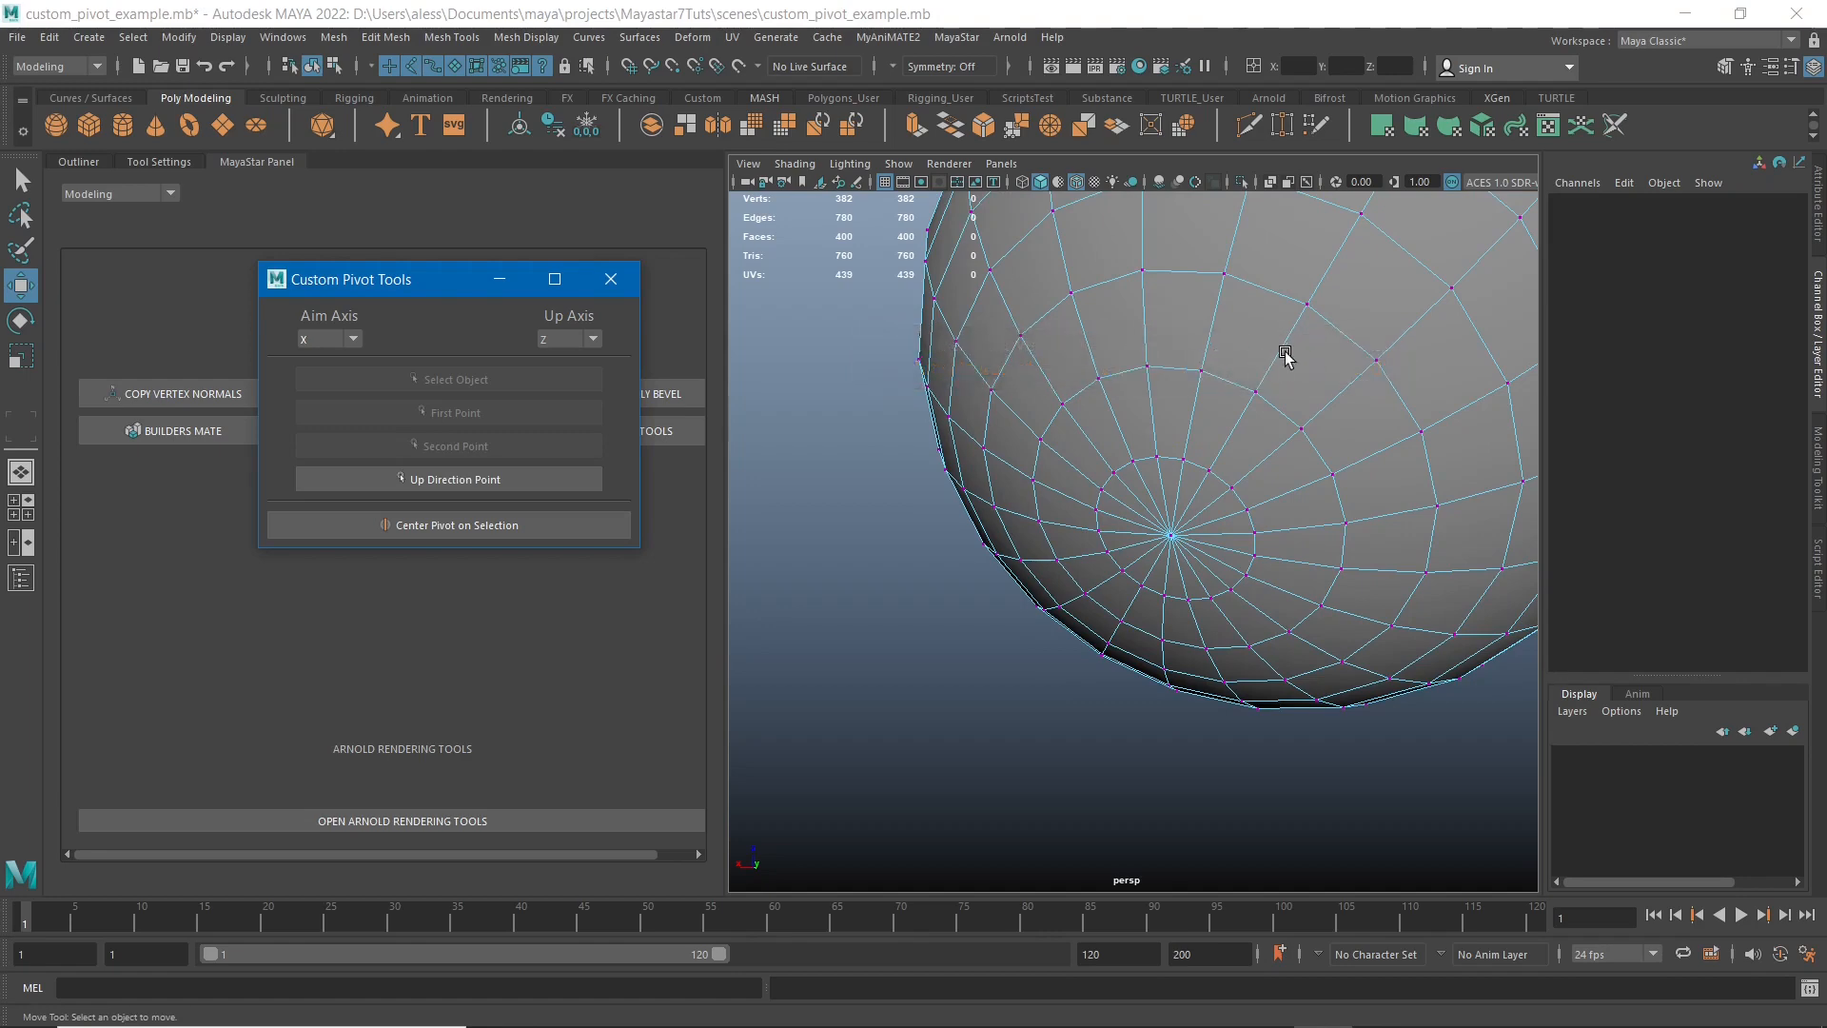
- Complete the reorientation without an up-direction vertex, using the scene's up direction, and inspect the pivot axes against both poles
alt+right_drag(1295, 681, 904, 586)
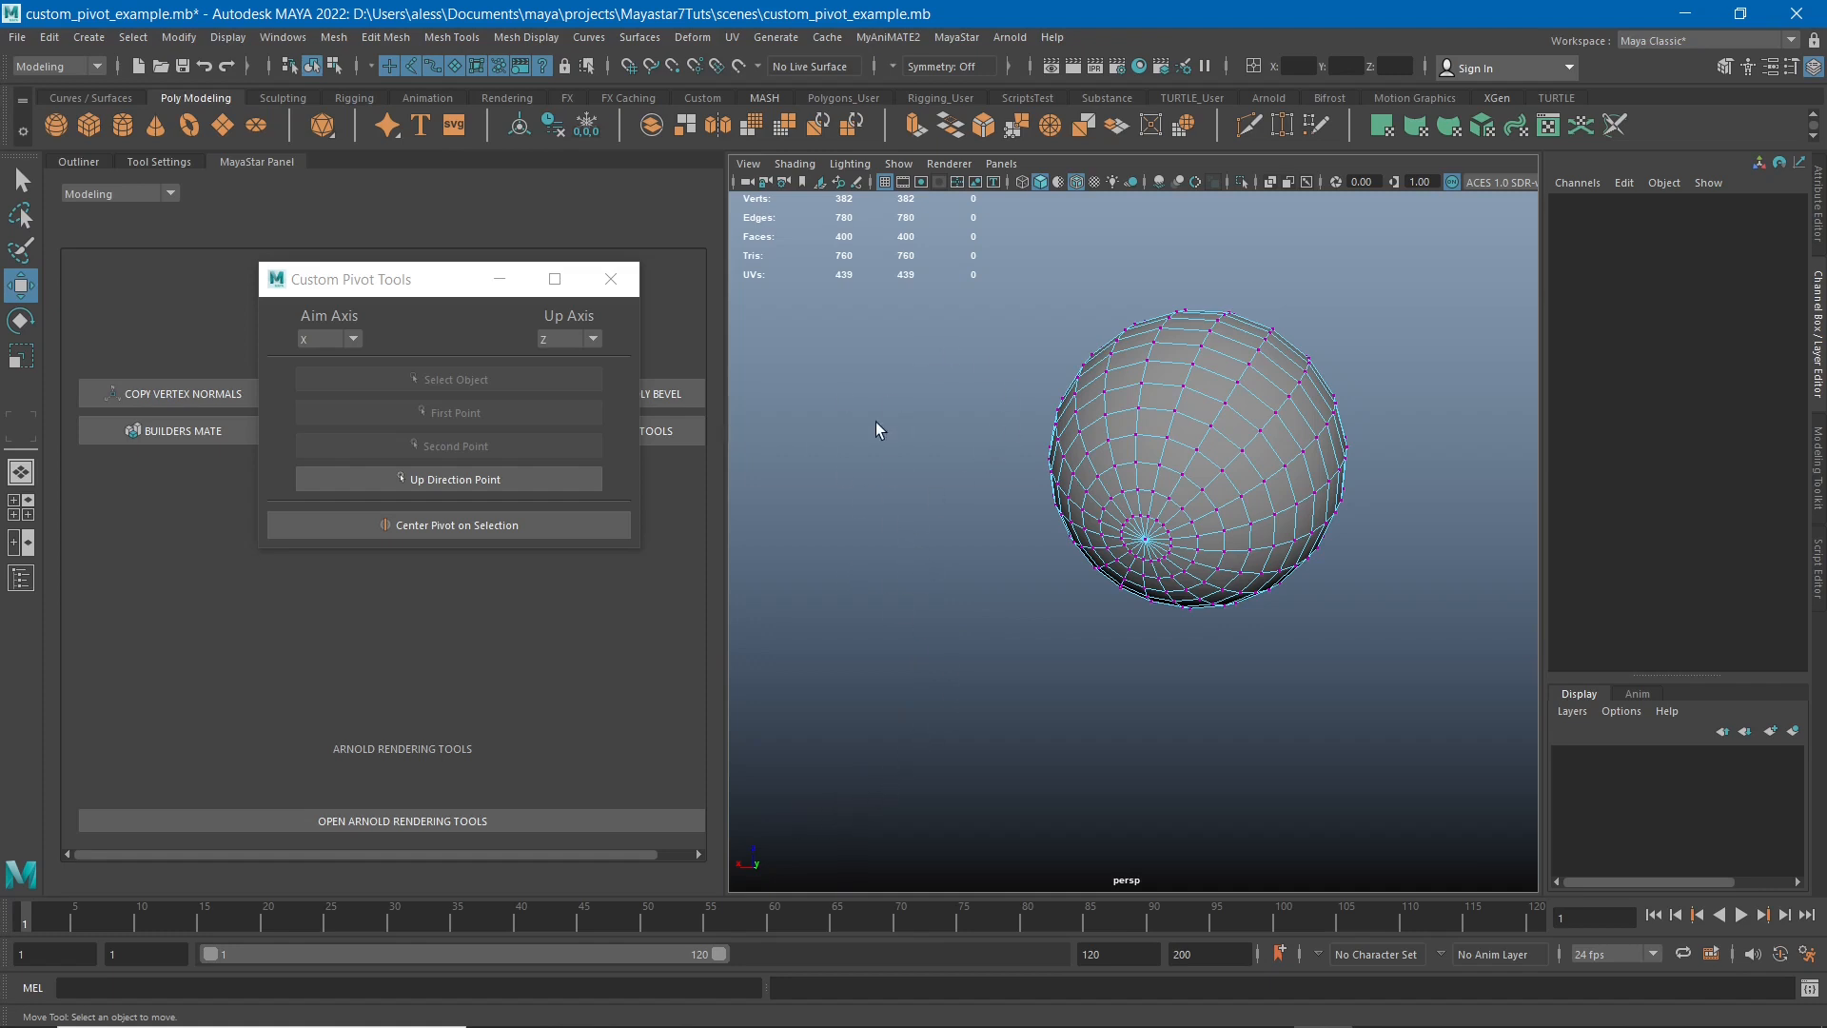
click(476, 479)
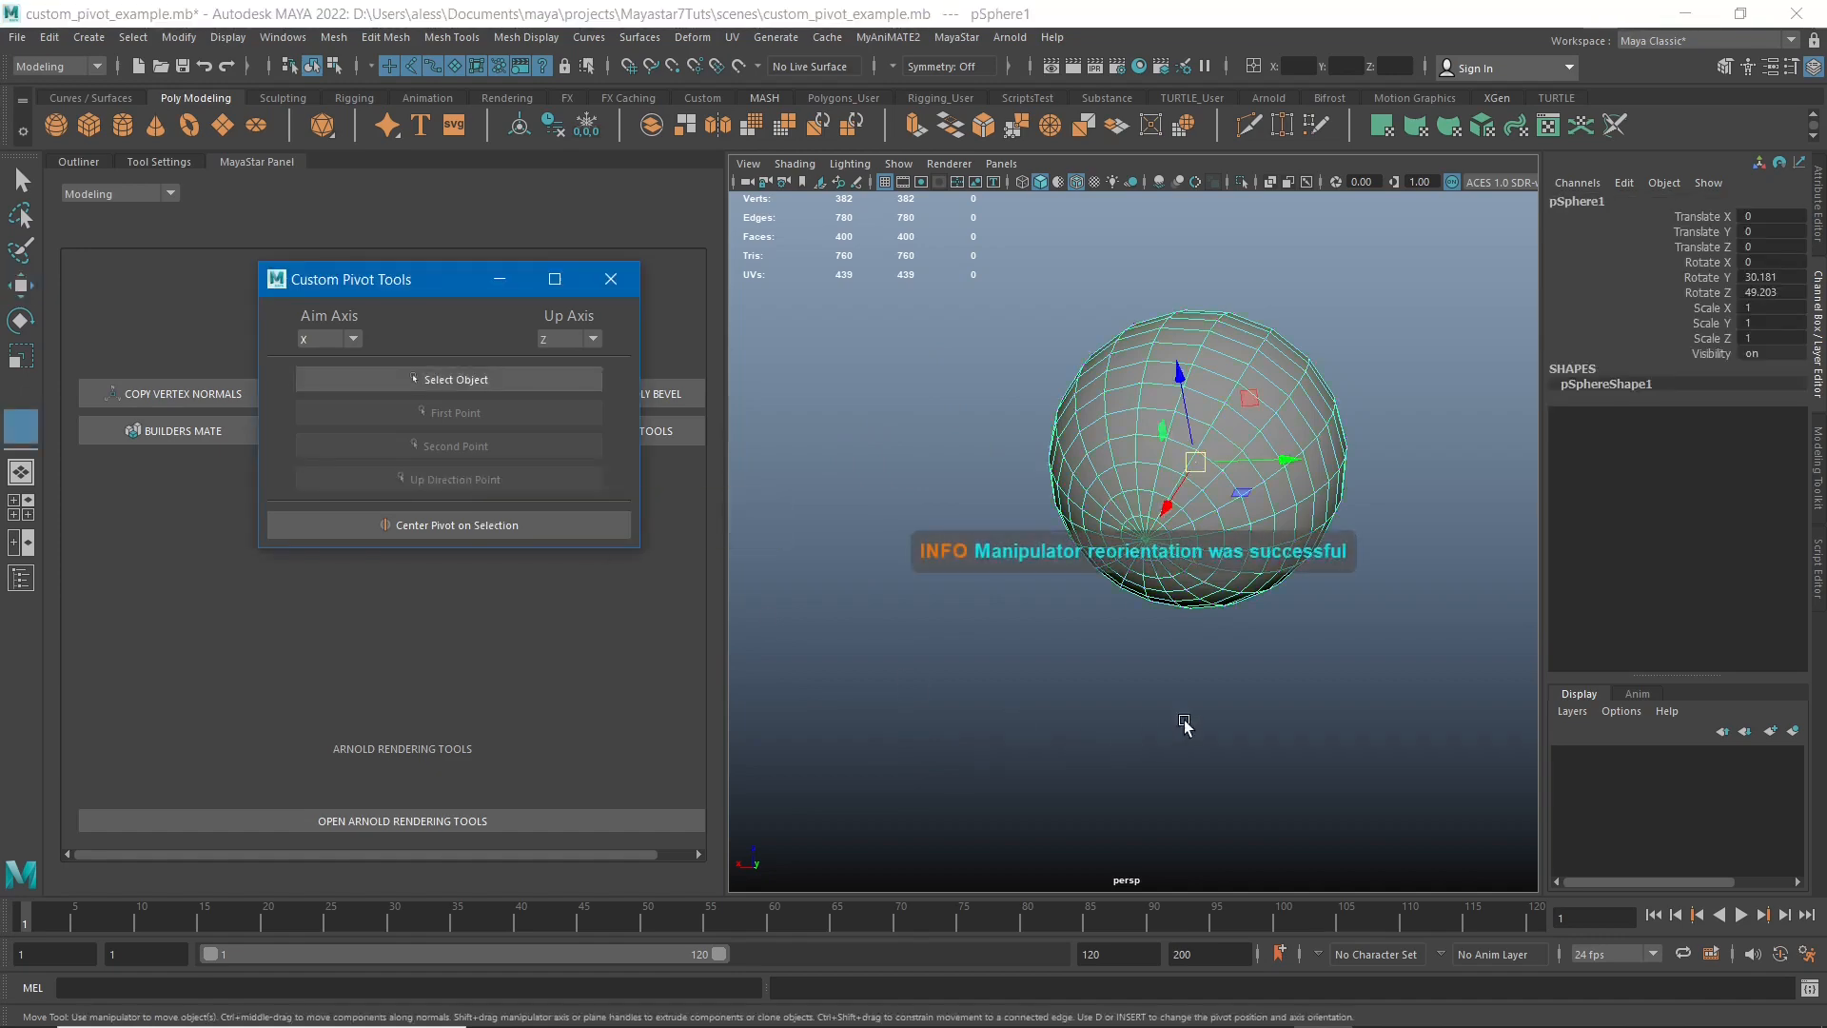
alt+drag(1186, 726, 1224, 619)
alt+drag(1294, 516, 1129, 673)
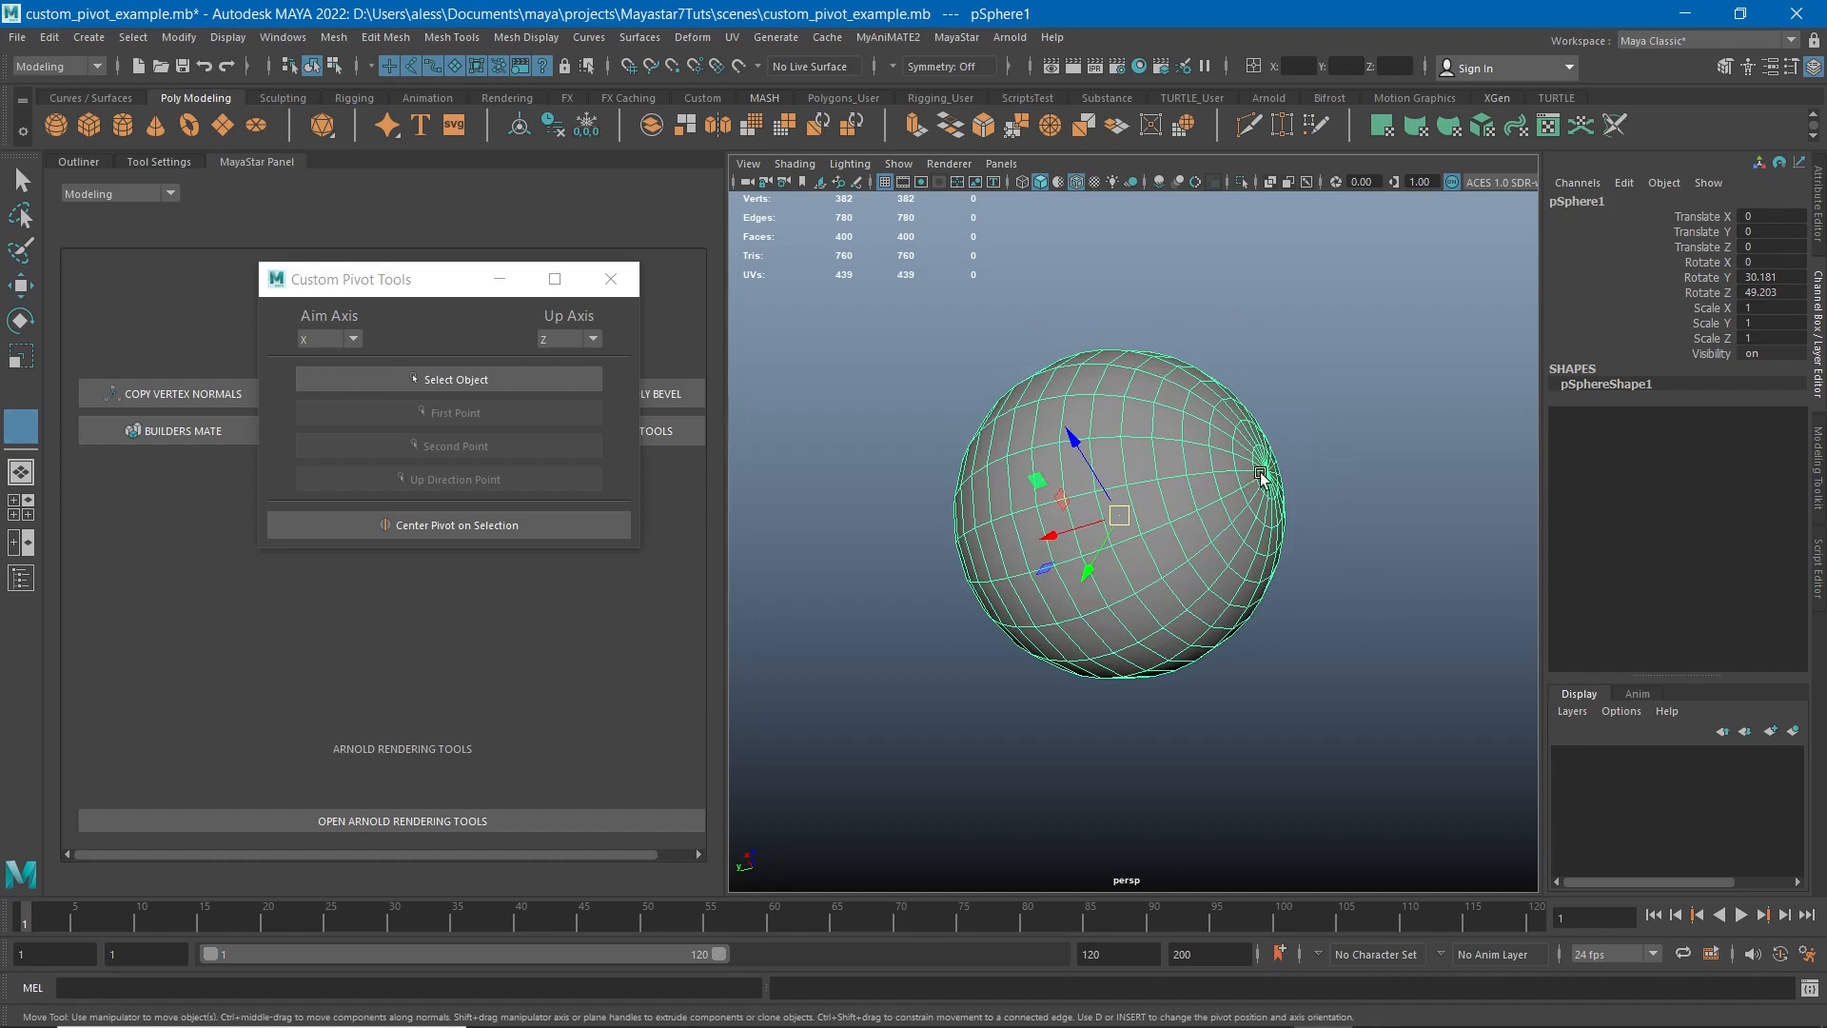
alt+drag(897, 675, 1081, 624)
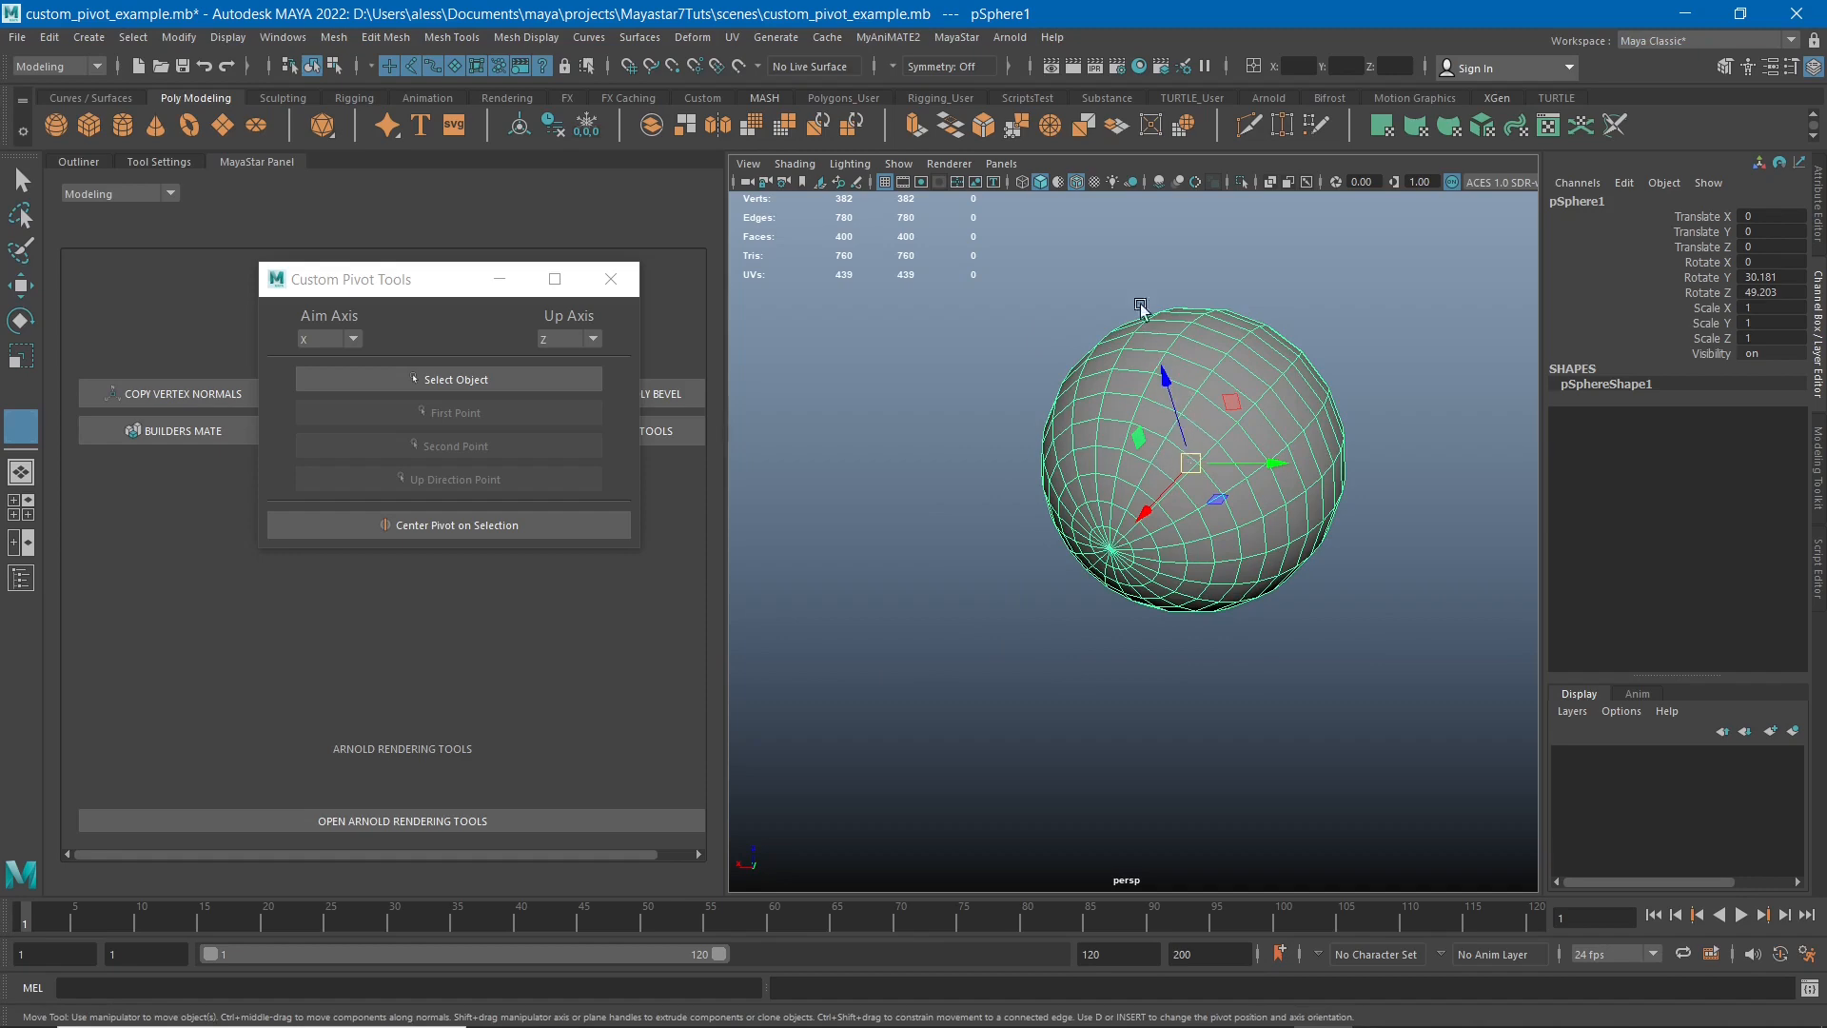
alt+drag(1211, 651, 1280, 607)
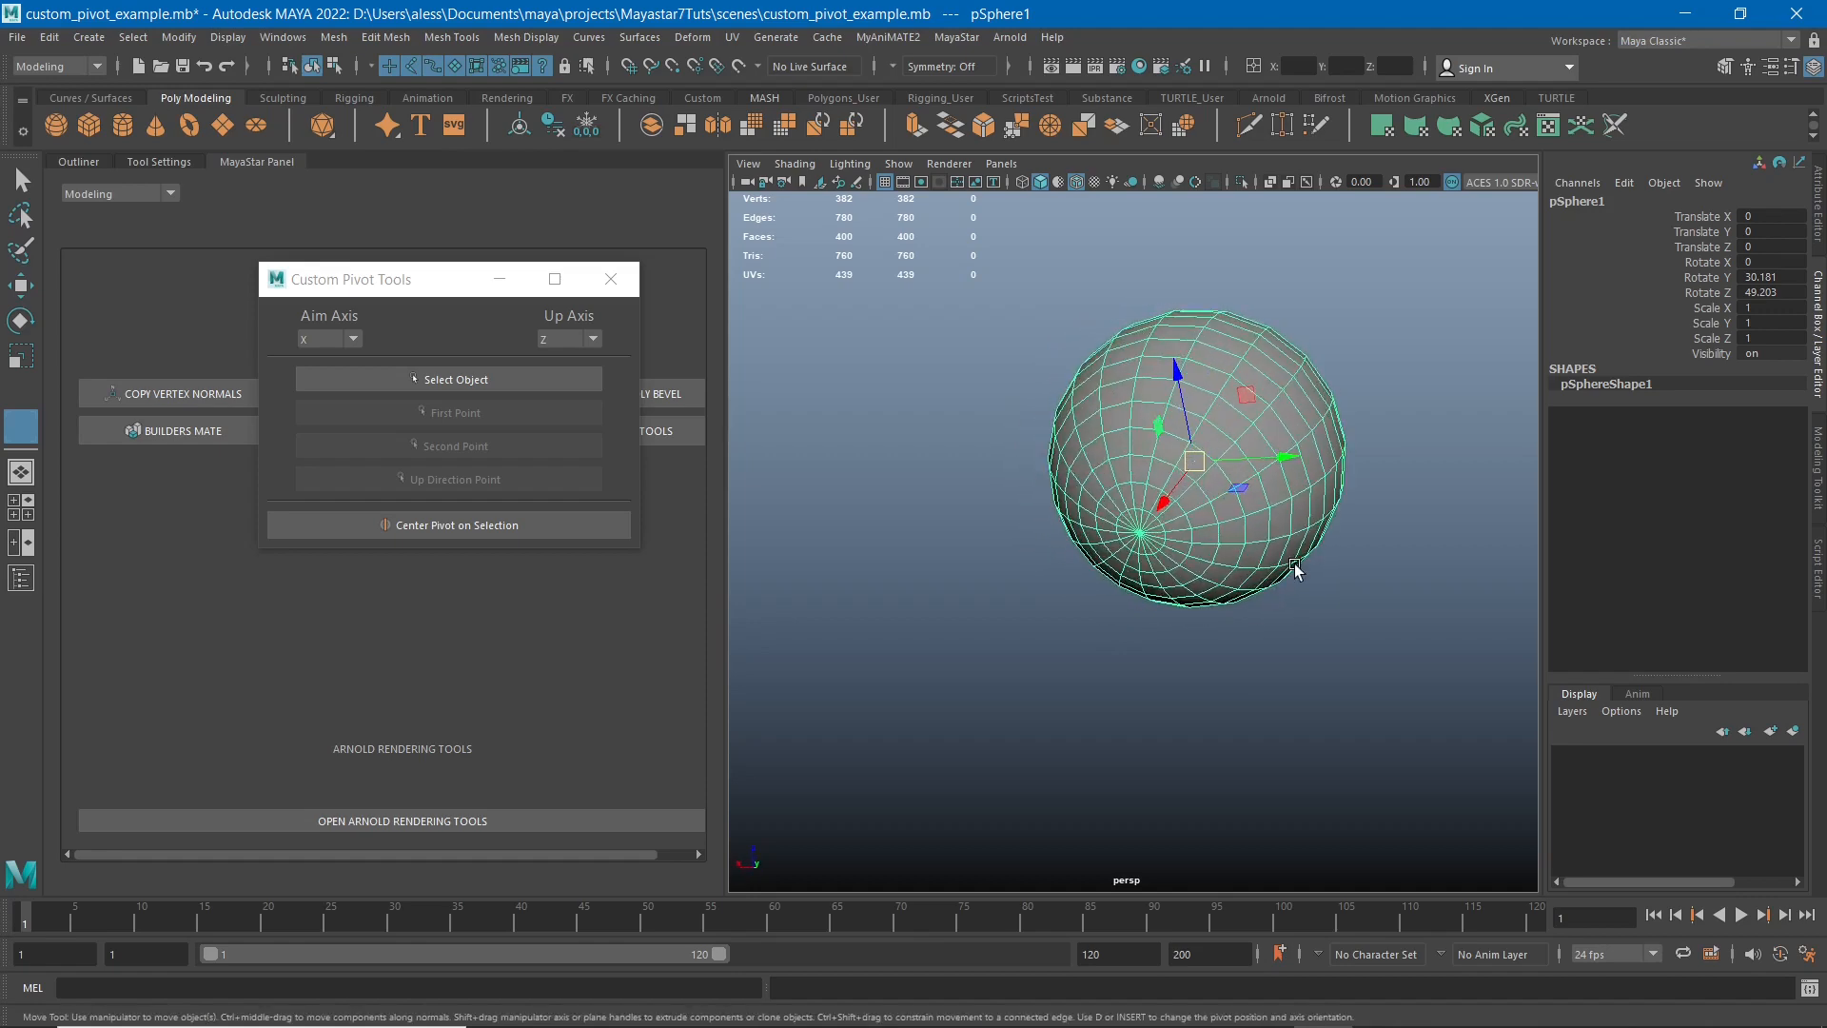
- Set the sphere's Rotate Y and Rotate Z to 0 and check its alignment from several angles
drag(1775, 283, 1811, 293)
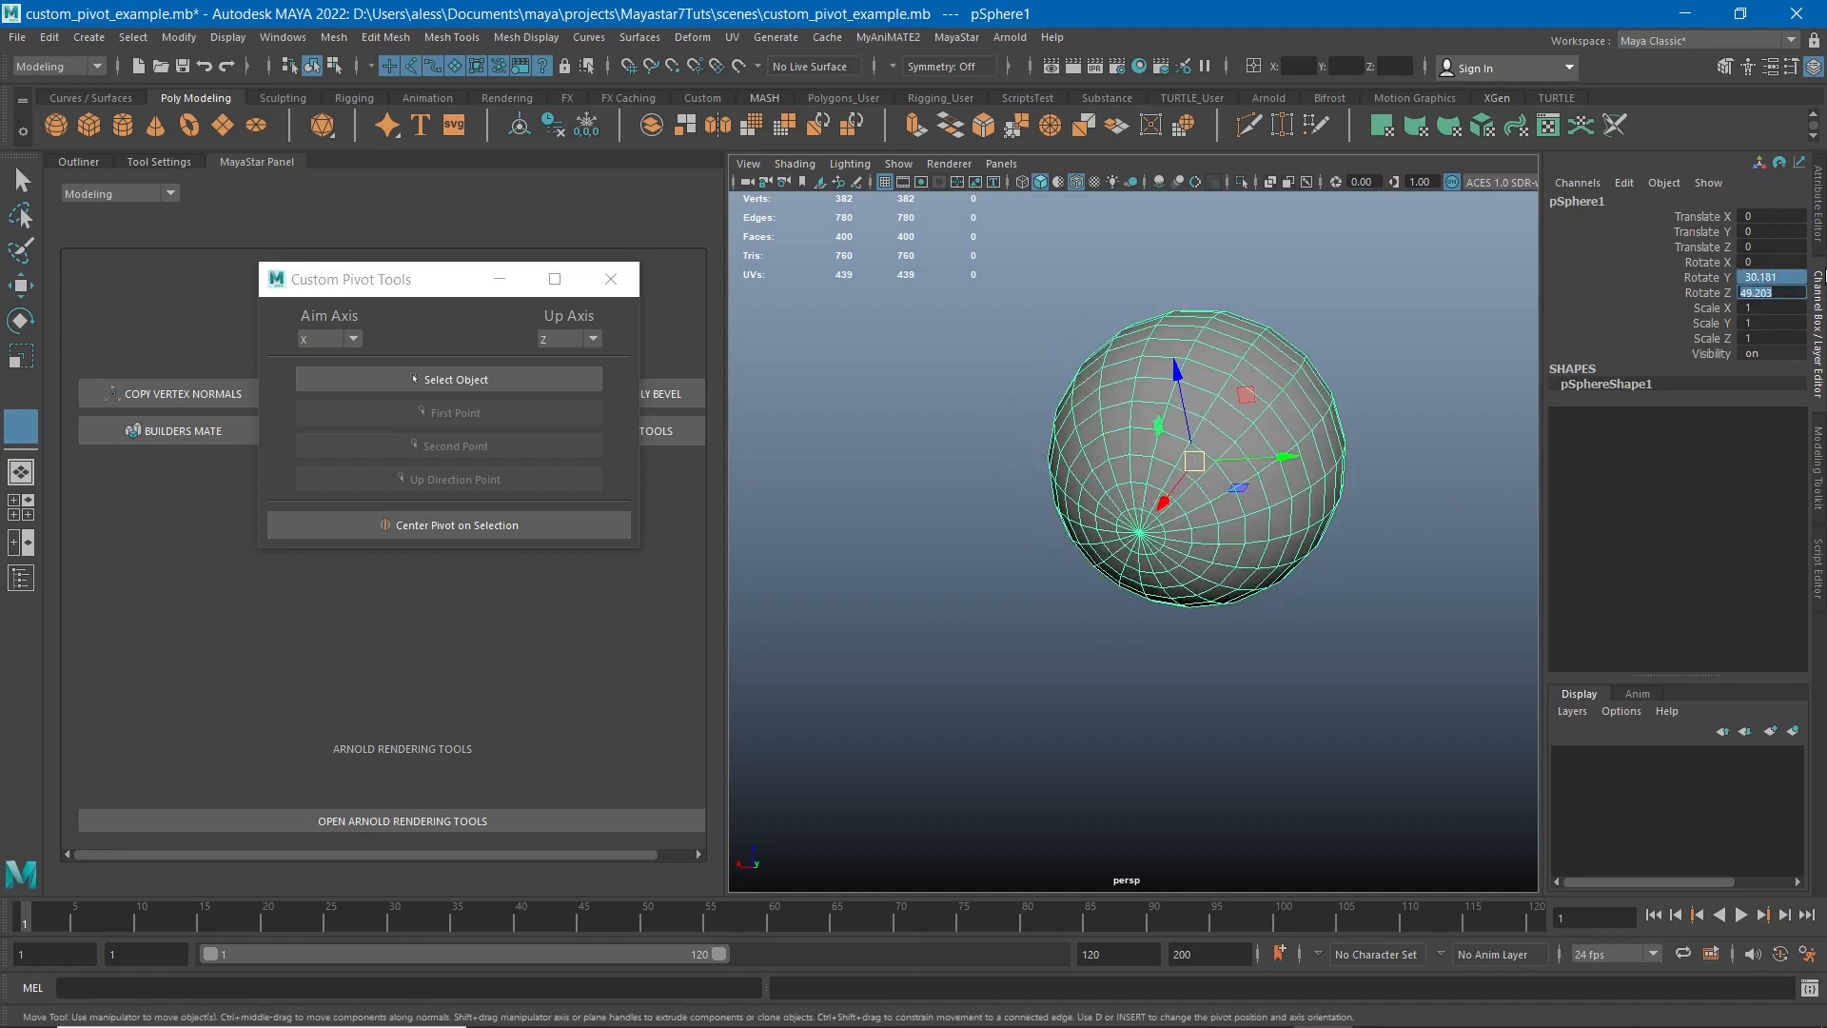
text(0)
key(Return)
alt+drag(1254, 426, 1158, 613)
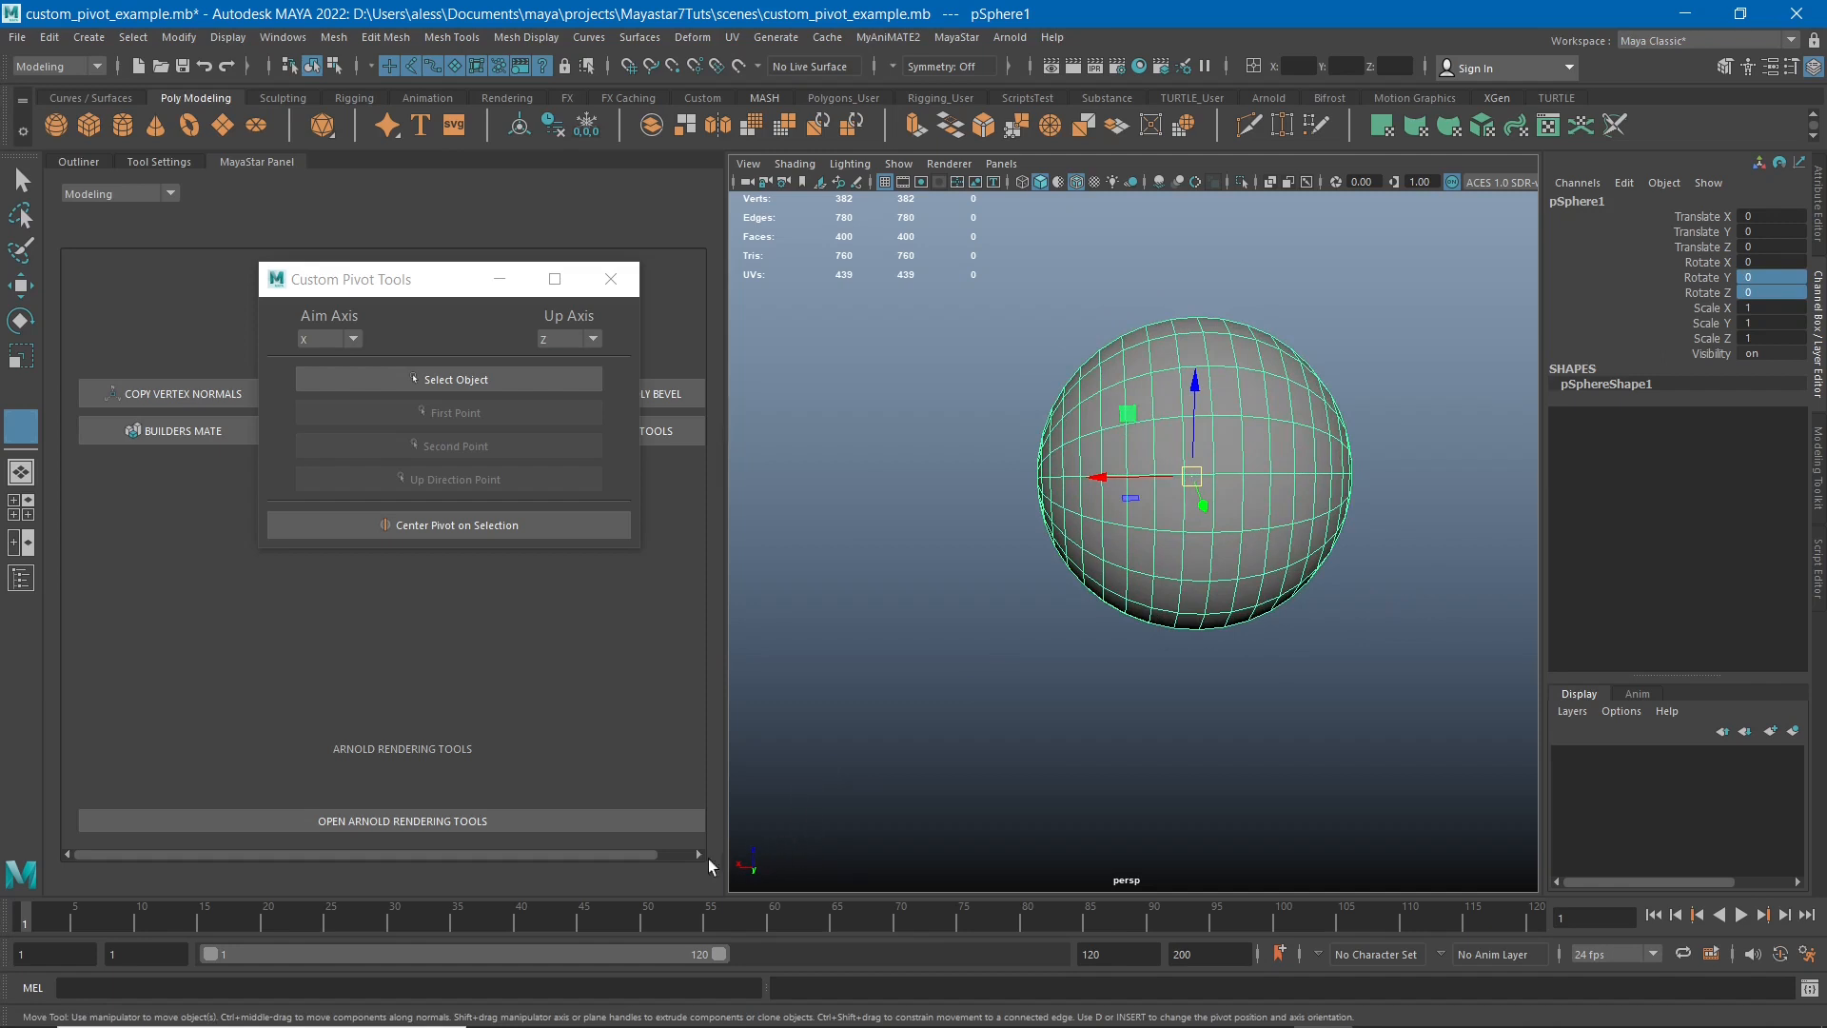
alt+drag(859, 824, 1038, 644)
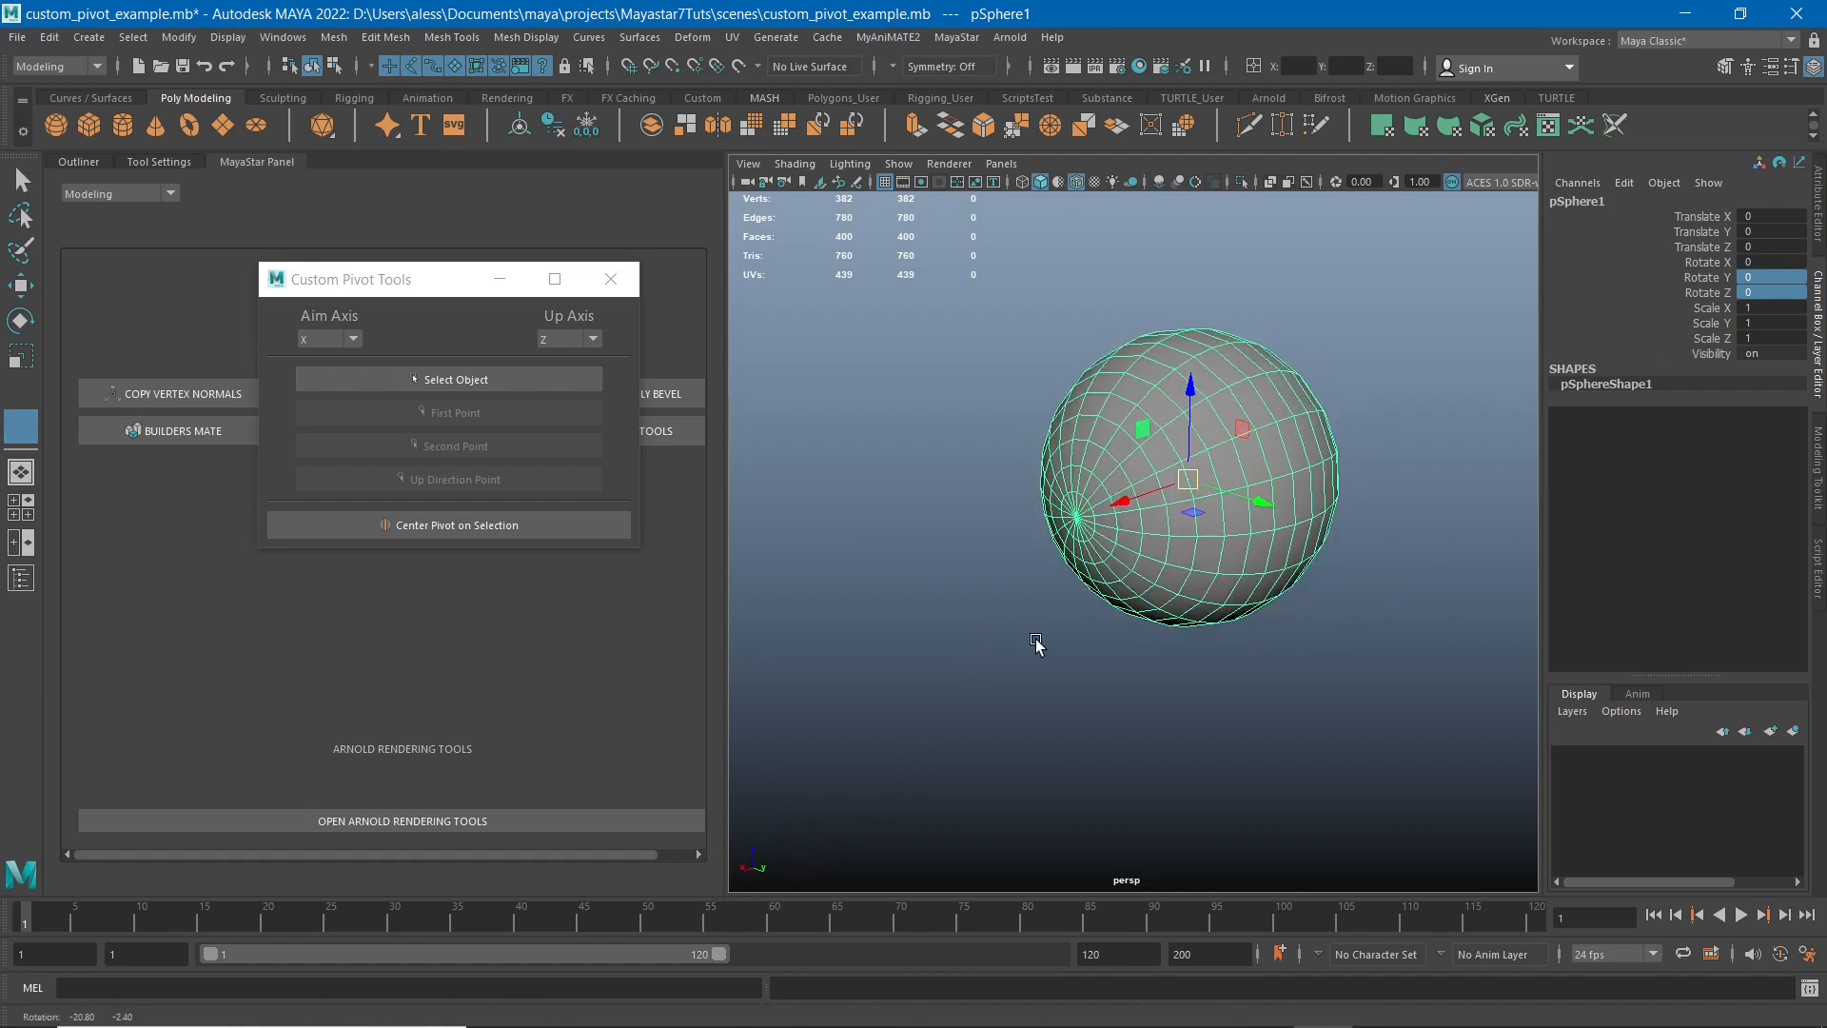
- Rotate the sphere freely into a tilted orientation and freeze its transformations
key(e)
drag(1180, 464, 1219, 477)
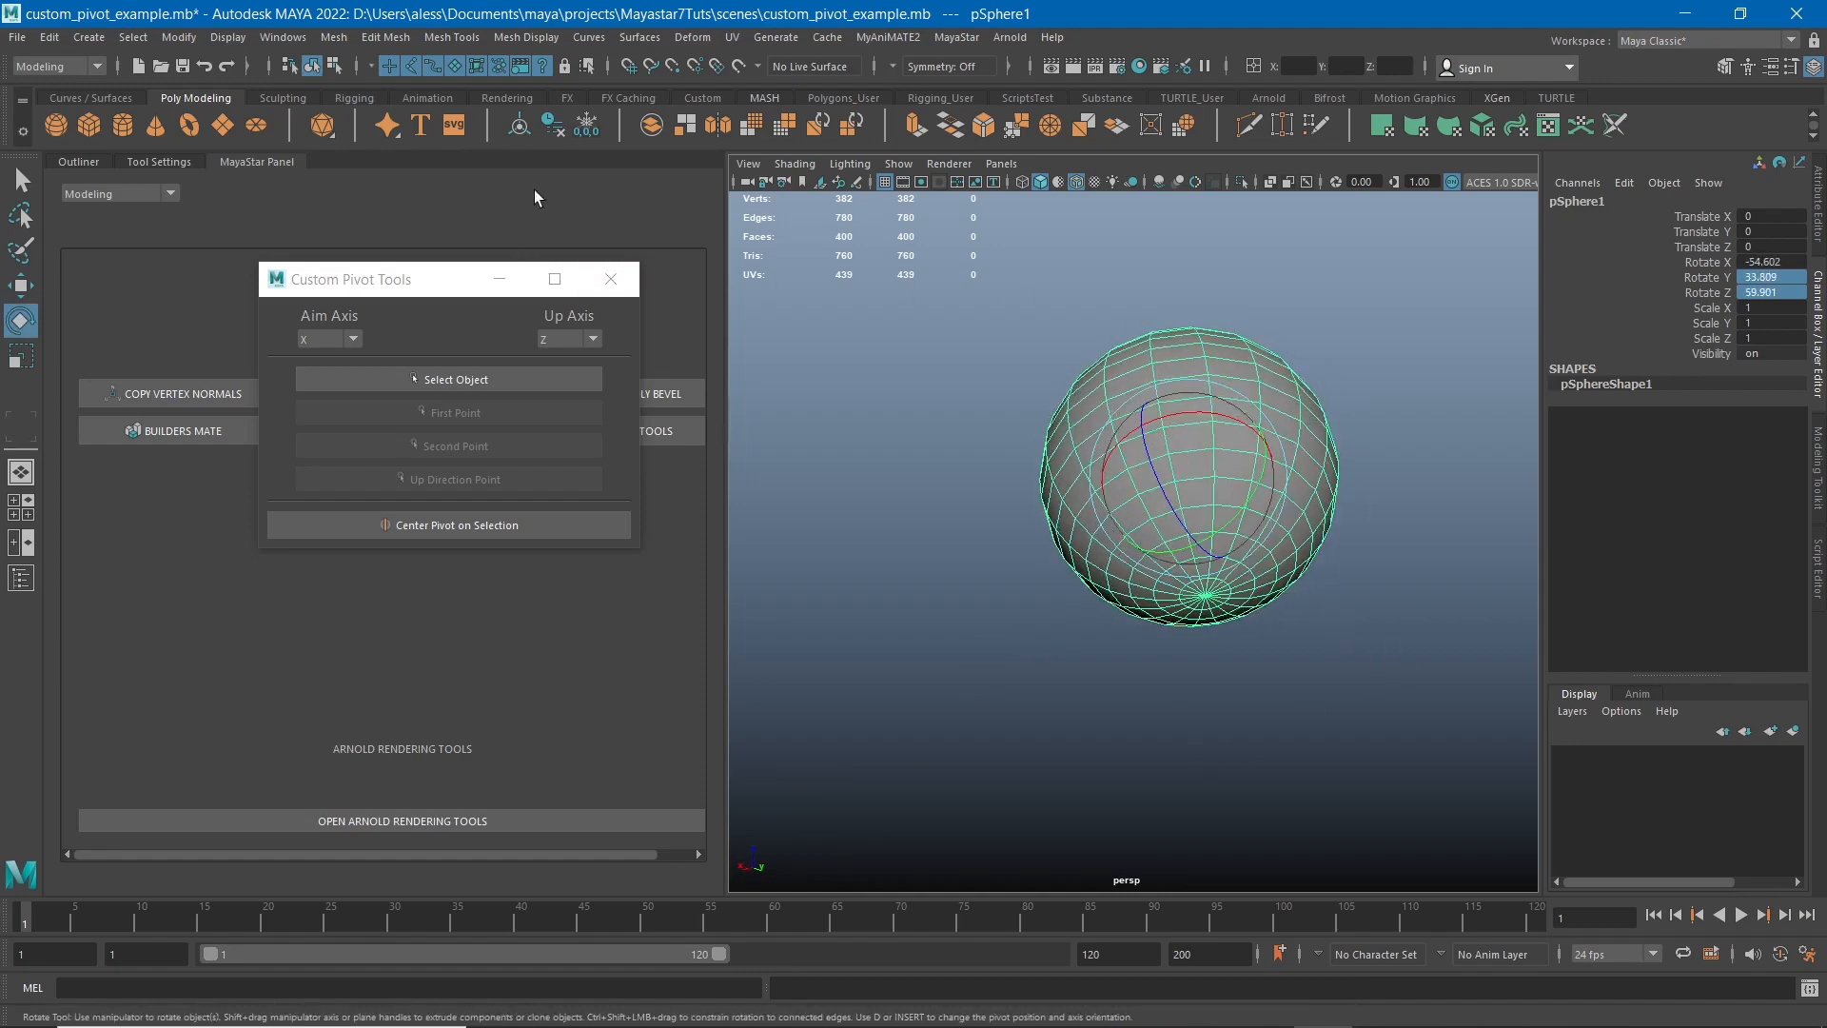
click(587, 125)
alt+drag(1151, 660, 799, 539)
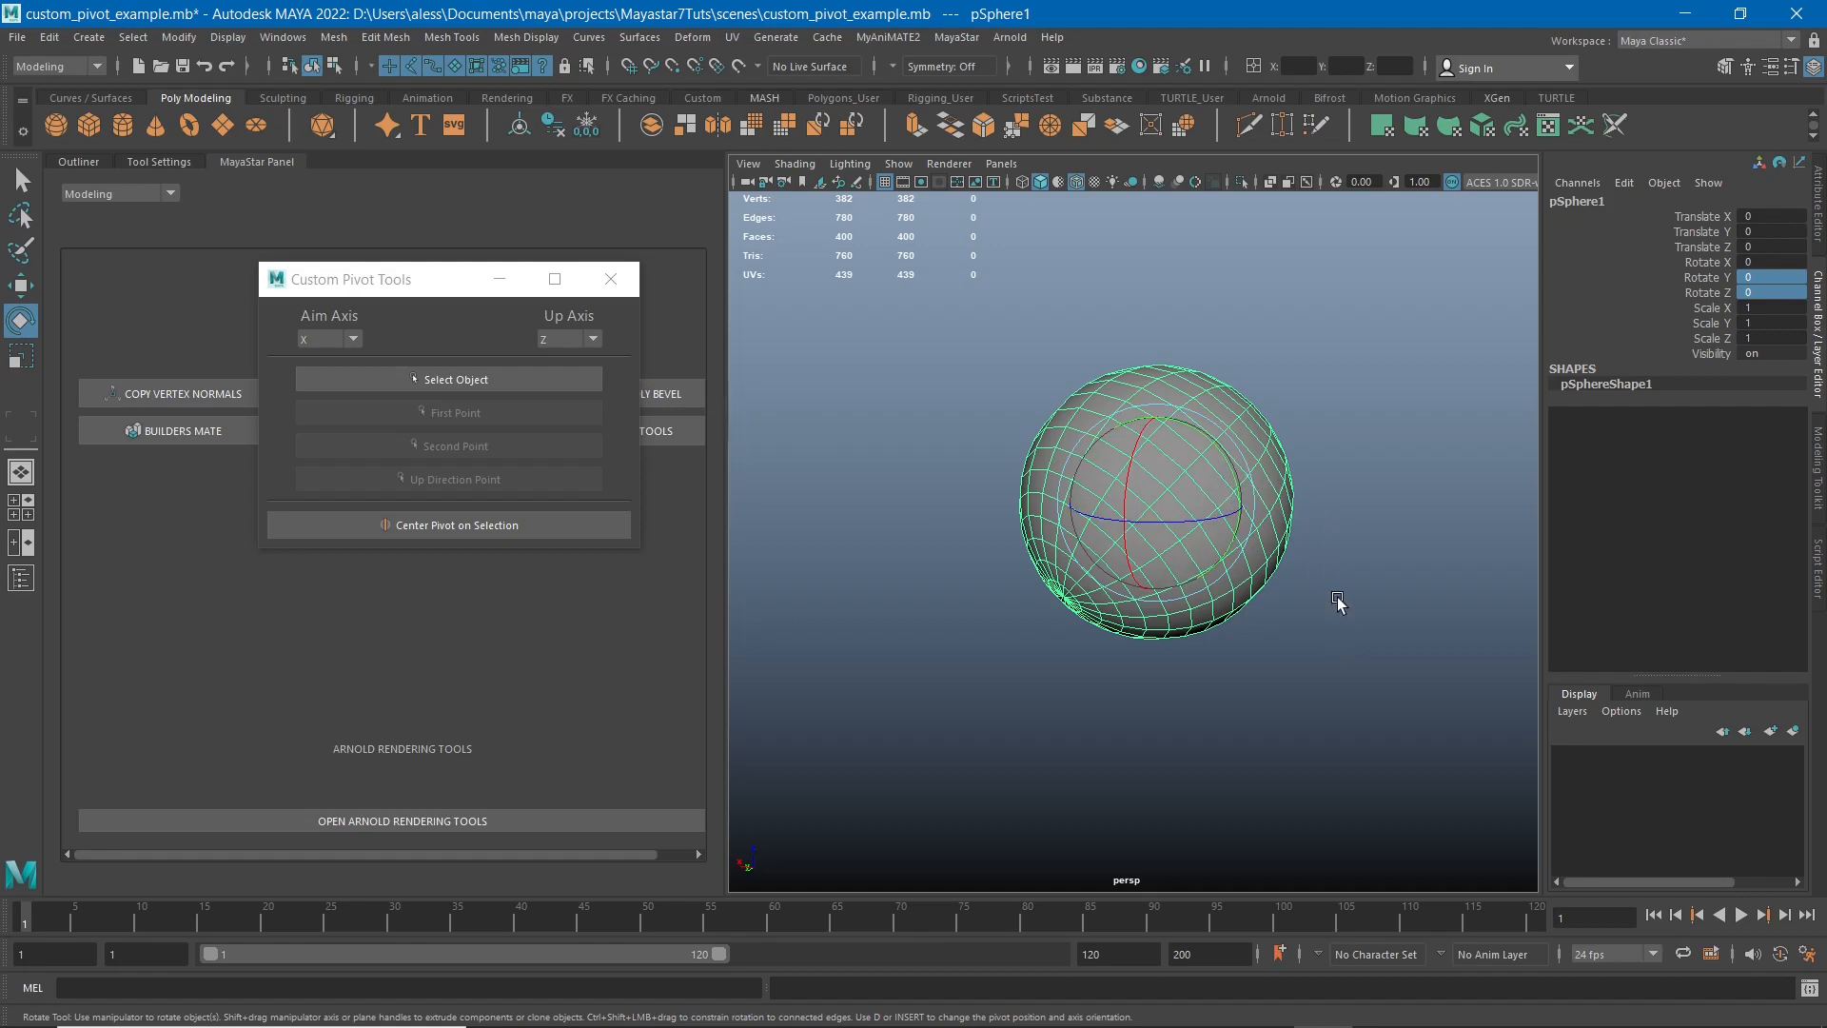
- Load the tilted sphere for reorientation and register one pole vertex as the negative-direction first point
alt+drag(1338, 603, 1276, 604)
click(487, 381)
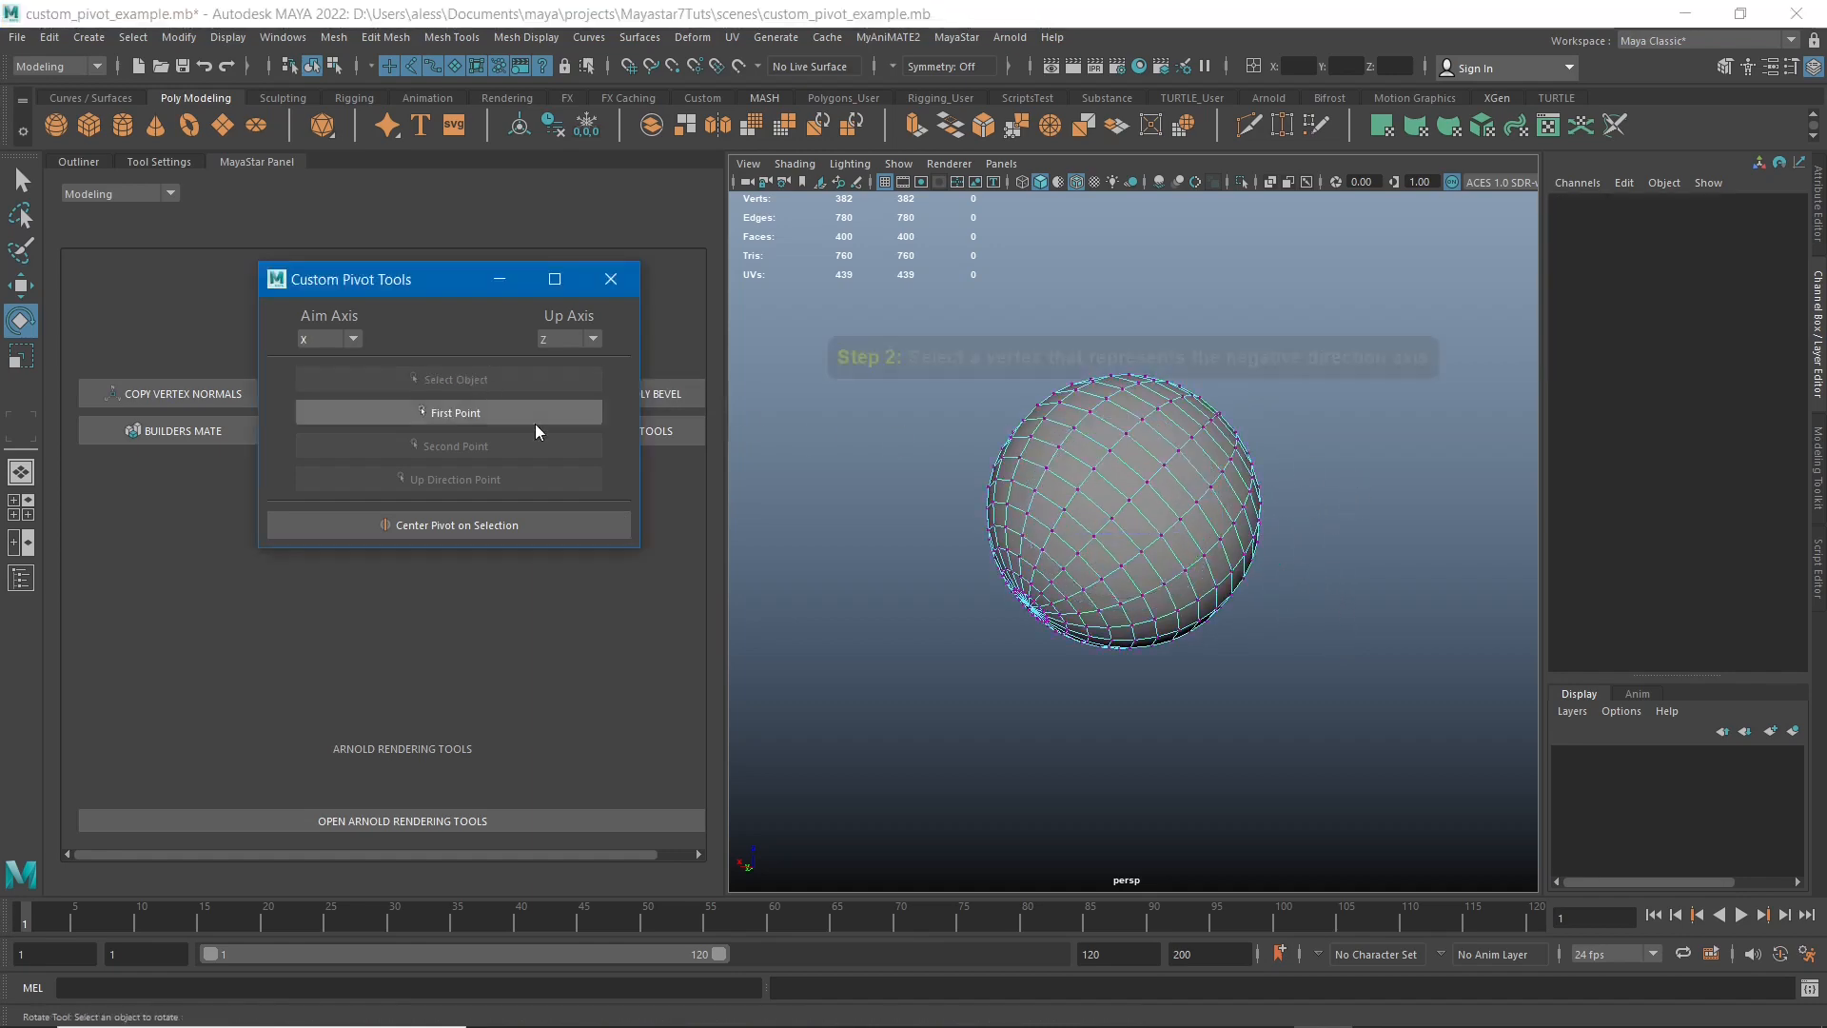
scroll(1018, 504, up, 4)
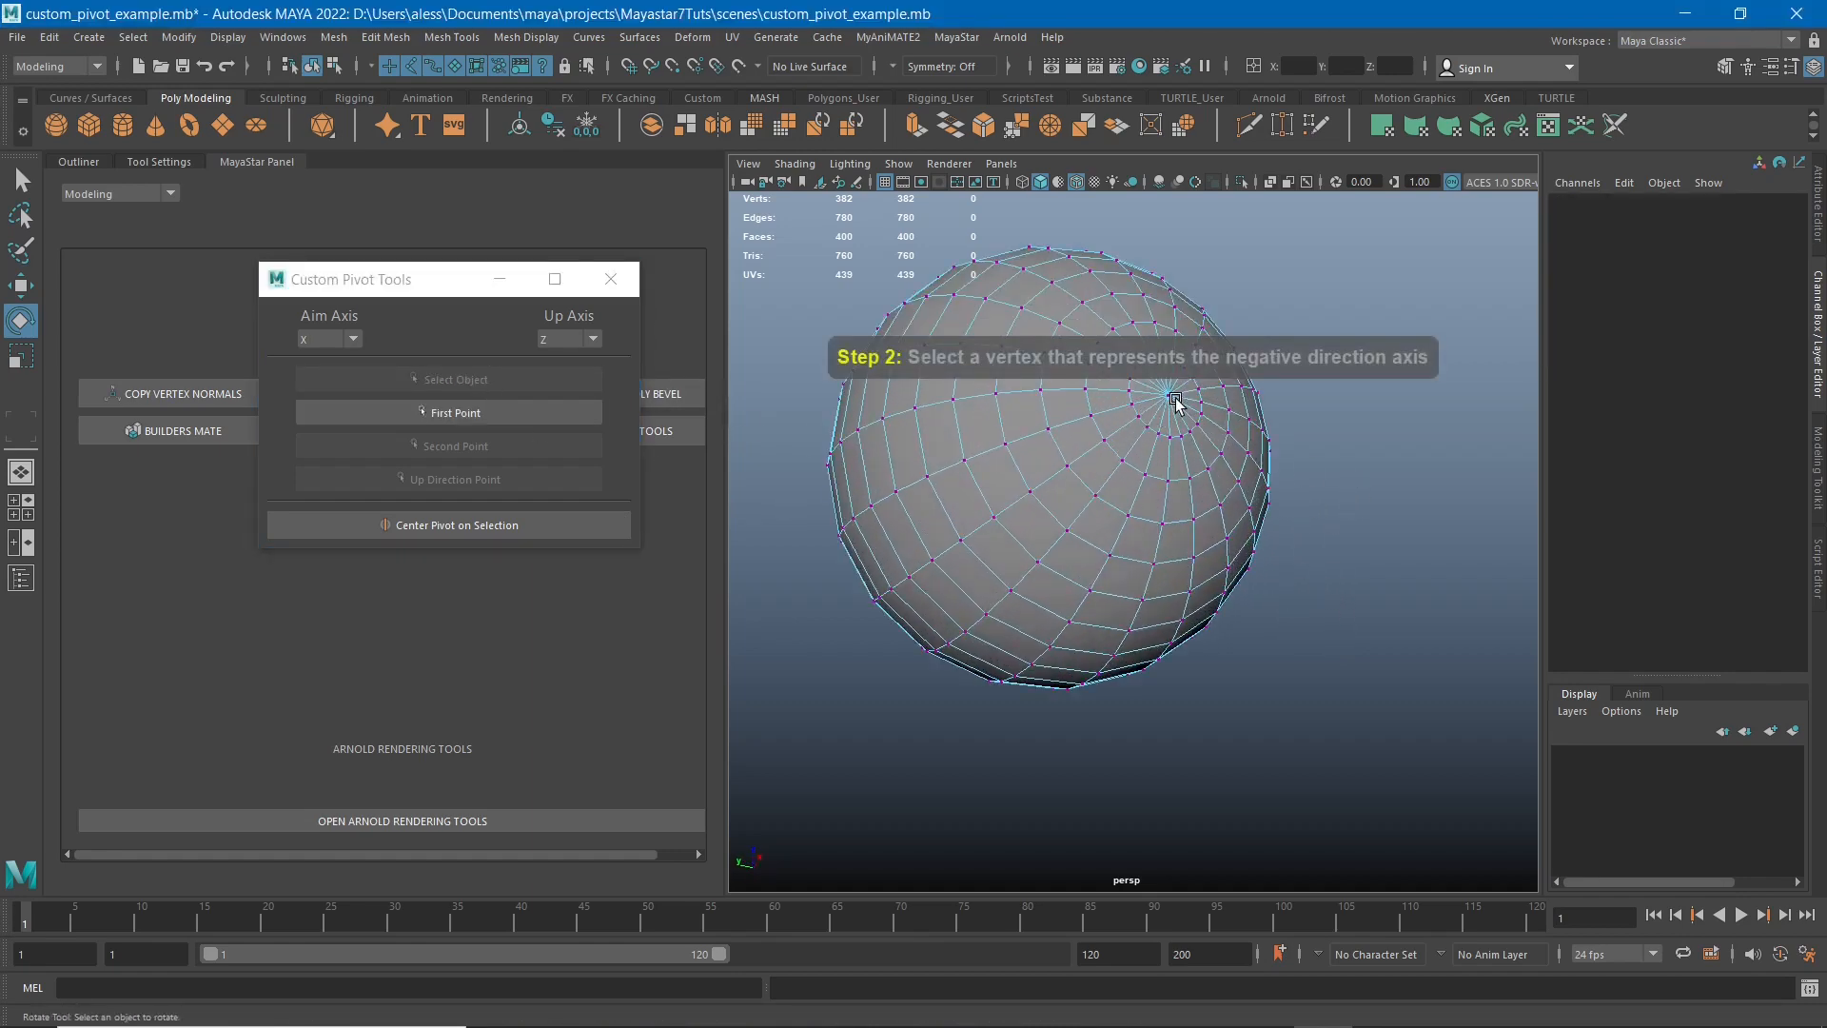
click(1173, 392)
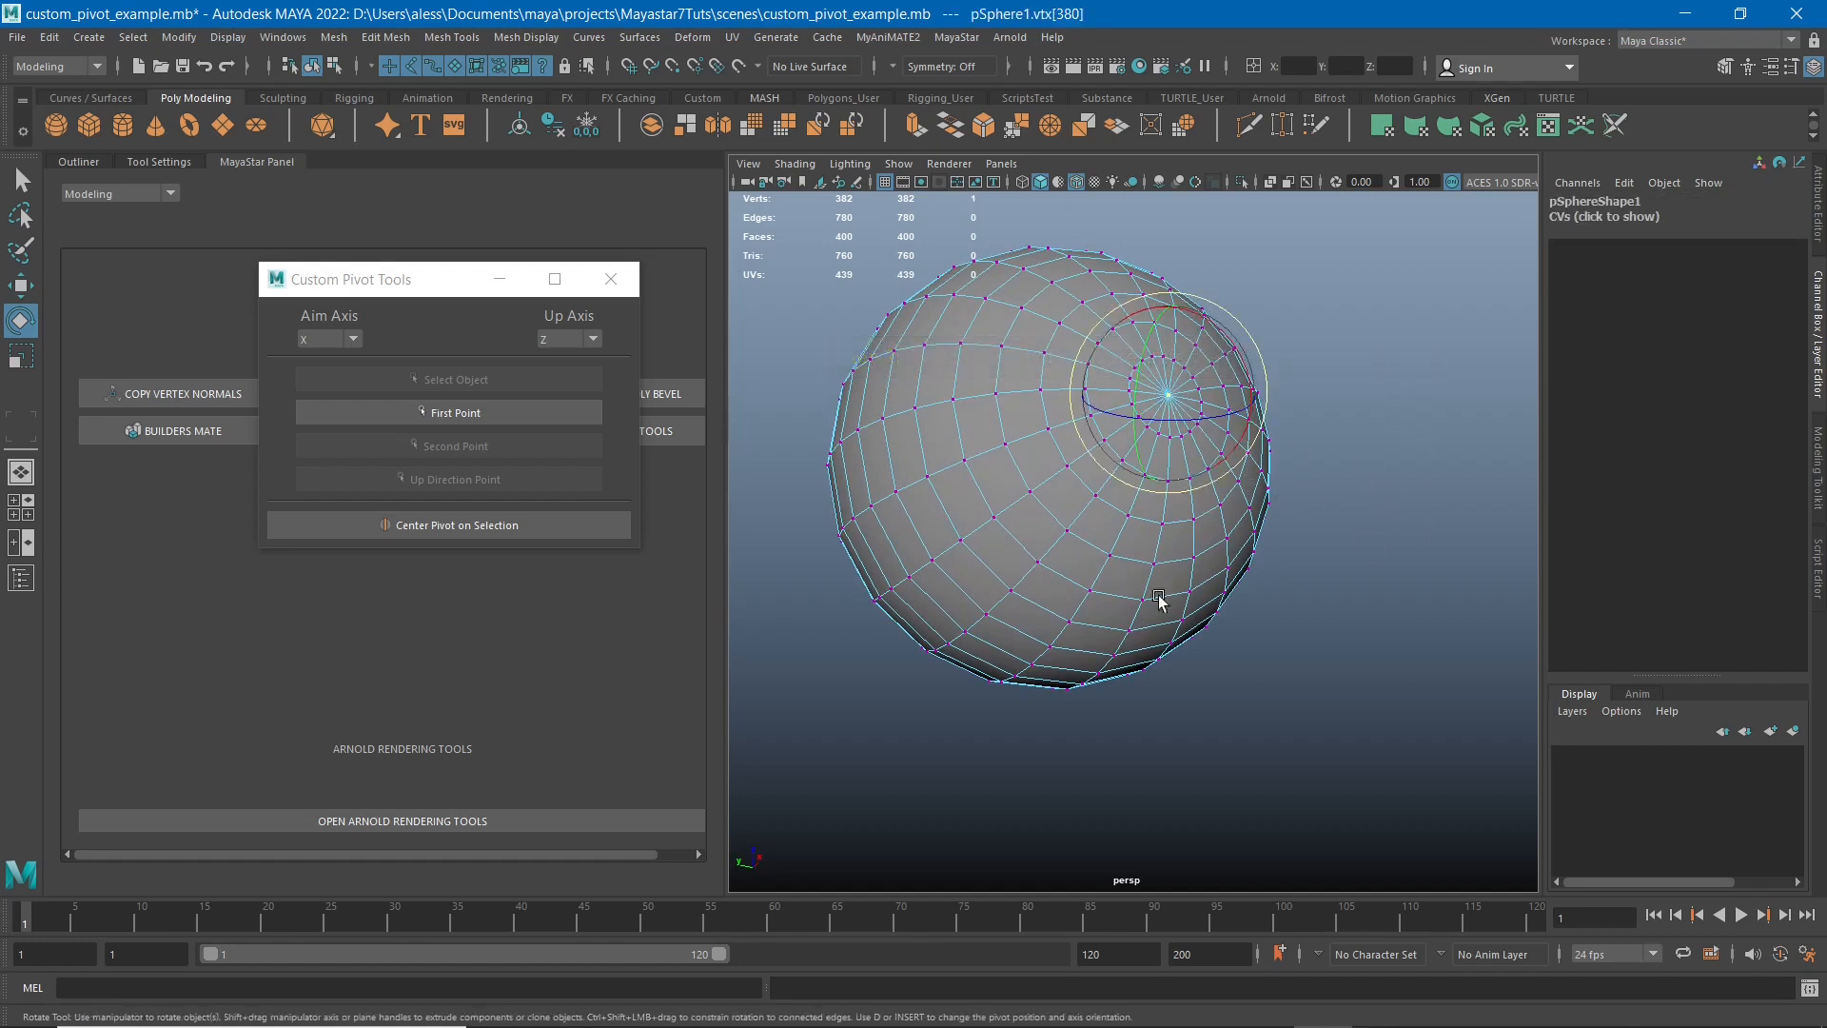
click(447, 411)
- Register the tilted sphere's opposite pole vertex as the positive-direction second point
alt+drag(987, 643, 1187, 494)
click(1121, 466)
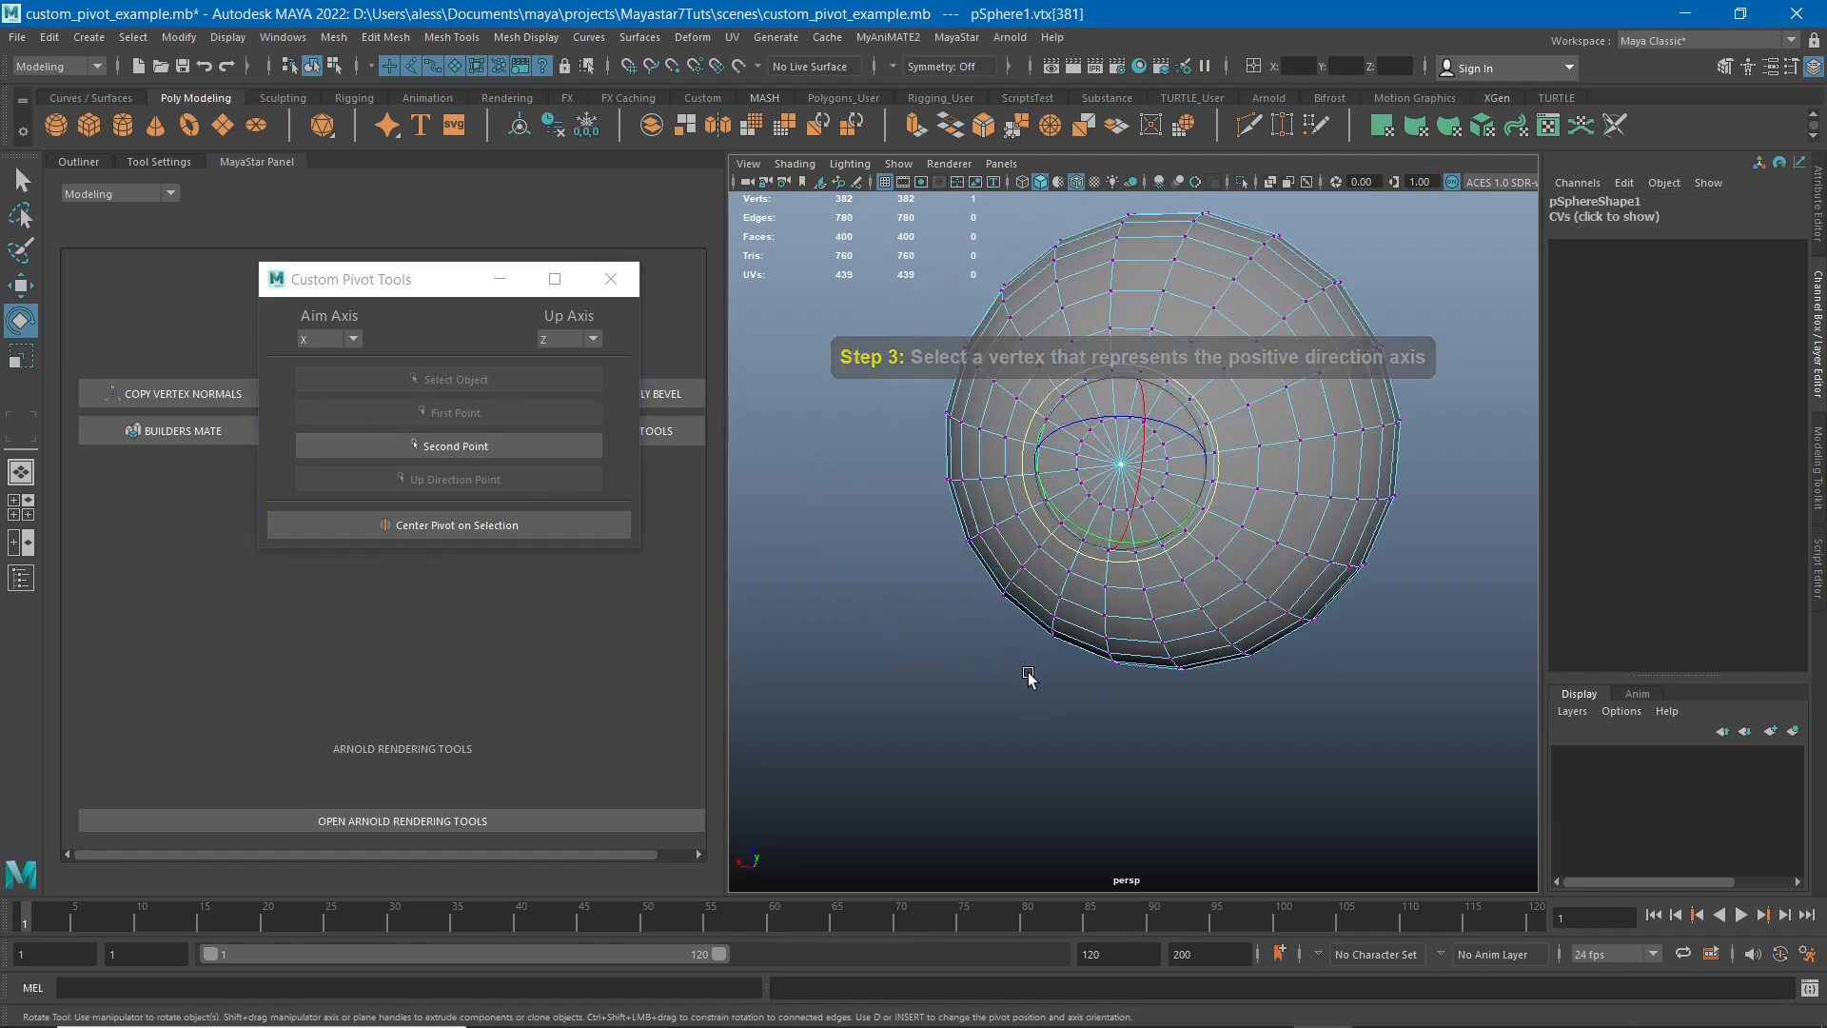
click(423, 448)
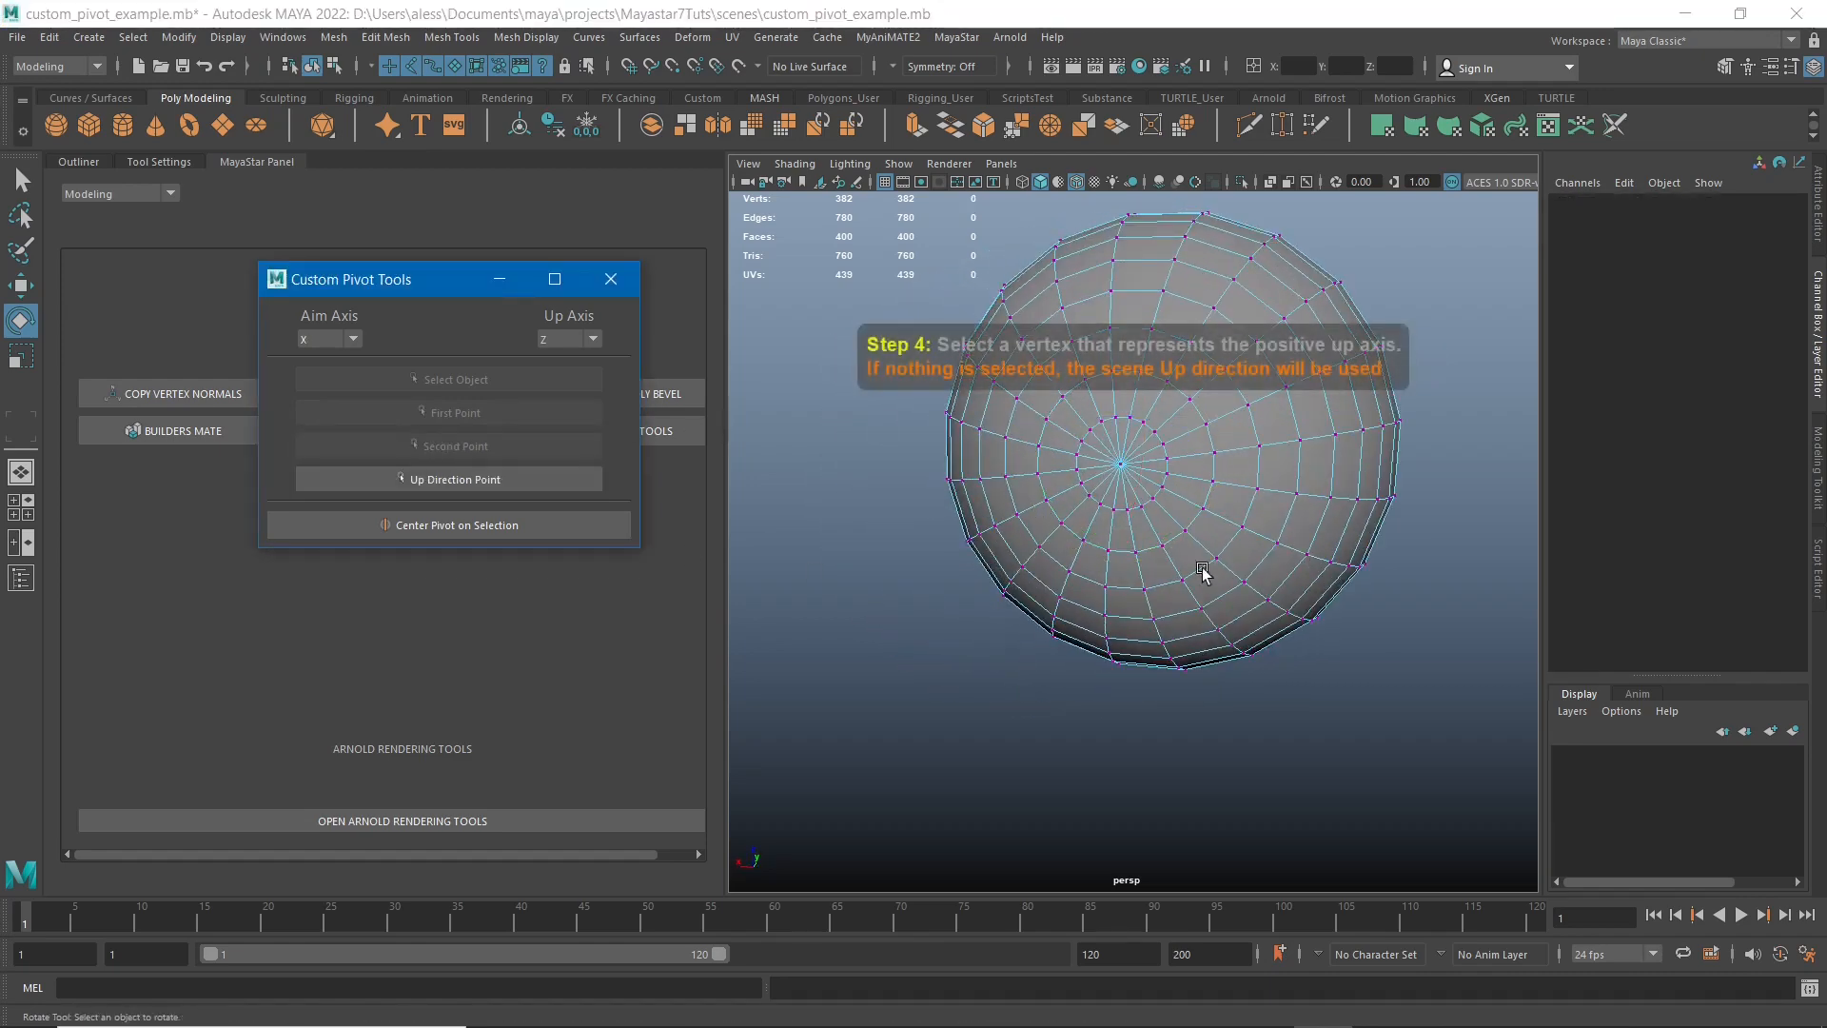
- Select a vertex on the sphere's side between the poles and use it as the up direction point
alt+drag(1203, 571, 1076, 580)
alt+drag(1176, 535, 1213, 486)
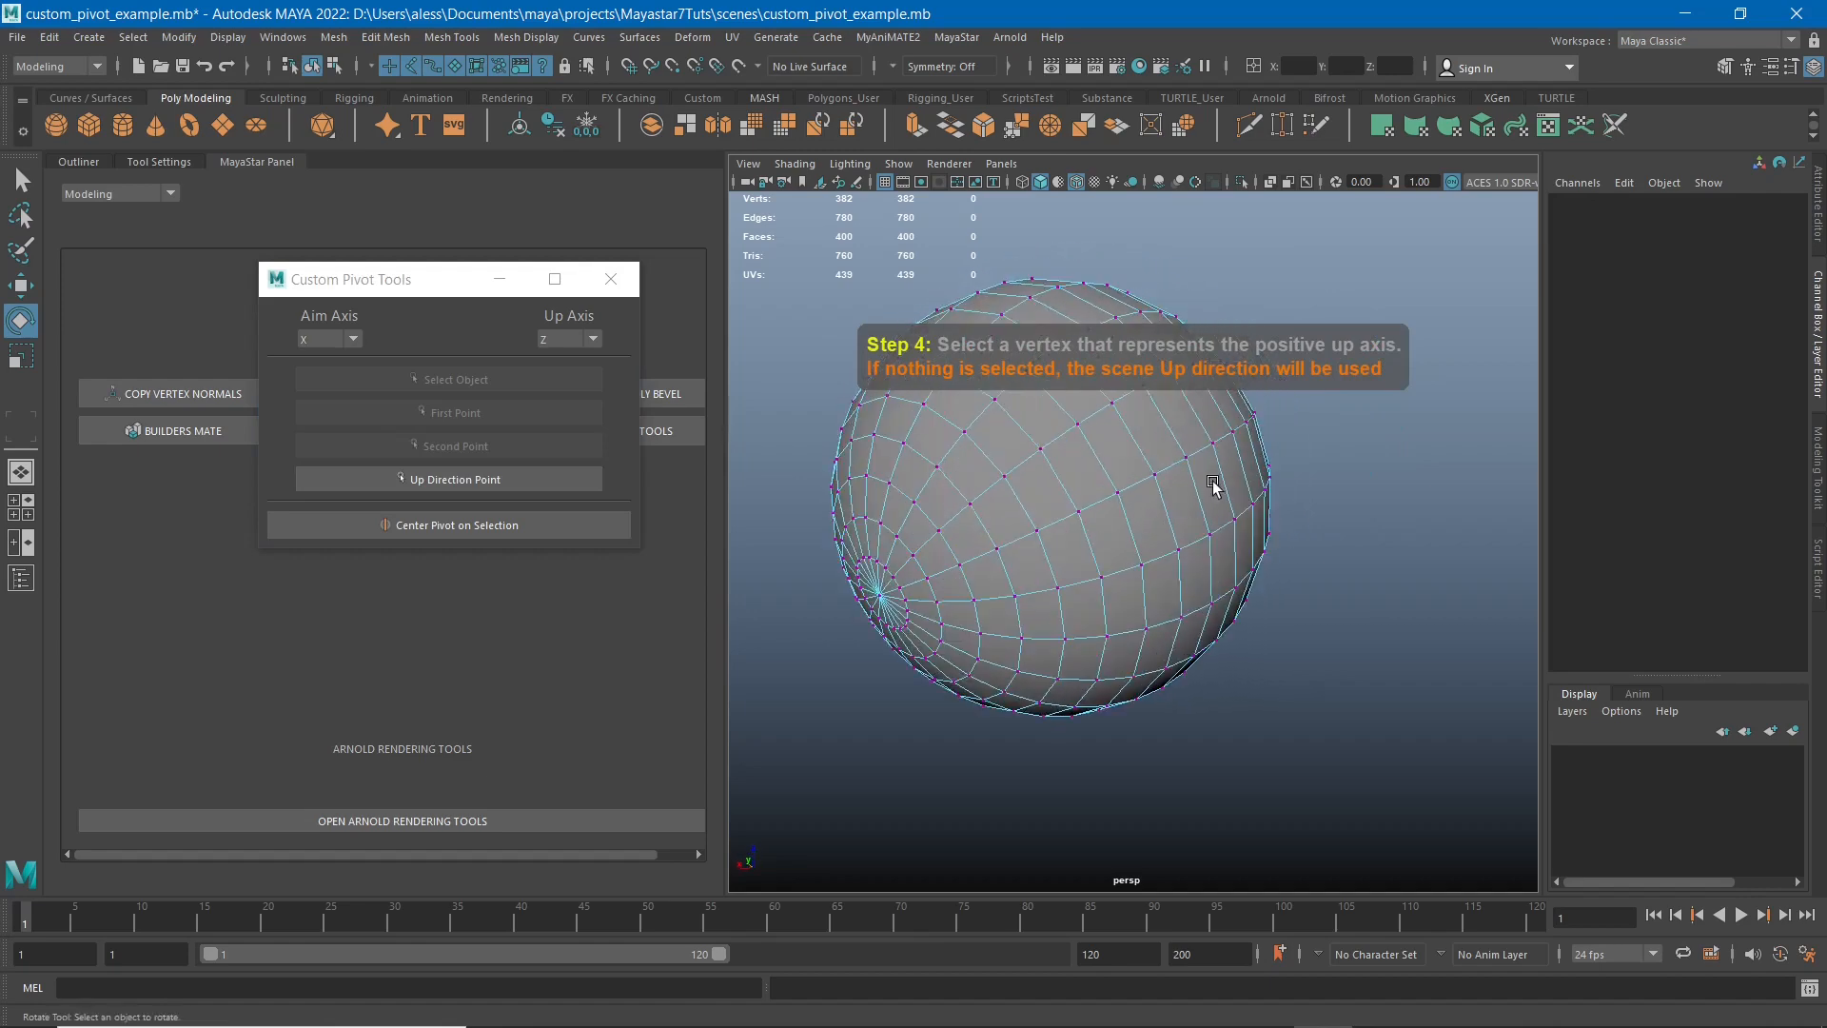
click(1232, 432)
alt+drag(1374, 561, 1326, 569)
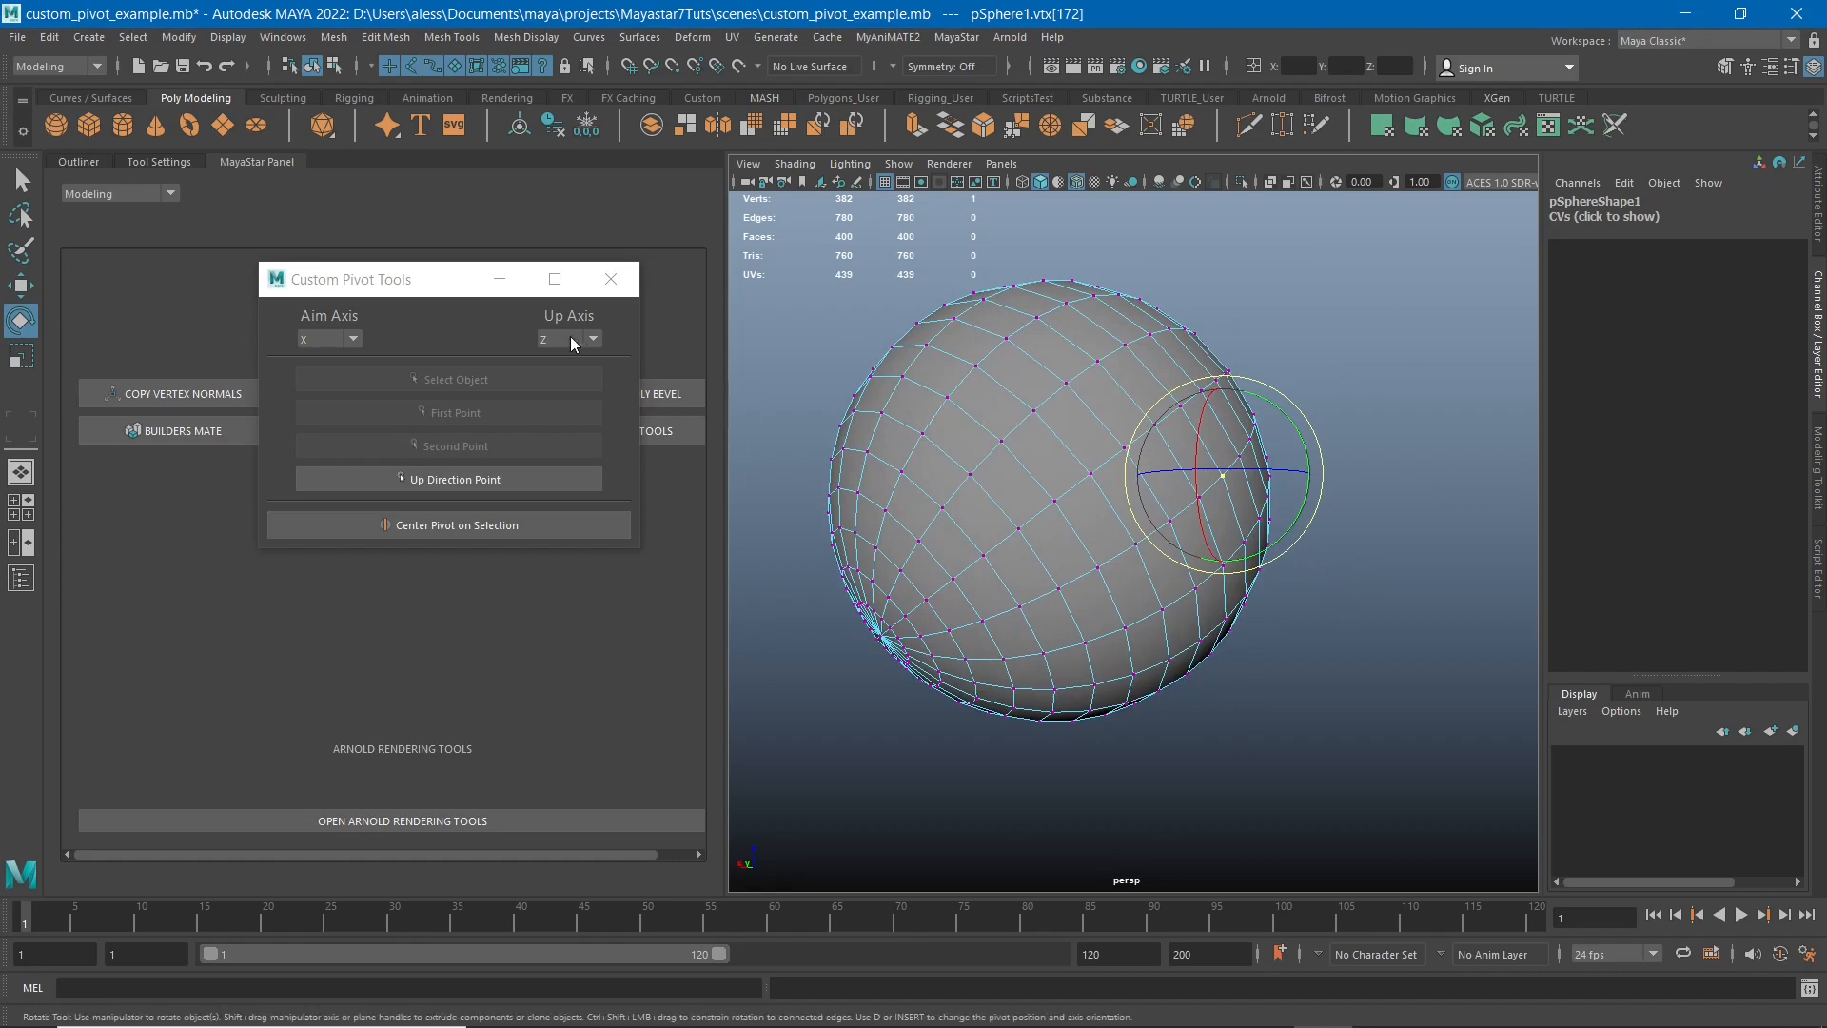
click(494, 481)
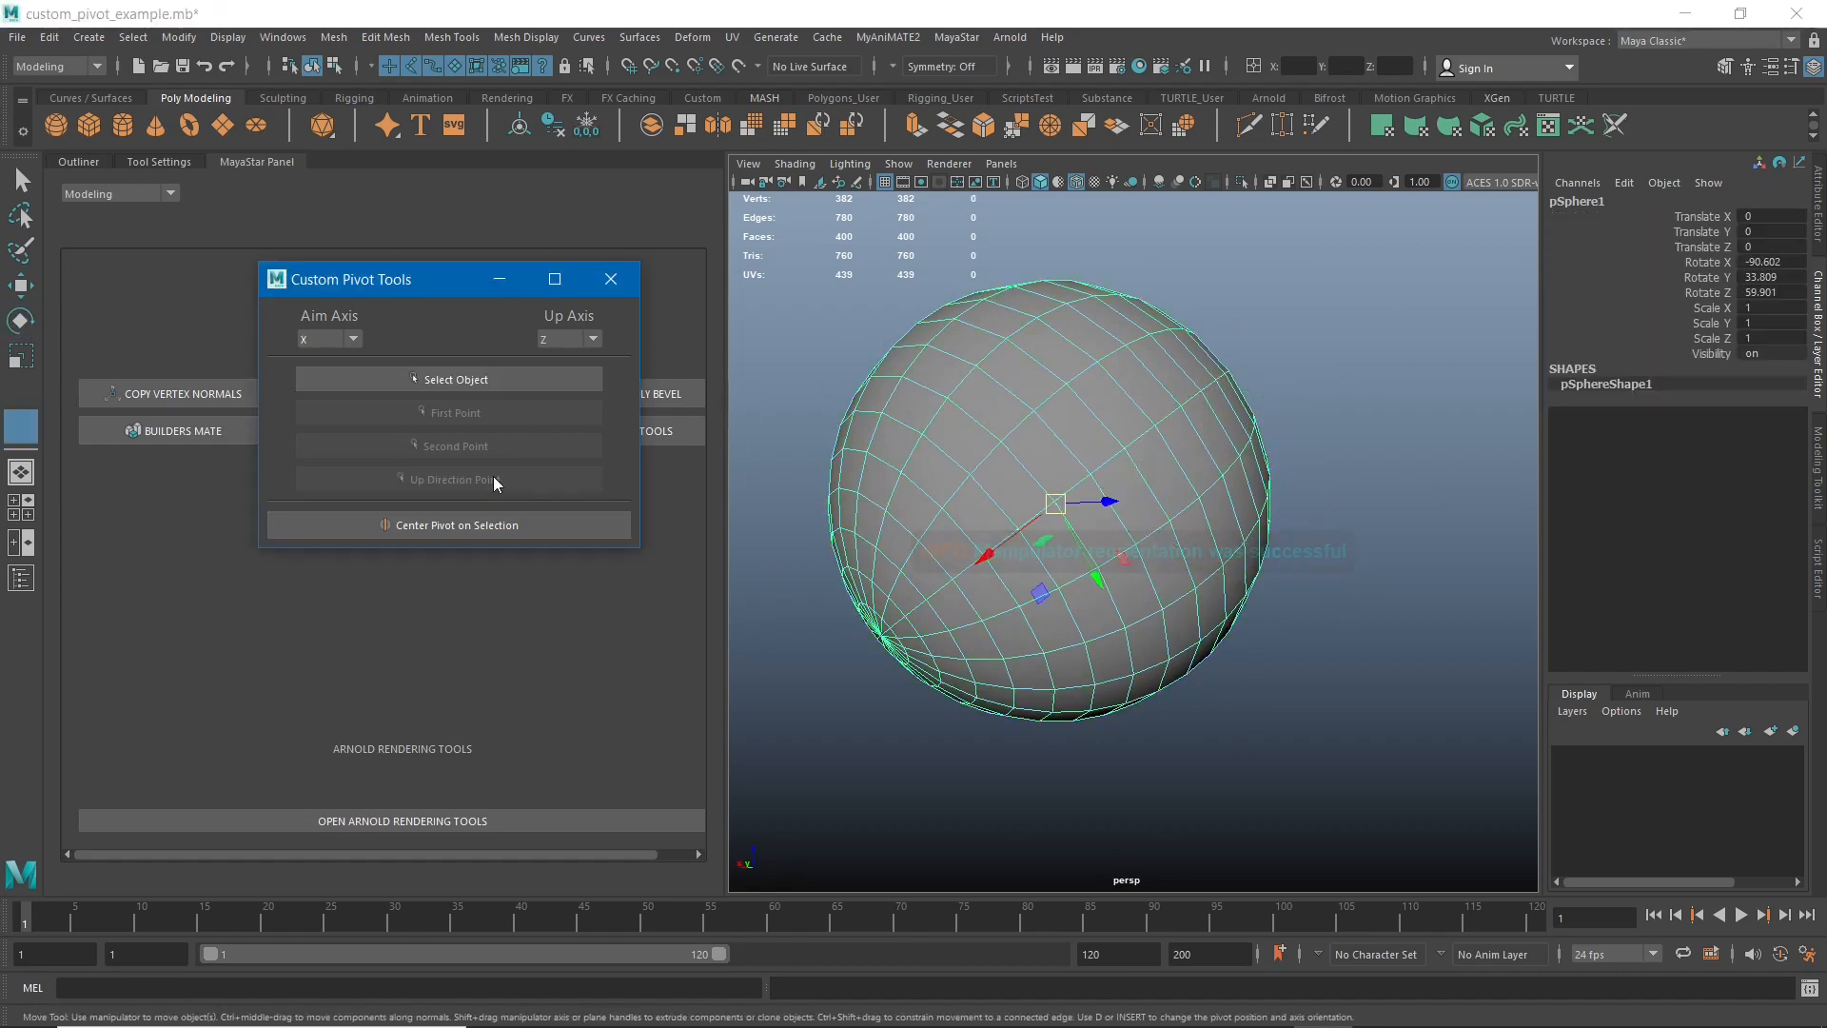
- Inspect the reoriented pivot and set the sphere's Rotate X, Y and Z to 0
alt+drag(1151, 757, 1296, 703)
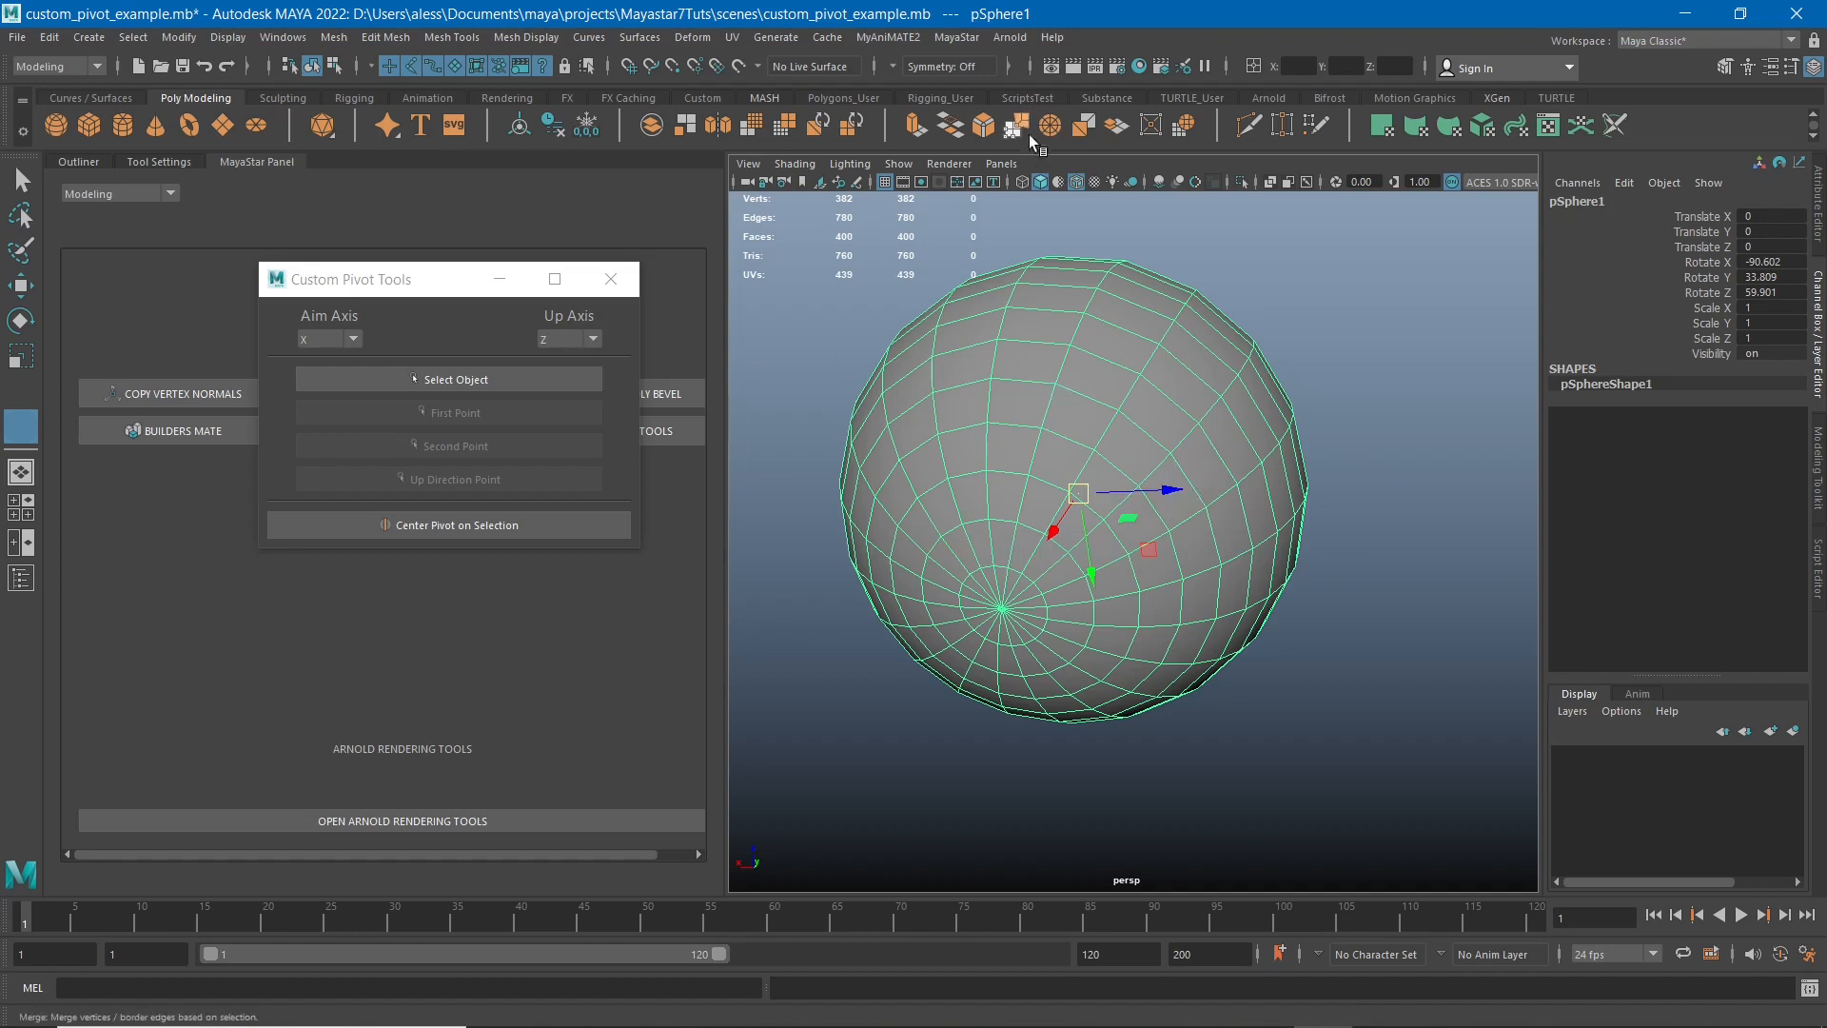
drag(1787, 266, 1793, 288)
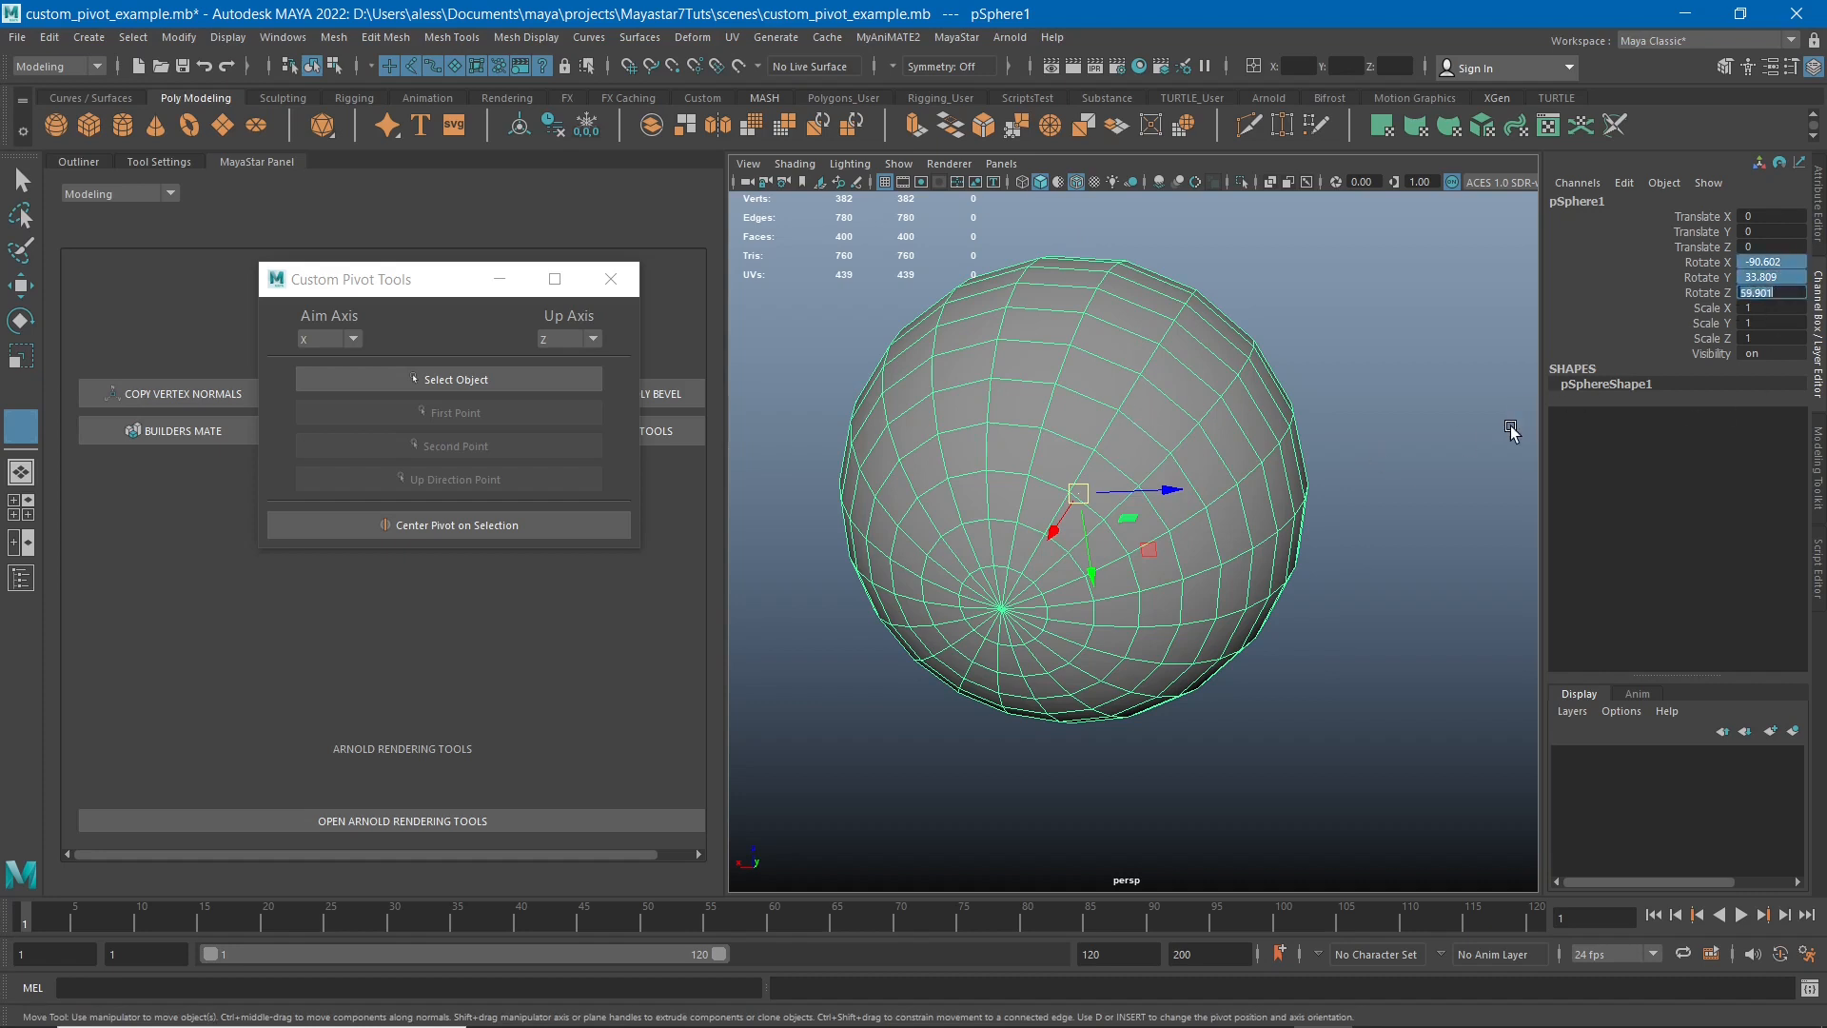
text(0)
key(Return)
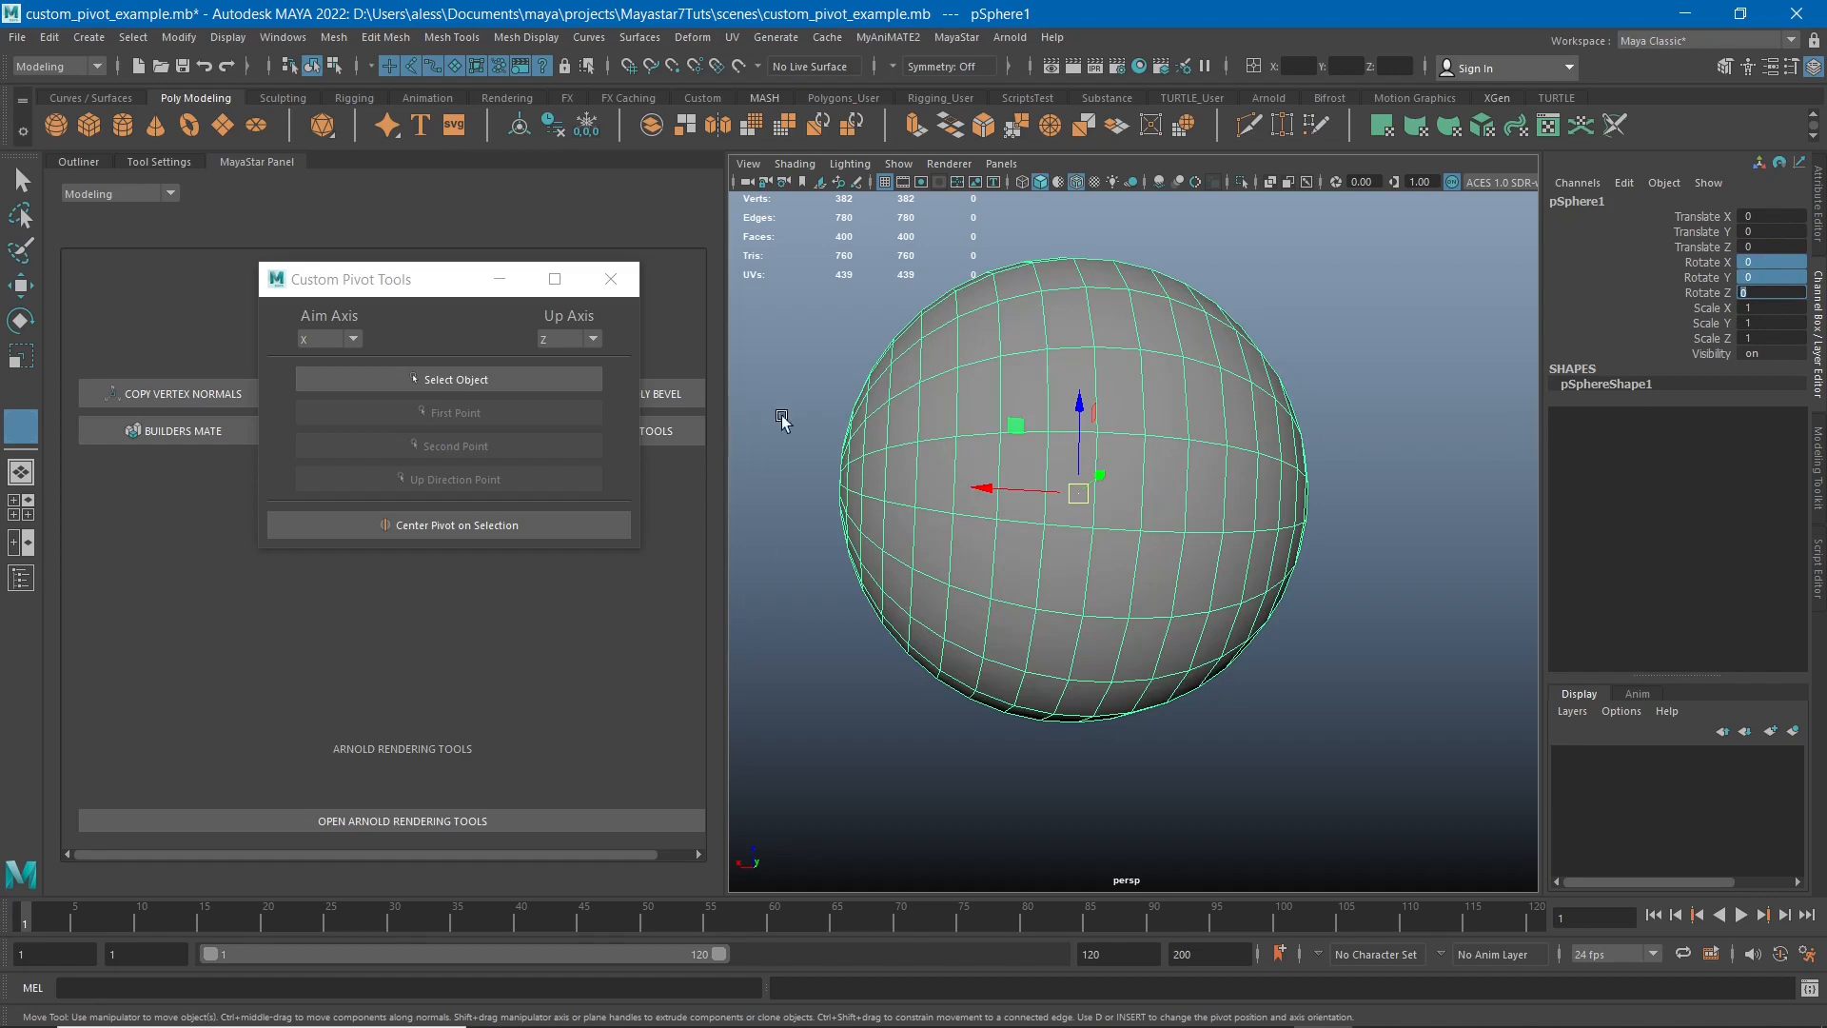
- Switch the sphere to vertex mode and examine the up-direction vertex relative to the pivot axes and the pole
right_click(968, 402)
right_drag(968, 402, 842, 400)
alt+drag(843, 297, 1043, 371)
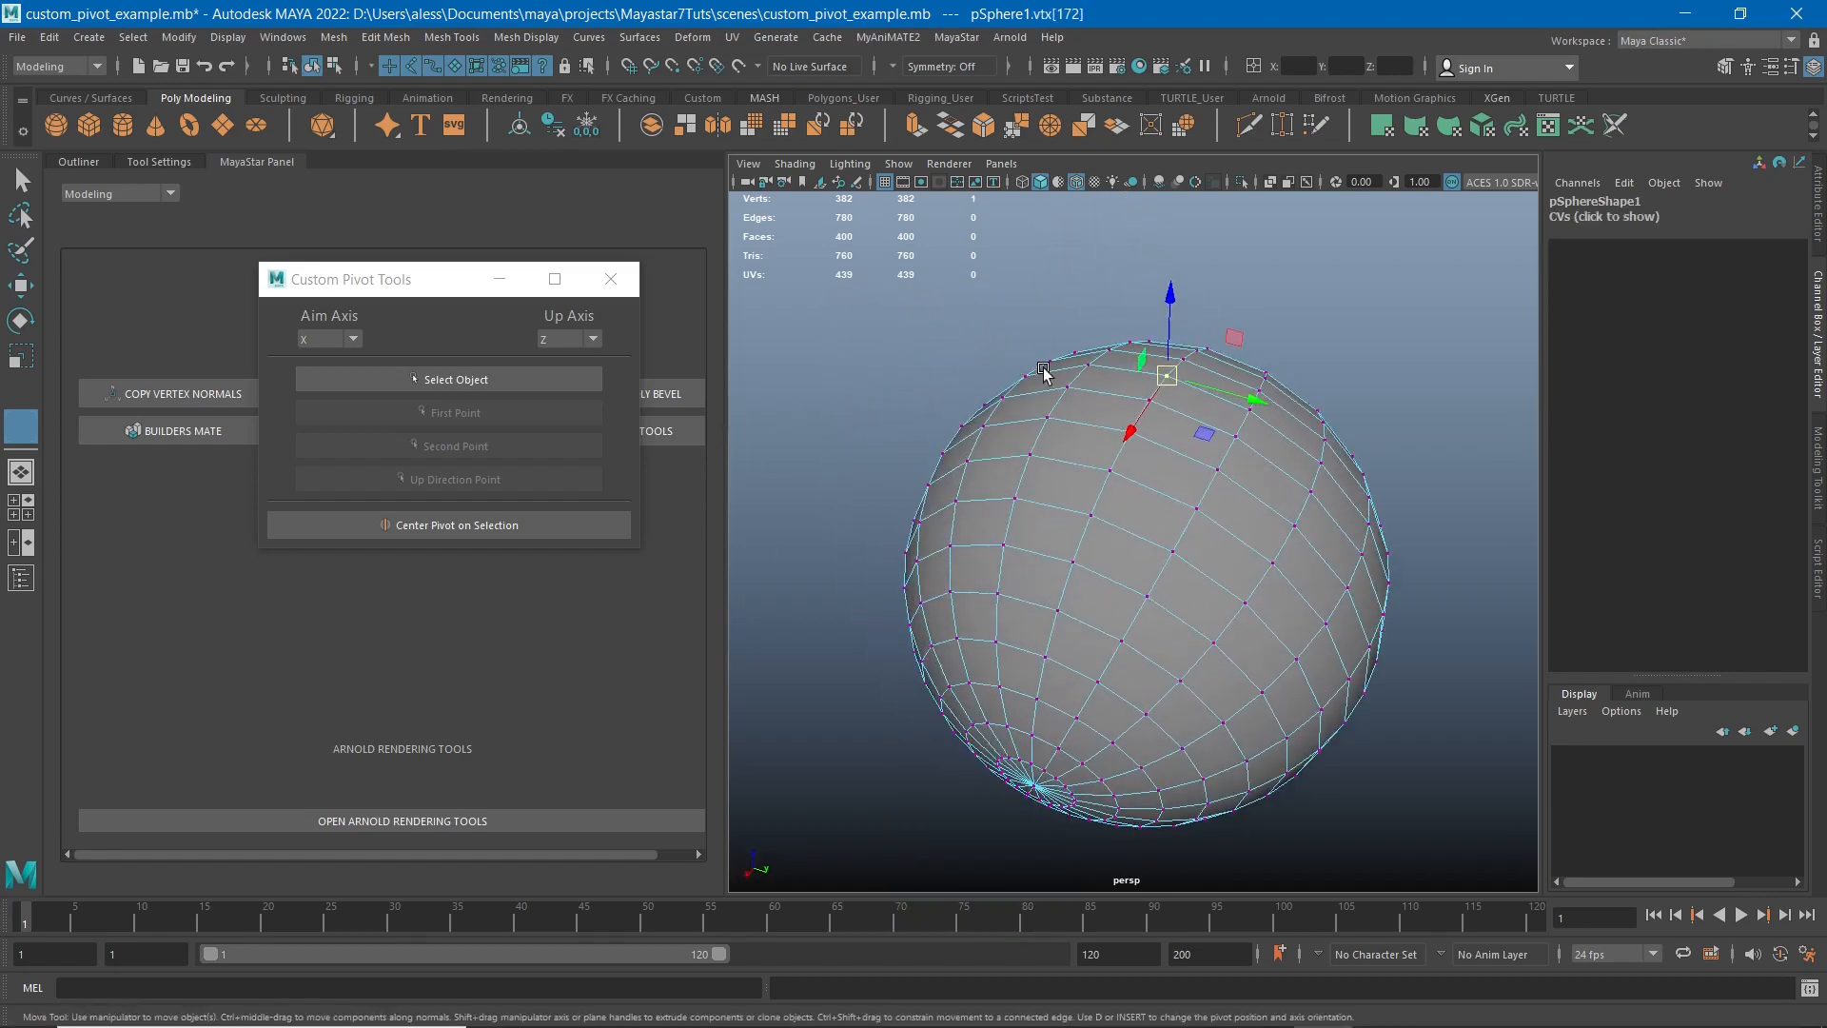
alt+drag(1497, 528, 1371, 473)
alt+right_drag(1370, 472, 1186, 437)
alt+middle_drag(1128, 487, 1068, 447)
alt+drag(1069, 448, 1281, 514)
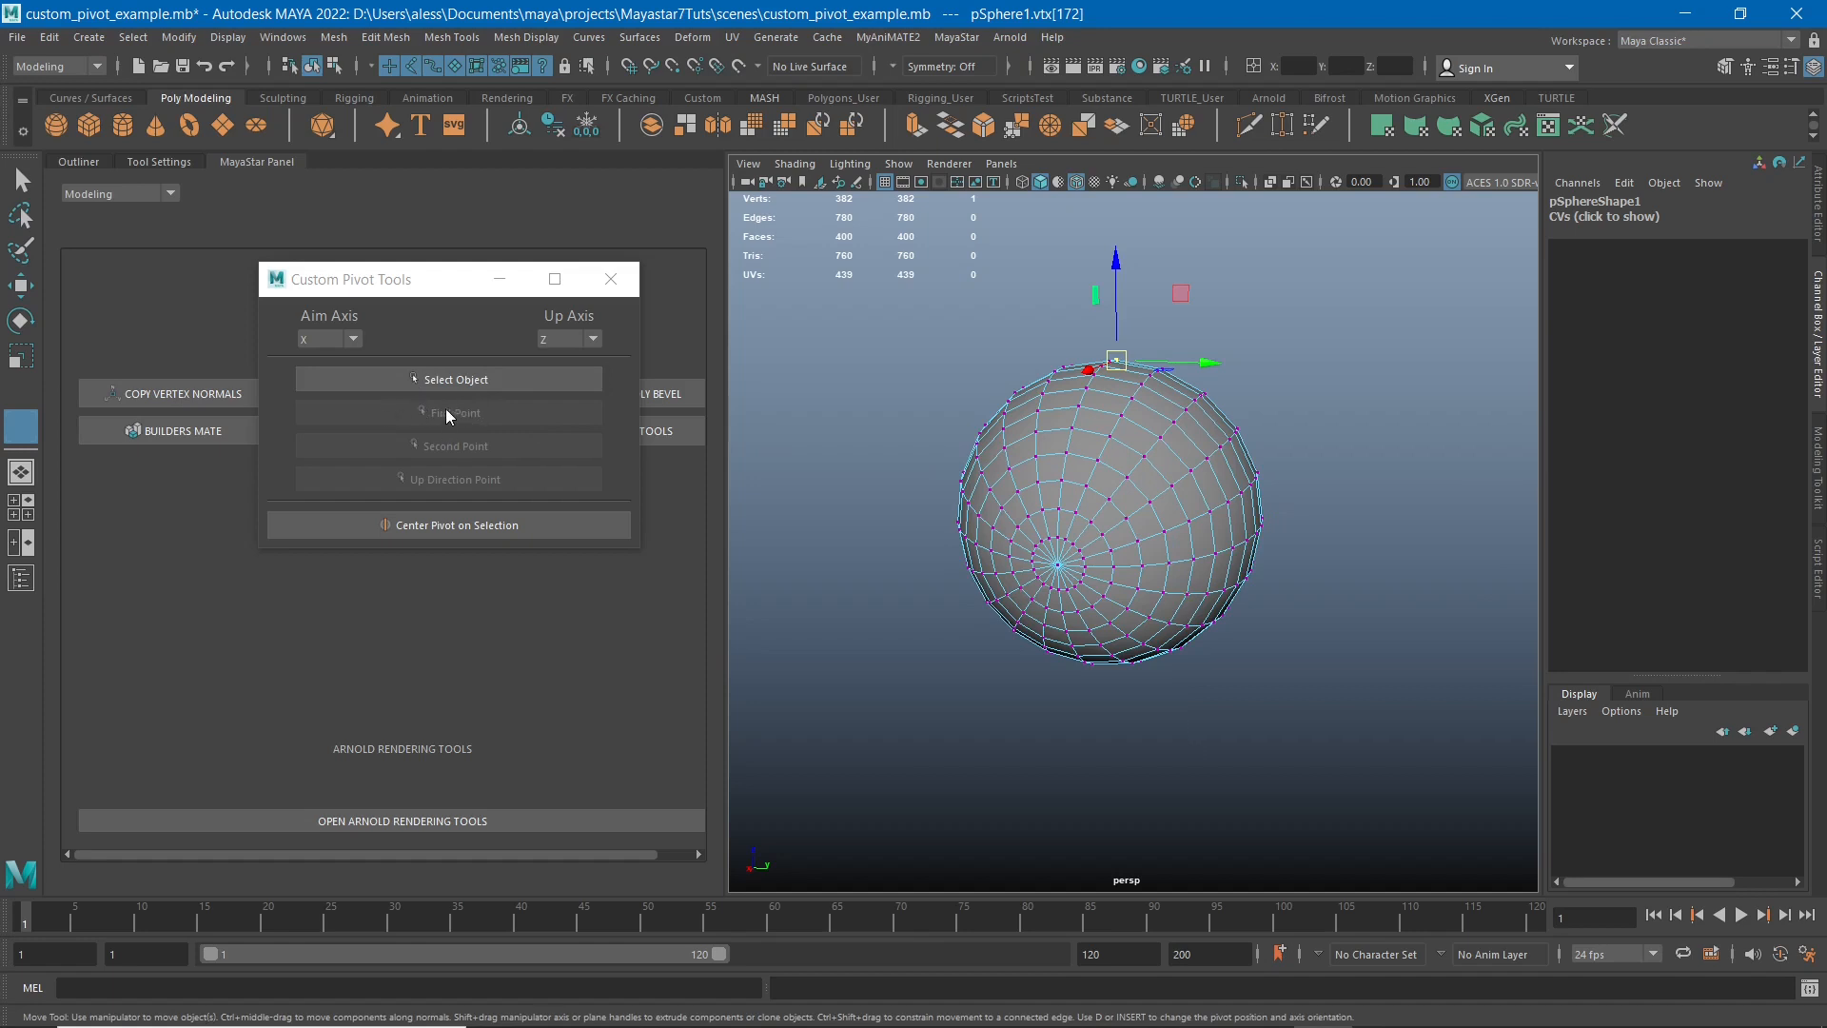
alt+drag(912, 514, 964, 594)
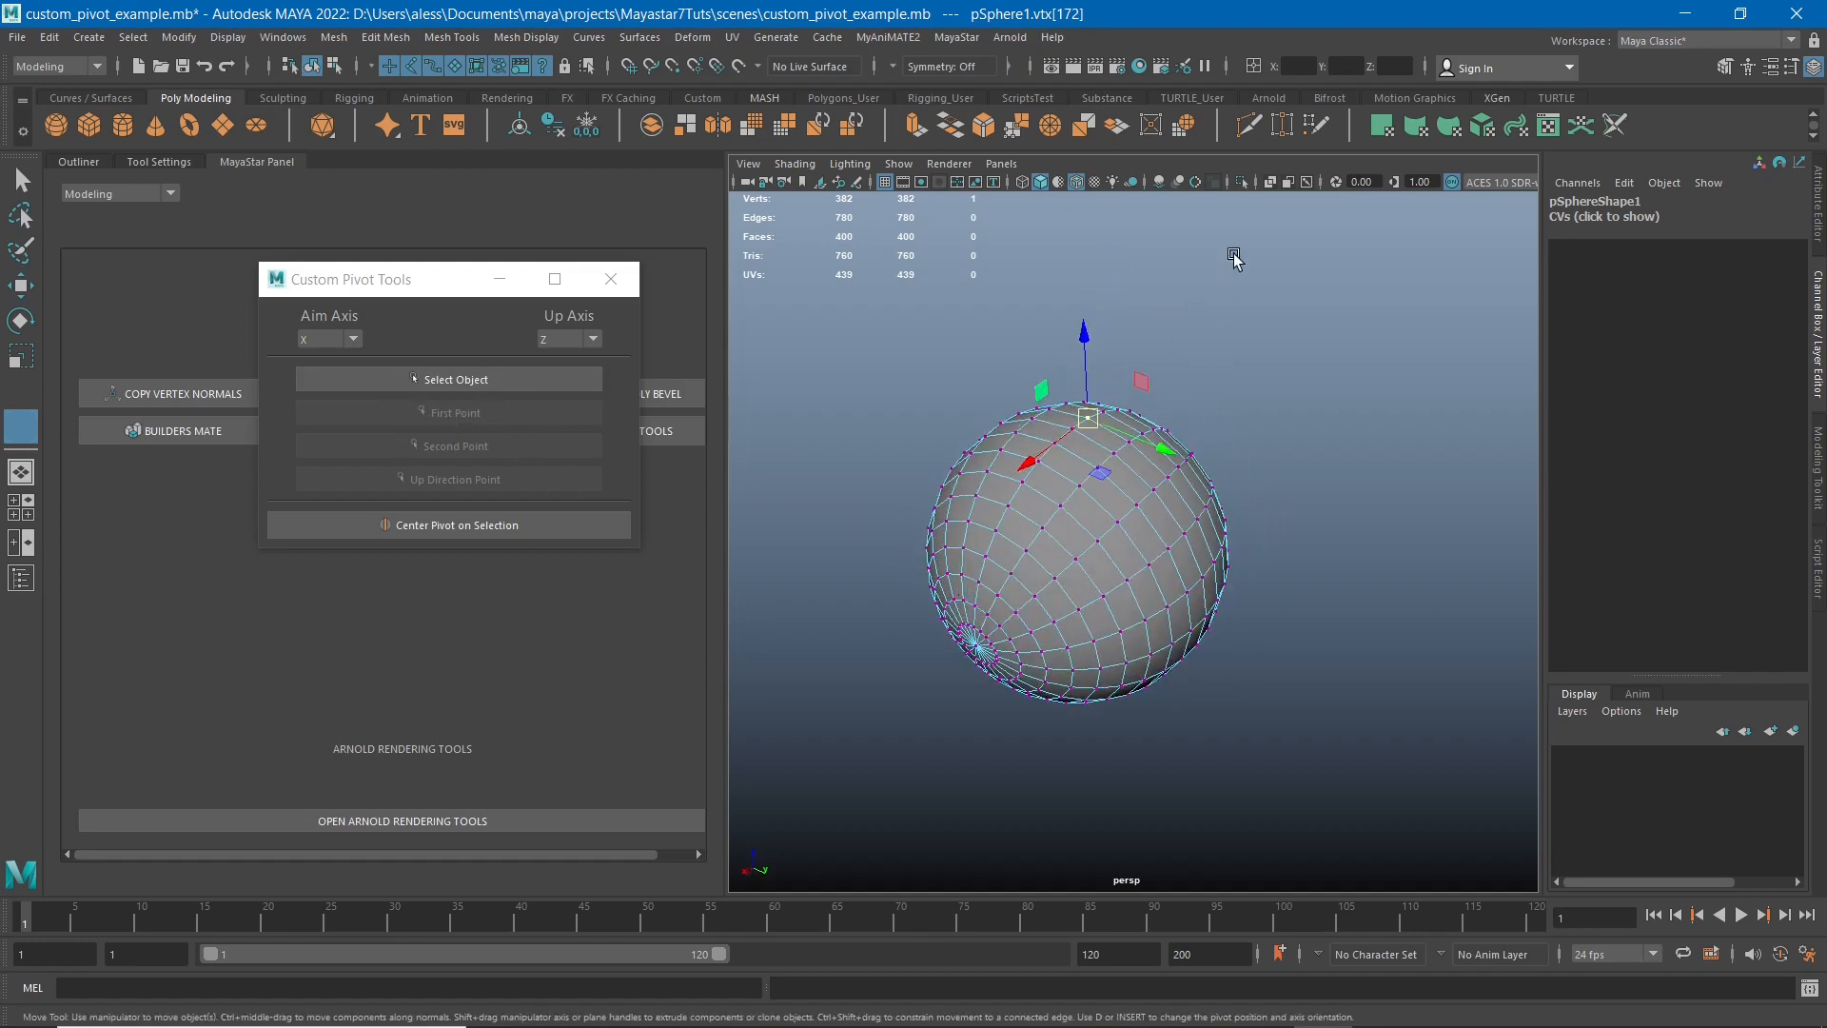
- Open the UV Editor and examine where the selected vertex lies in the sphere's UV layout
click(1546, 126)
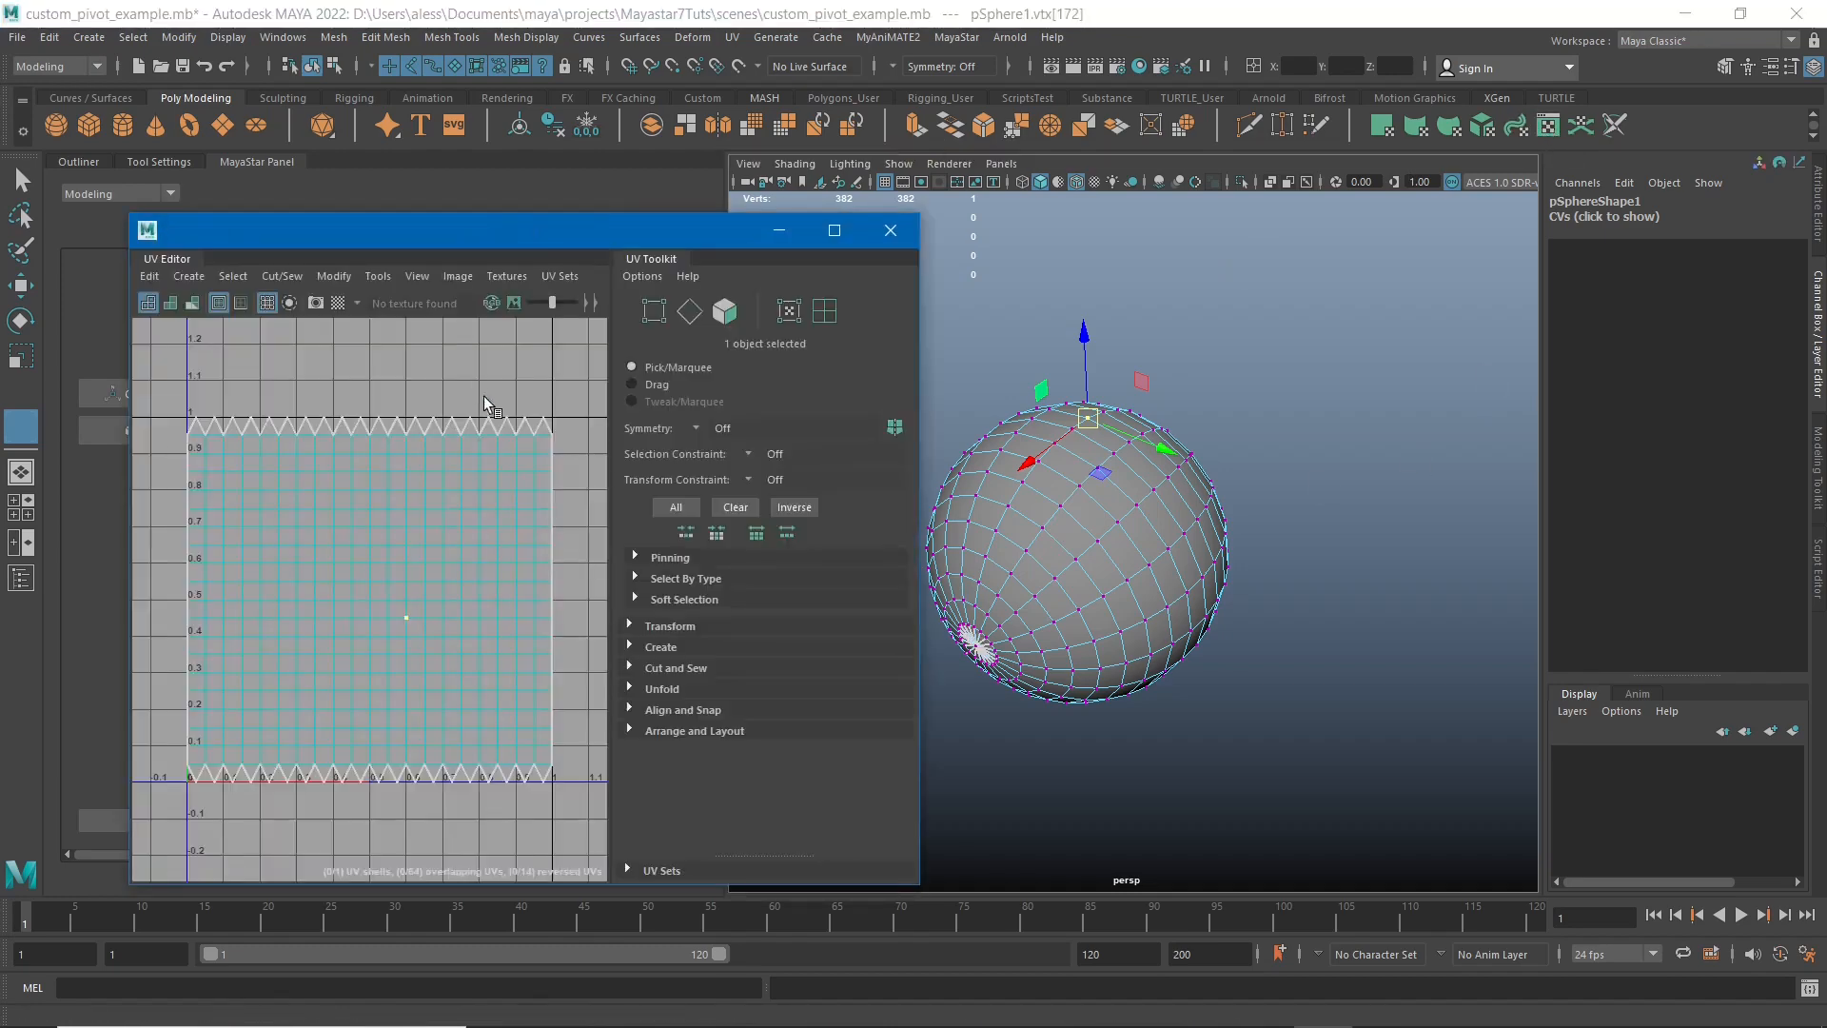
scroll(398, 630, up, 2)
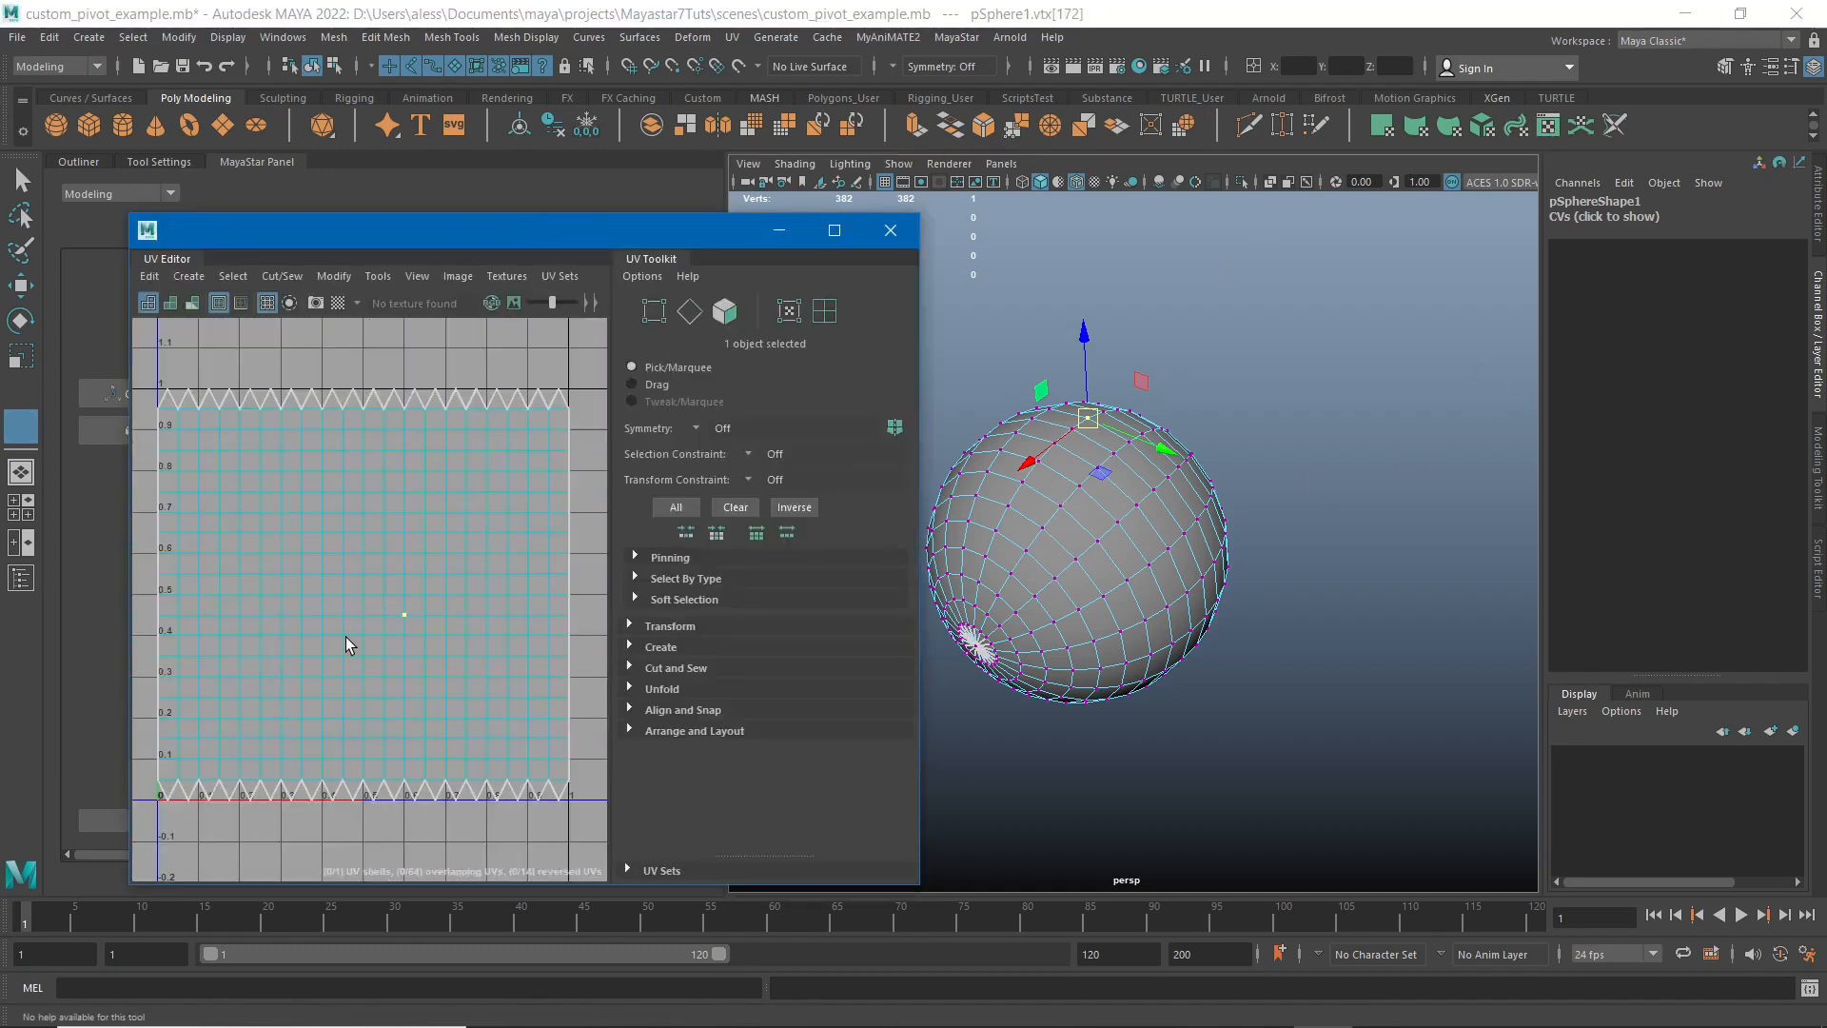
alt+middle_drag(339, 632, 392, 635)
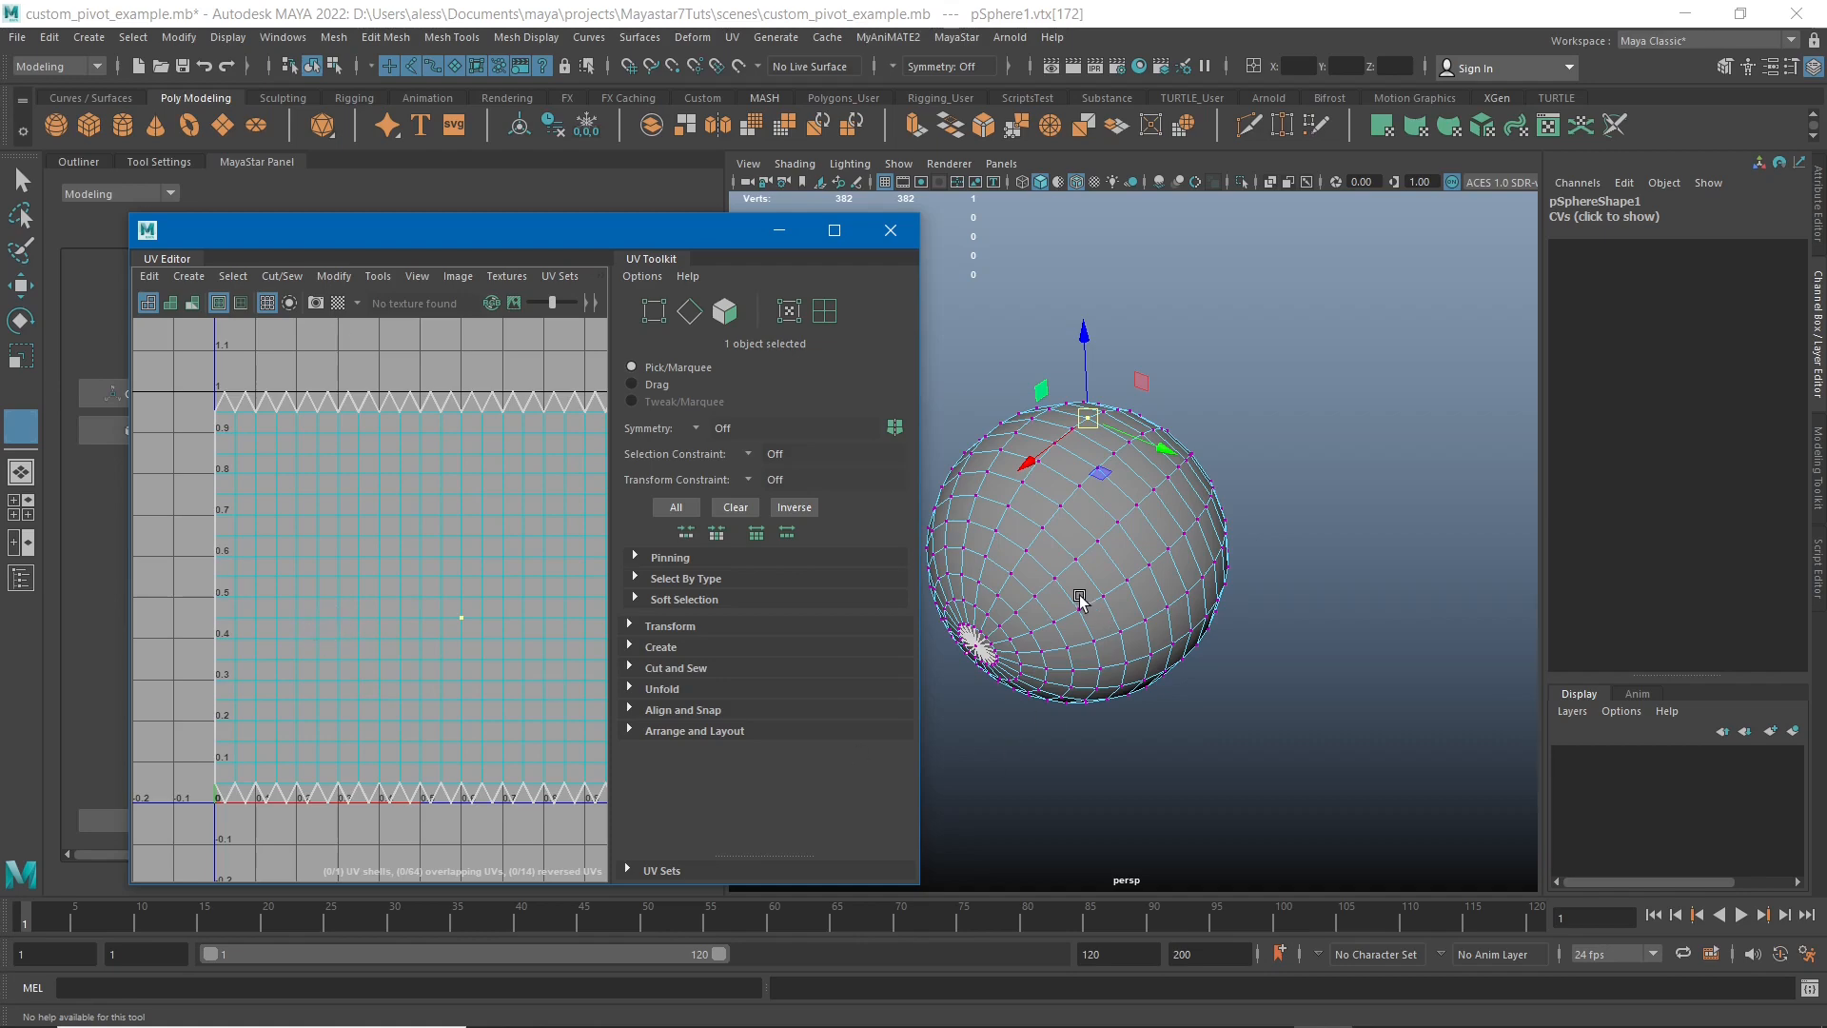
- Return the sphere to object mode and move the UV Editor clear of the Custom Pivot Tools window
alt+middle_drag(1076, 599, 1142, 587)
alt+drag(1142, 587, 1126, 534)
right_drag(1145, 473, 1227, 439)
drag(631, 242, 607, 397)
alt+middle_drag(488, 769, 415, 769)
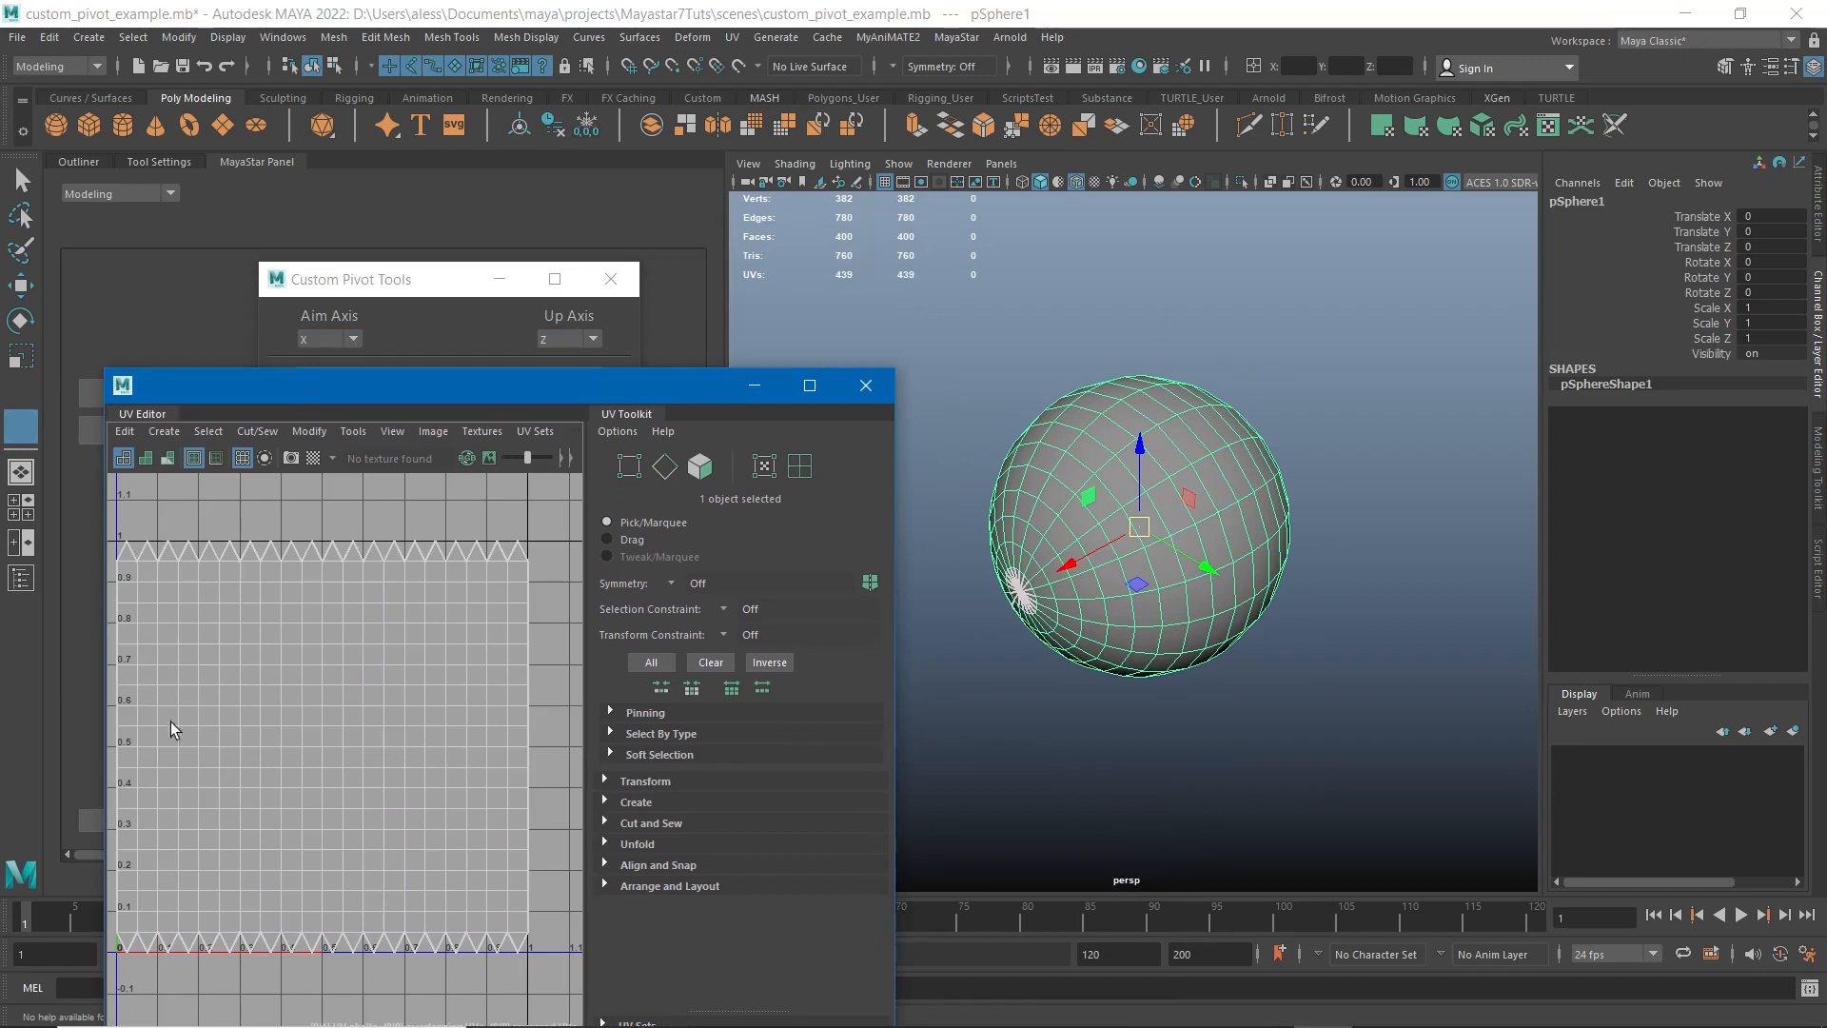
alt+middle_drag(966, 601, 991, 601)
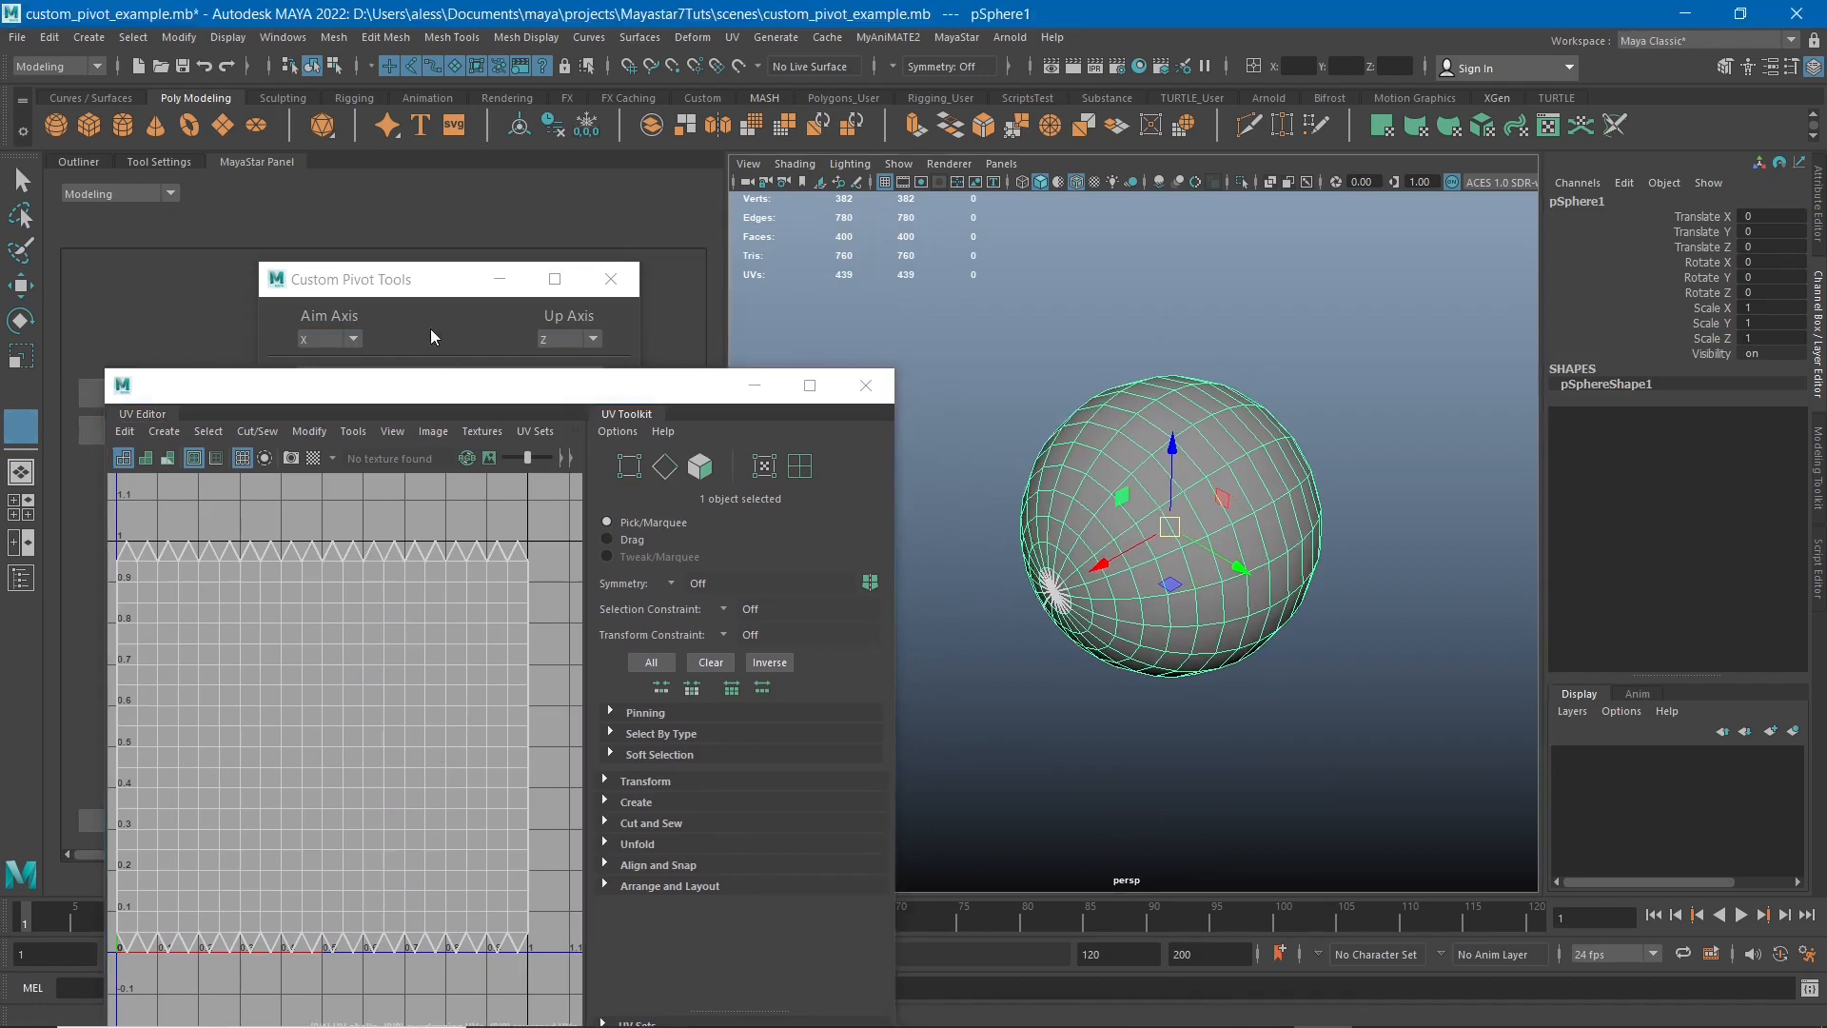
- Start a pivot reorientation on the sphere and register one pole vertex as the negative-direction first point
click(437, 289)
click(430, 382)
alt+drag(1211, 540, 1017, 514)
click(1115, 545)
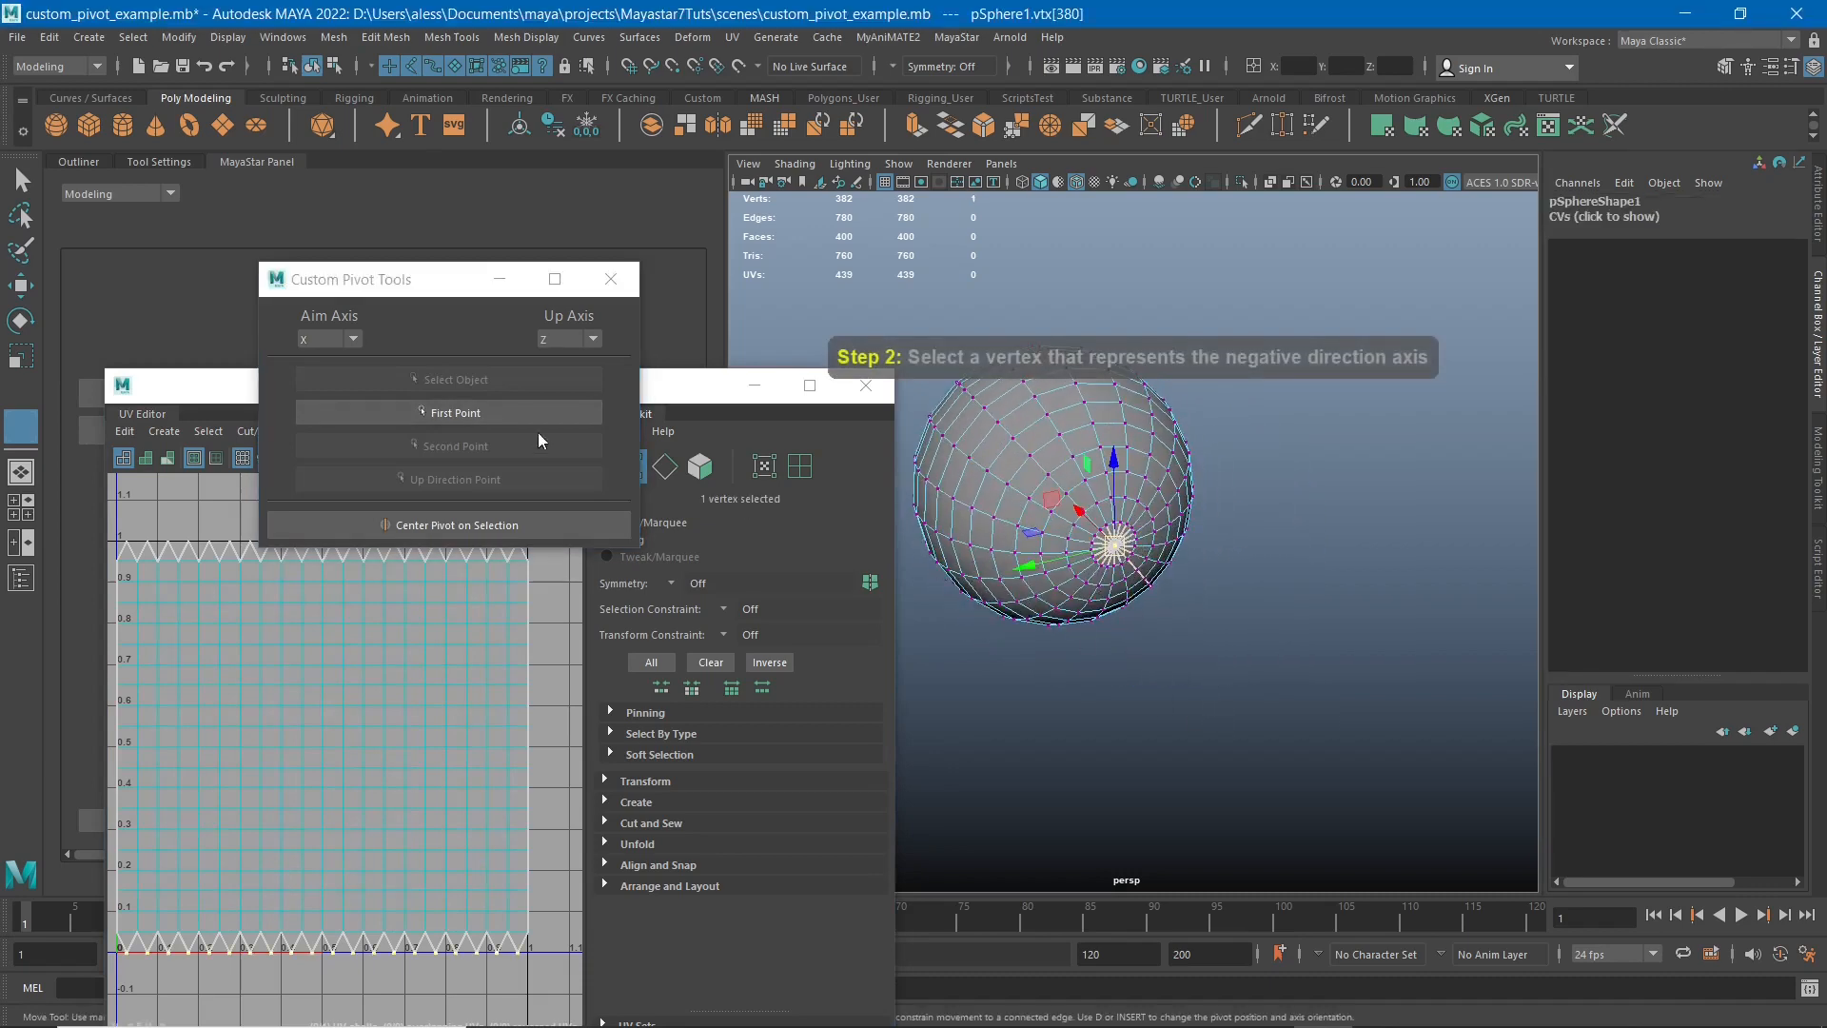
click(422, 418)
- Register the sphere's opposite pole vertex as the positive-direction second point
alt+drag(1004, 677, 1362, 666)
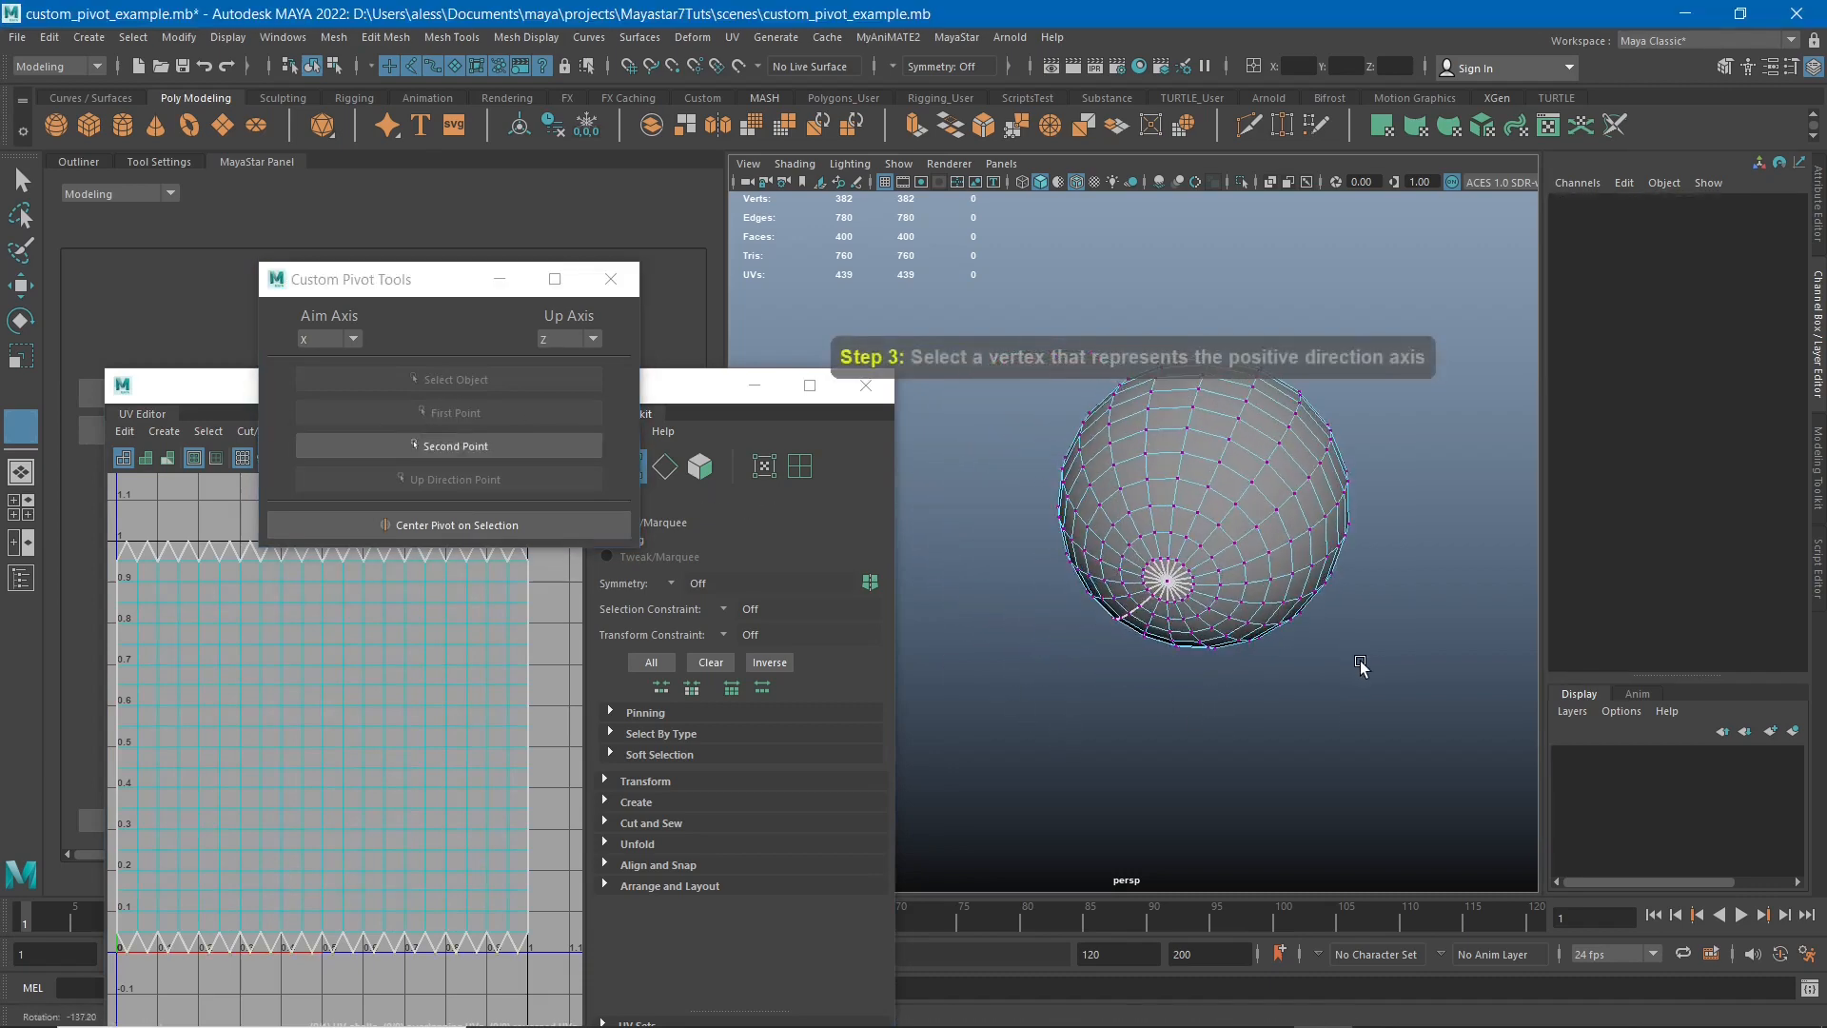
click(1168, 583)
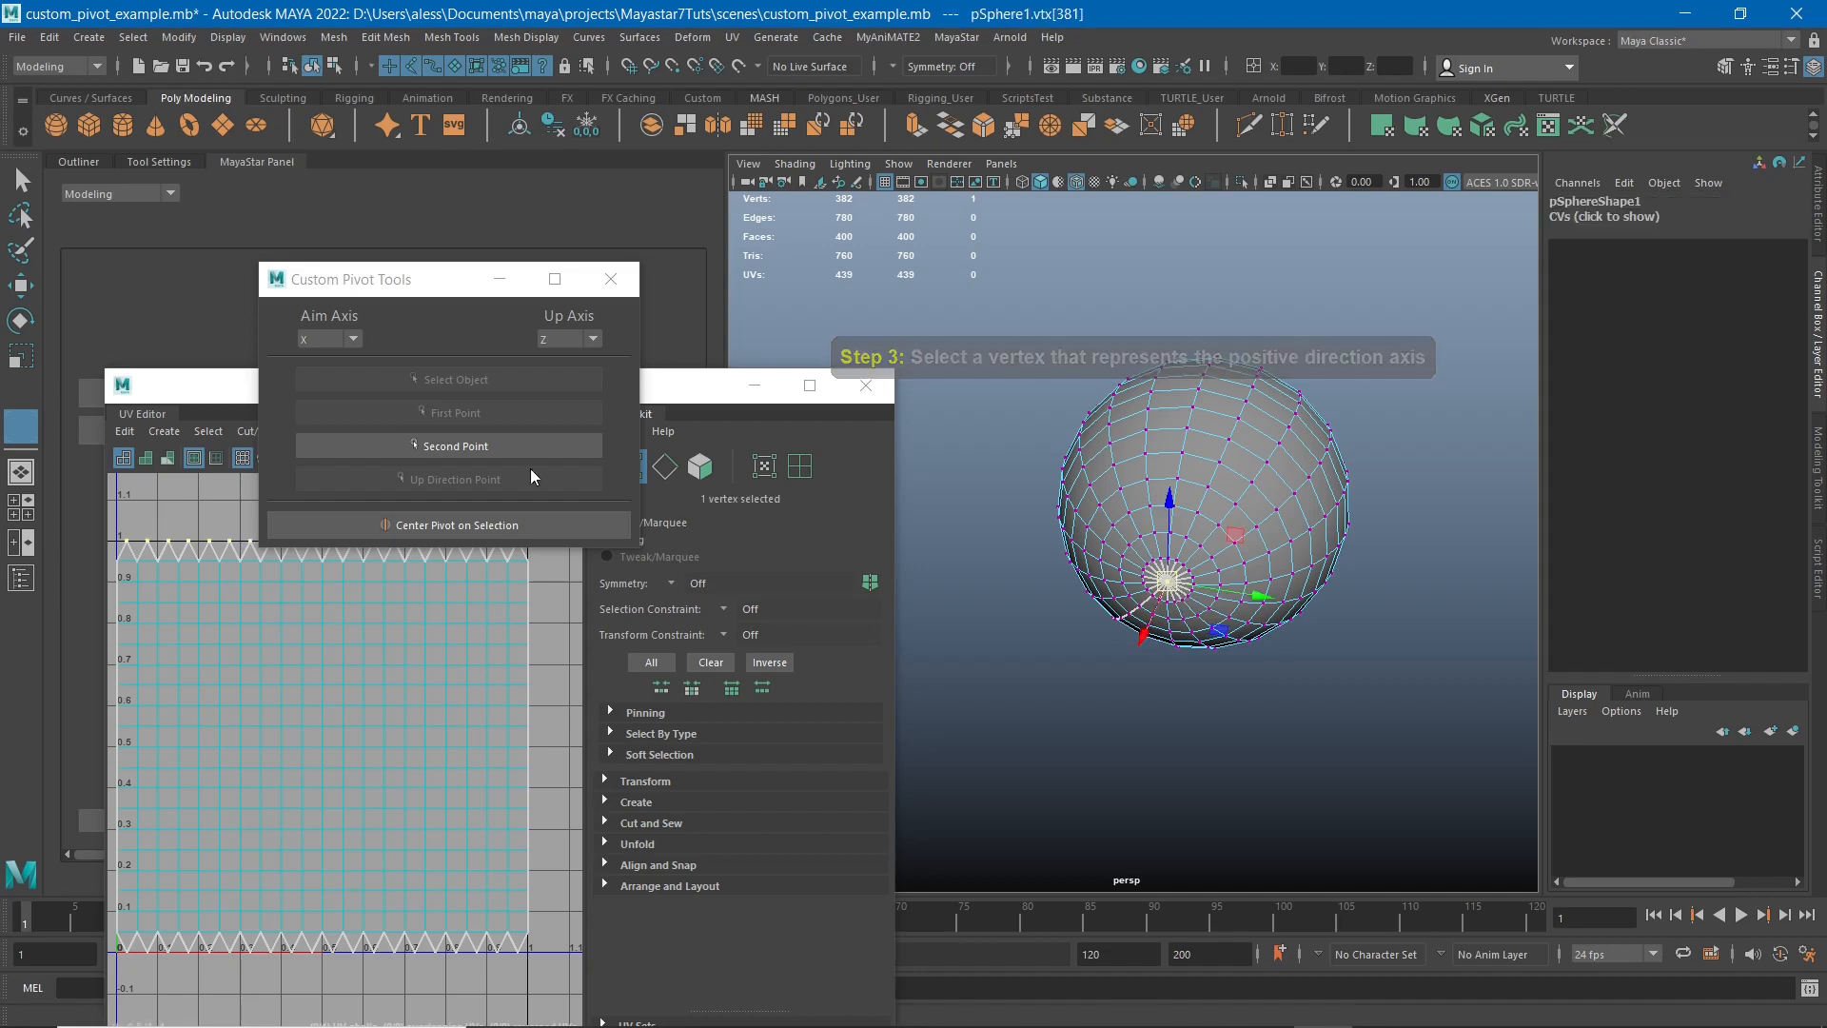
click(448, 446)
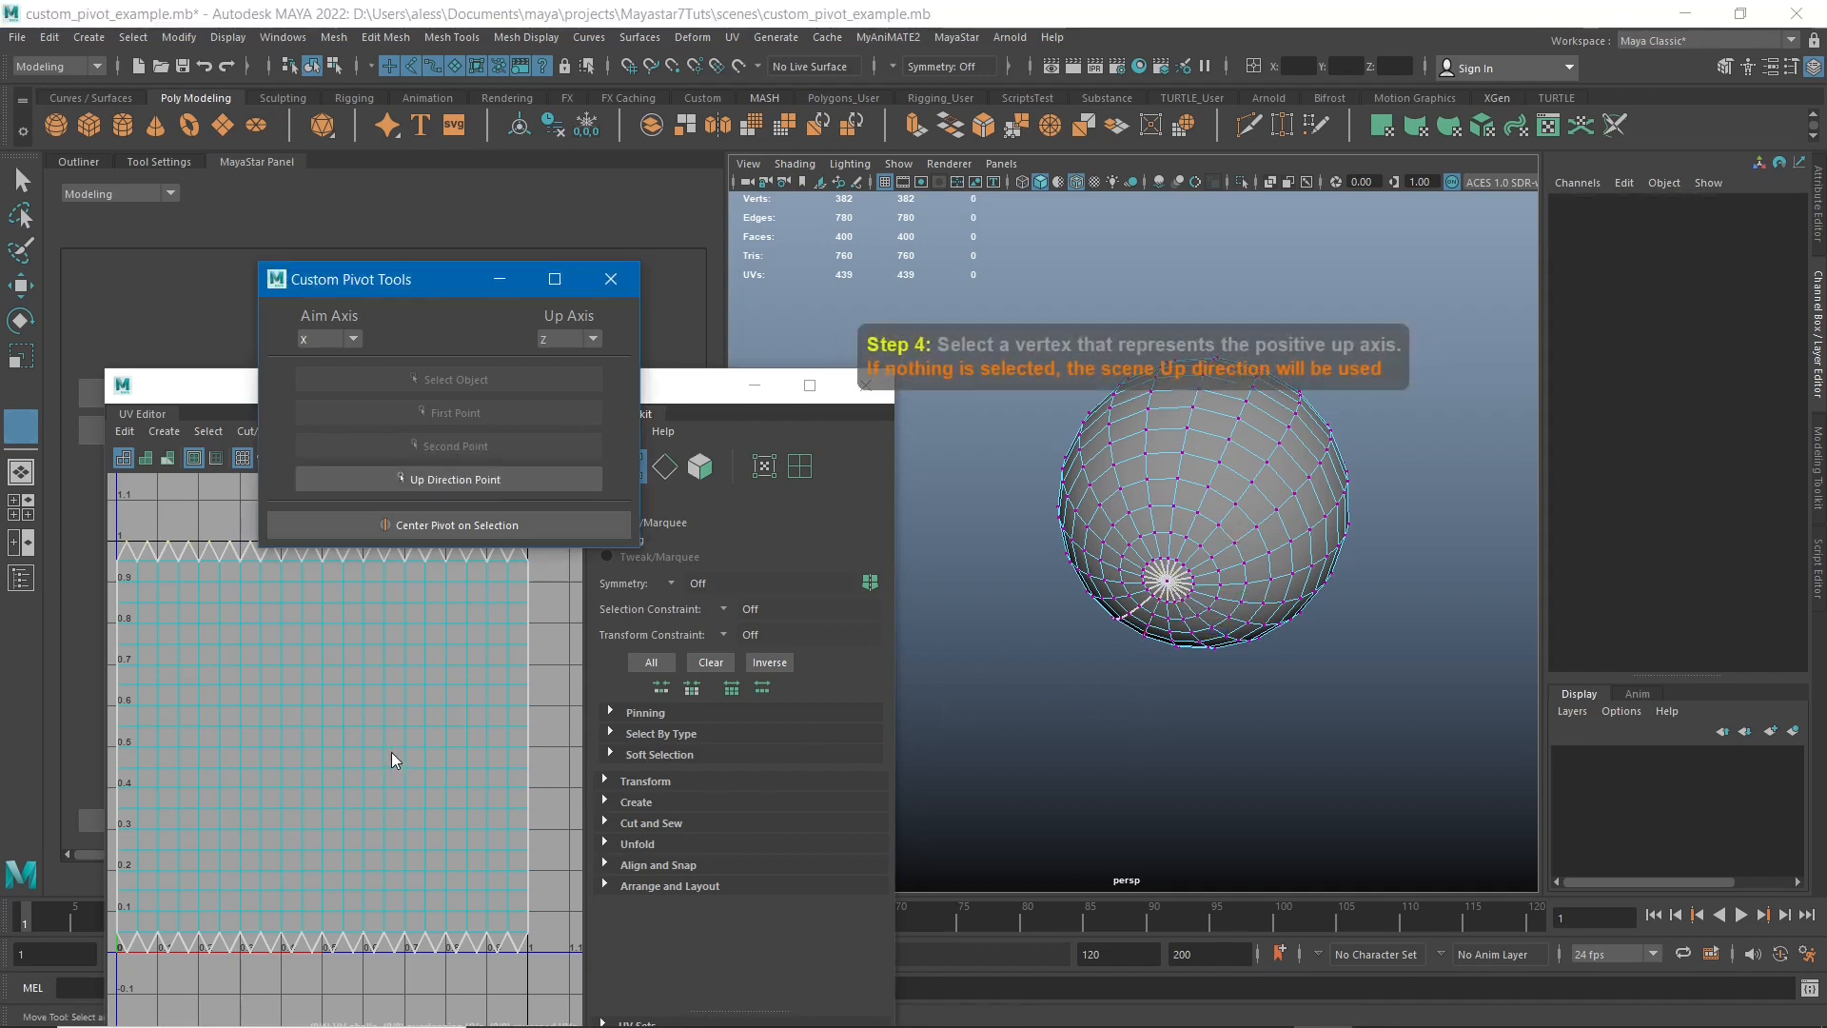
- Examine the sphere's UV layout in edge mode with a horizontal edge loop selected, and switch to UV mode
alt+middle_drag(277, 734, 384, 719)
scroll(335, 745, up, 2)
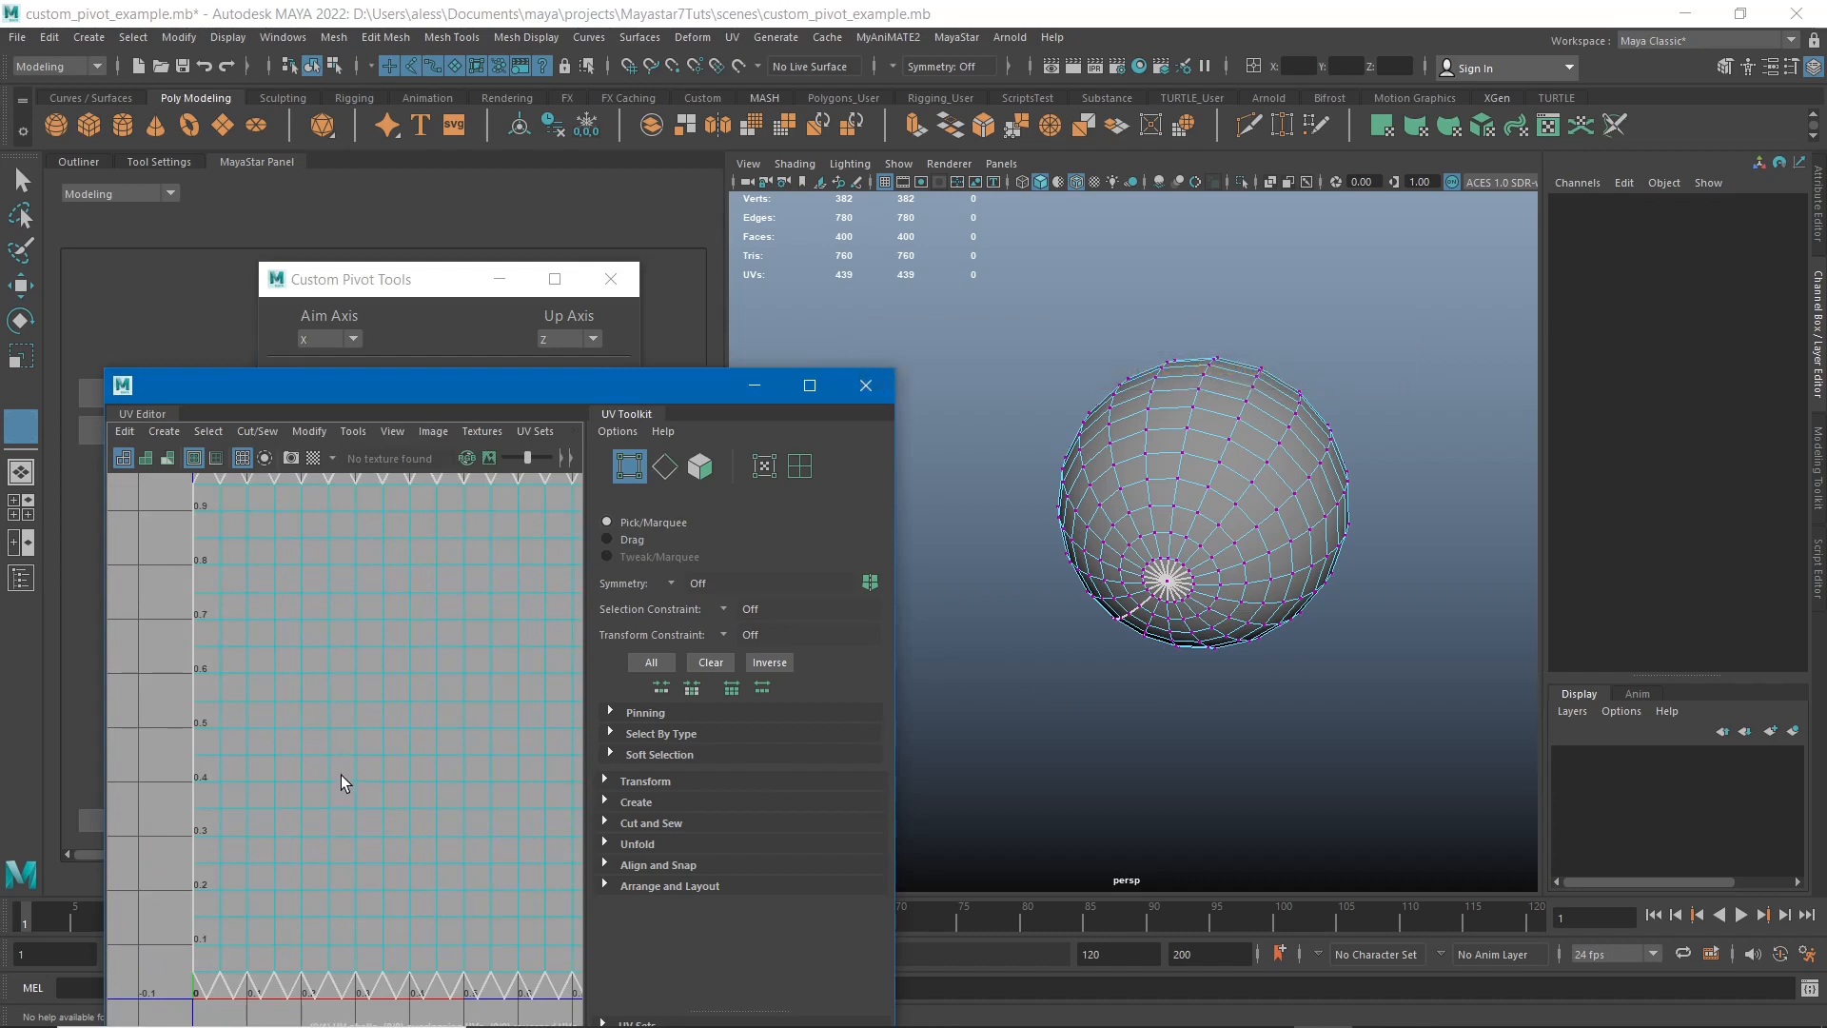
right_drag(307, 734, 238, 748)
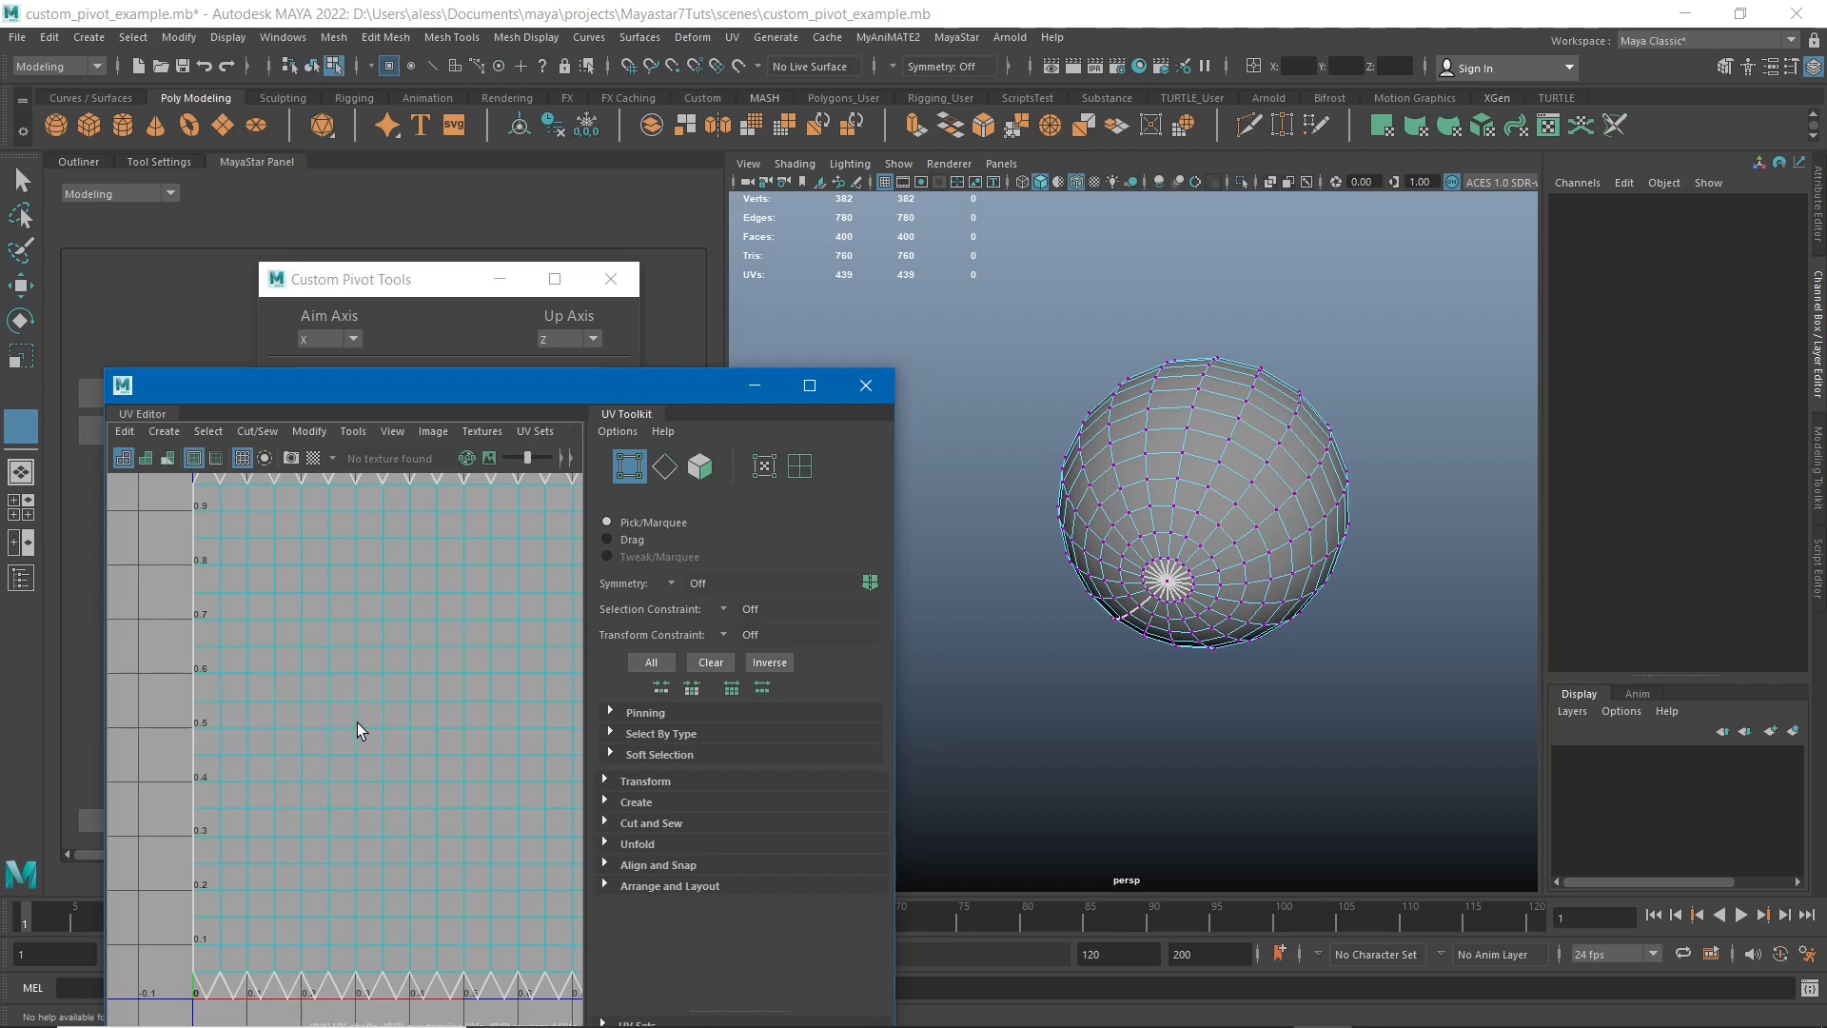
right_drag(402, 735, 352, 735)
alt+right_drag(427, 757, 277, 663)
alt+middle_drag(277, 663, 198, 672)
right_drag(312, 681, 314, 636)
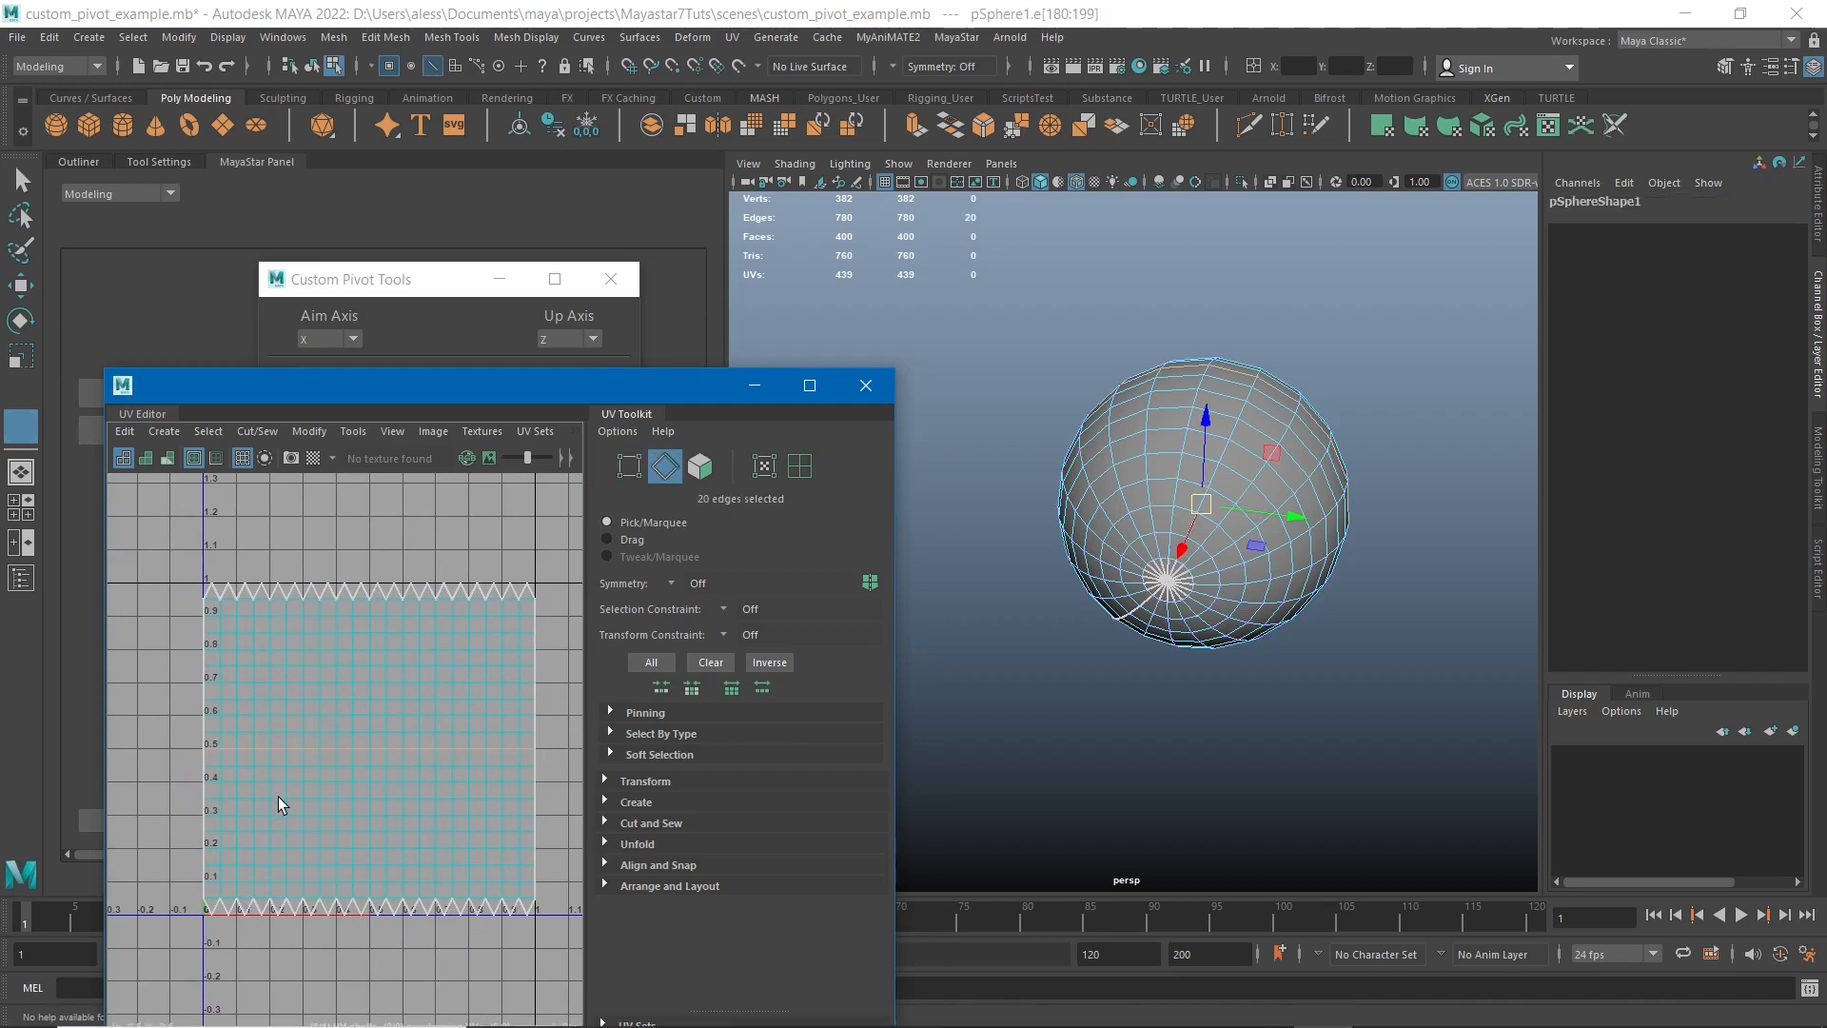
right_drag(343, 705, 215, 706)
right_drag(299, 763, 387, 743)
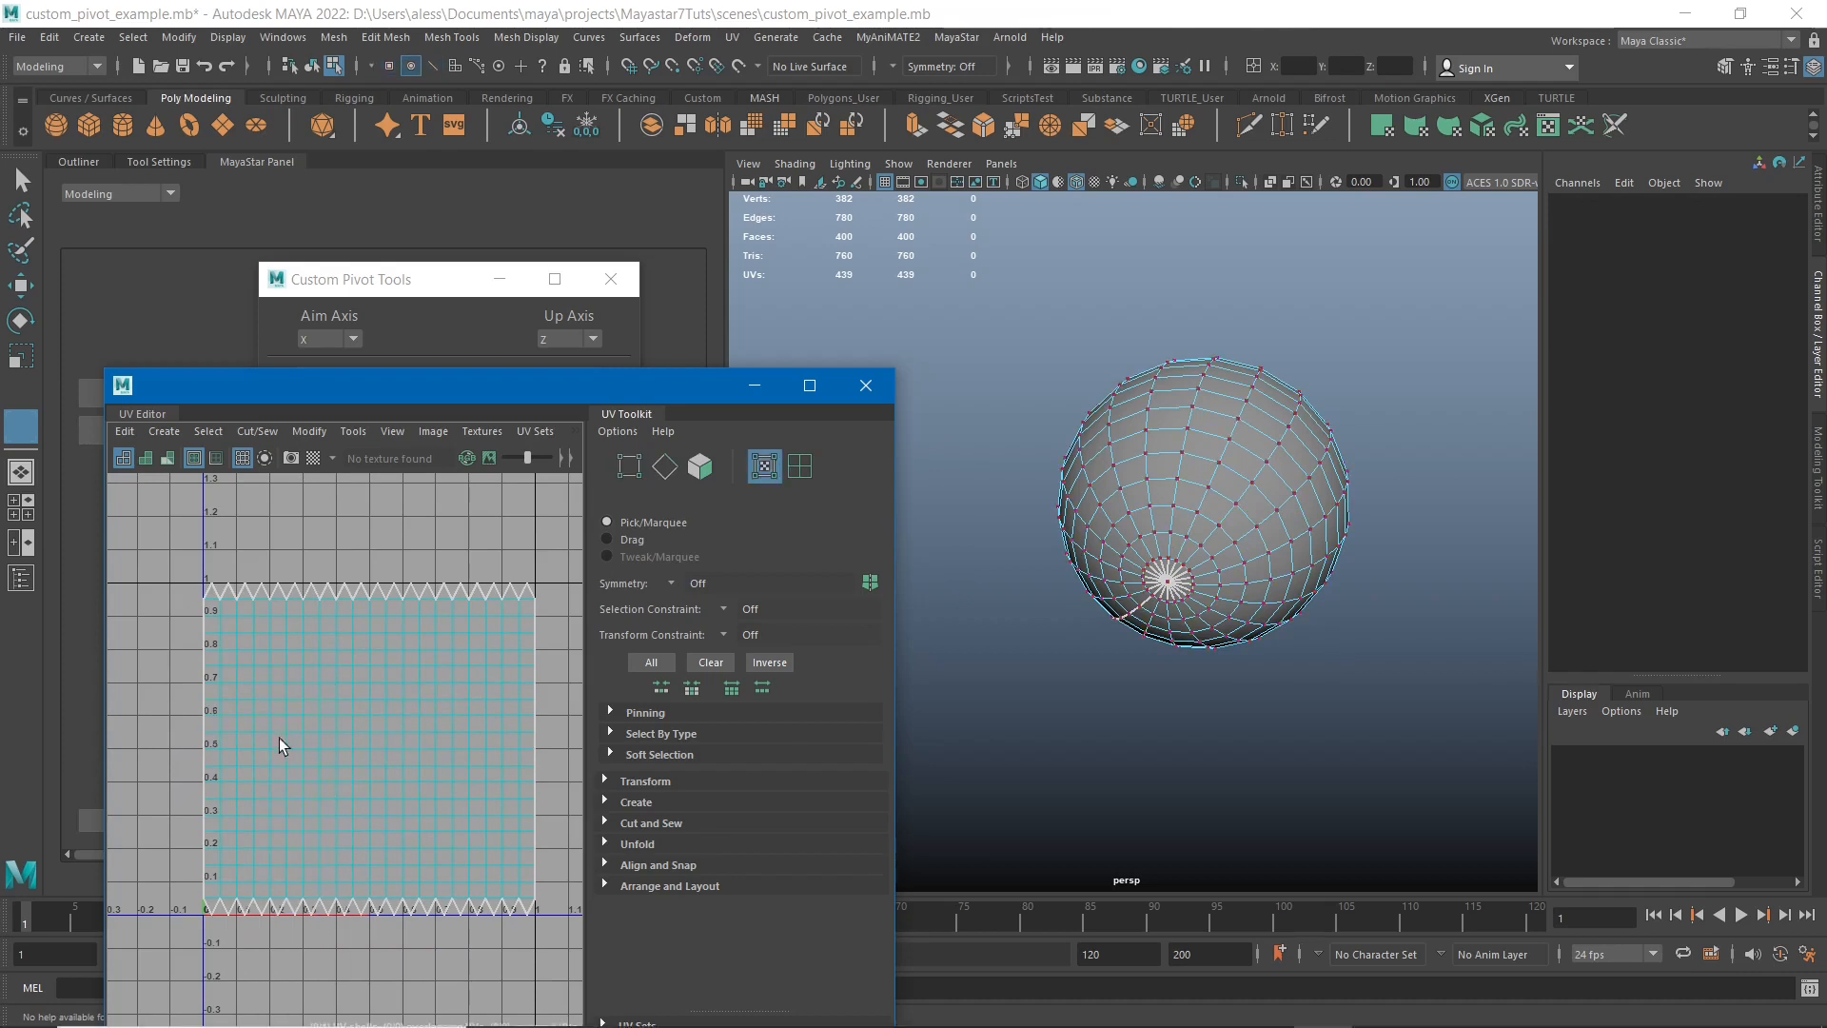
- Pick a UV on the sphere's side to locate it in the UV layout, and return to vertex mode
alt+right_drag(290, 782, 433, 868)
alt+middle_drag(308, 841, 351, 830)
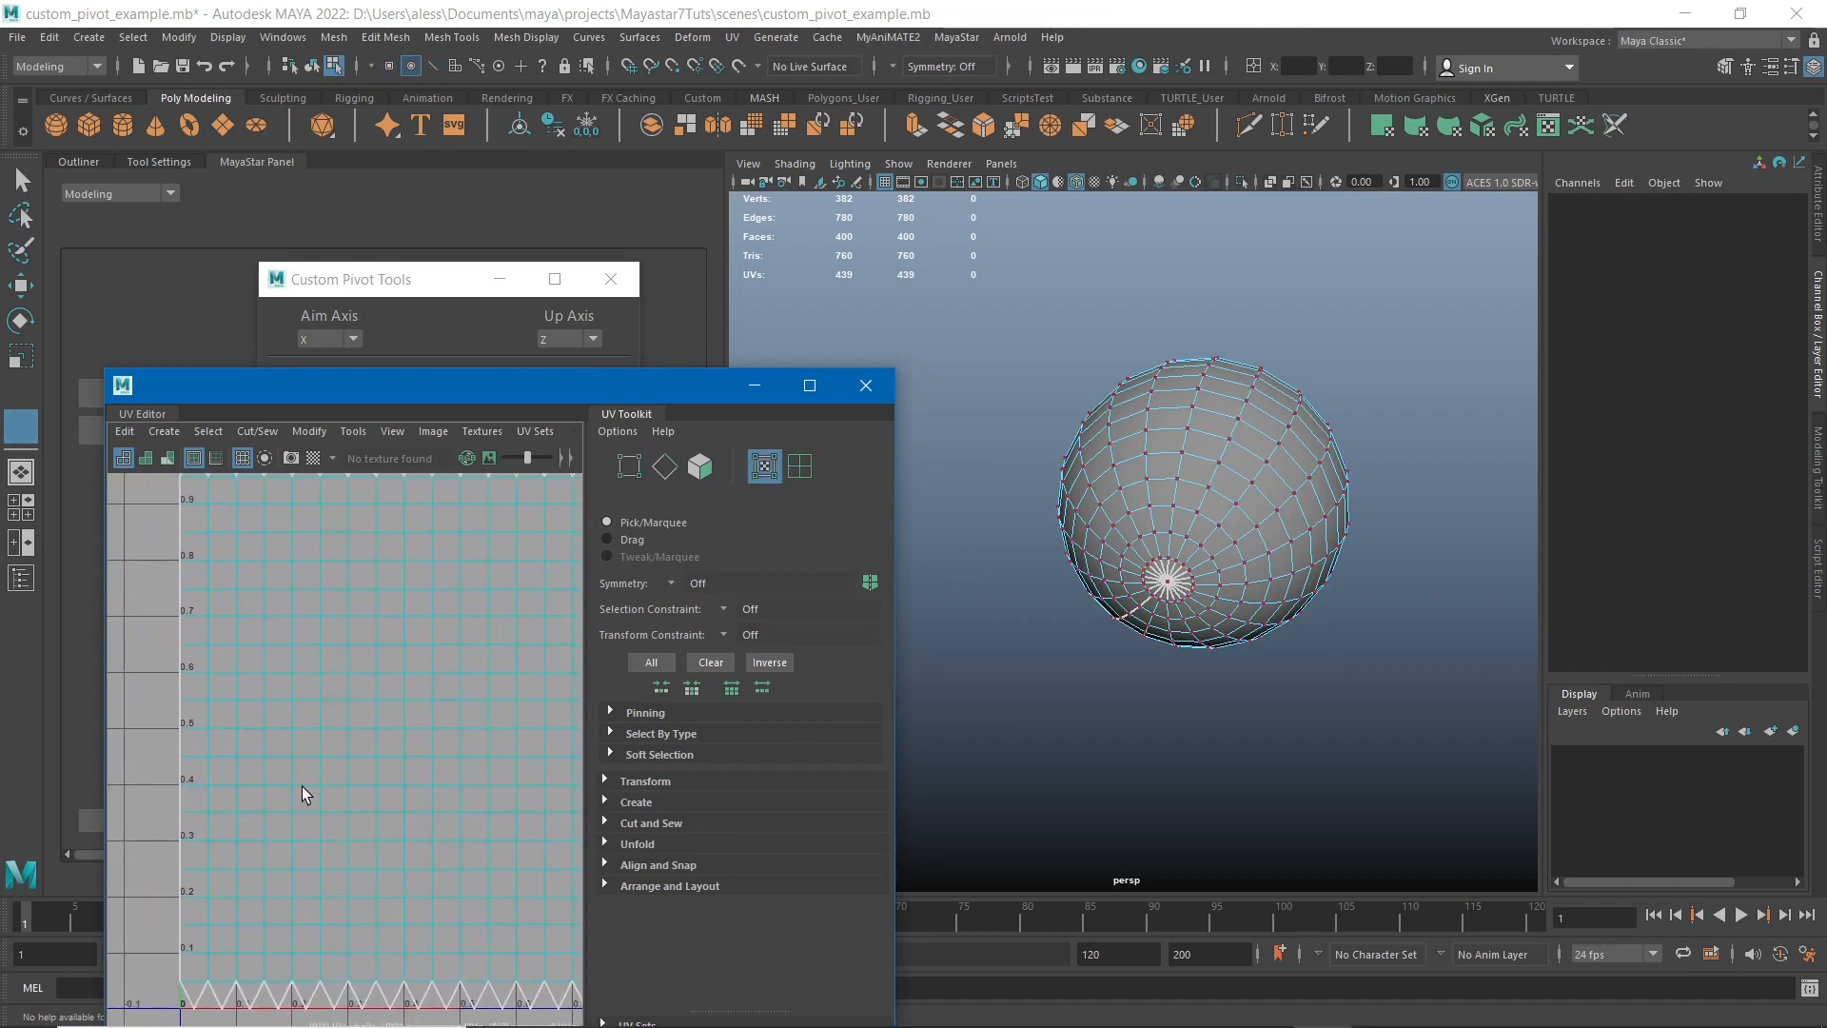
alt+right_drag(300, 786, 400, 777)
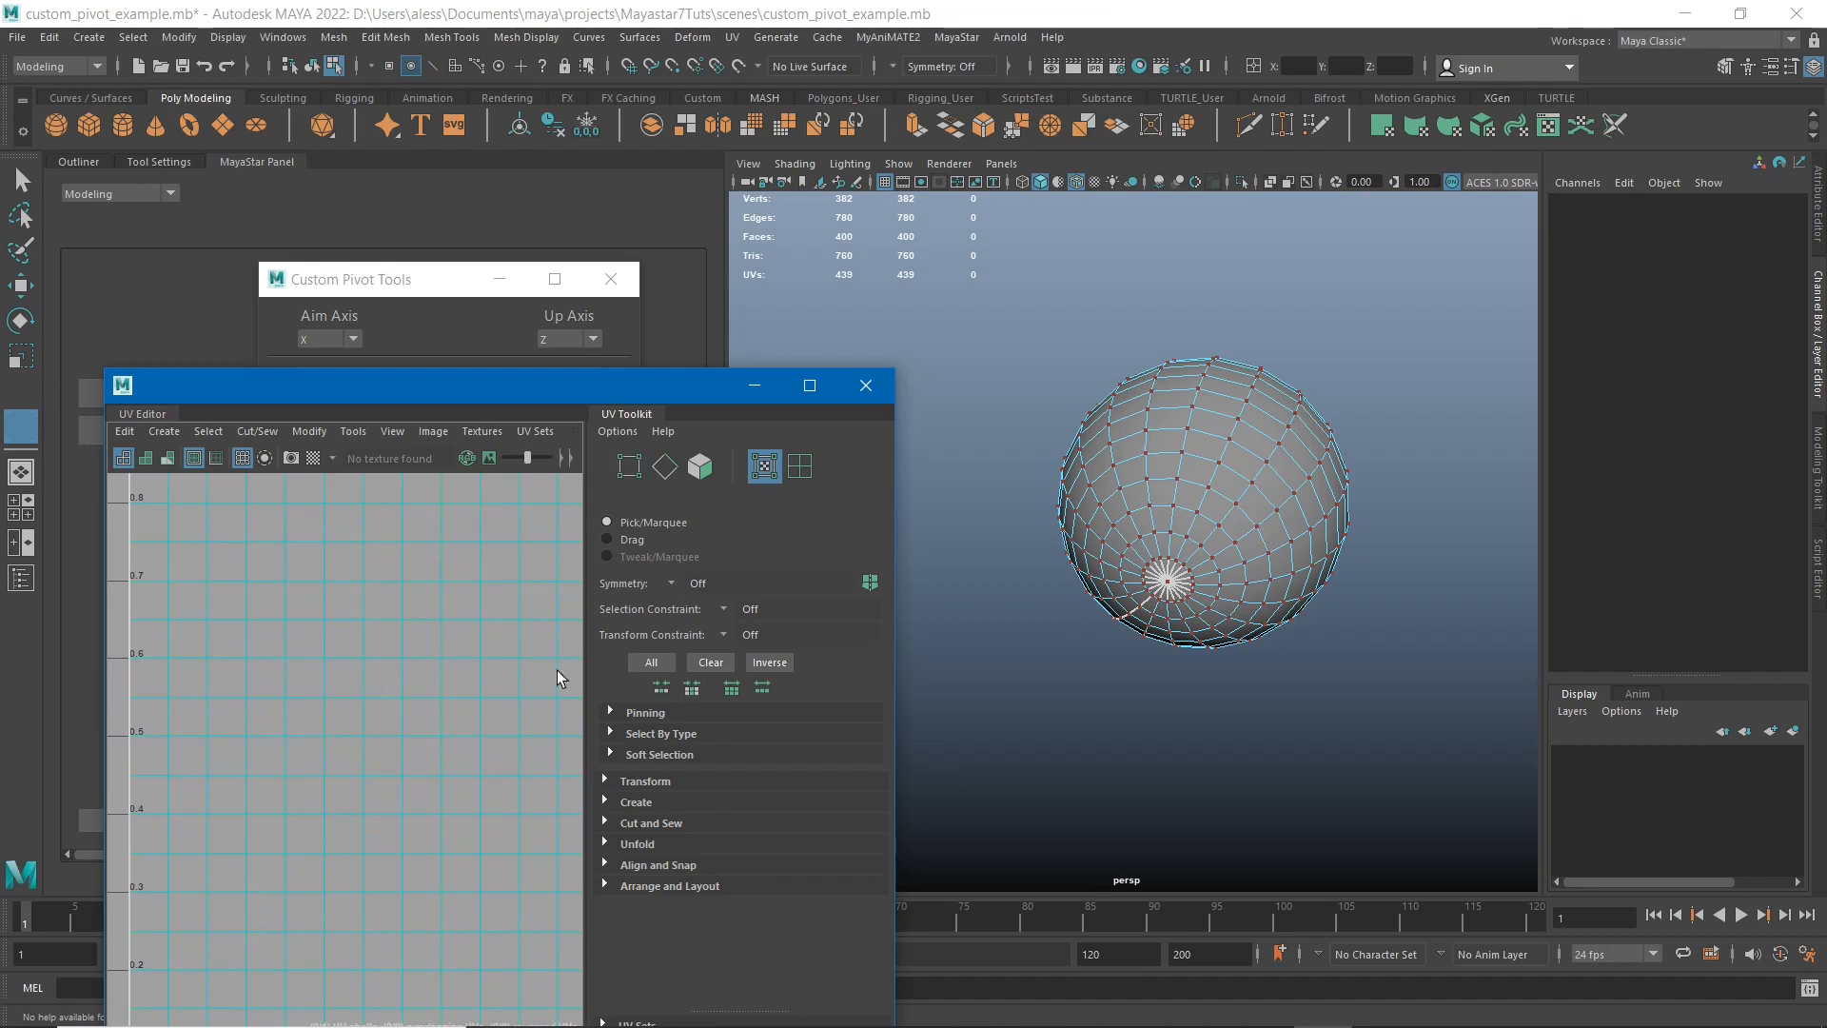
mouse_move(1304, 407)
alt+mouse_down()
mouse_move(1280, 400)
mouse_move(1294, 404)
alt+mouse_up()
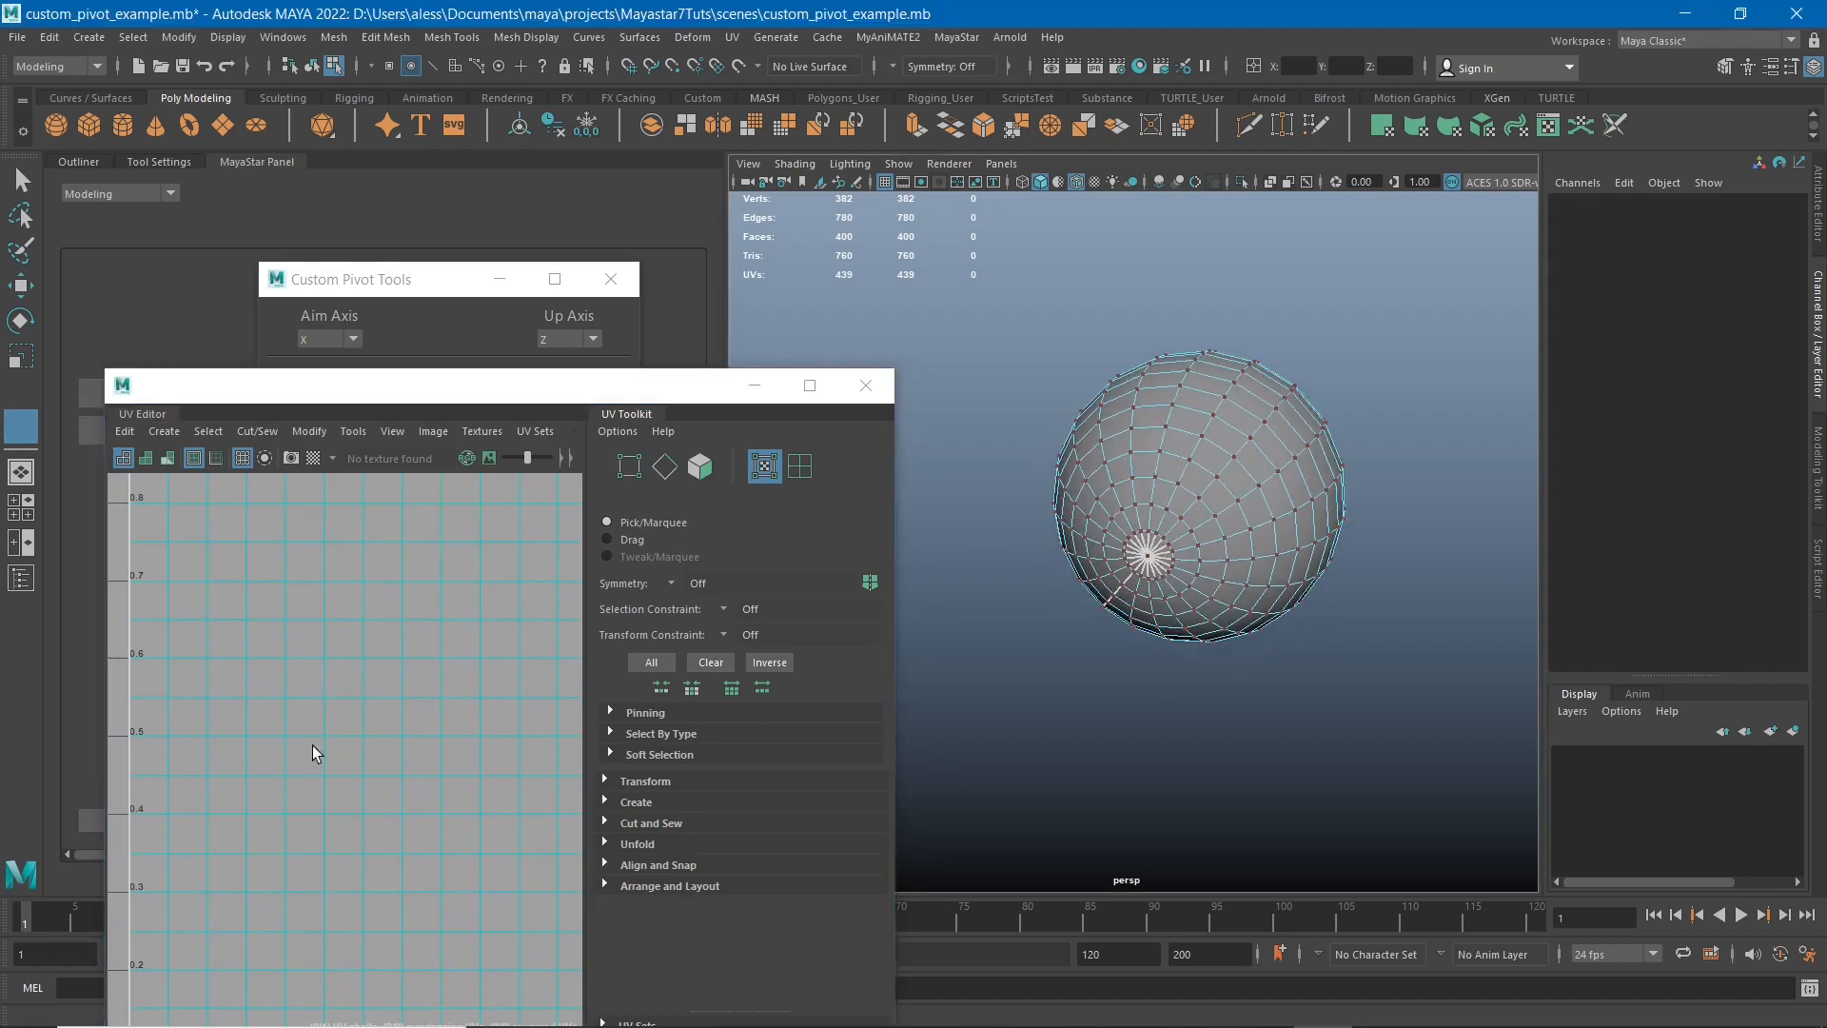
alt+drag(1218, 490, 1168, 469)
scroll(1180, 456, up, 3)
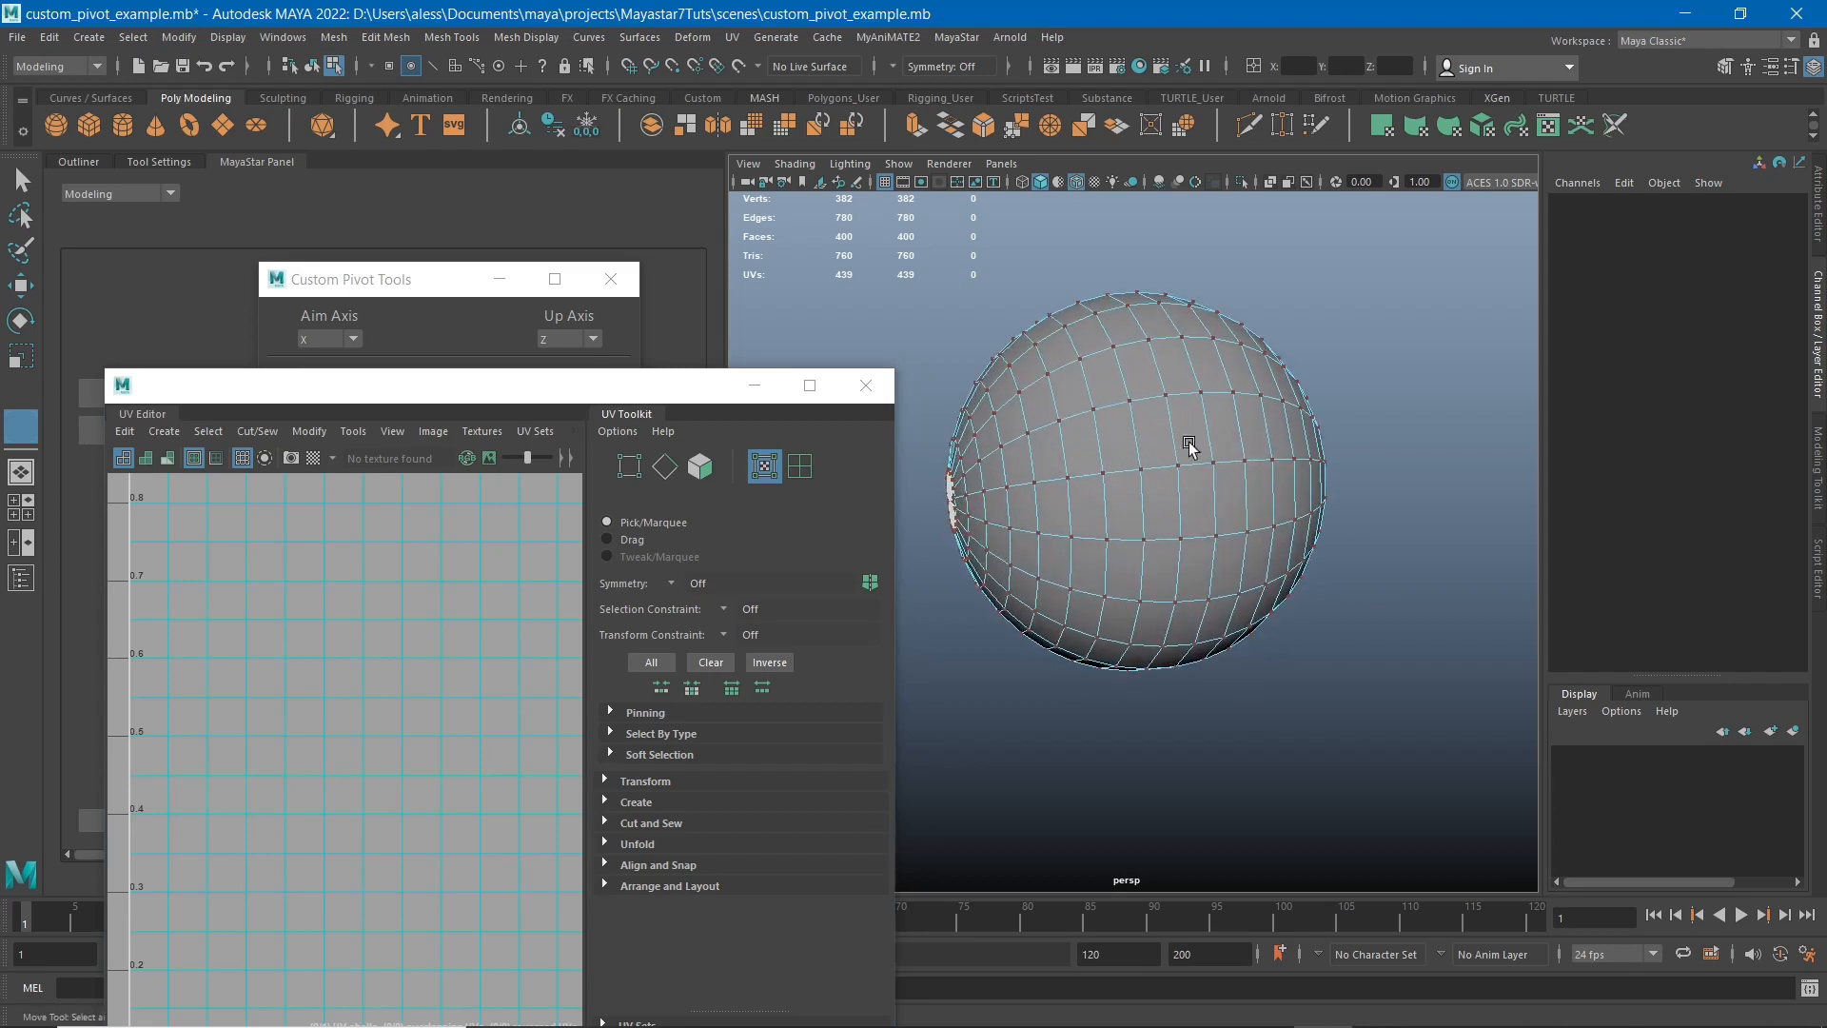
click(1165, 396)
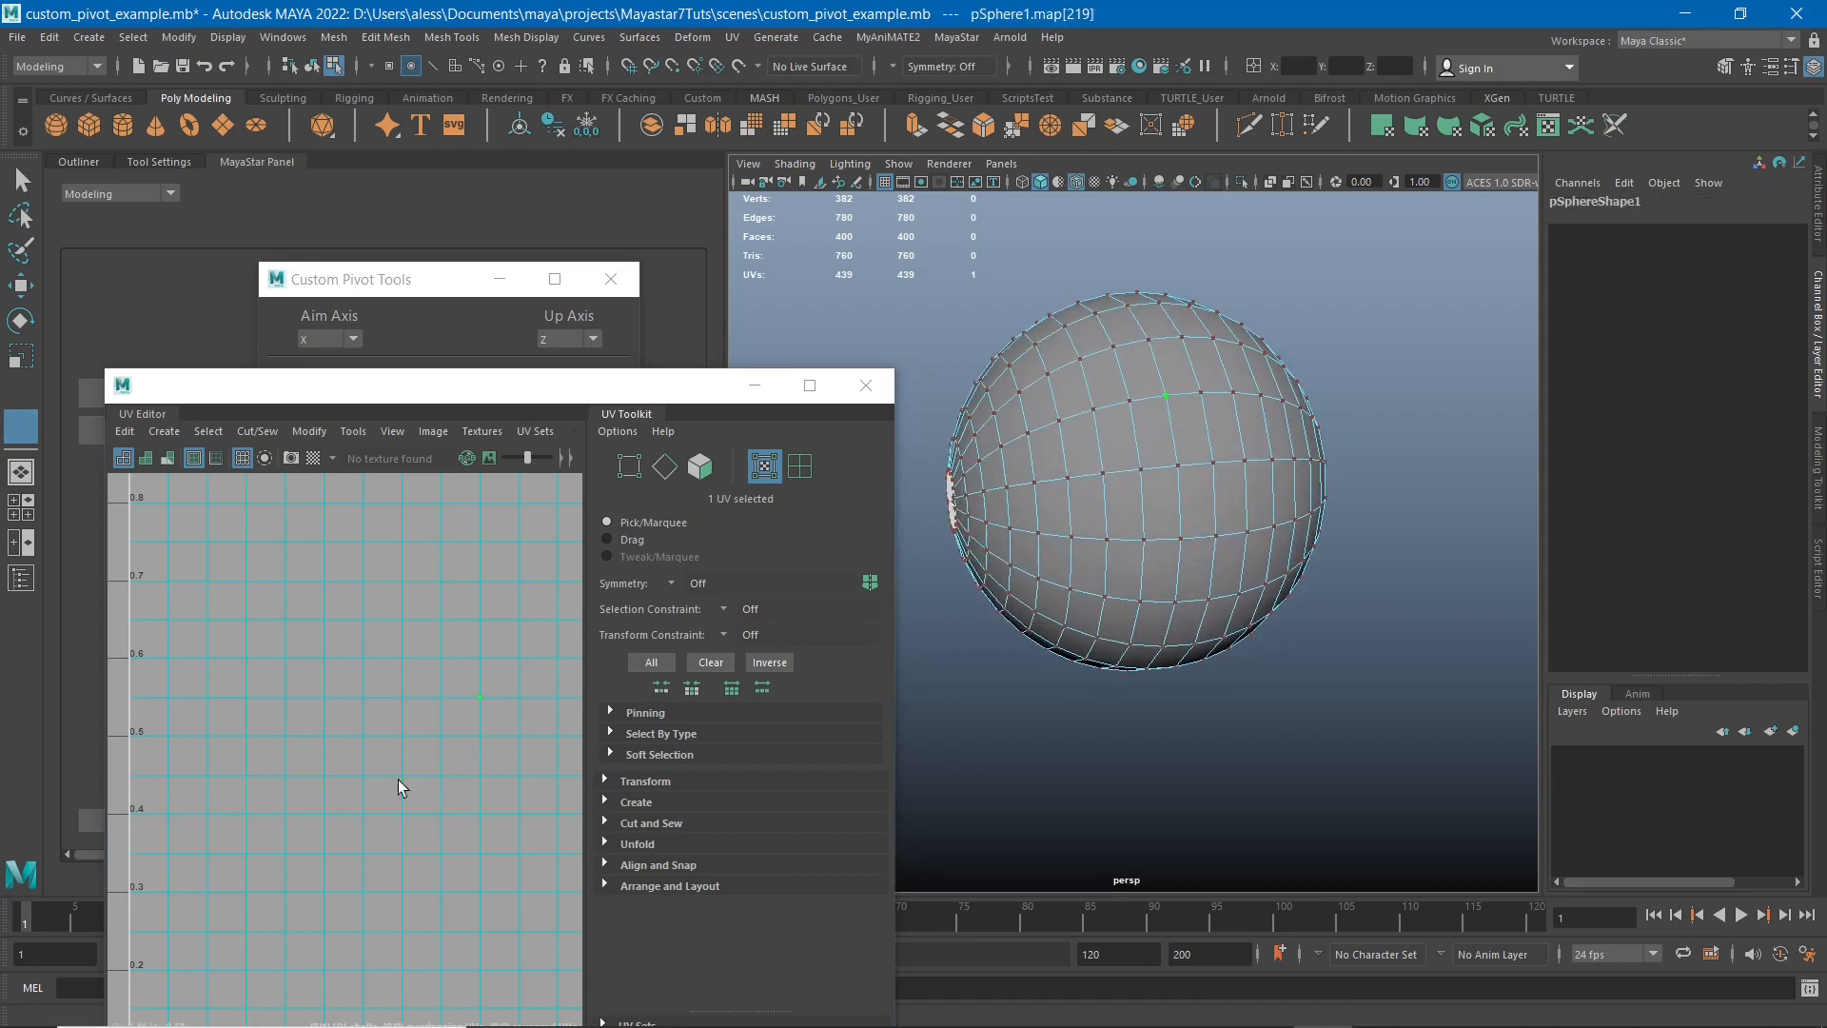
click(369, 757)
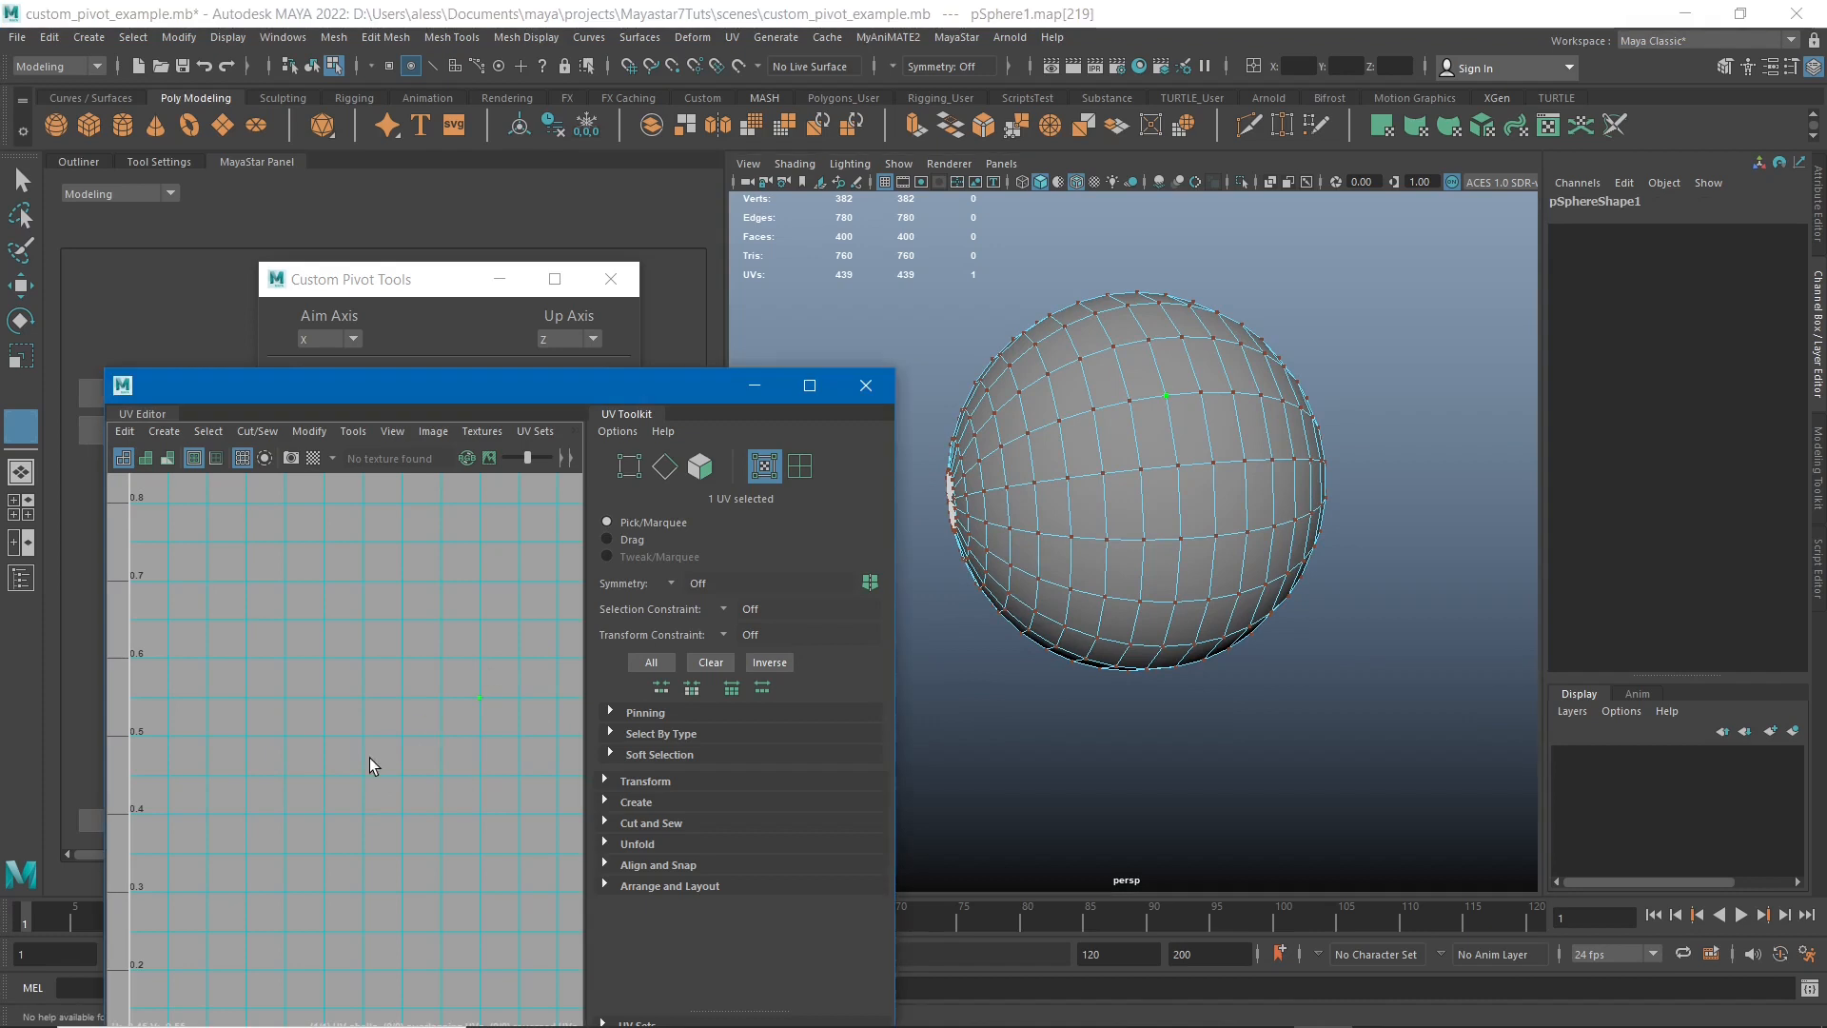
right_drag(372, 666, 271, 644)
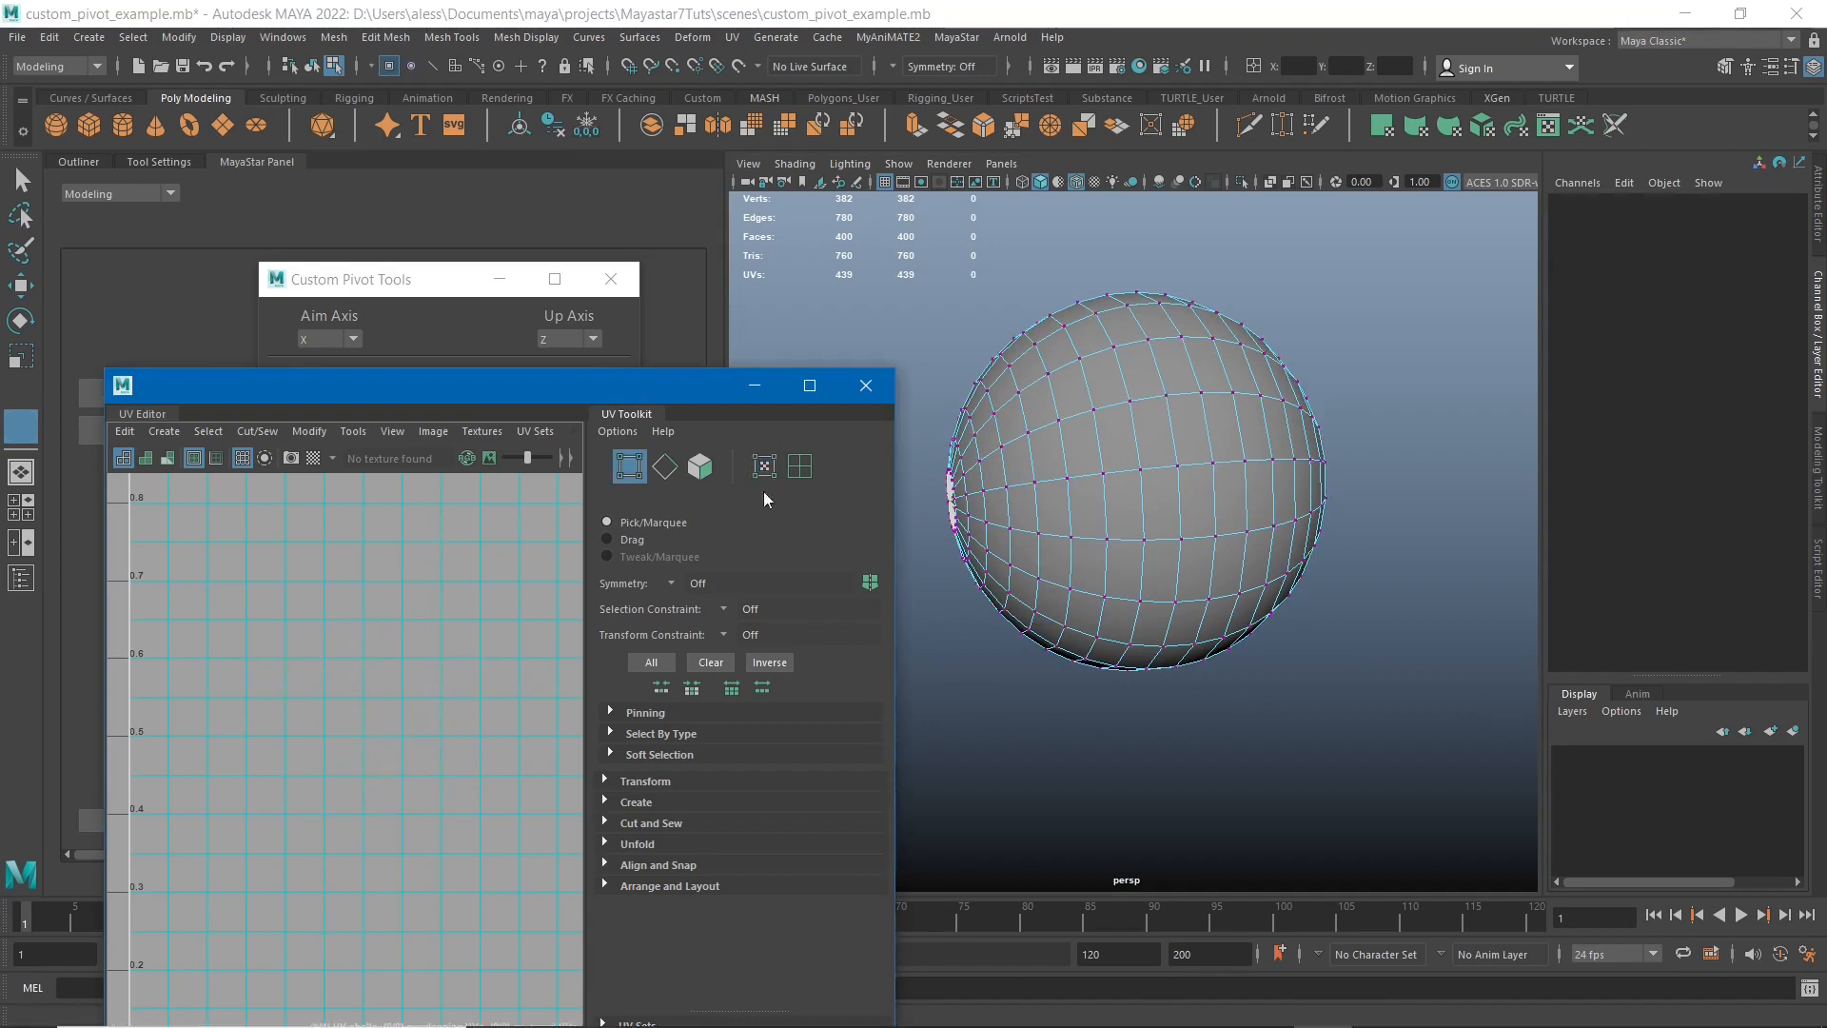
- Pick several vertices on the sphere's side and compare their positions in the UV Editor
alt+drag(1078, 517, 1233, 594)
click(1210, 433)
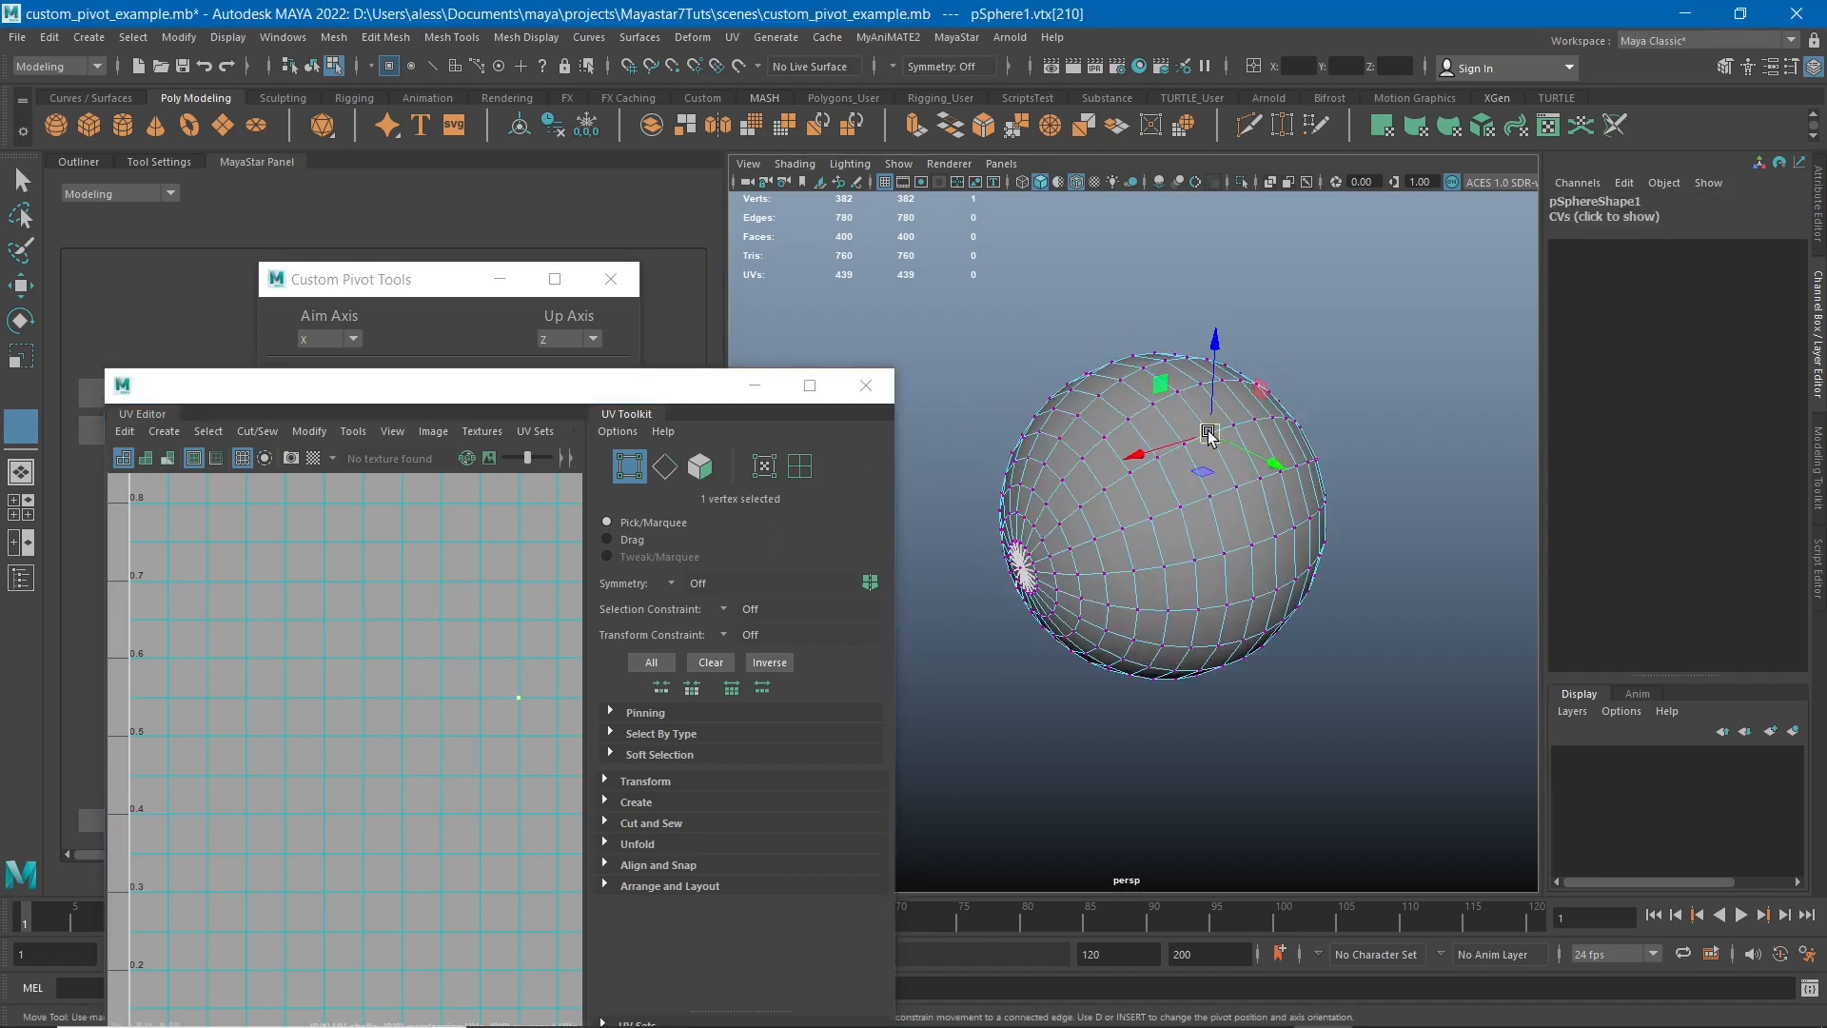
click(1274, 538)
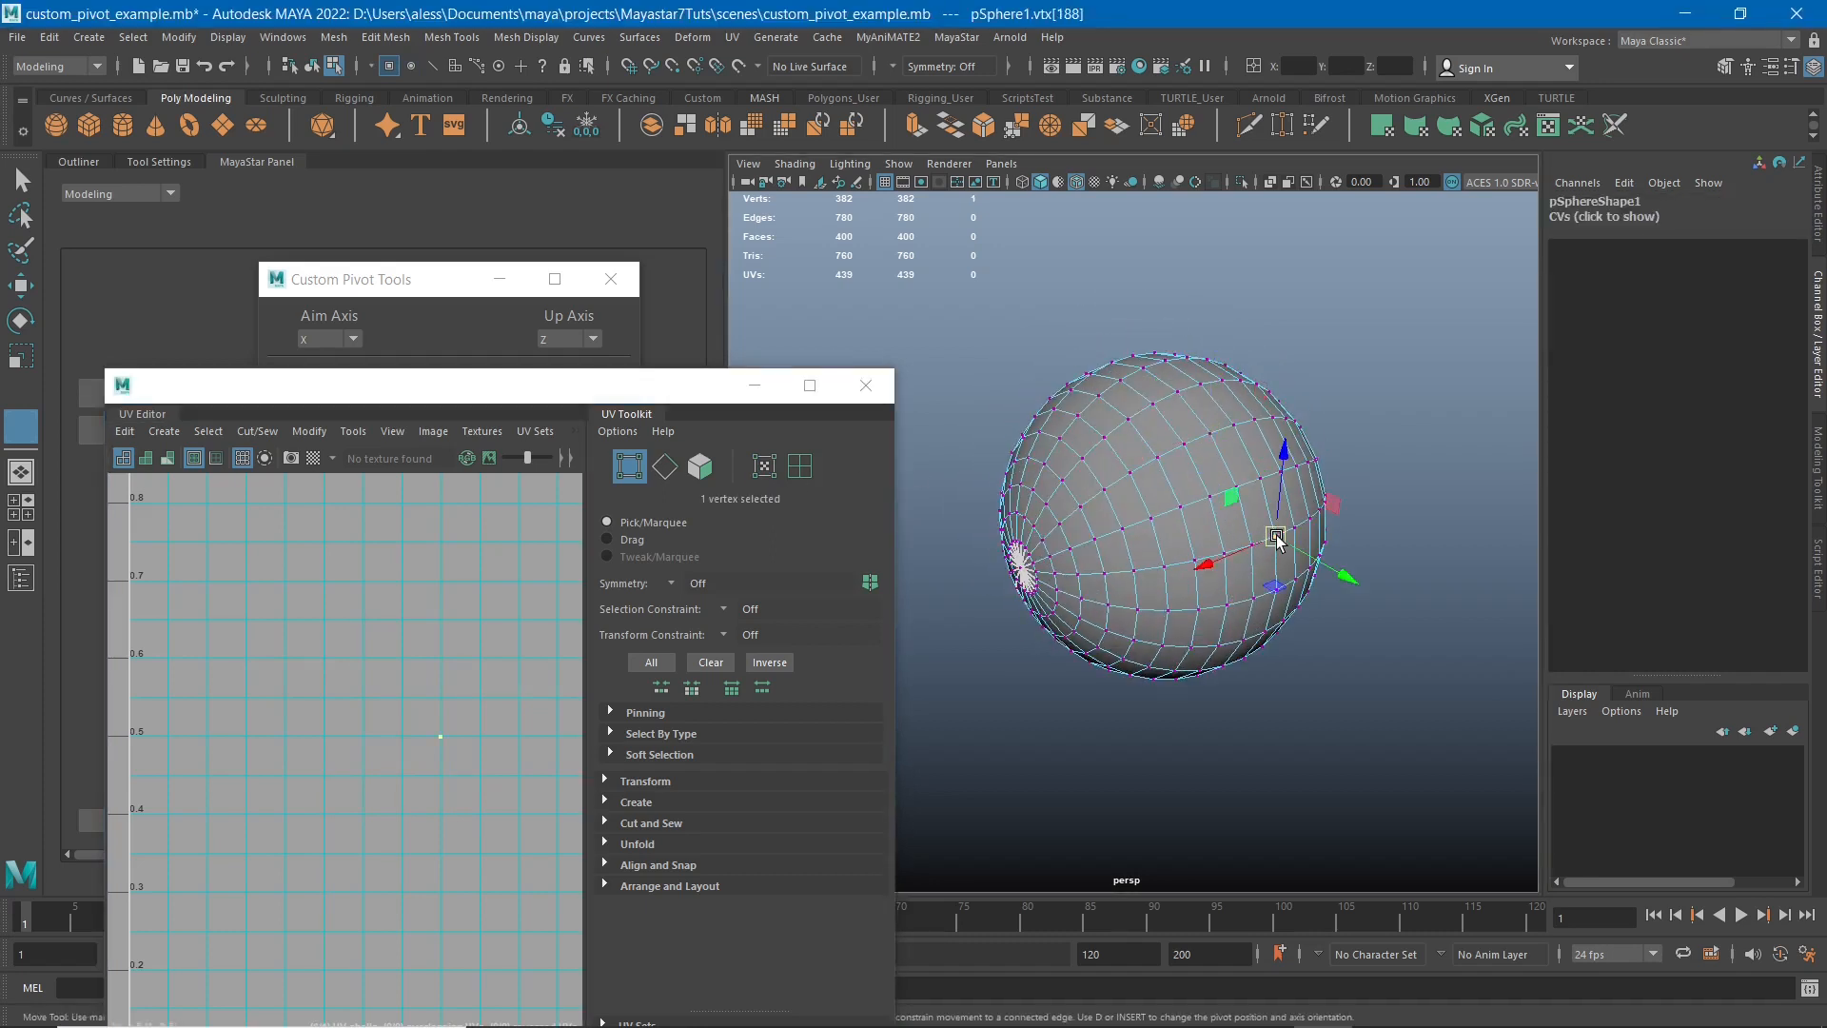
alt+drag(1395, 620, 1318, 617)
click(1150, 575)
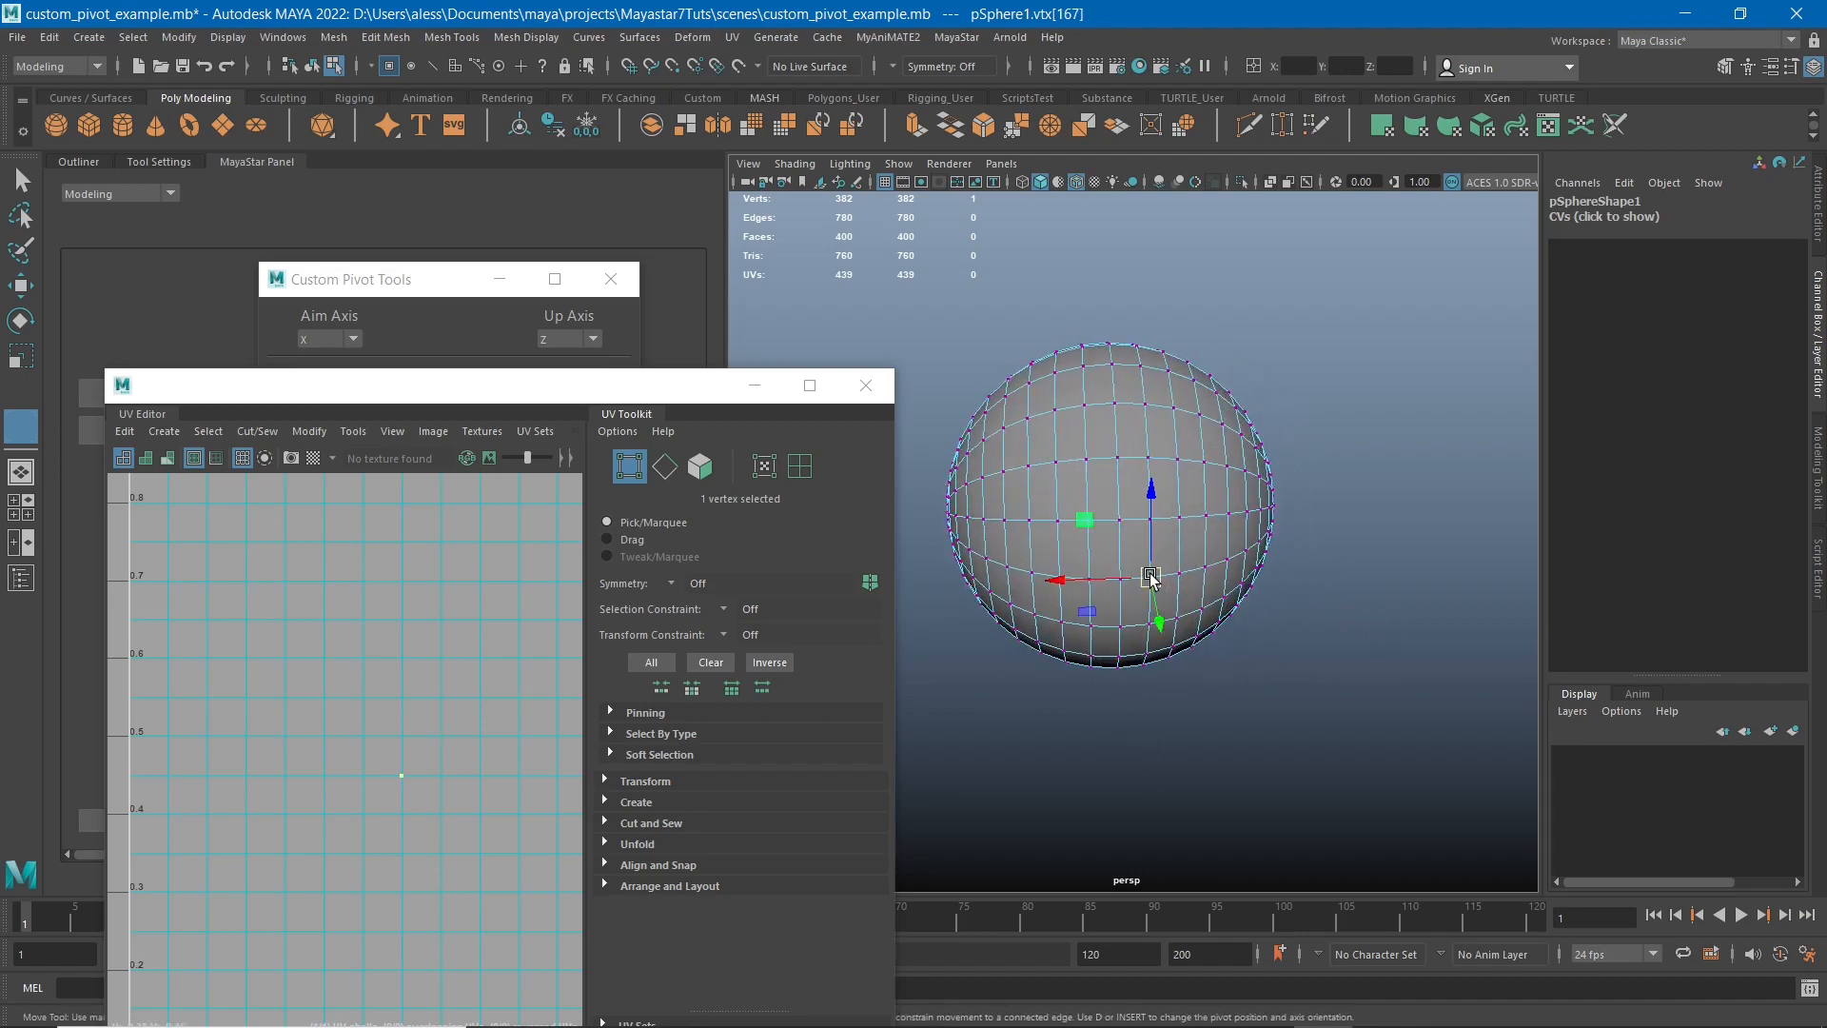
- Select a vertex midway between the poles on the sphere's side and register it as the up direction point
alt+drag(1154, 575, 1153, 526)
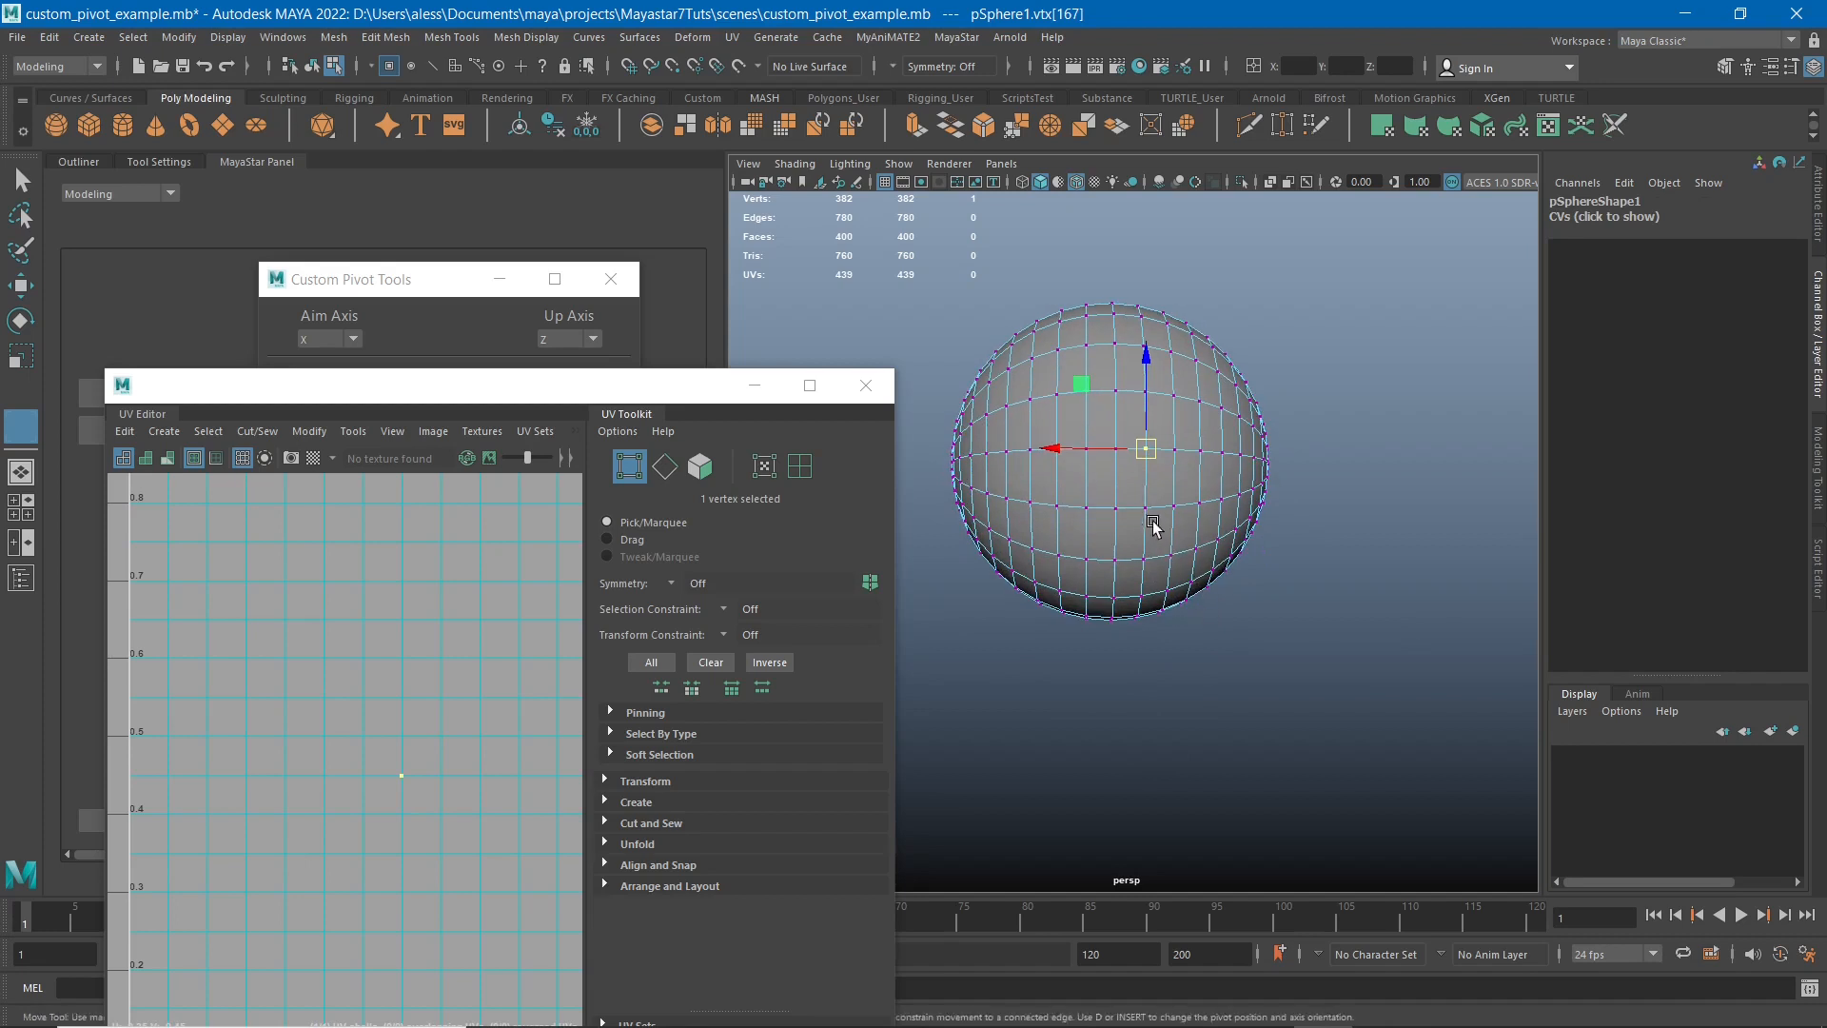
click(1146, 509)
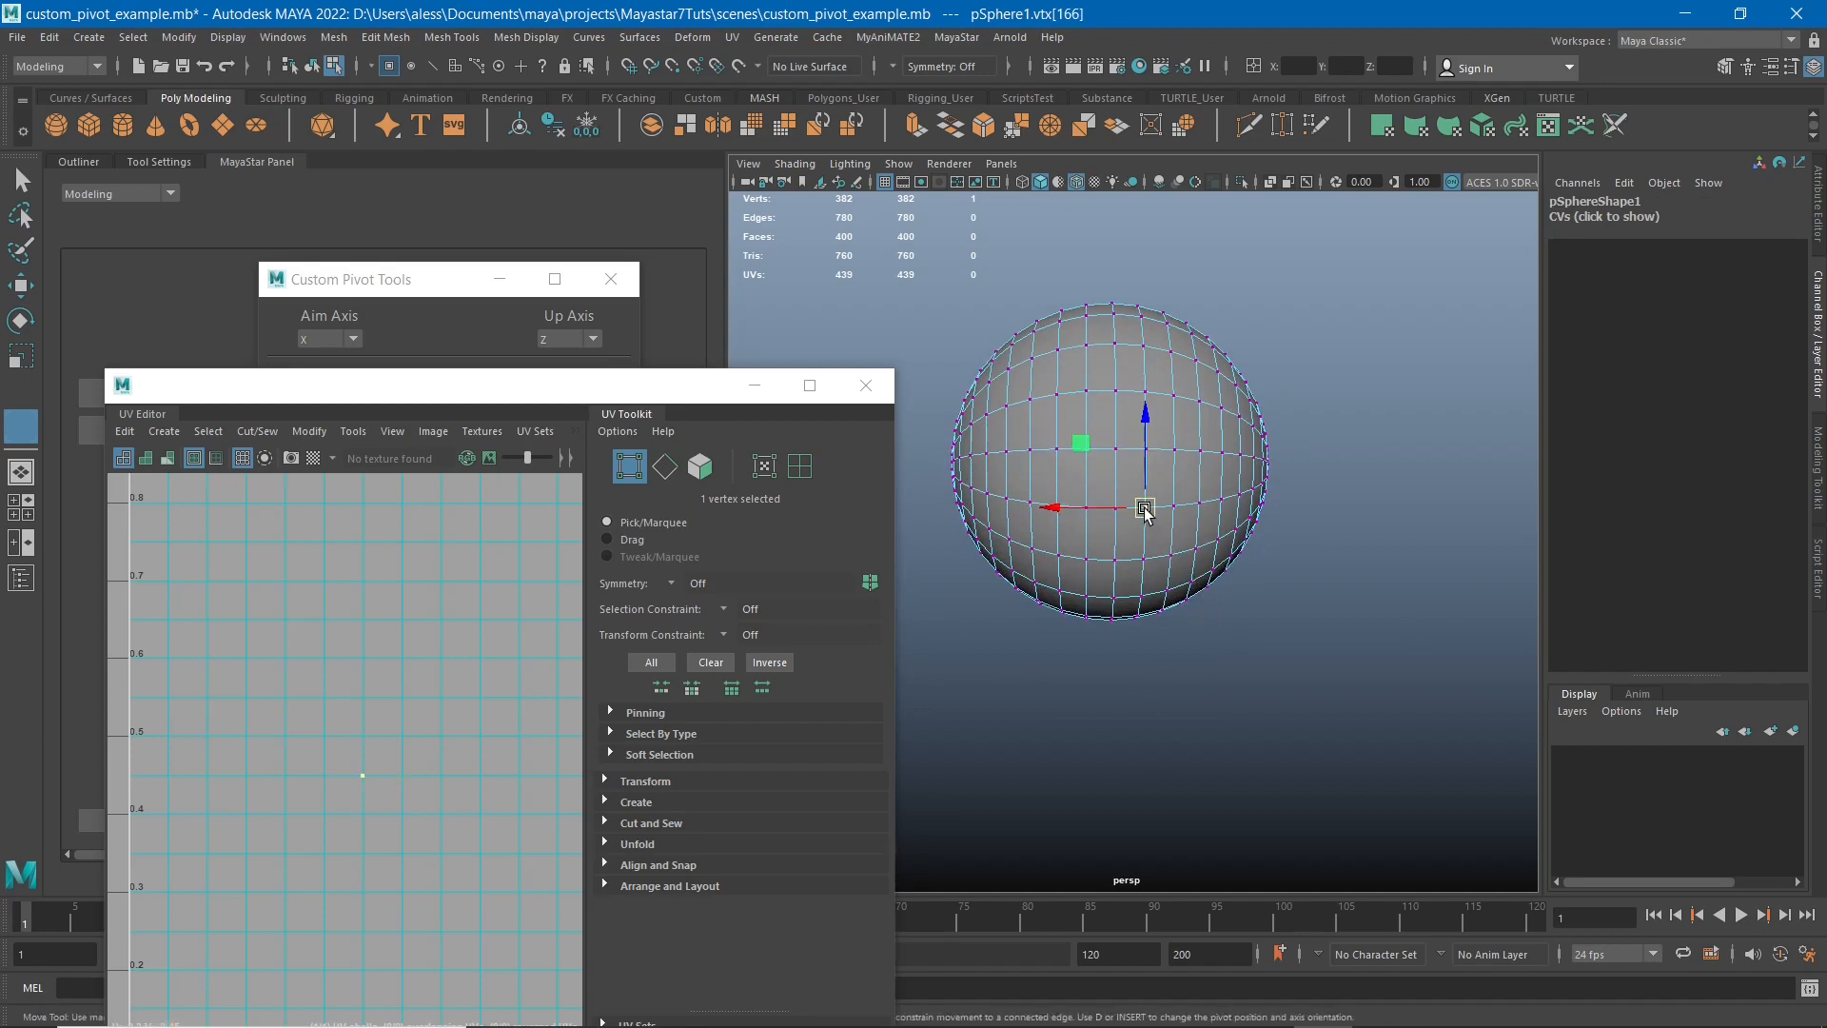
right_drag(1145, 509, 1041, 479)
alt+drag(1183, 564, 1325, 681)
click(425, 297)
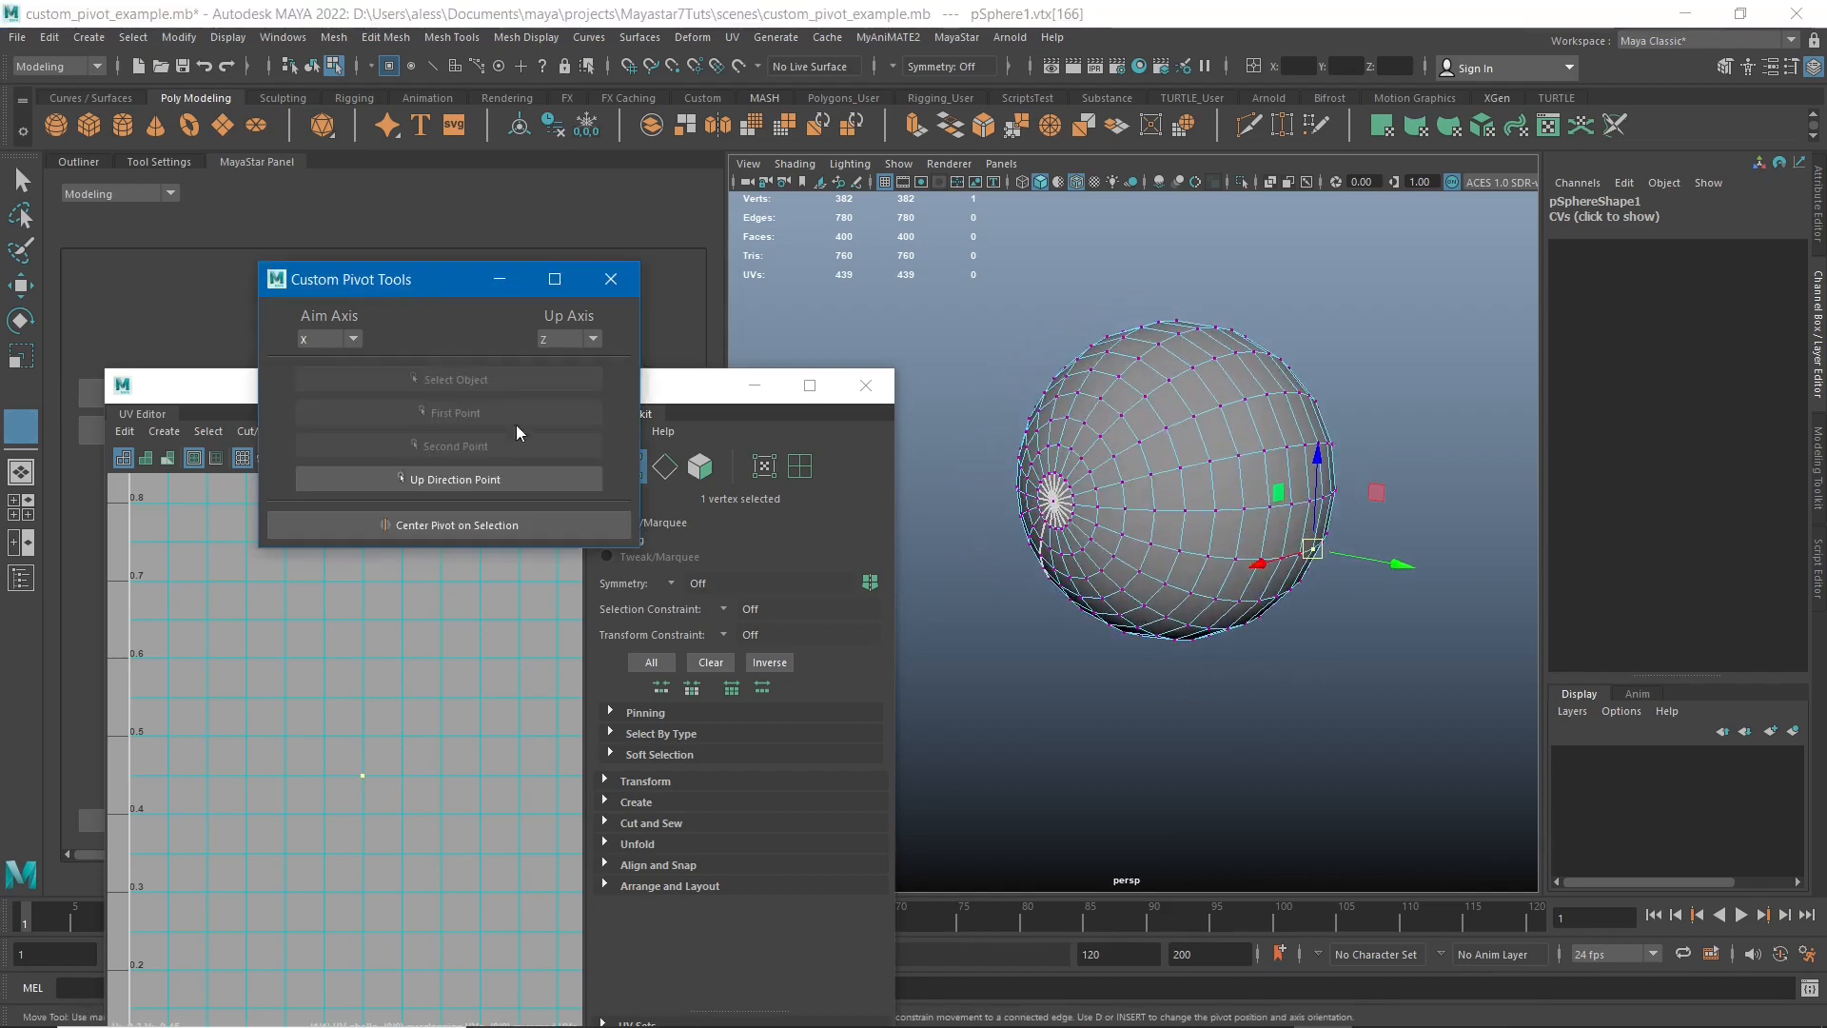
click(437, 480)
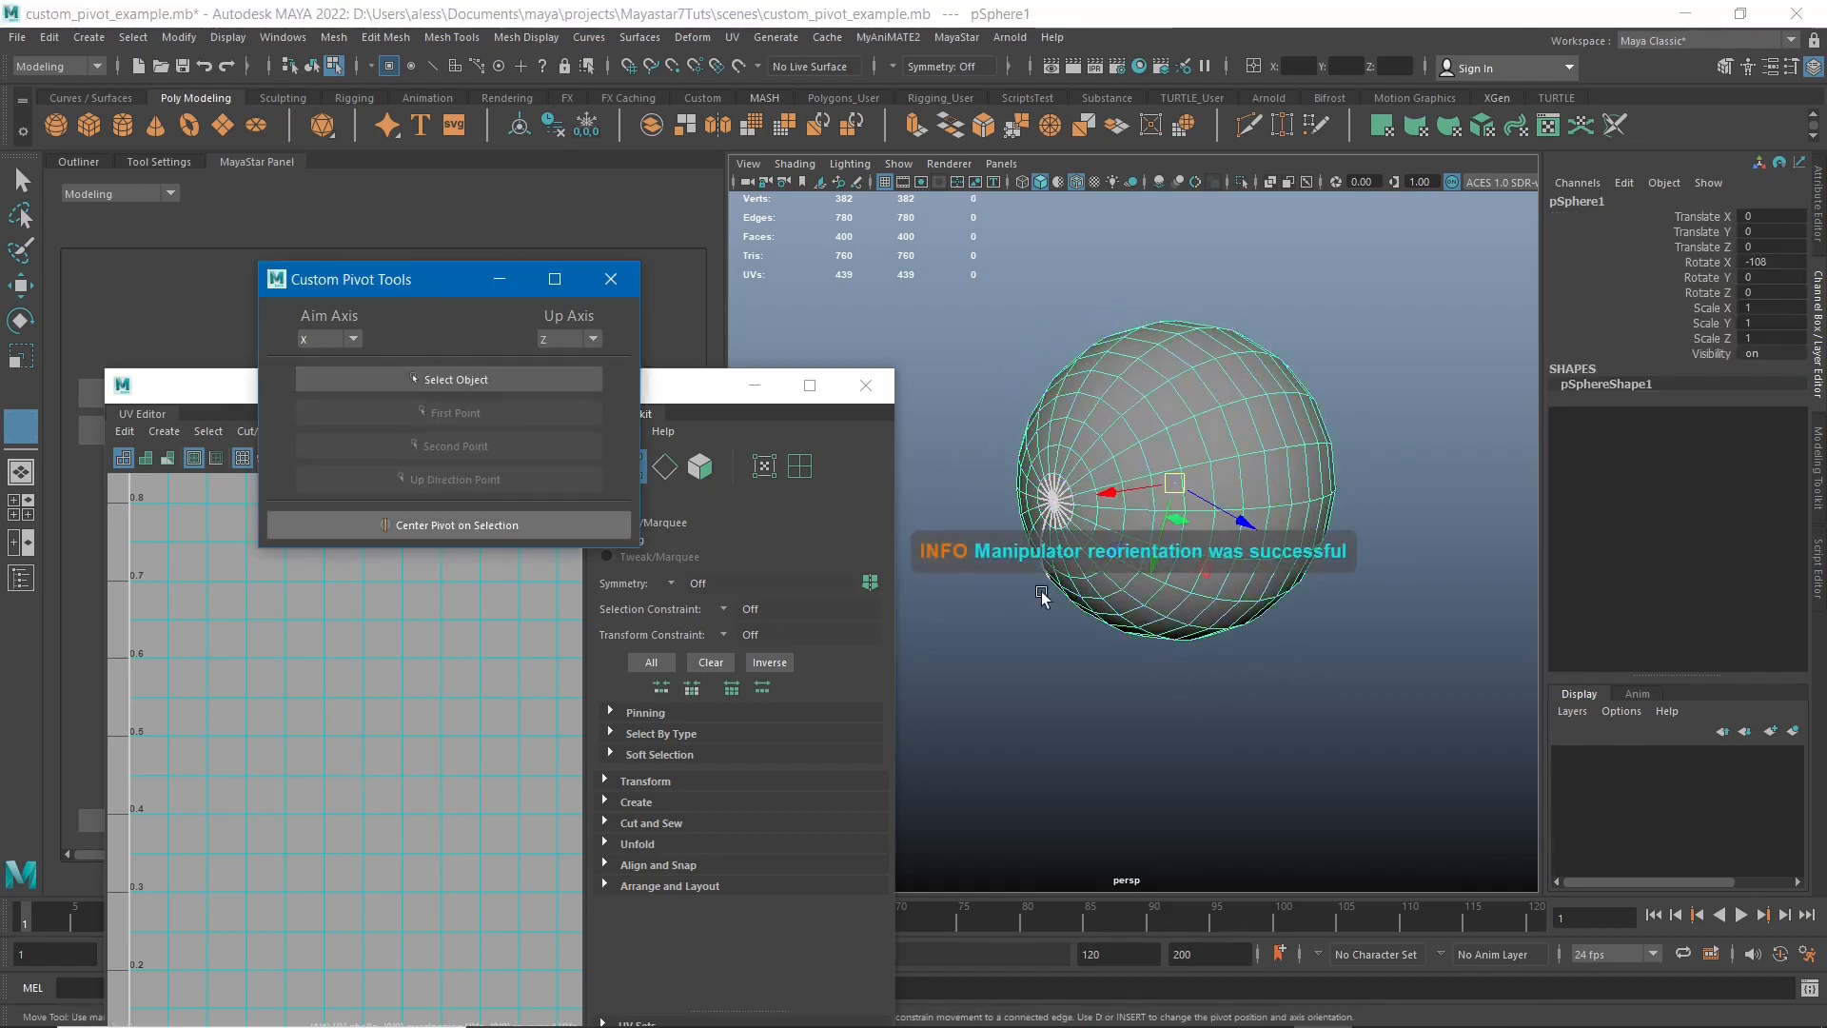
- Set the sphere's Rotate X to 0 and switch to vertex mode to check the up-direction vertex
scroll(1317, 713, down, 1)
double_click(1766, 263)
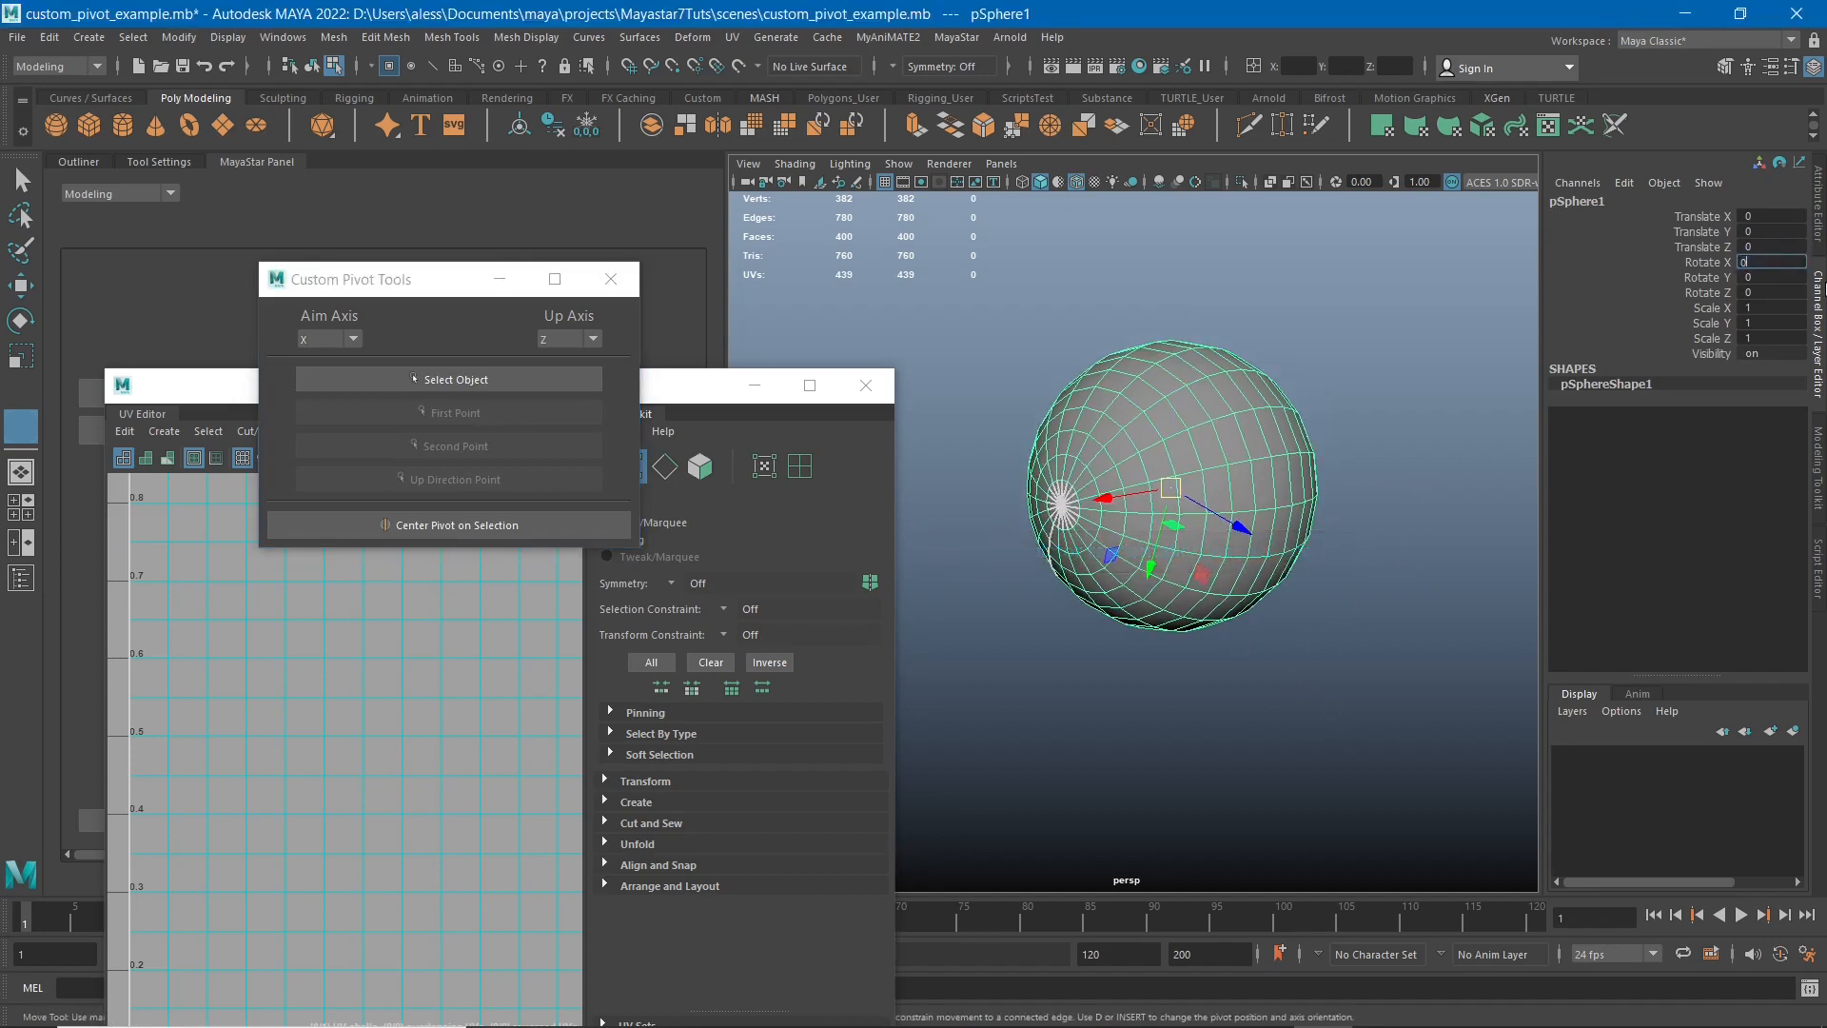
text(0)
key(Return)
right_drag(1208, 446, 1039, 451)
mouse_move(1377, 449)
alt+mouse_down()
mouse_move(1305, 420)
mouse_move(1323, 512)
mouse_move(1378, 473)
alt+mouse_up()
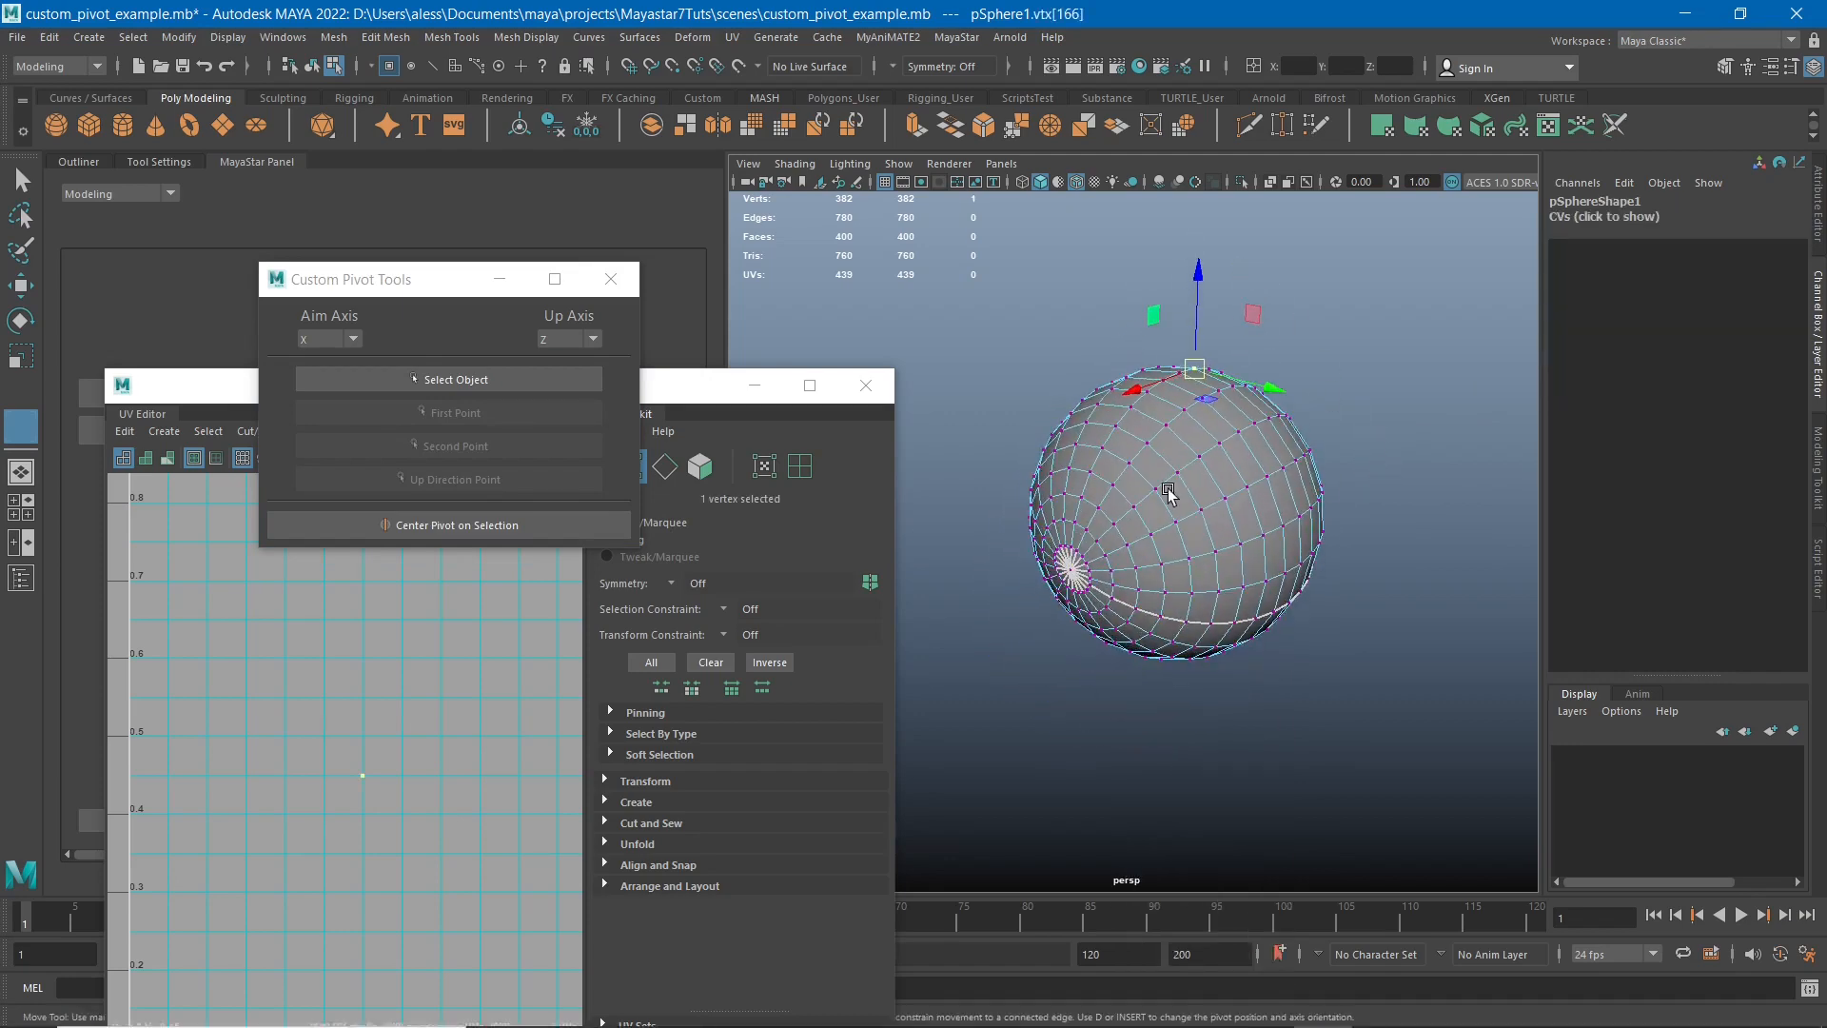
- Reposition the UV Editor beside the sphere and frame the entire UV layout
drag(701, 395, 907, 285)
right_drag(615, 607, 504, 572)
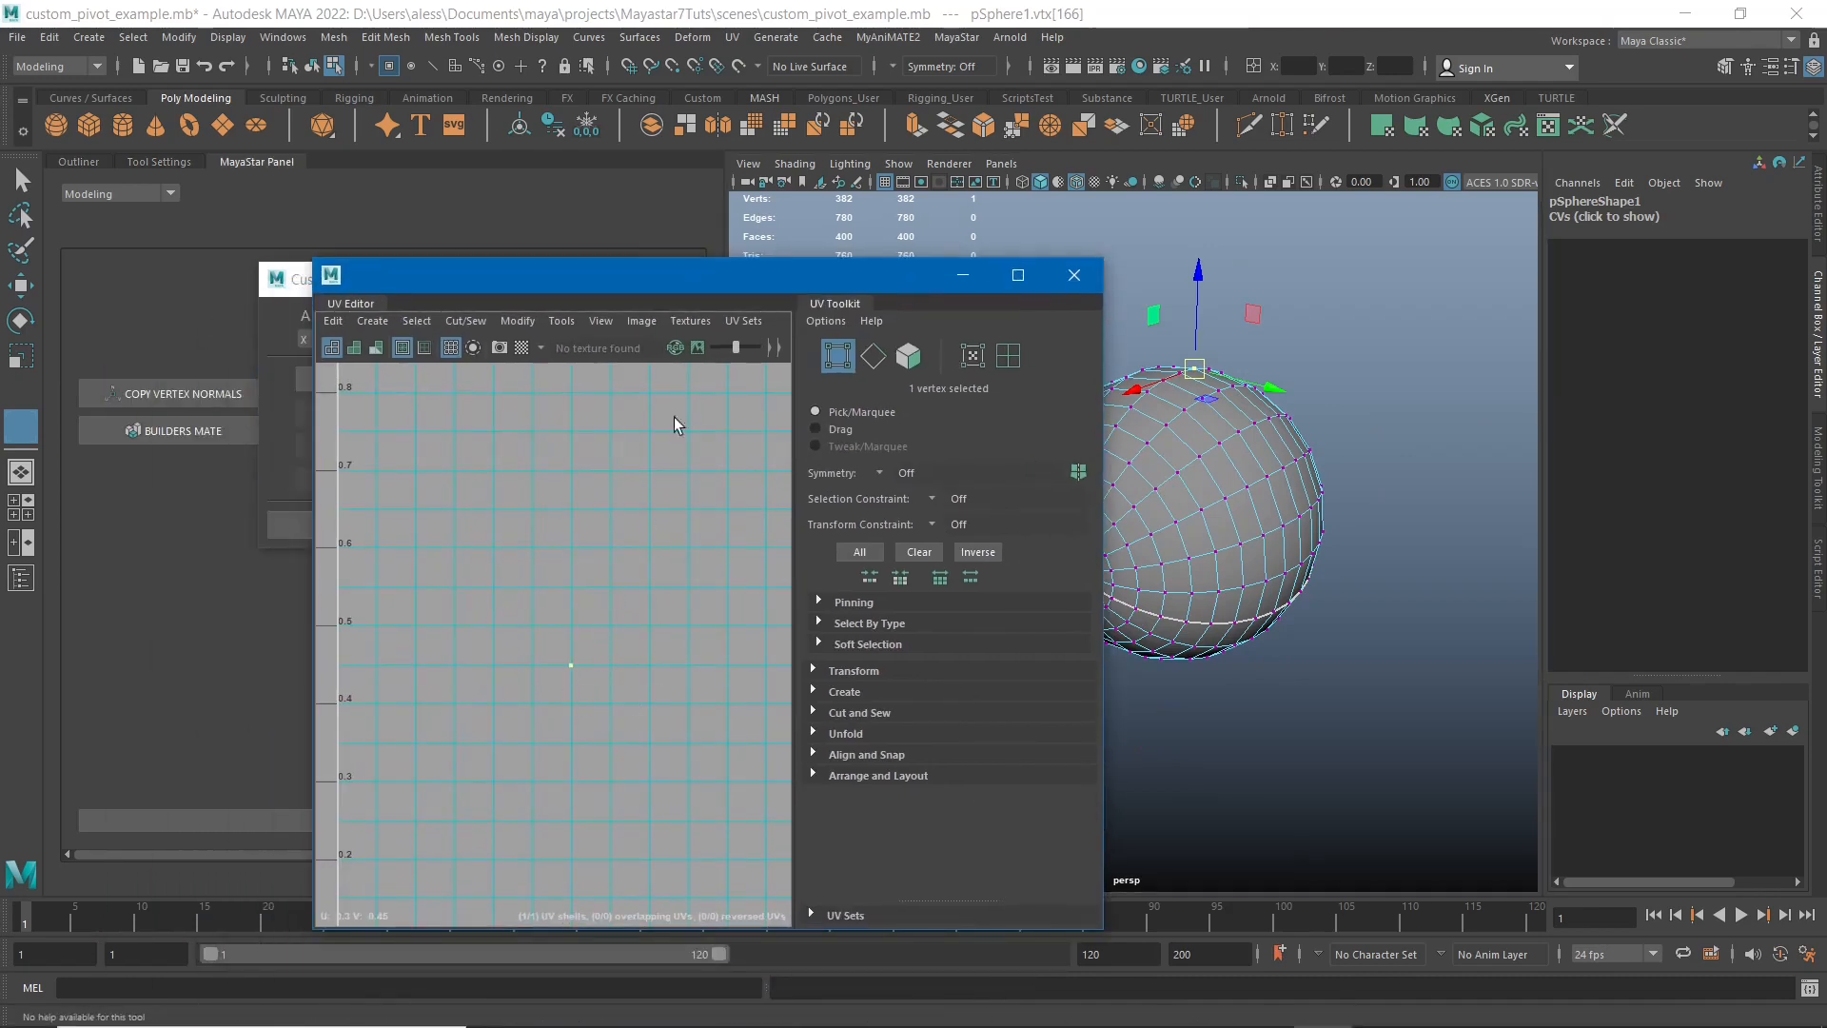
drag(760, 270, 642, 228)
key(a)
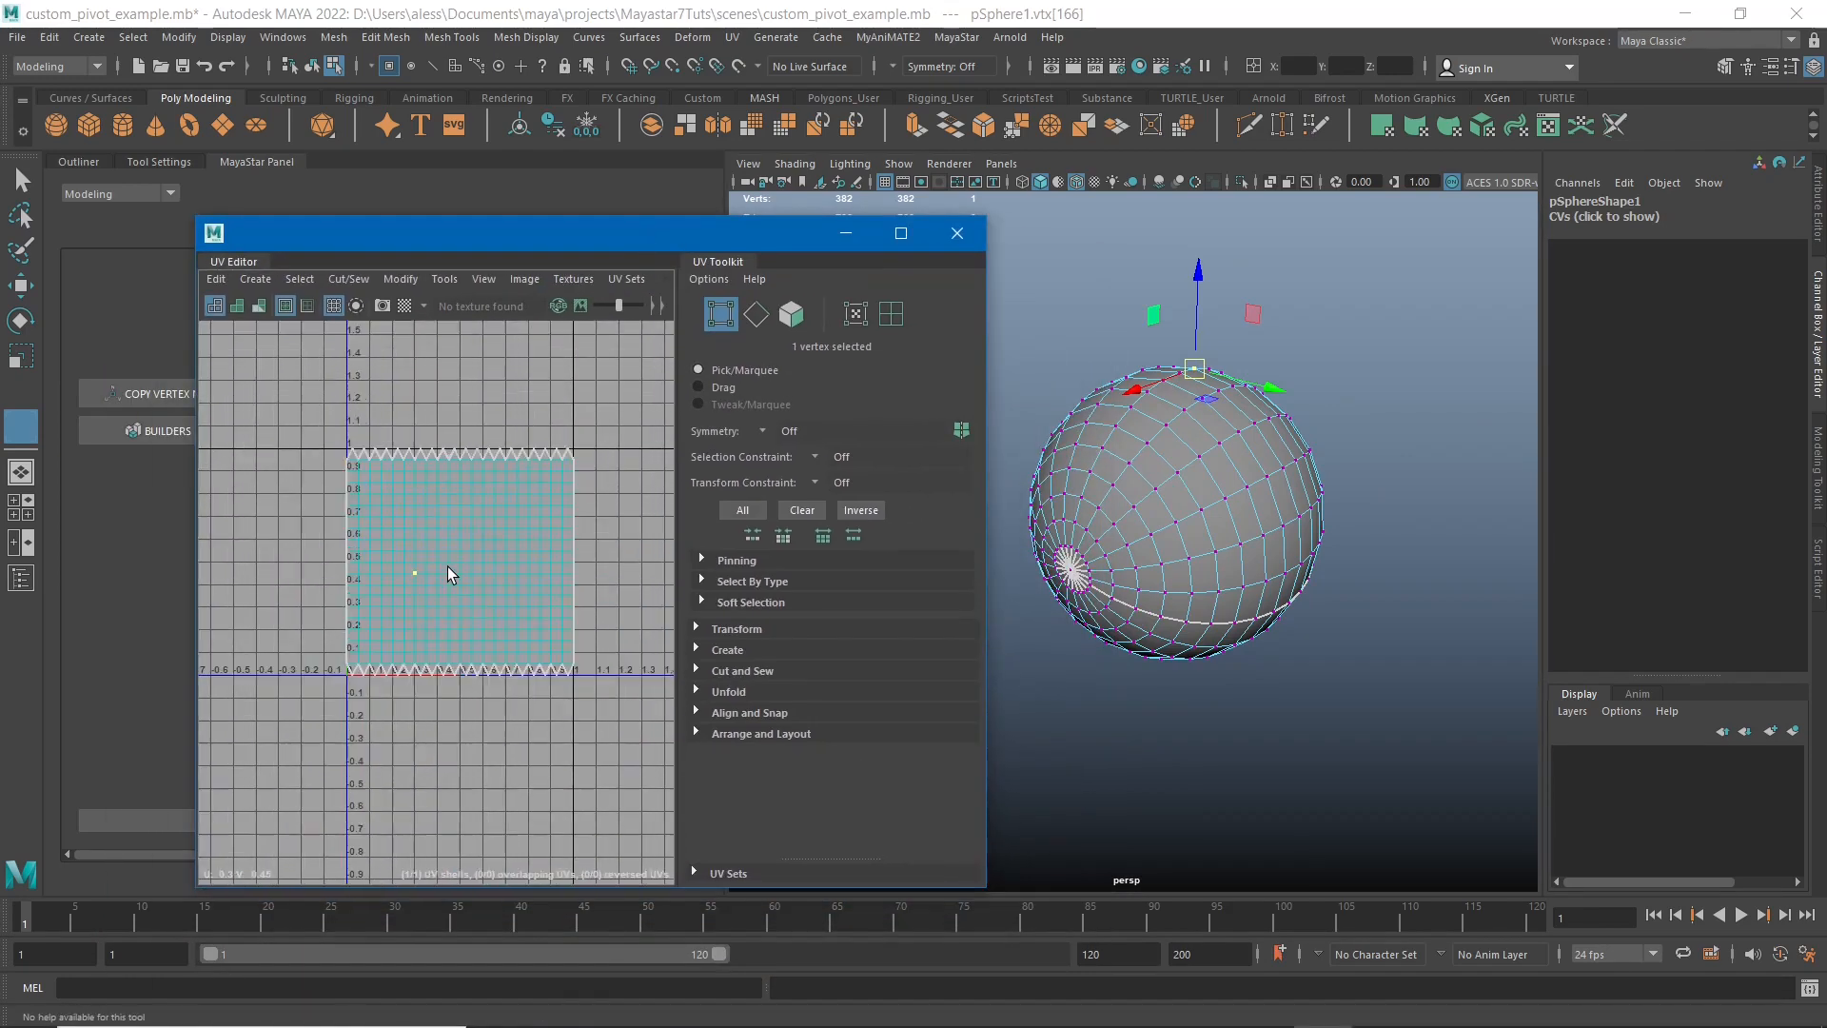
- Deselect and reselect the sphere in object mode, and switch it to vertex mode from the UV Editor
right_drag(1201, 449, 1459, 398)
click(1365, 522)
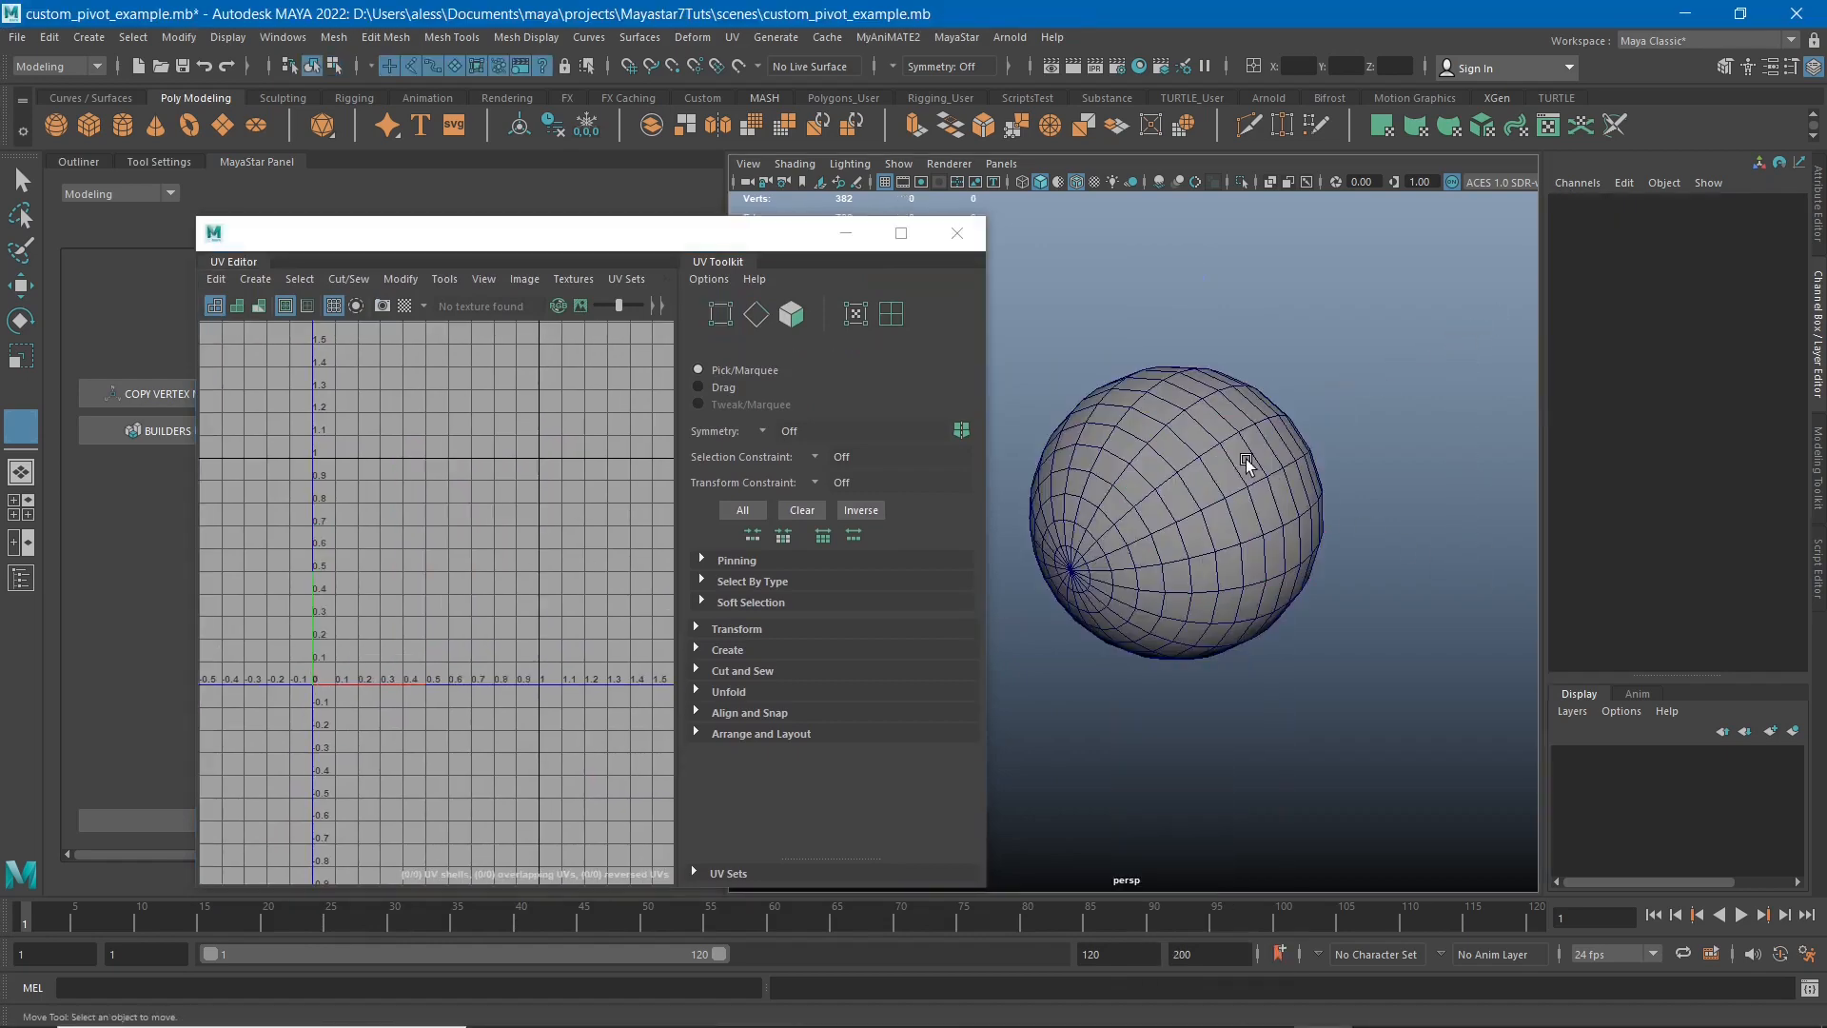
click(1243, 457)
right_drag(406, 562, 287, 562)
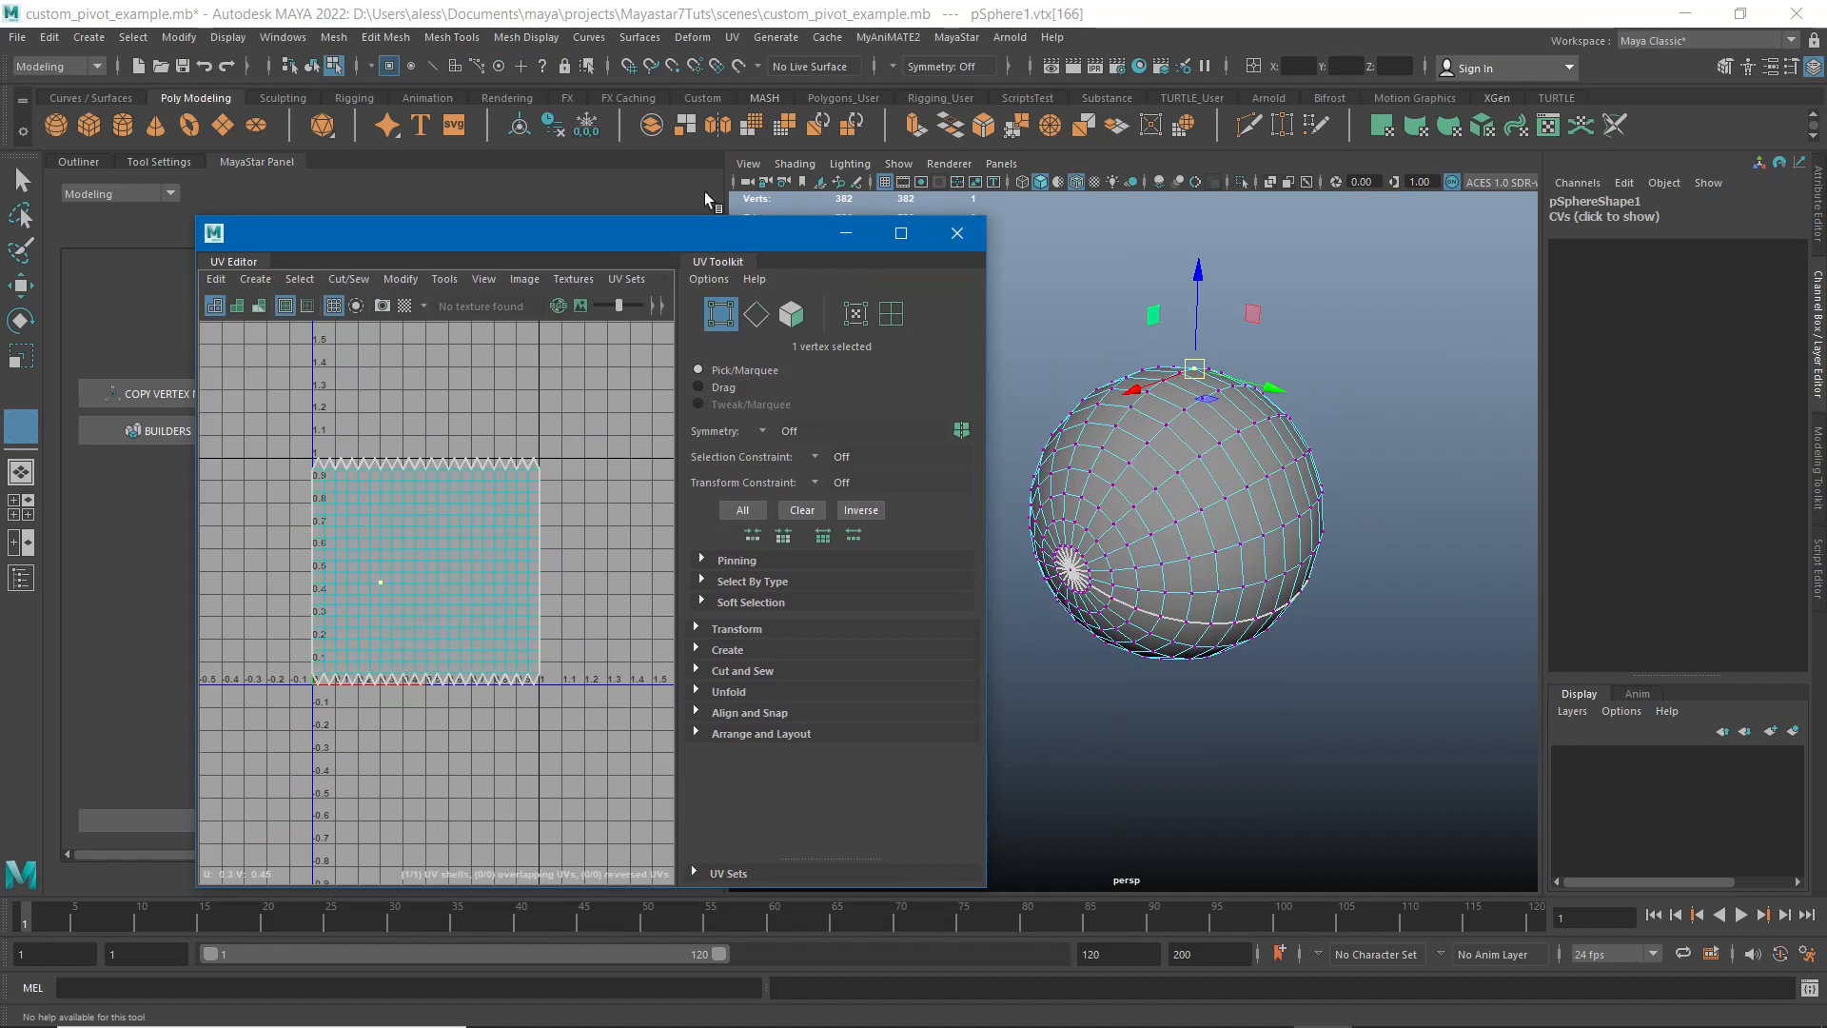
- Switch the sphere to UV shell selection and shift the UV Editor window farther away from the sphere
drag(630, 239, 609, 240)
right_drag(433, 578, 390, 549)
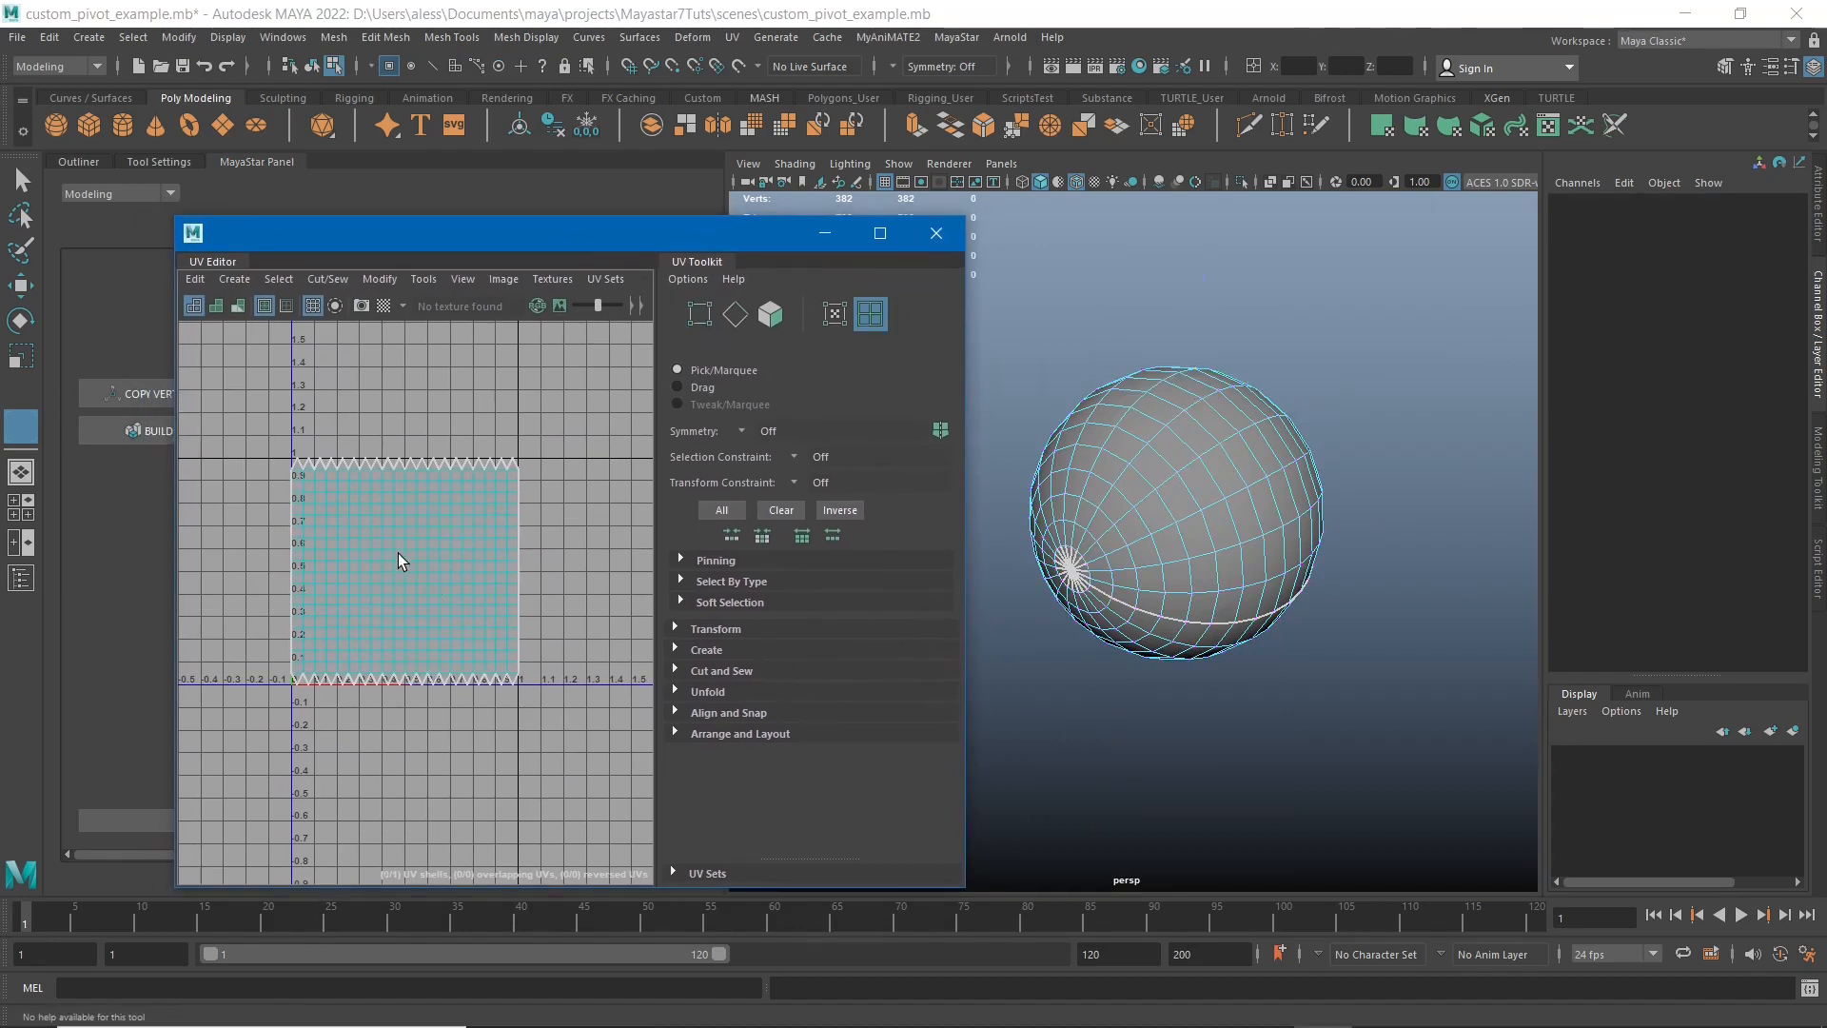
drag(580, 230, 536, 231)
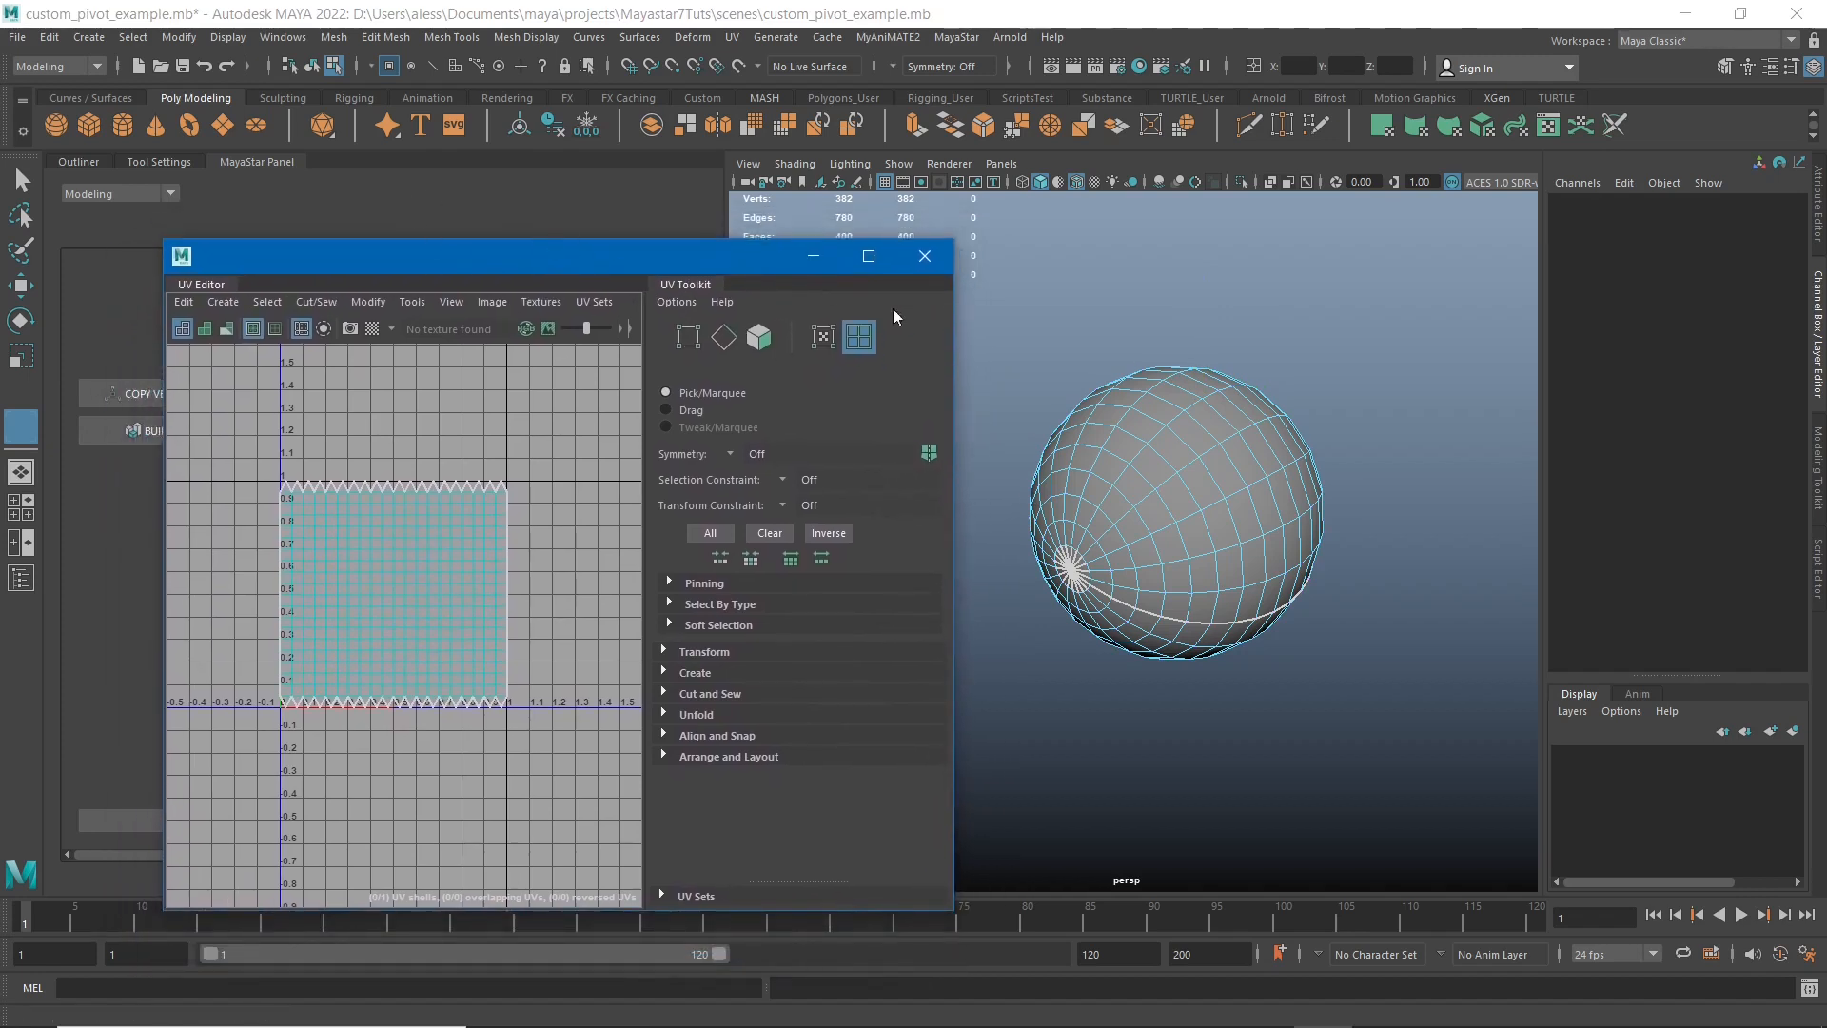
- Select a full edge loop between the sphere's equator and one pole in edge mode, and minimize the UV Editor
alt+drag(1122, 503, 1065, 400)
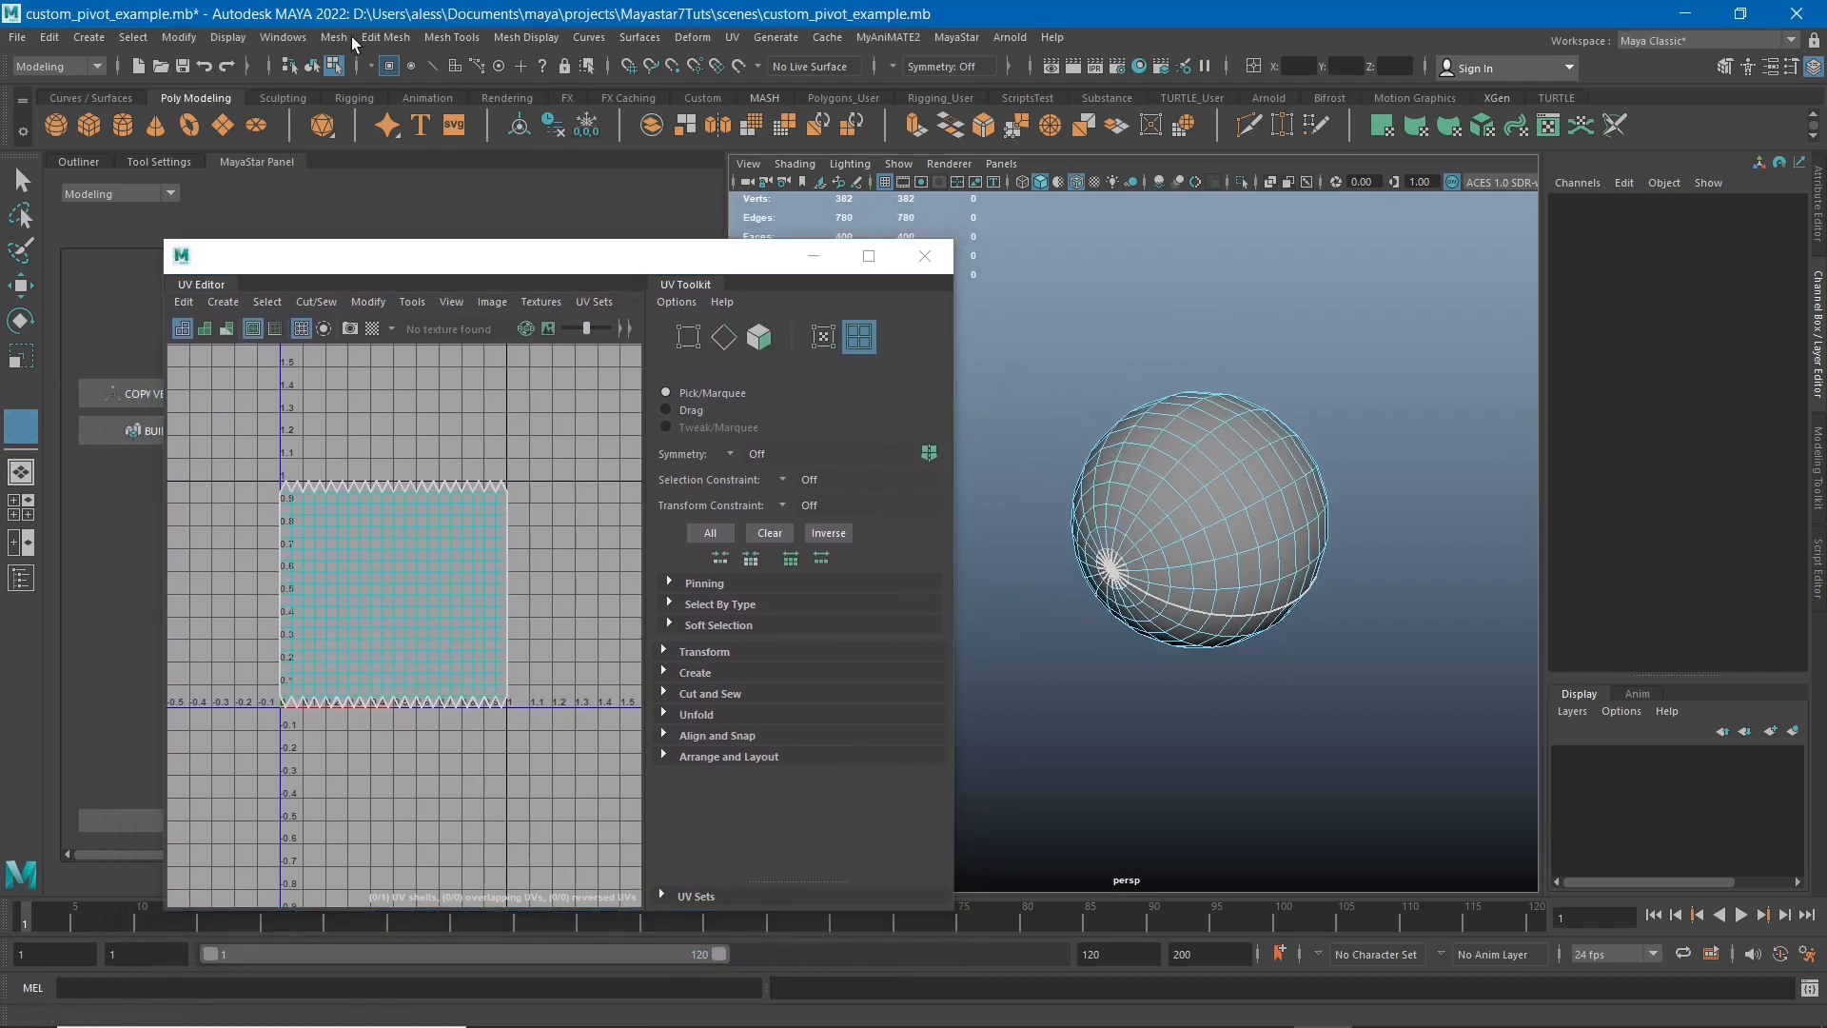
right_click(386, 602)
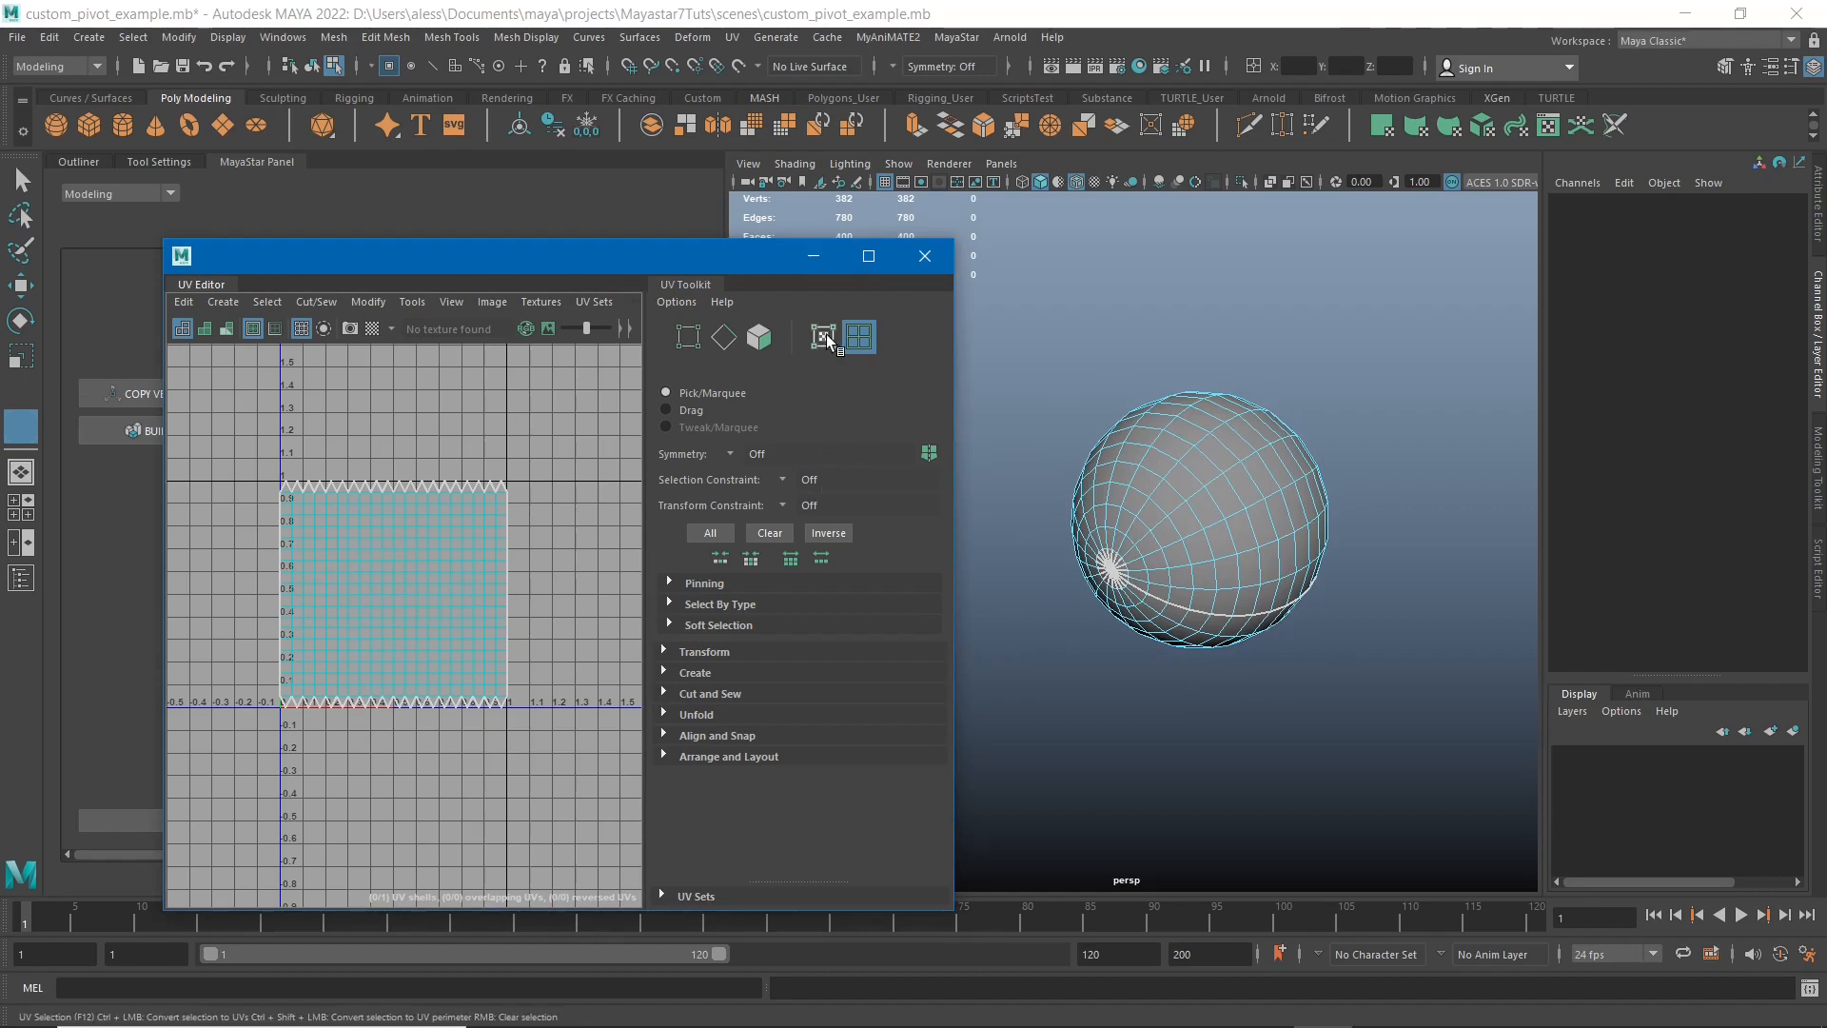
click(721, 339)
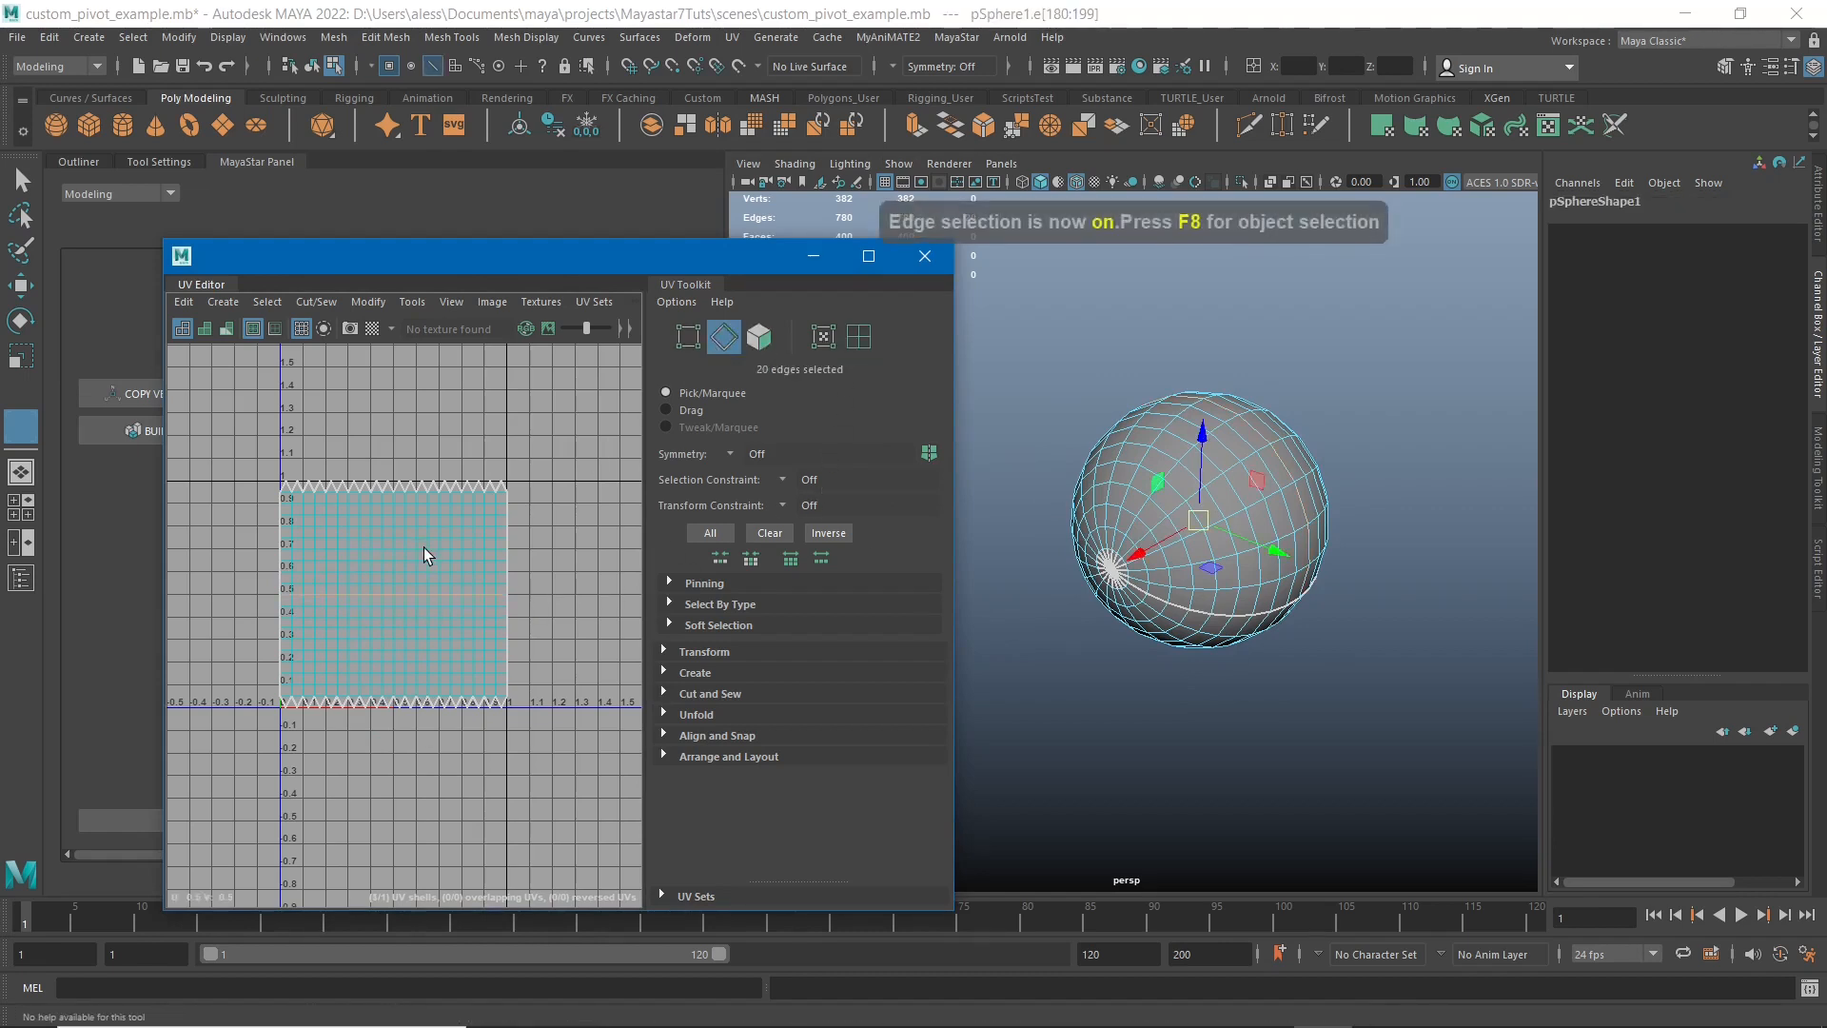
alt+drag(1280, 669, 1261, 607)
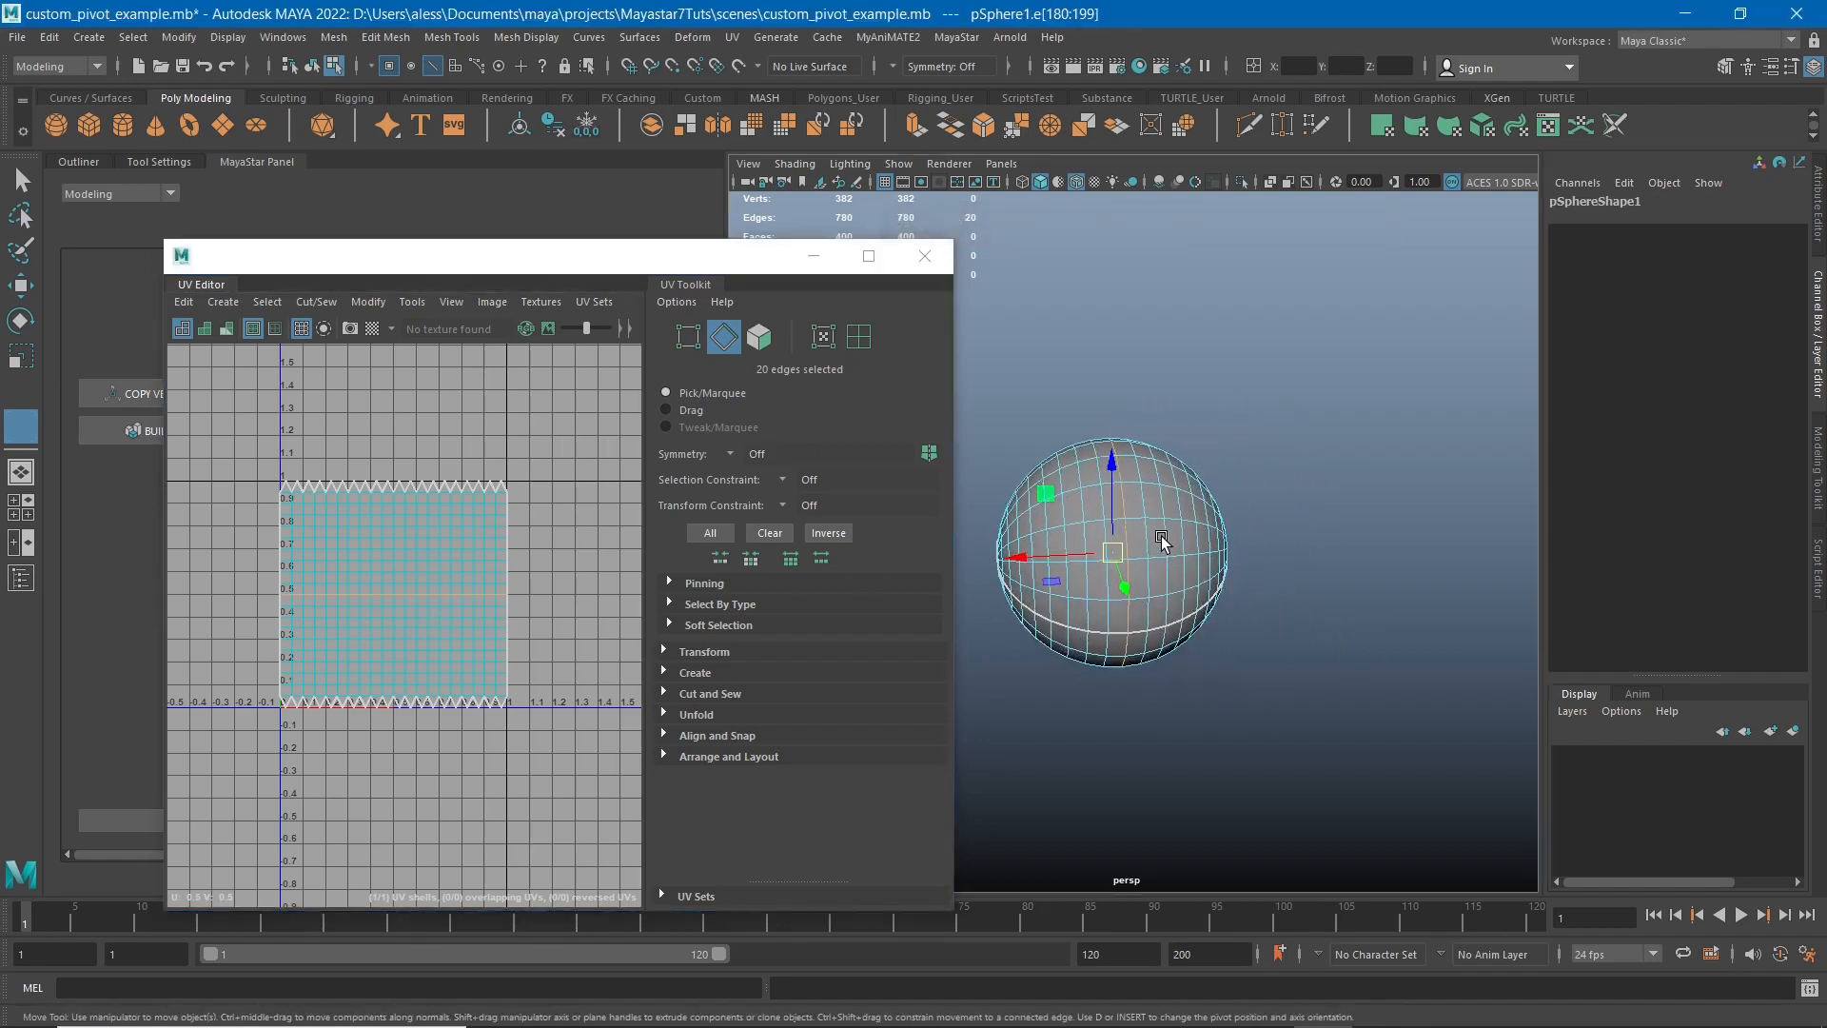
double_click(1163, 543)
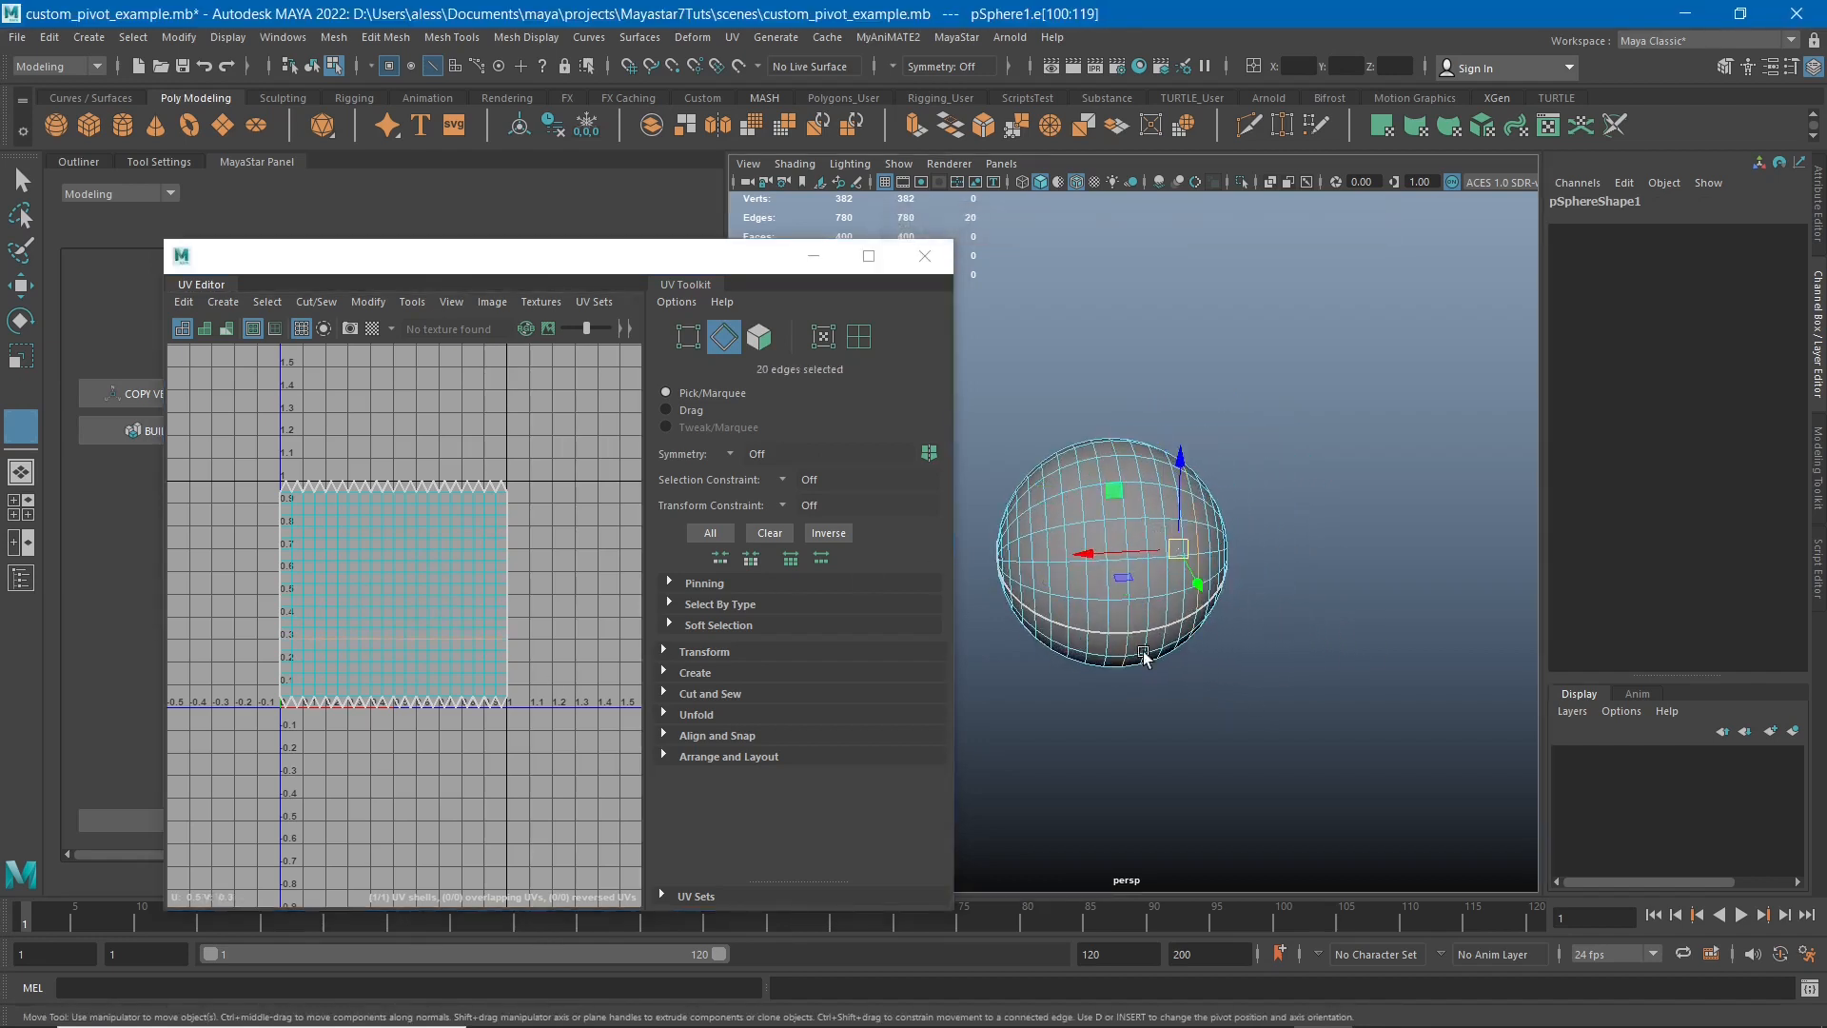
click(805, 258)
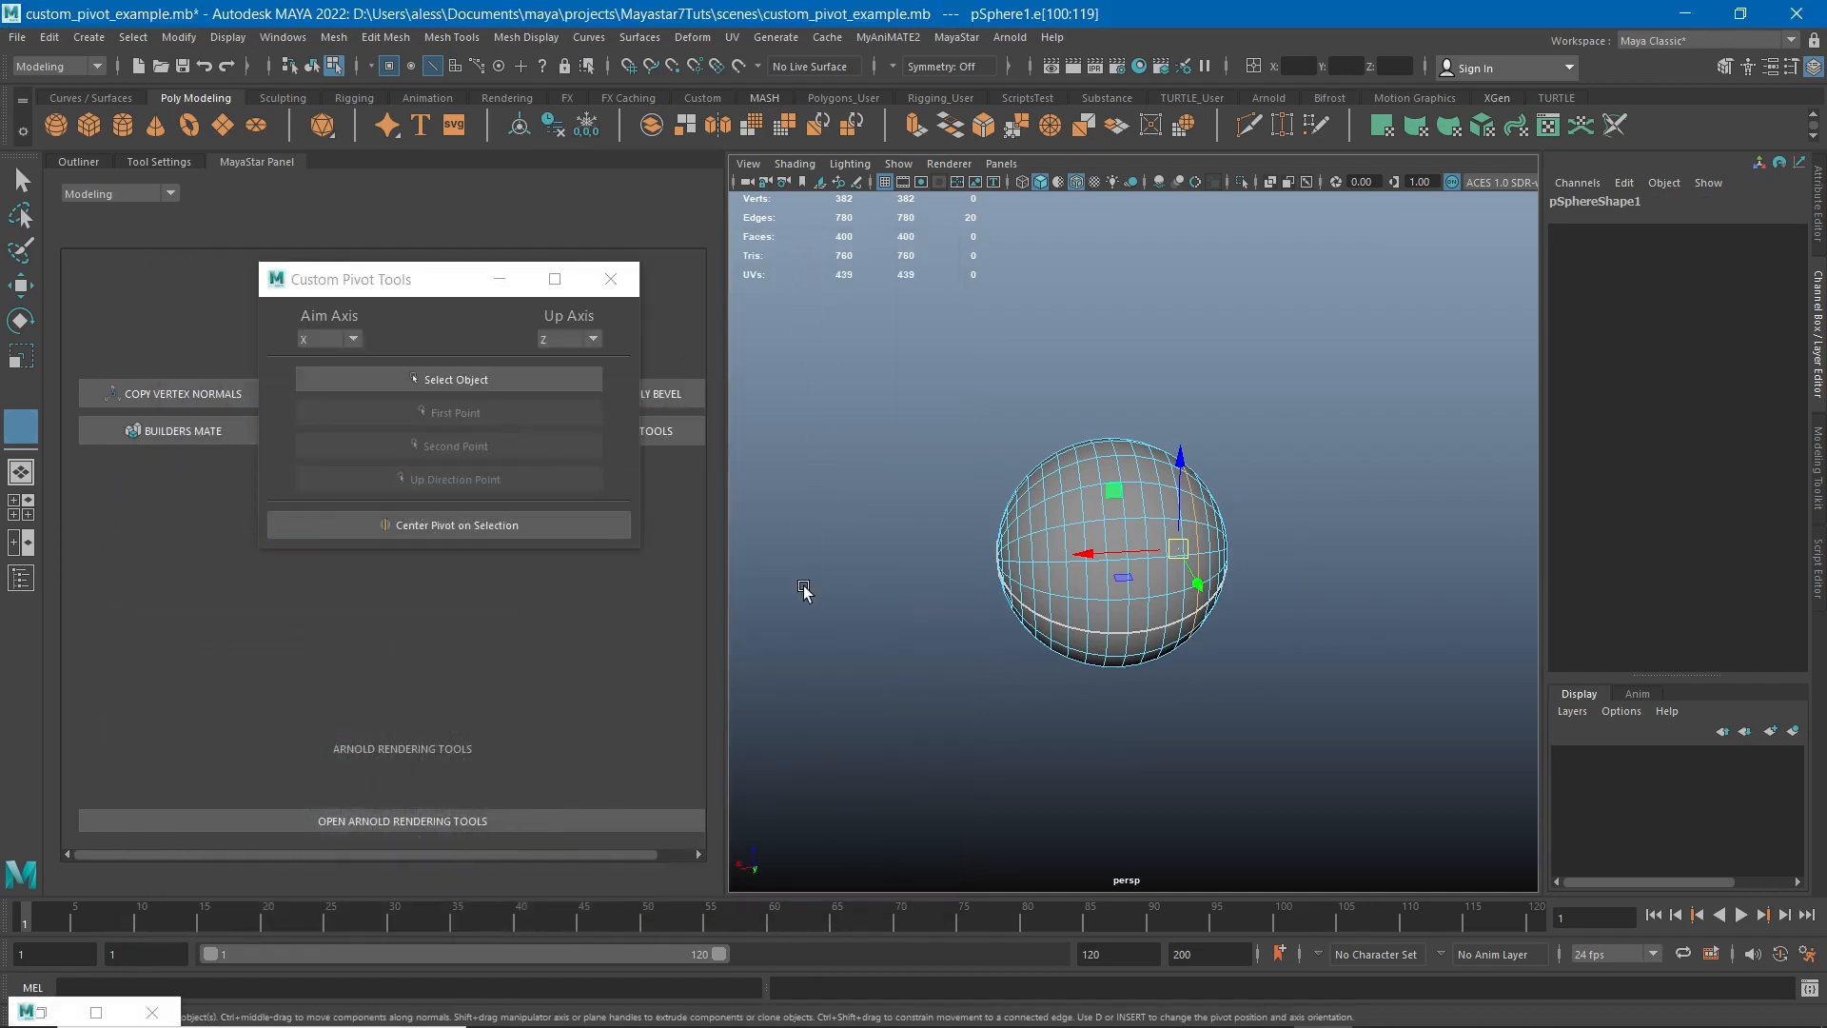